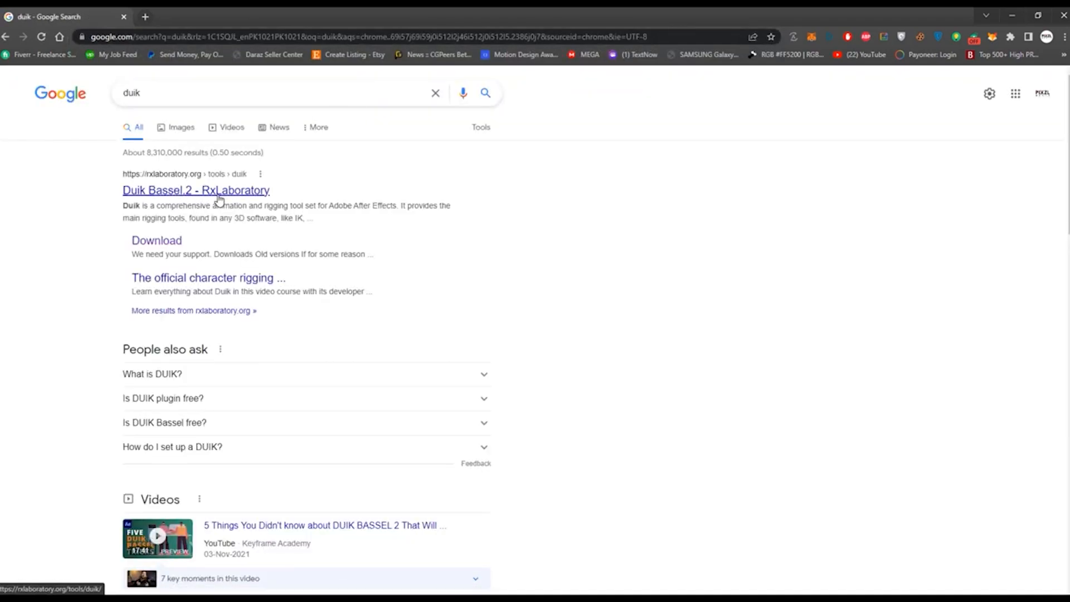
Open RxLaboratory's Duik Bassel.2 page from the search results and download the Duik Bassel.2 zip archive from its download page.
{"action": "left_click", "coordinate": [219, 199]}
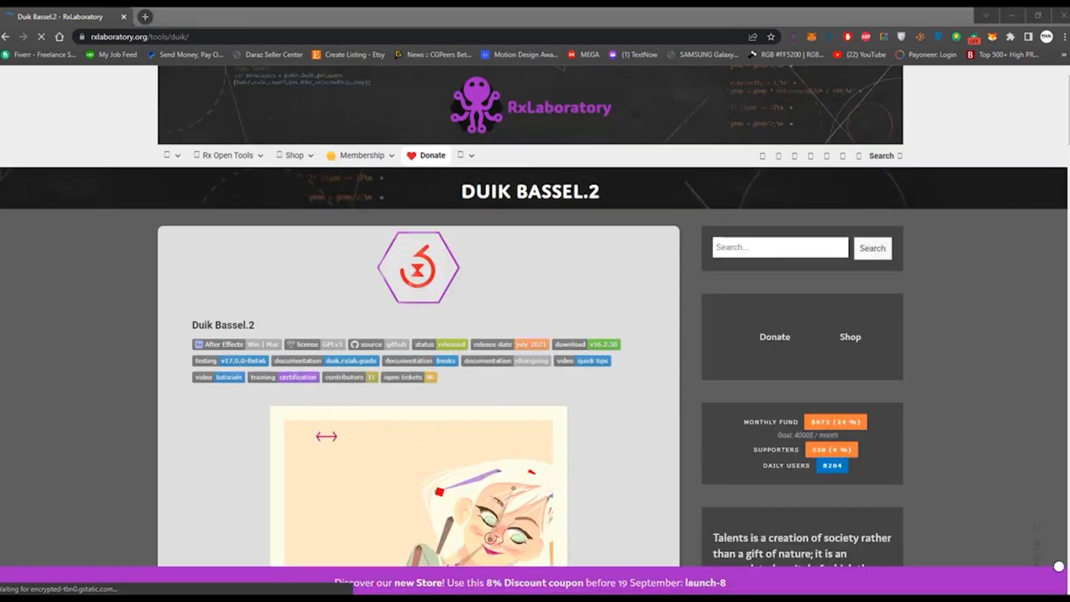
{"action": "scroll", "coordinate": [641, 387], "scroll_direction": "down", "scroll_amount": 1}
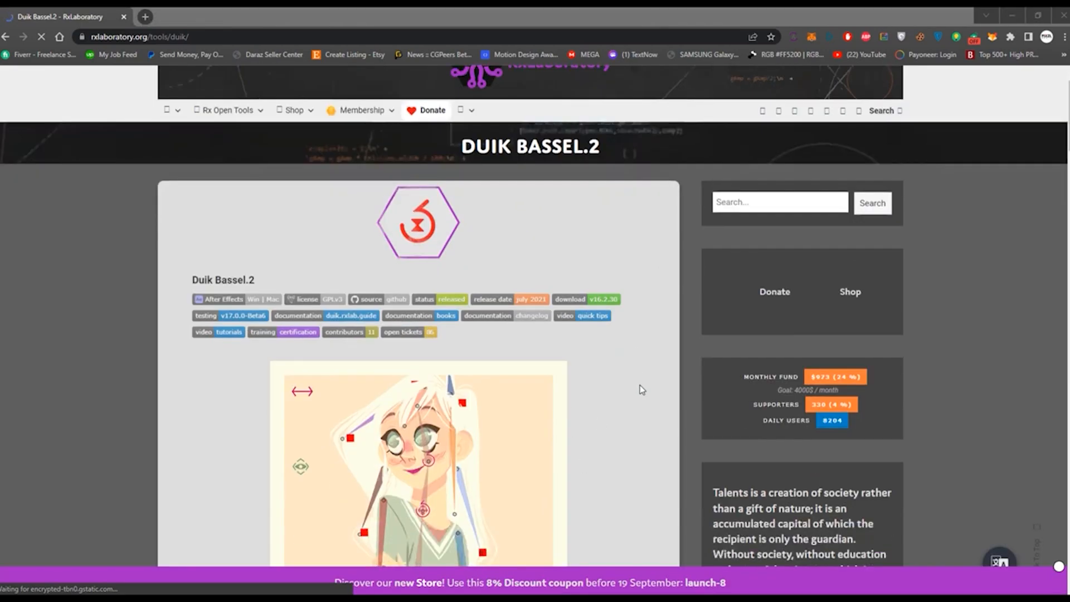
{"action": "scroll", "coordinate": [641, 390], "scroll_direction": "down", "scroll_amount": 2}
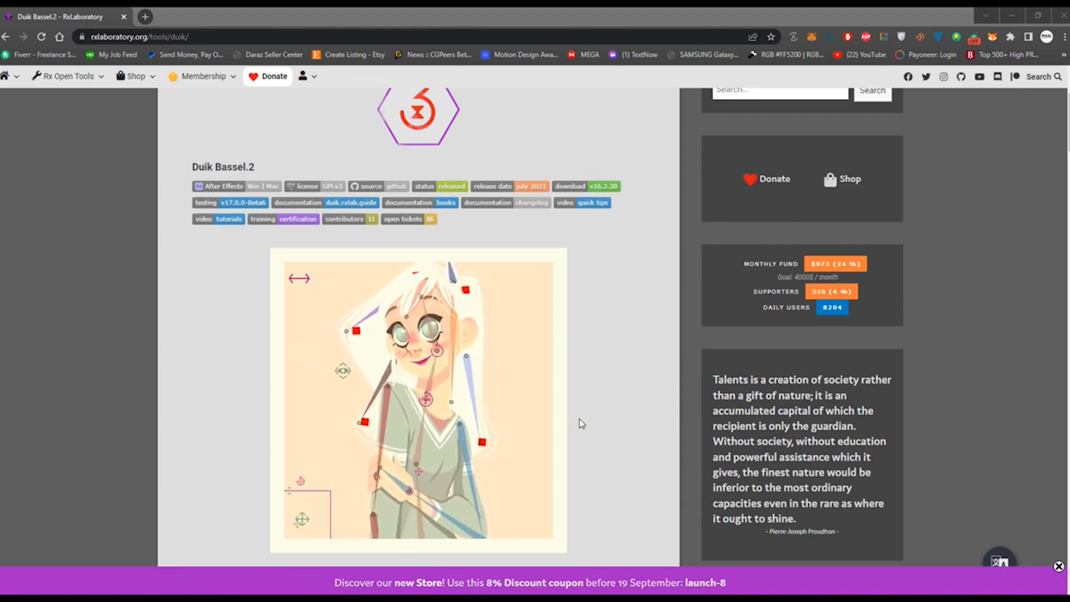
{"action": "scroll", "coordinate": [607, 418], "scroll_direction": "down", "scroll_amount": 2}
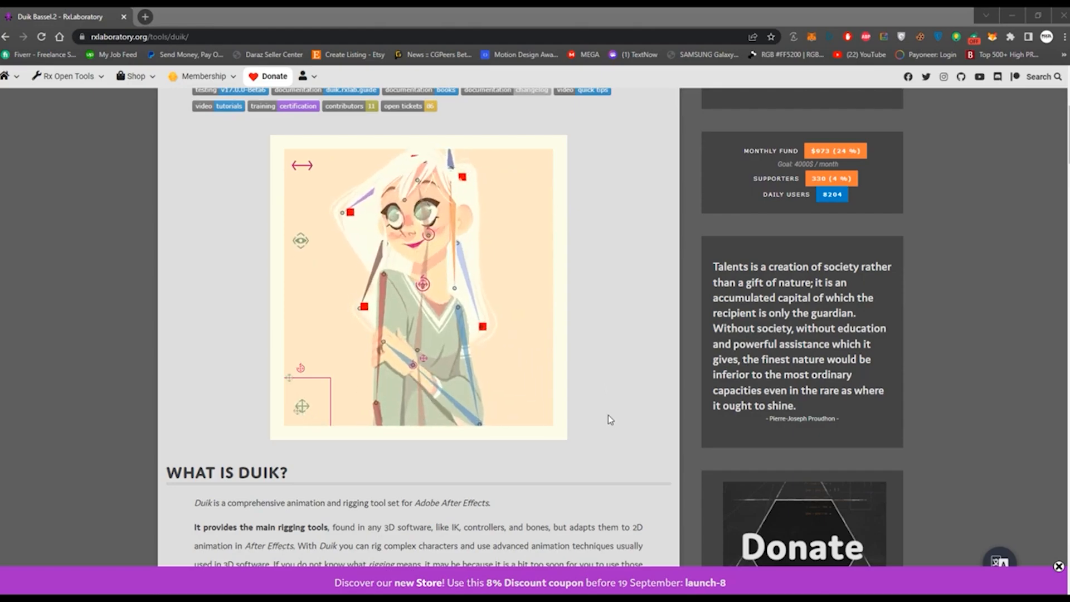
{"action": "scroll", "coordinate": [610, 415], "scroll_direction": "down", "scroll_amount": 6}
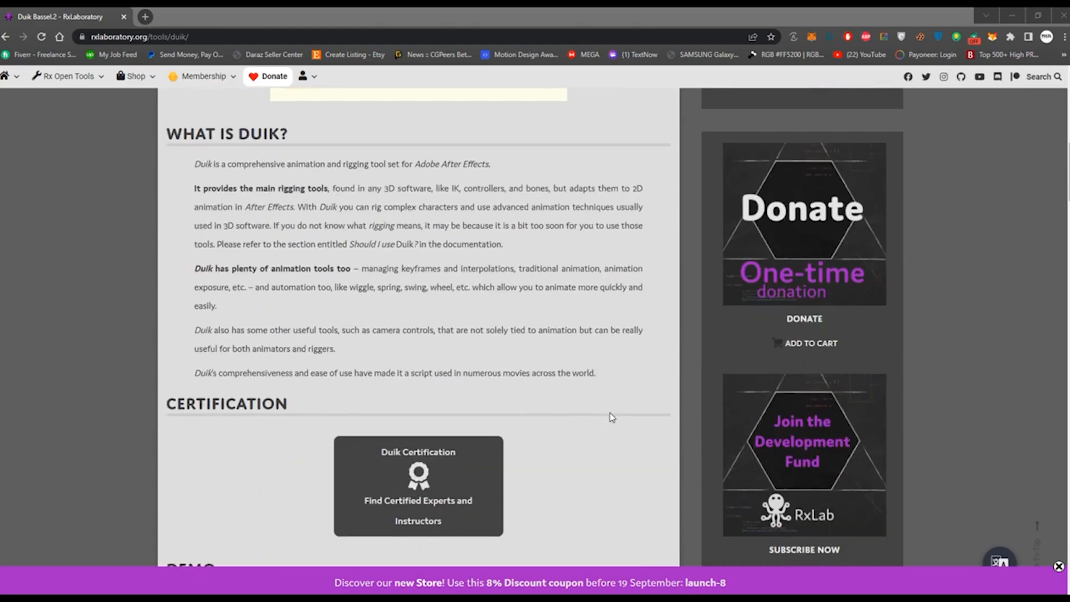
{"action": "scroll", "coordinate": [610, 417], "scroll_direction": "down", "scroll_amount": 11}
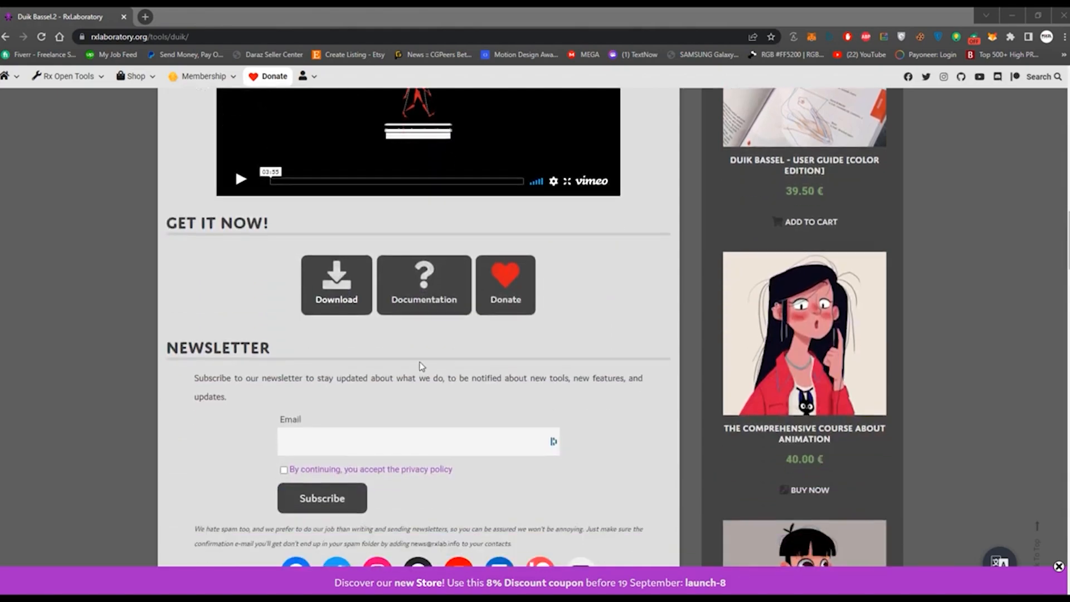
{"action": "left_click", "coordinate": [344, 306]}
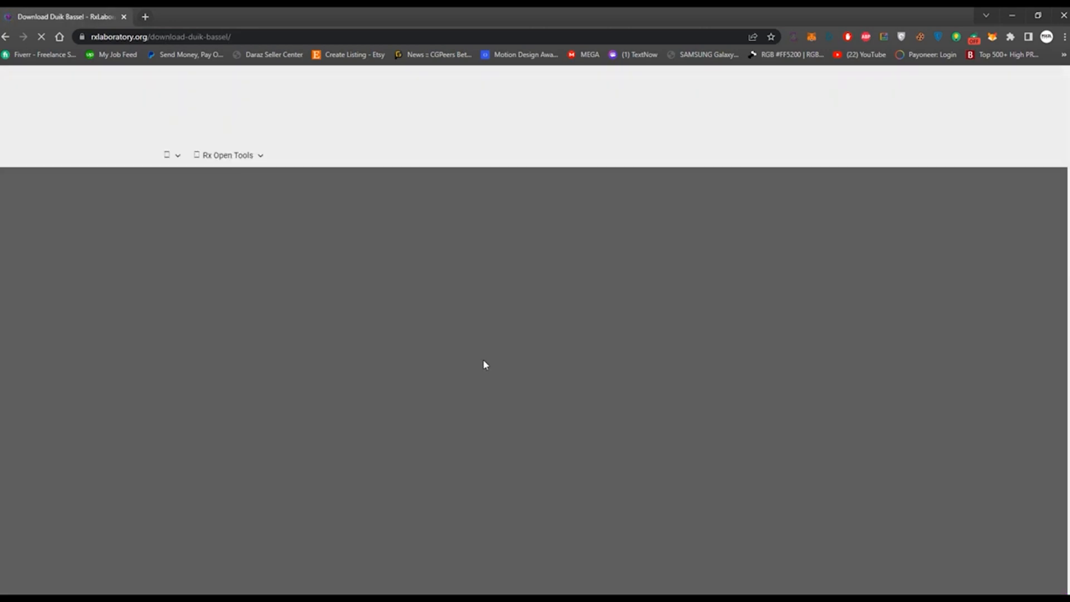
{"action": "scroll", "coordinate": [542, 378], "scroll_direction": "down", "scroll_amount": 4}
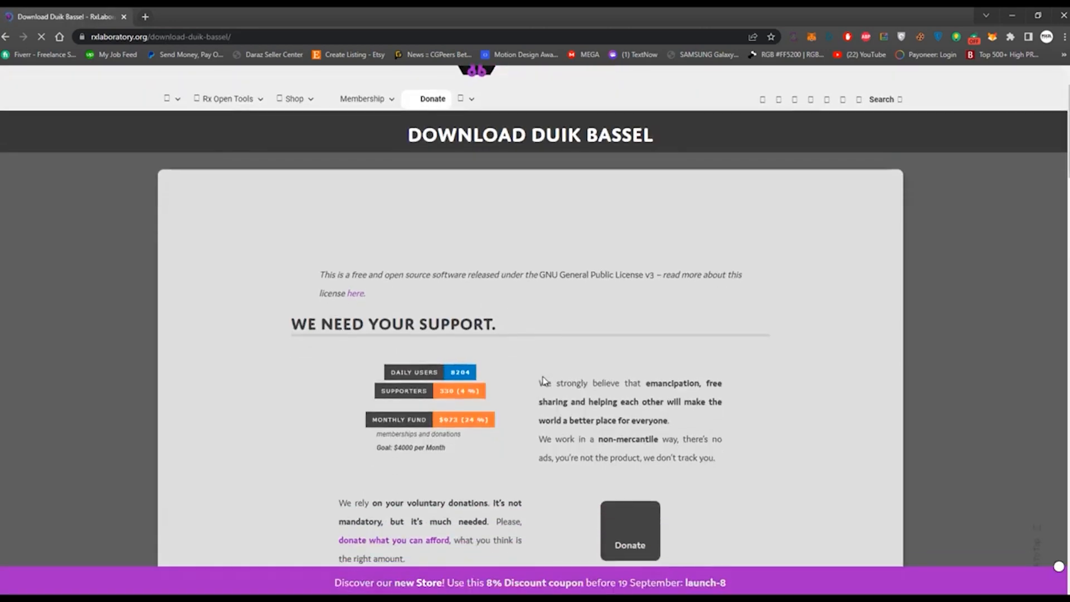
{"action": "scroll", "coordinate": [545, 382], "scroll_direction": "down", "scroll_amount": 3}
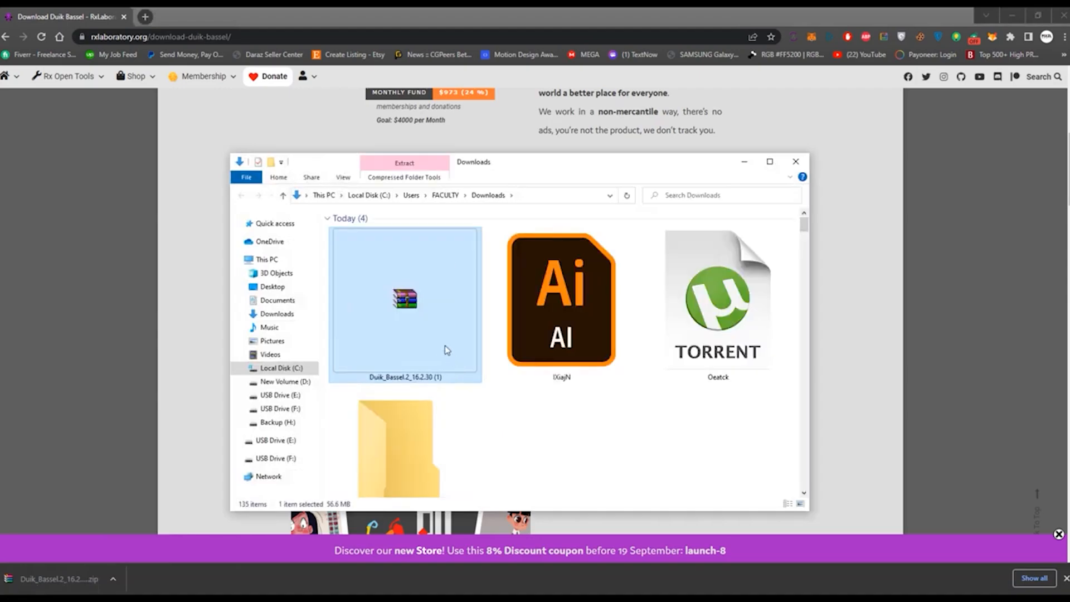
Open the downloaded Duik_Bassel.2_16.2.30 (1) archive full screen and go into its ScriptUI Panels folder.
{"action": "double_click", "coordinate": [426, 323]}
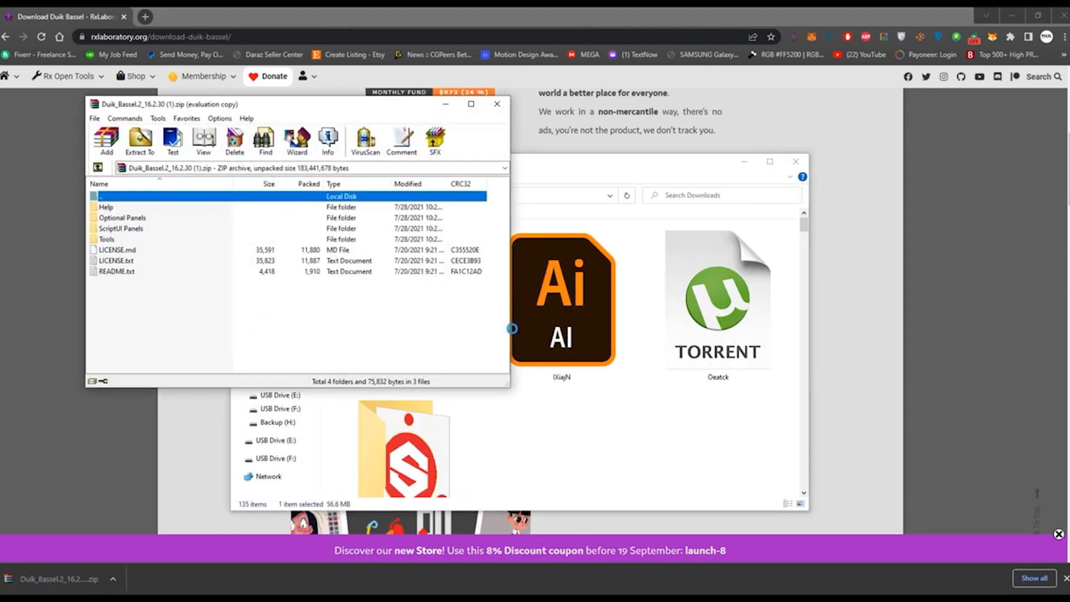
{"action": "left_click", "coordinate": [473, 99]}
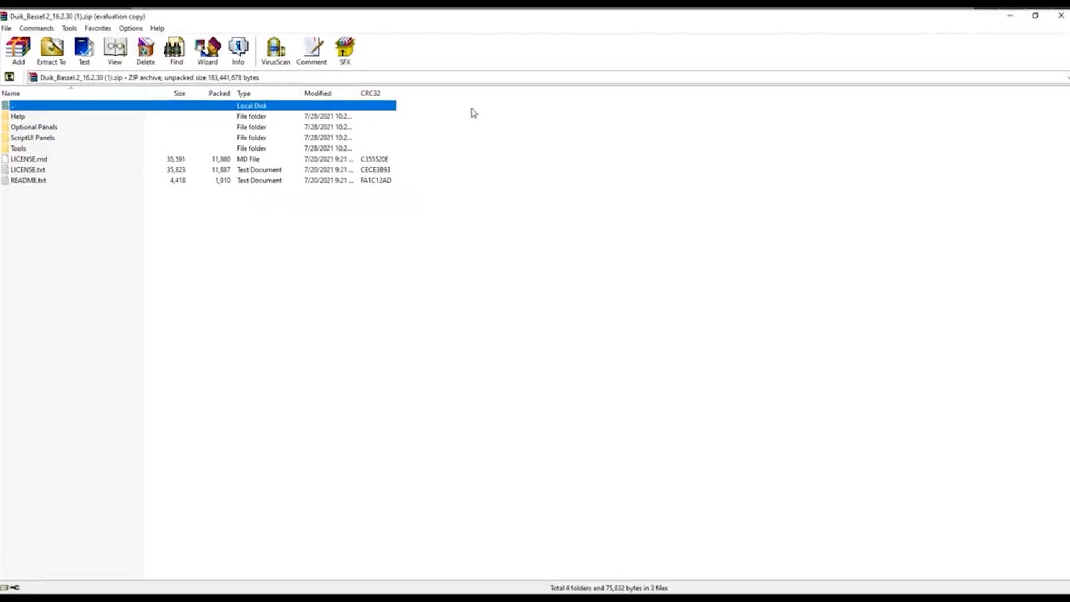
{"action": "double_click", "coordinate": [46, 137]}
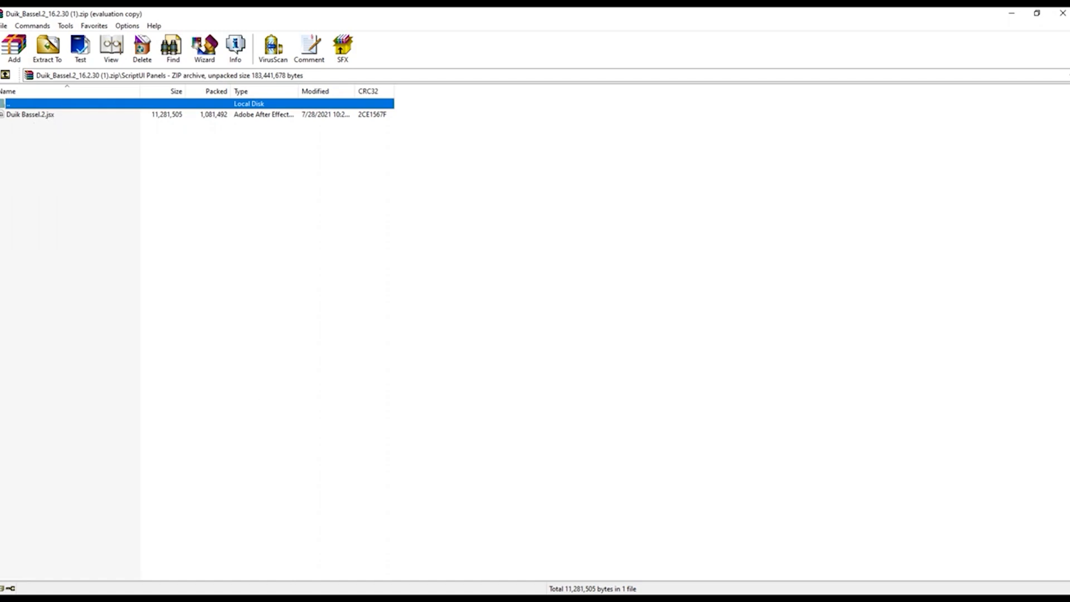
In File Explorer, open Program Files > Adobe > Adobe After Effects 2020 > Support Files > Scripts > ScriptUI Panels on drive C.
{"action": "left_click", "coordinate": [279, 598]}
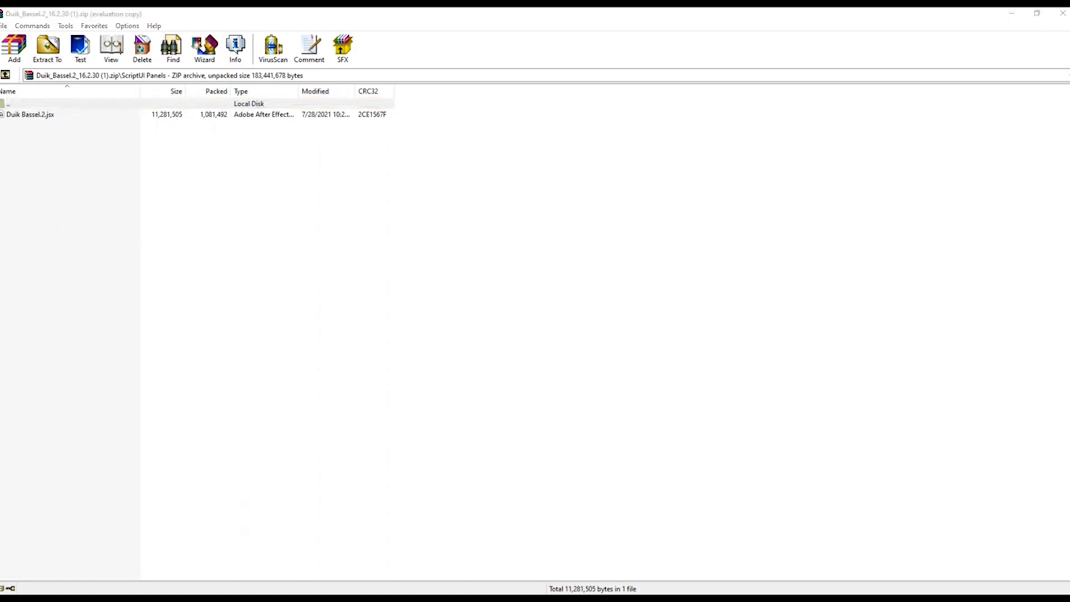
{"action": "left_click", "coordinate": [317, 562]}
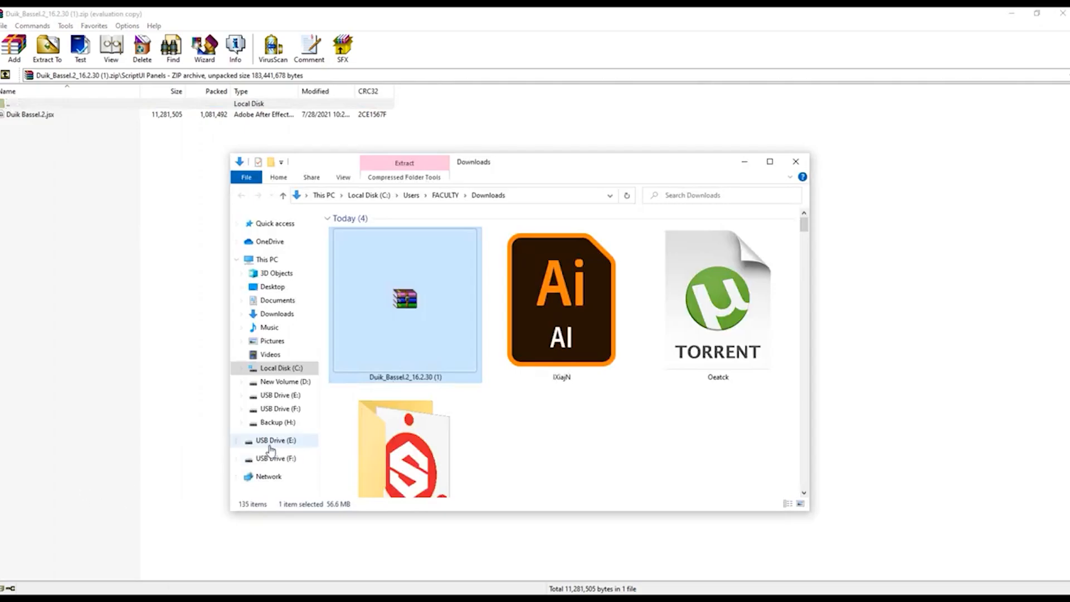
{"action": "left_click", "coordinate": [288, 370]}
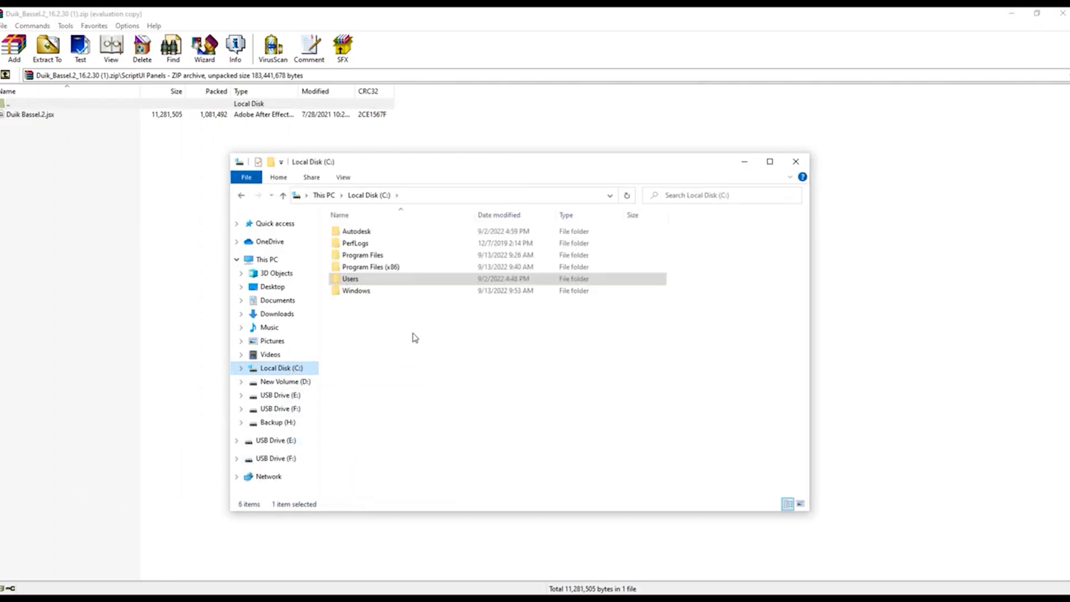
{"action": "double_click", "coordinate": [375, 256]}
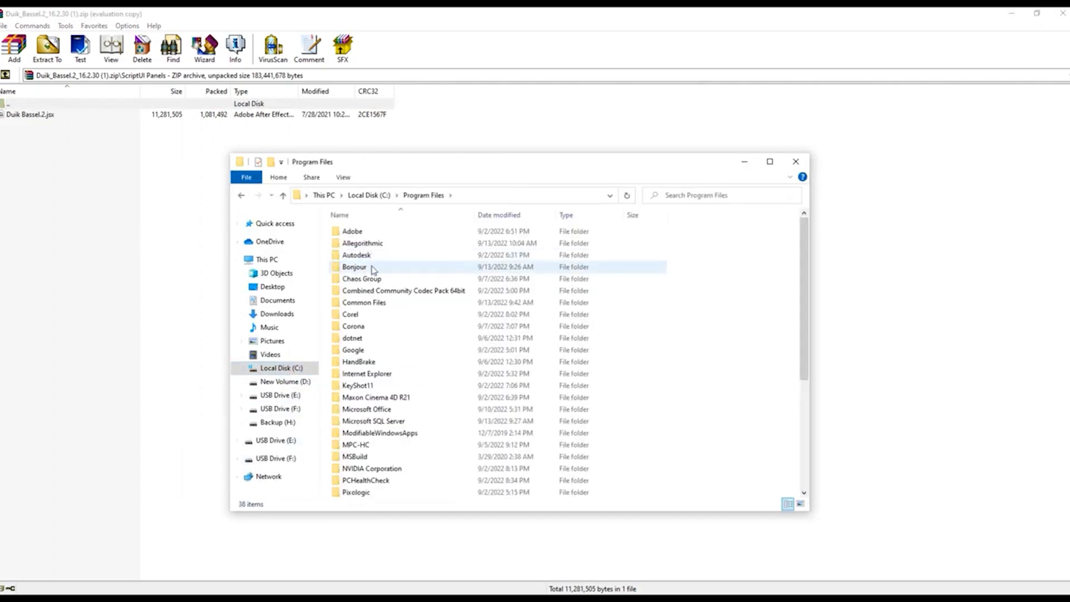
{"action": "double_click", "coordinate": [379, 232]}
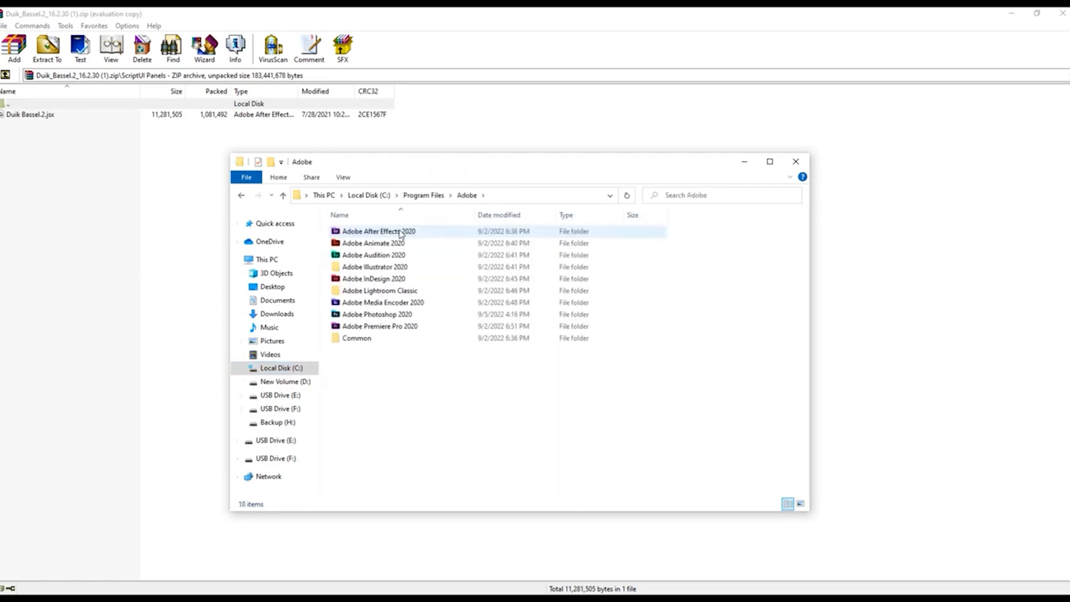
{"action": "double_click", "coordinate": [399, 232]}
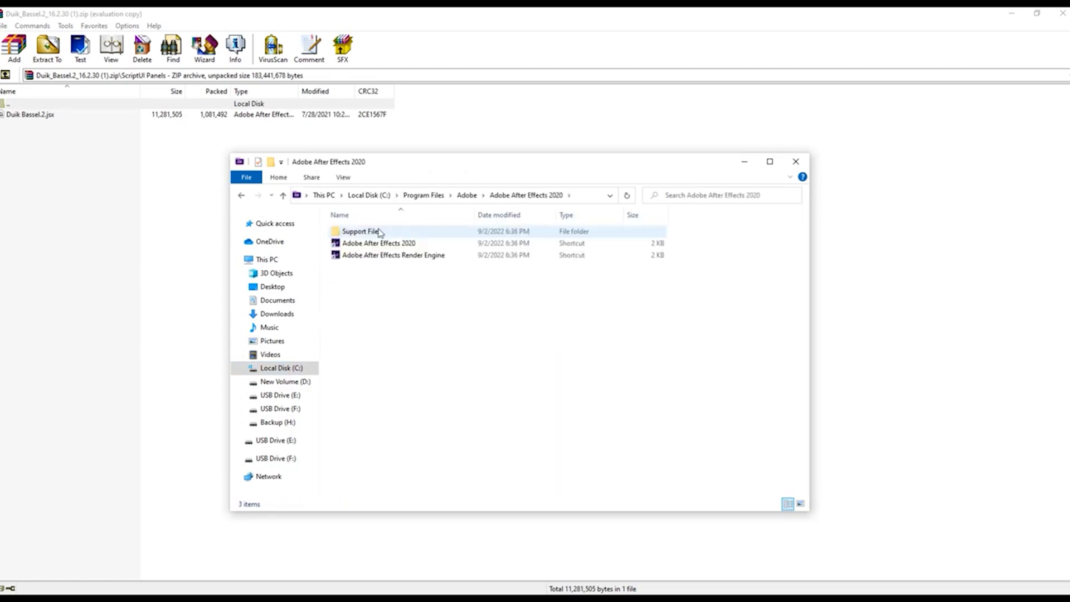
{"action": "double_click", "coordinate": [379, 232]}
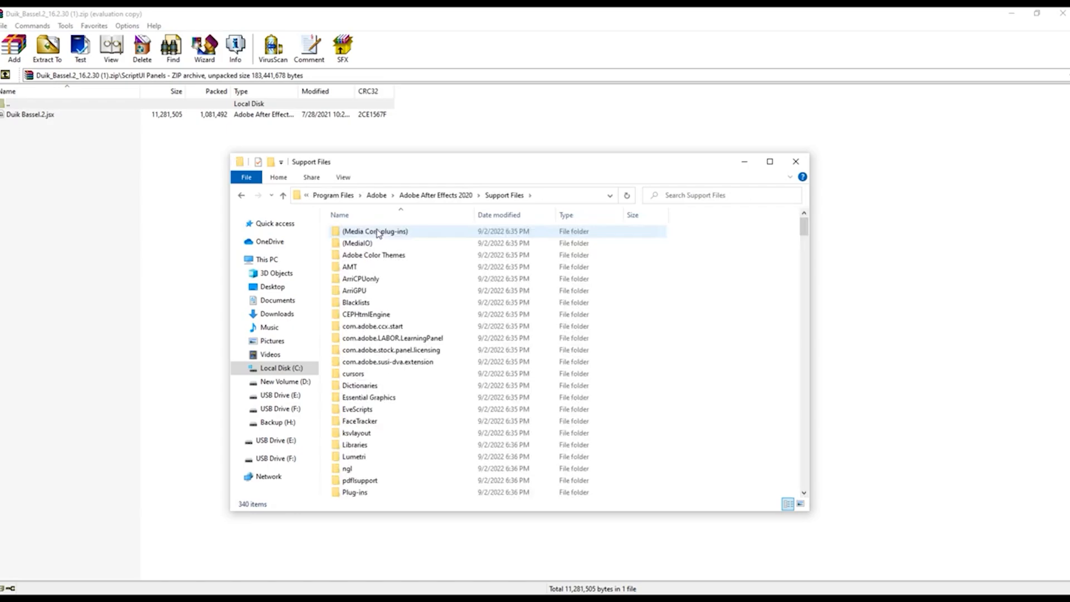
{"action": "scroll", "coordinate": [396, 467], "scroll_direction": "down", "scroll_amount": 2}
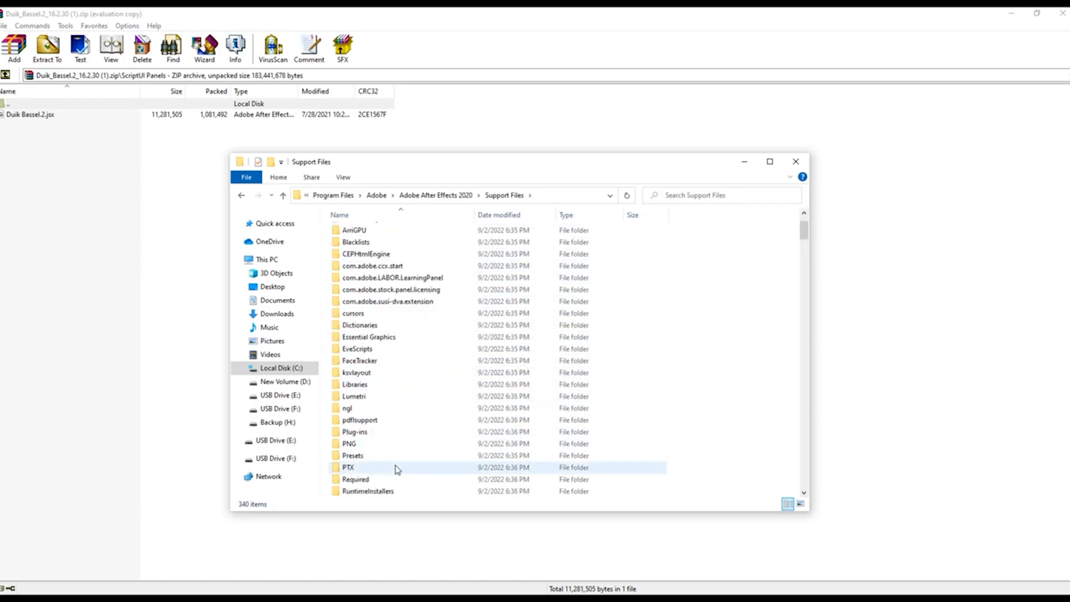
{"action": "scroll", "coordinate": [396, 468], "scroll_direction": "down", "scroll_amount": 1}
{"action": "double_click", "coordinate": [361, 468]}
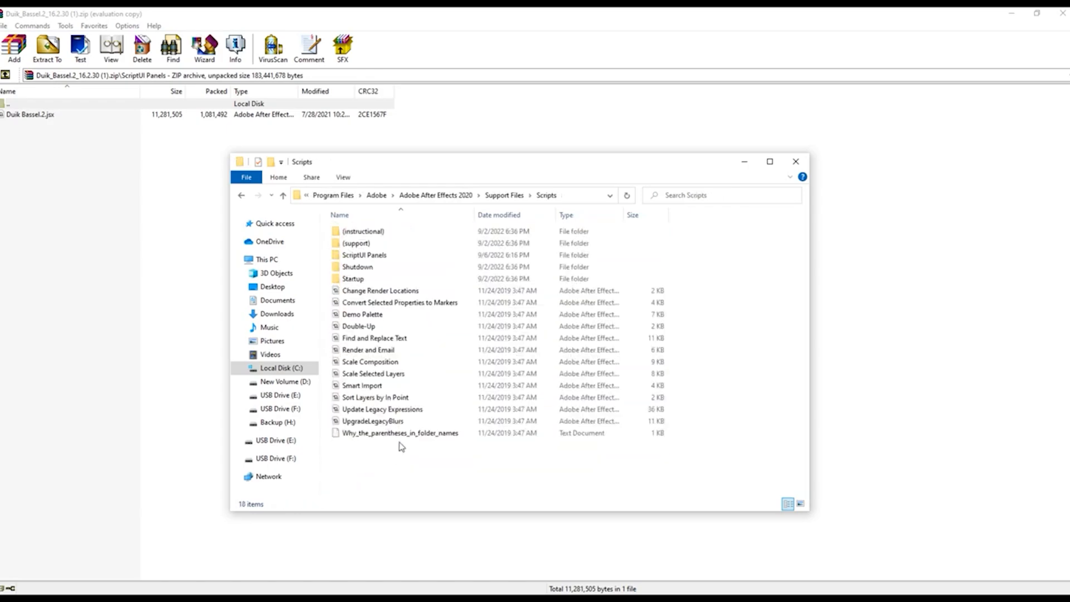
{"action": "double_click", "coordinate": [383, 257]}
{"action": "left_click", "coordinate": [387, 258]}
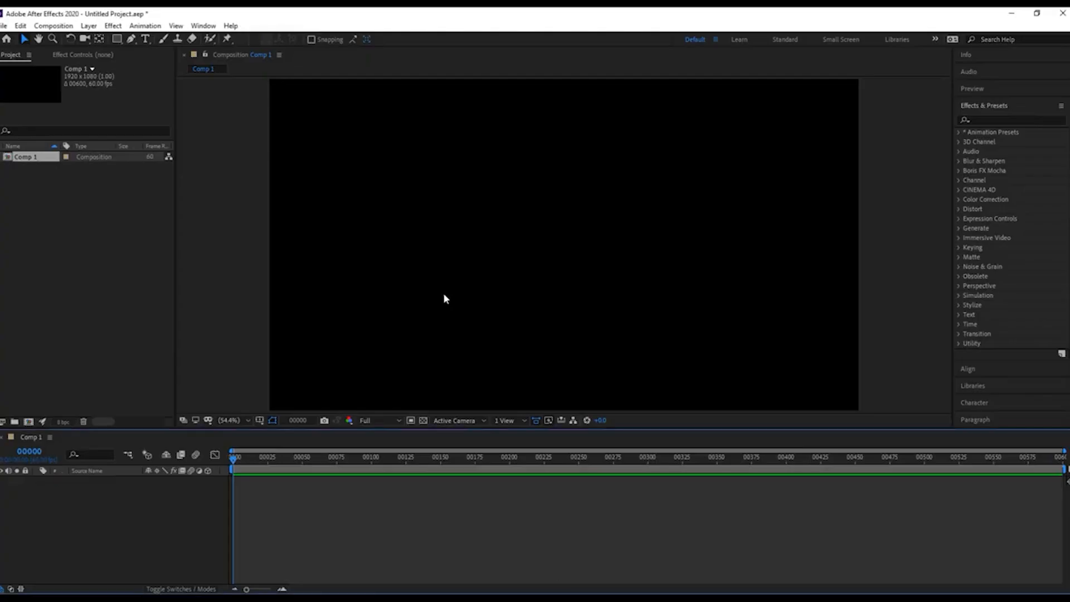
Check the Allow Scripts to Write Files and Access Network option in After Effects' Scripting & Expressions preferences and close them without saving.
{"action": "left_click", "coordinate": [20, 26]}
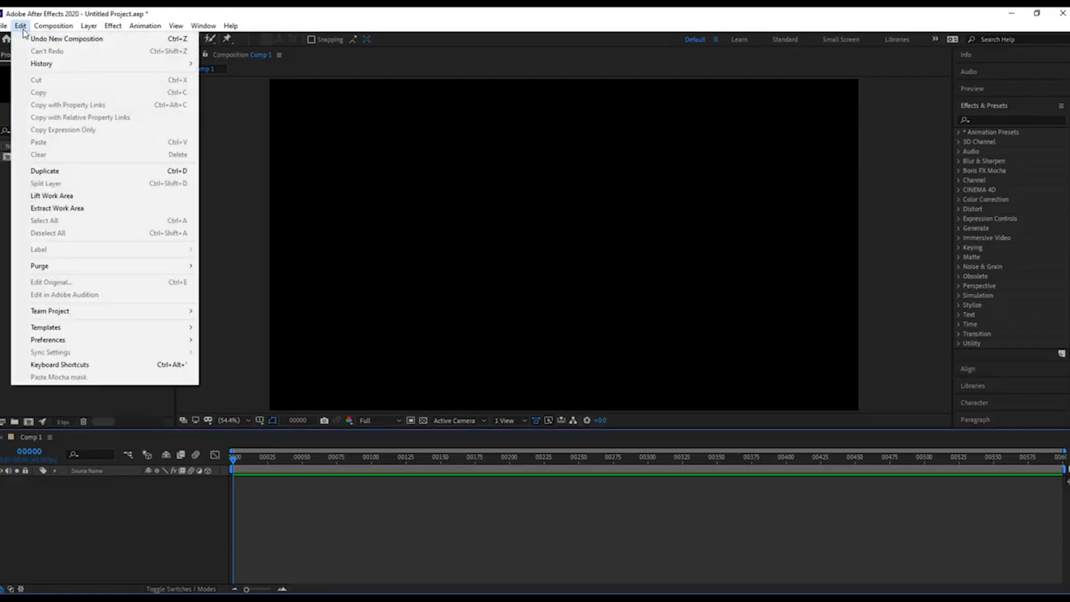
{"action": "mouse_move", "coordinate": [74, 341]}
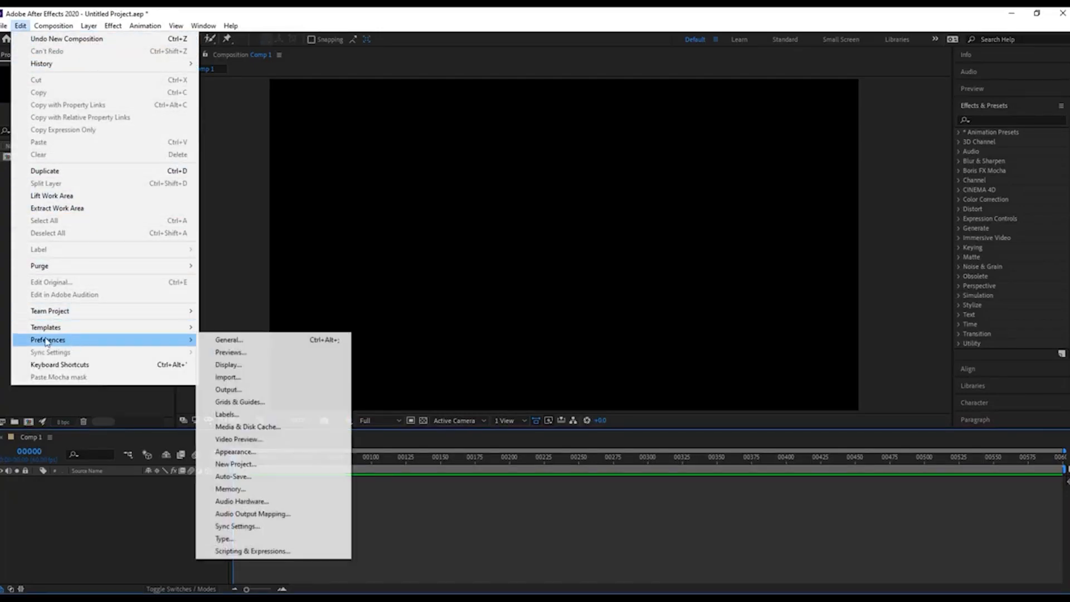
{"action": "left_click", "coordinate": [226, 341]}
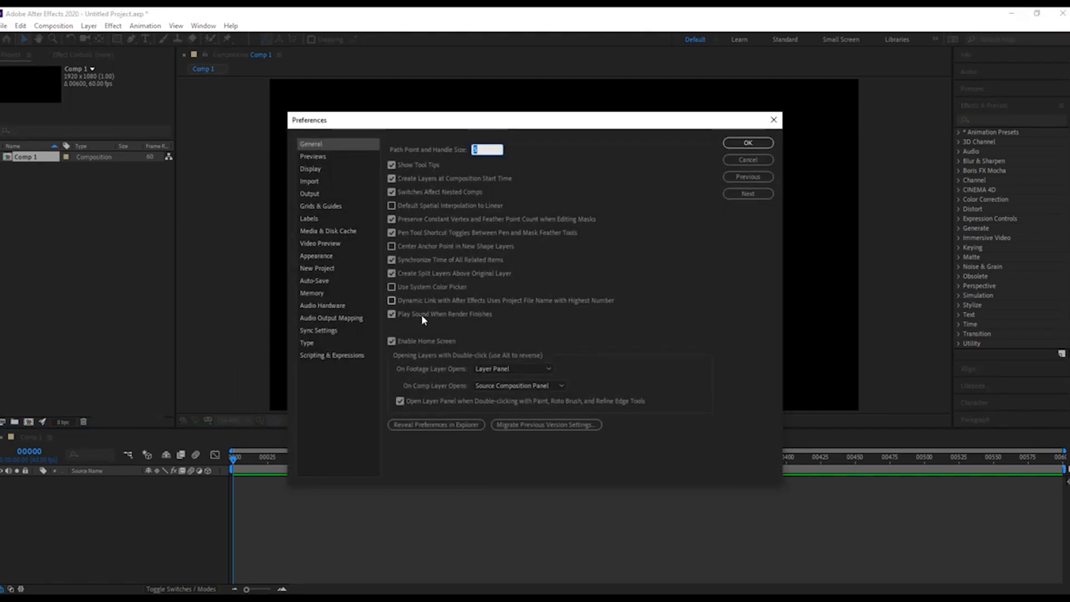
{"action": "left_click", "coordinate": [330, 356]}
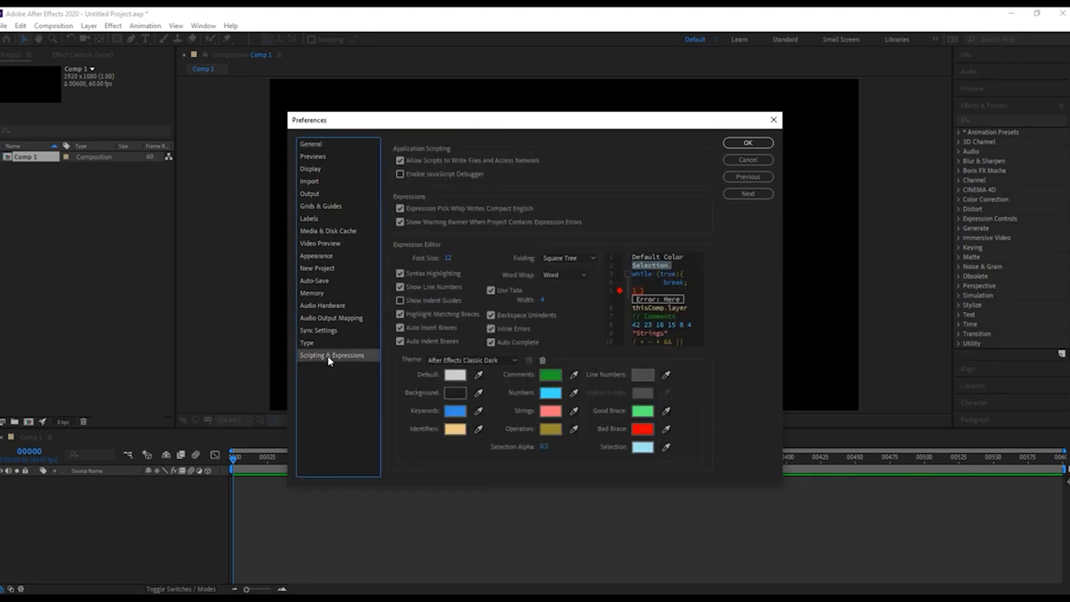
{"action": "left_click", "coordinate": [526, 160]}
{"action": "left_click", "coordinate": [473, 160]}
{"action": "left_click", "coordinate": [312, 143]}
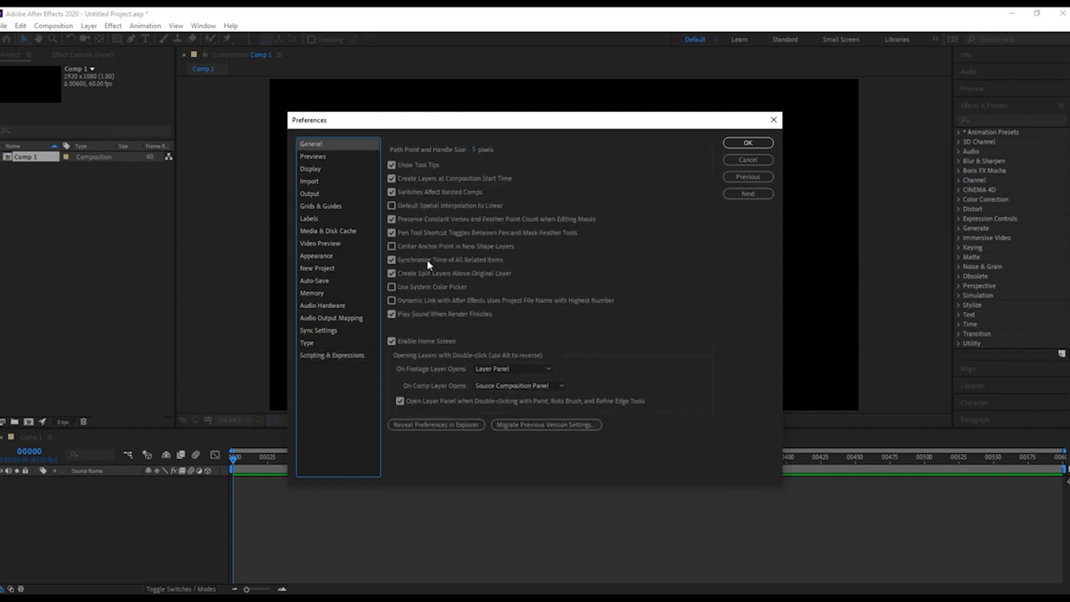
{"action": "left_click", "coordinate": [334, 357]}
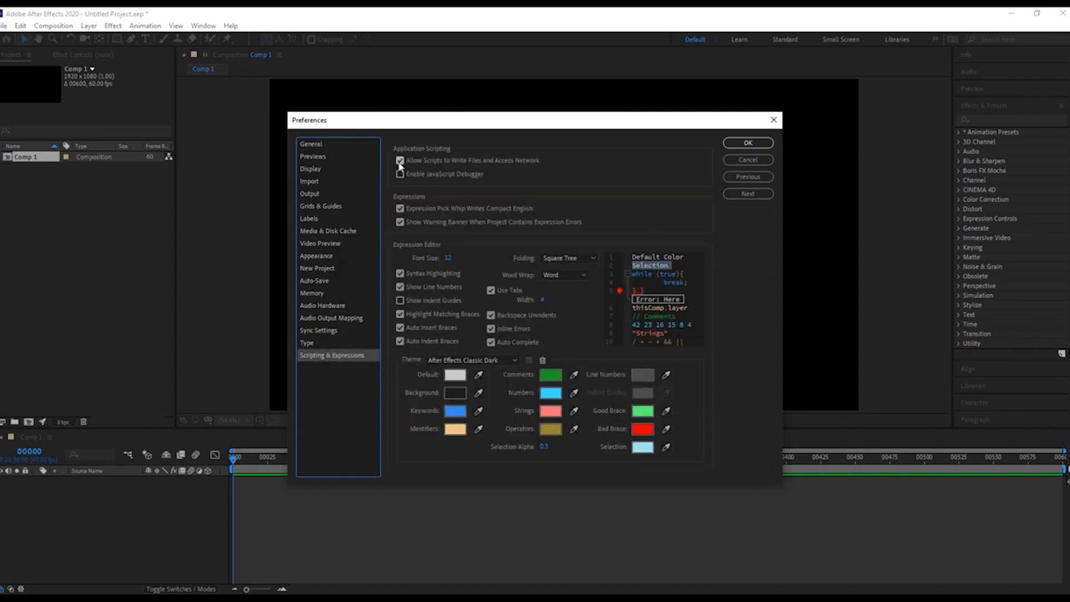
{"action": "left_click", "coordinate": [747, 161]}
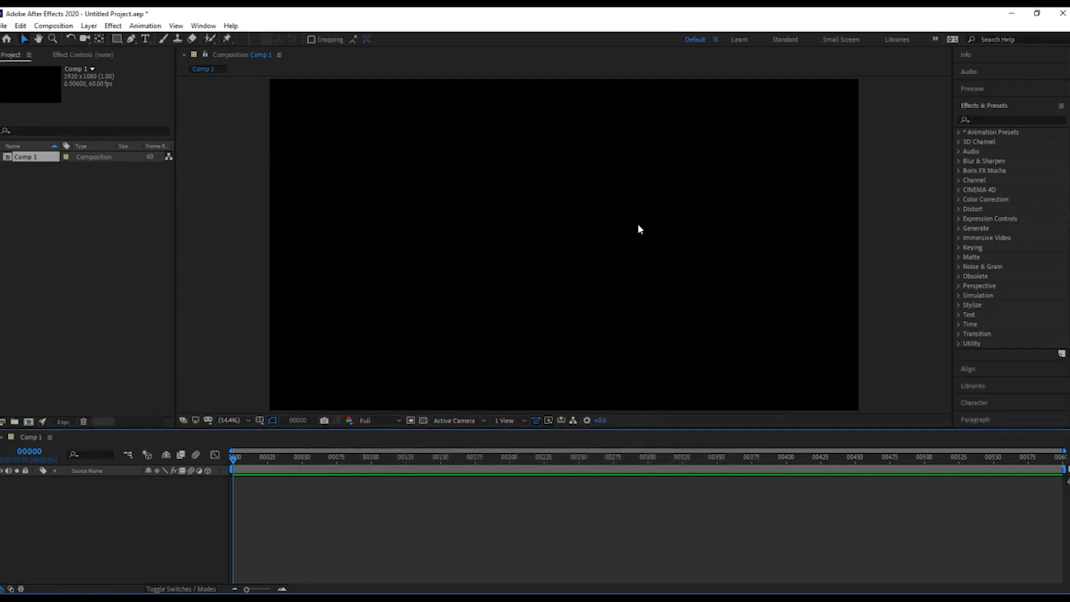
Open the Duik Bassel.2 script panel and move its floating window over the composition view.
{"action": "left_click", "coordinate": [203, 26]}
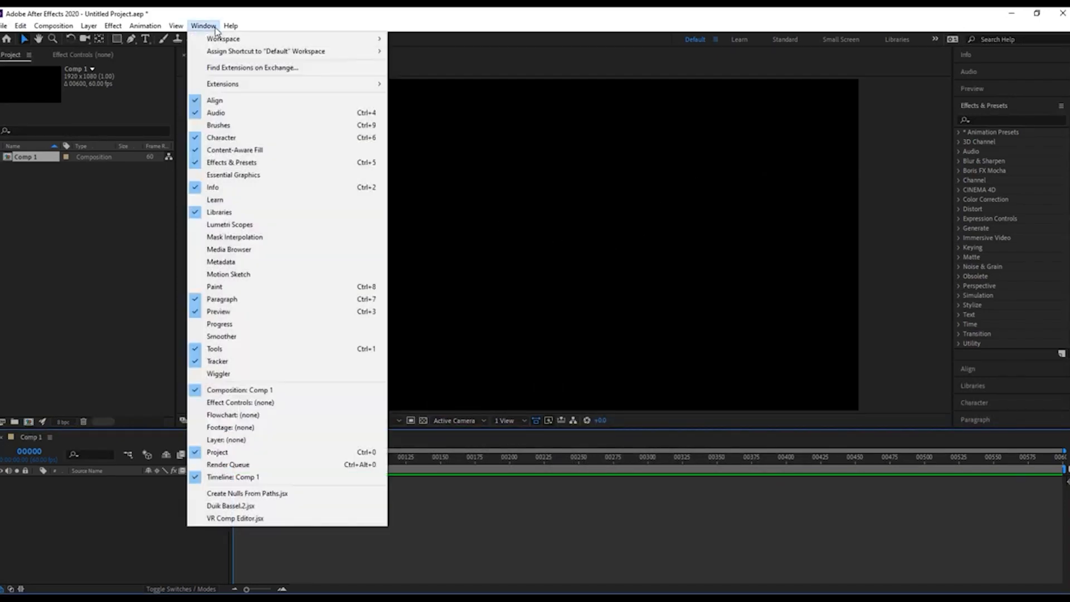
{"action": "left_click", "coordinate": [272, 506]}
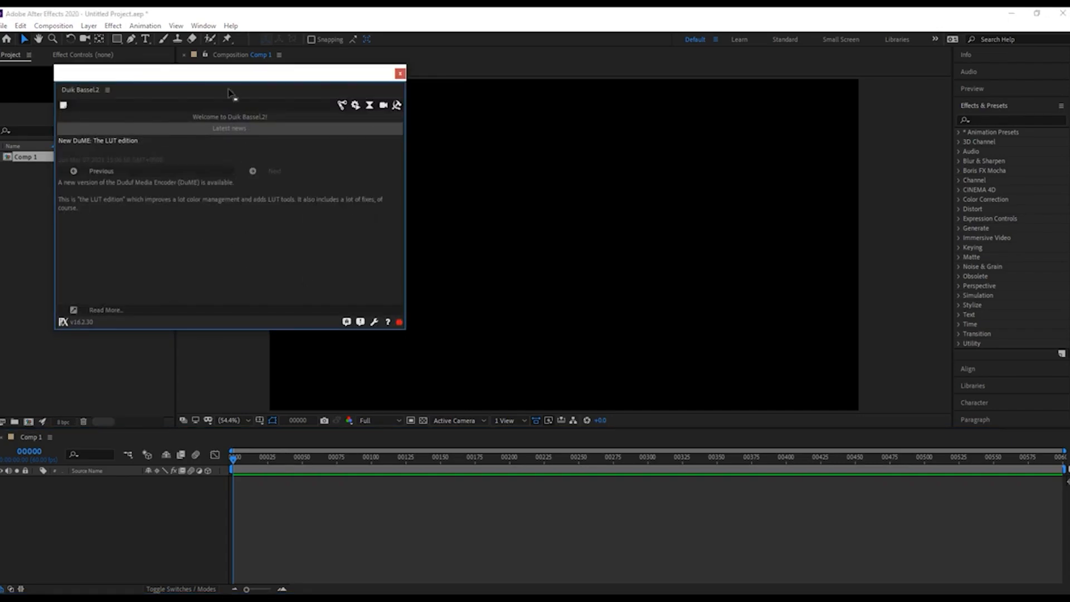
{"action": "left_click_drag", "start_coordinate": [234, 79], "coordinate": [588, 116]}
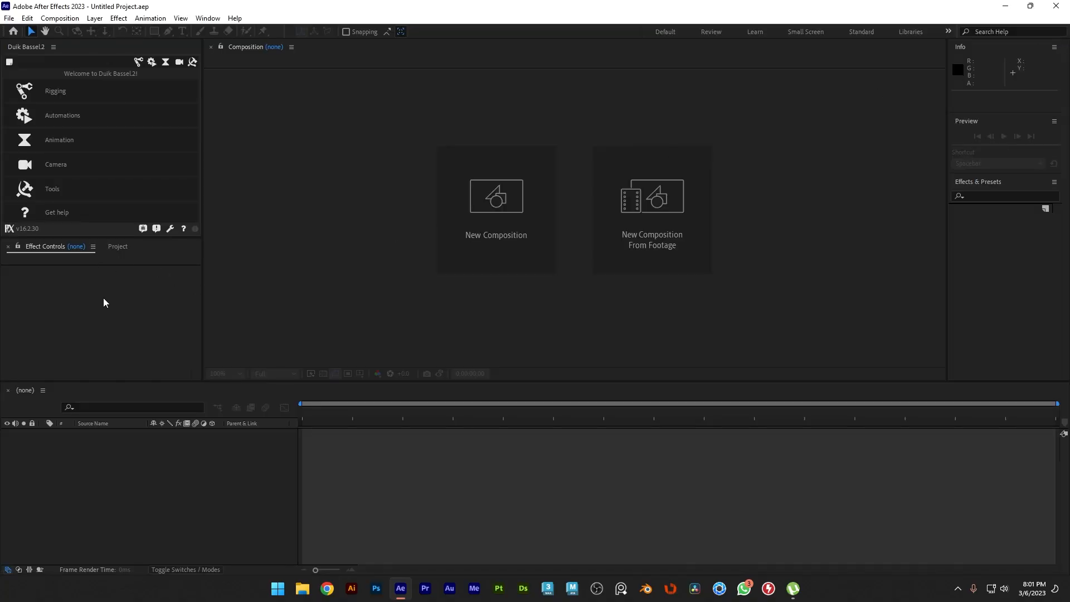
{"action": "left_click", "coordinate": [104, 303]}
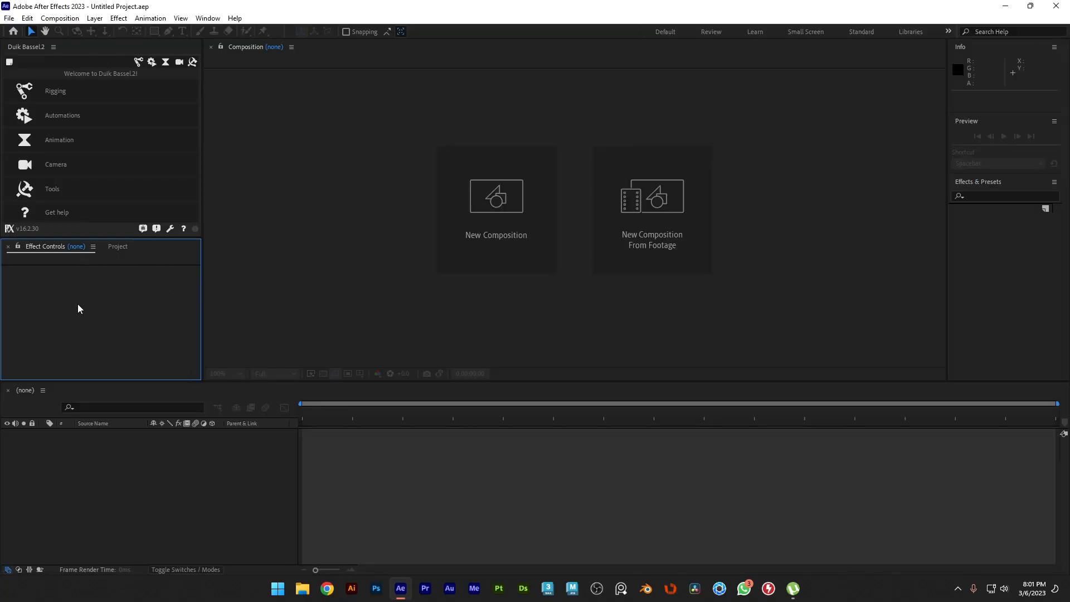
{"action": "left_click", "coordinate": [535, 223]}
{"action": "left_click", "coordinate": [821, 353]}
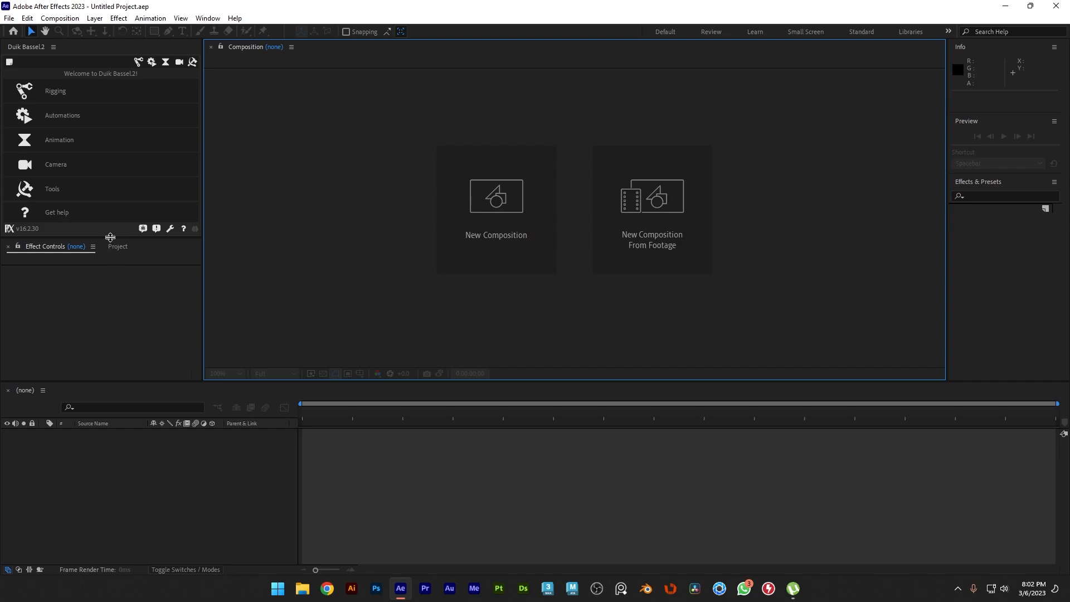
Reduce the height of the docked Duik Bassel.2 panel and show the Project panel below it.
{"action": "left_click_drag", "start_coordinate": [110, 237], "coordinate": [115, 196]}
{"action": "left_click", "coordinate": [116, 204]}
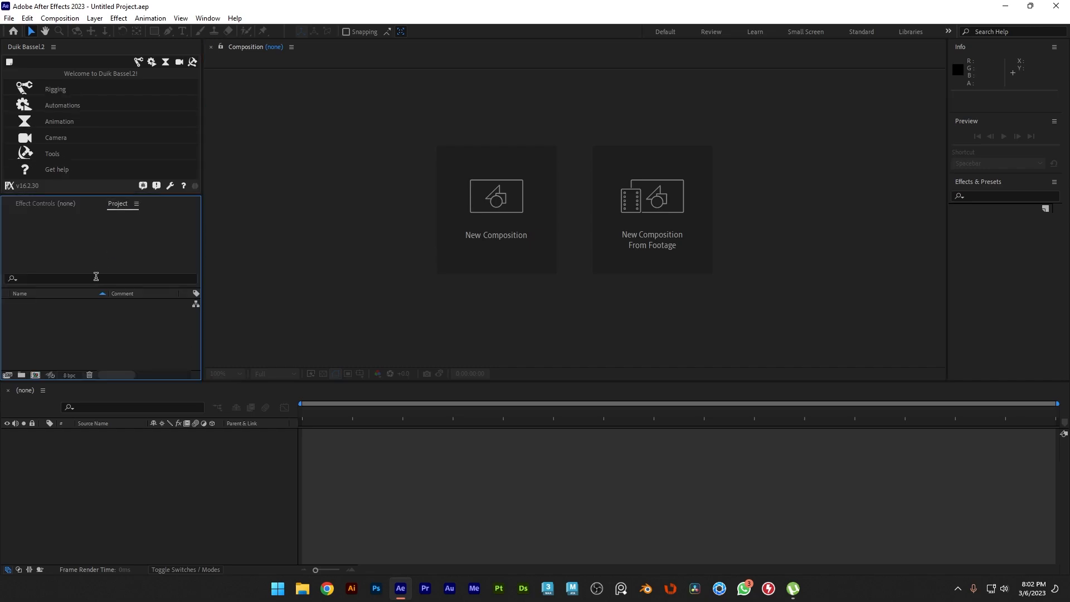
Import logo.ai from the Desktop as a Composition with footage dimensions set to Document Size.
{"action": "double_click", "coordinate": [73, 340]}
{"action": "scroll", "coordinate": [182, 236], "scroll_direction": "down", "scroll_amount": 4}
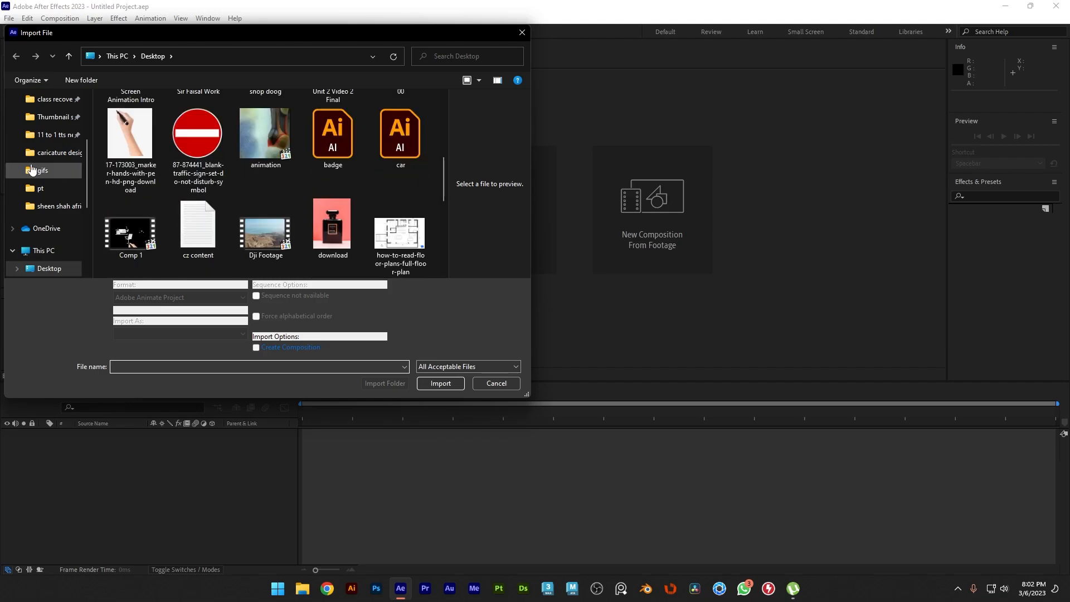
{"action": "scroll", "coordinate": [49, 142], "scroll_direction": "up", "scroll_amount": 3}
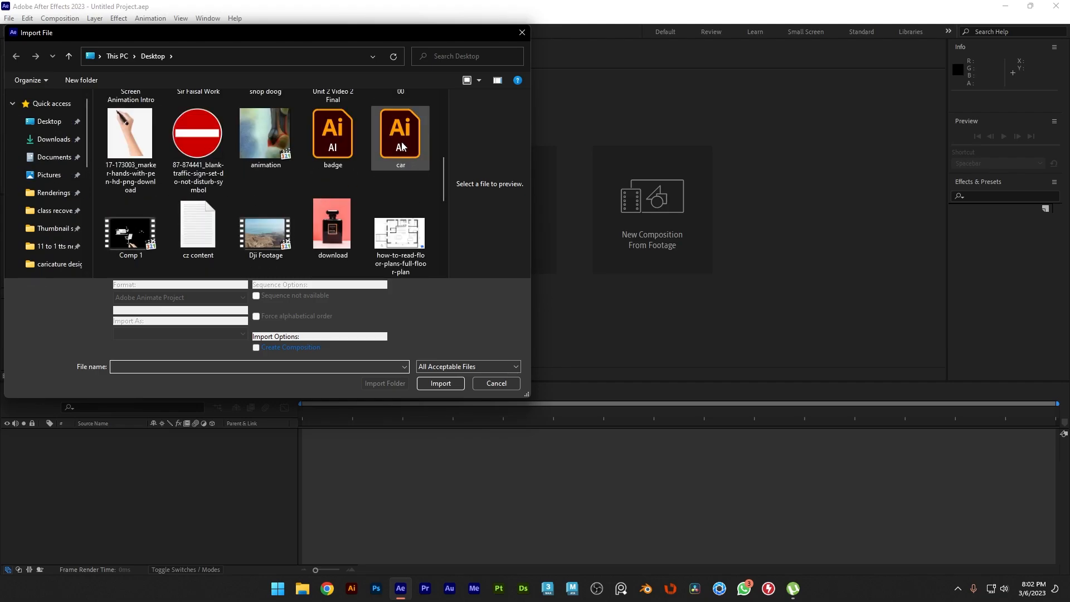
{"action": "left_click", "coordinate": [333, 136]}
{"action": "scroll", "coordinate": [390, 162], "scroll_direction": "down", "scroll_amount": 3}
{"action": "double_click", "coordinate": [266, 142]}
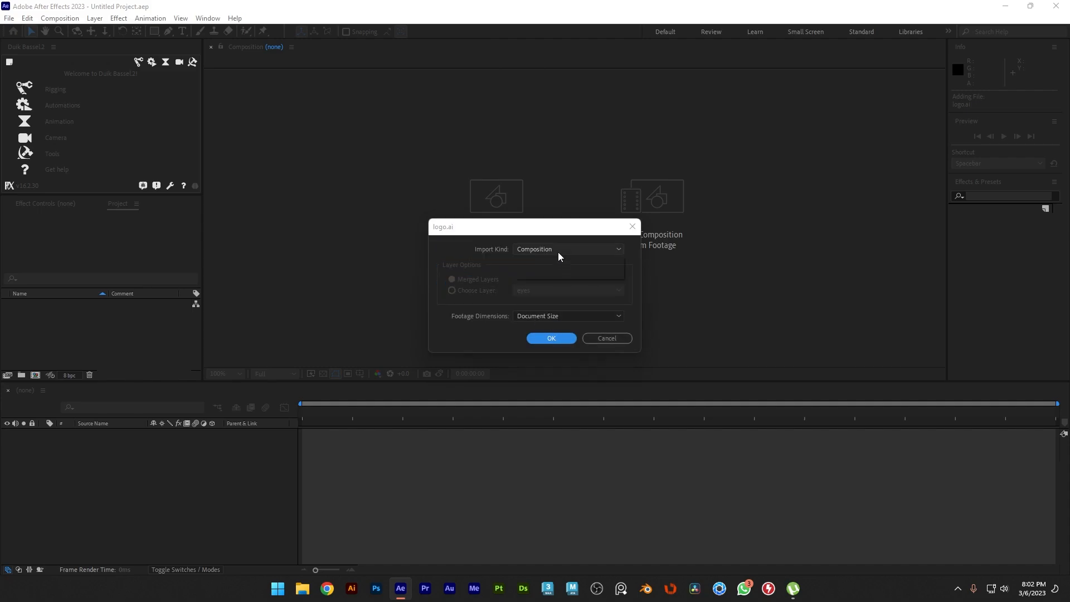
{"action": "left_click", "coordinate": [558, 251]}
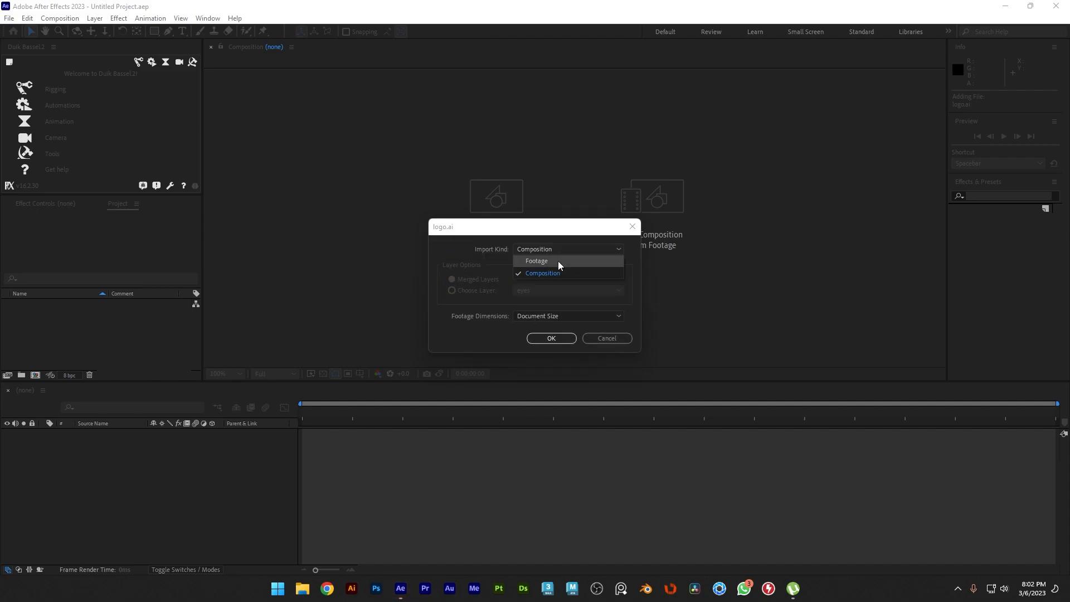
{"action": "left_click", "coordinate": [553, 337]}
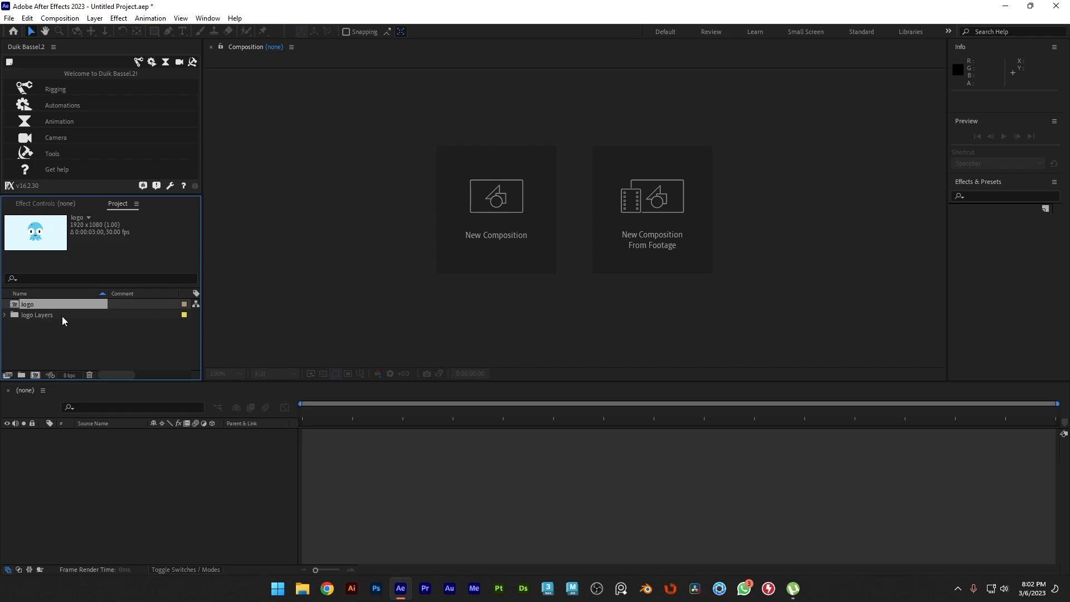
Expand the logo Layers folder in the project and open the logo composition.
{"action": "double_click", "coordinate": [47, 316]}
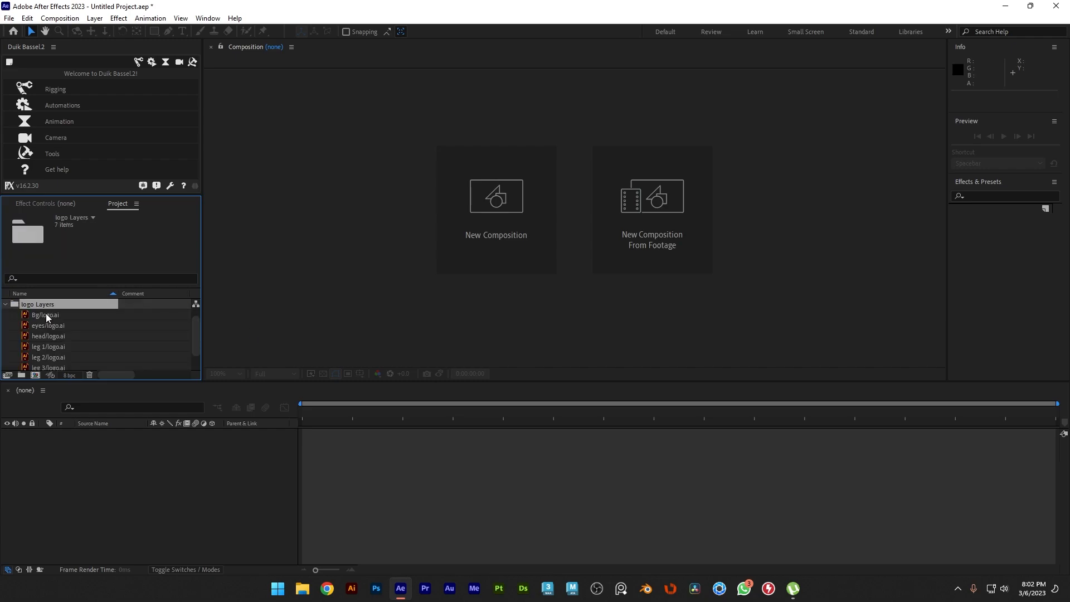
{"action": "left_click", "coordinate": [66, 316]}
{"action": "double_click", "coordinate": [66, 305]}
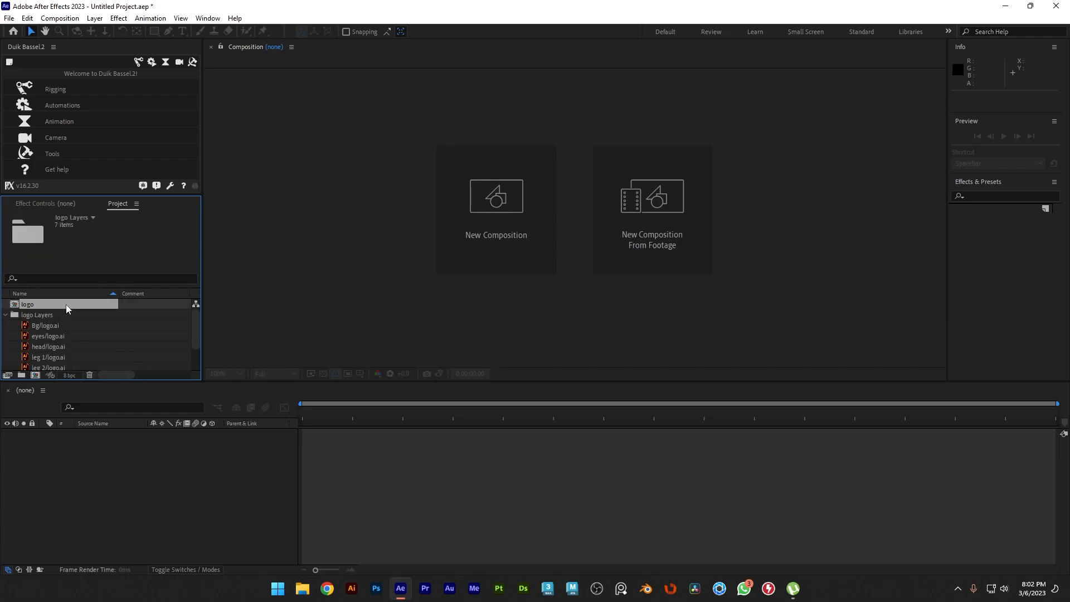
{"action": "key", "text": "comma"}
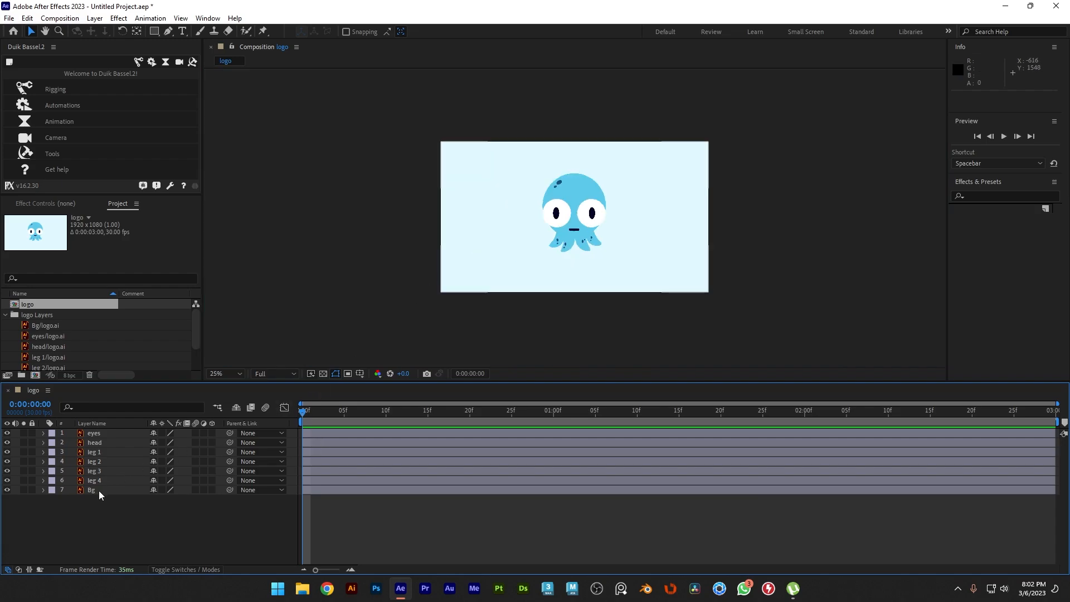
Place two puppet pins on the leg 1 layer, one at the leg's upper base and one near its tip.
{"action": "left_click", "coordinate": [91, 453]}
{"action": "left_click", "coordinate": [43, 452]}
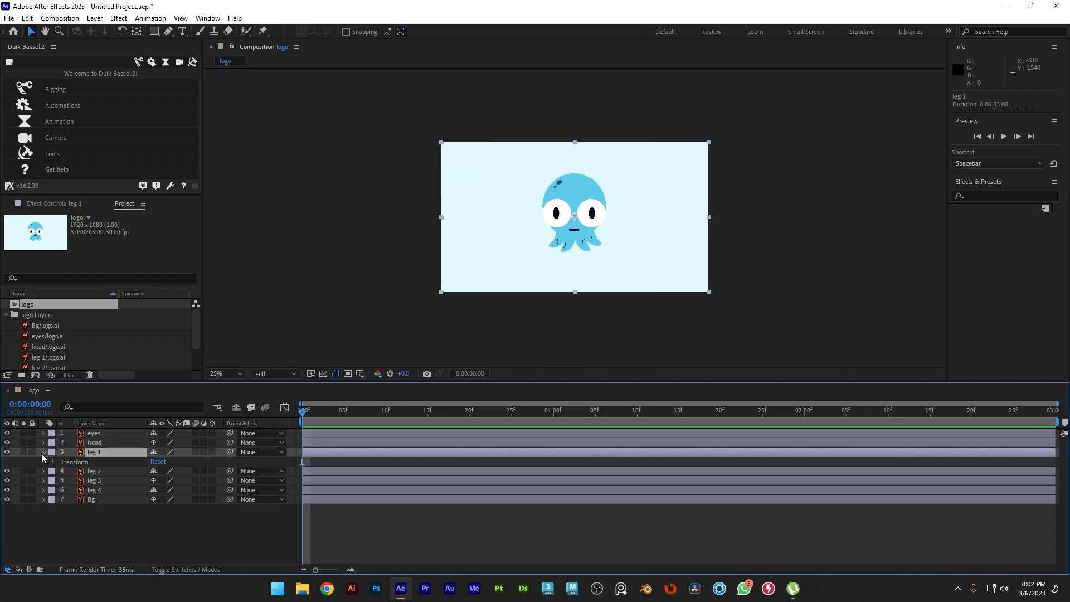
{"action": "left_click", "coordinate": [54, 462]}
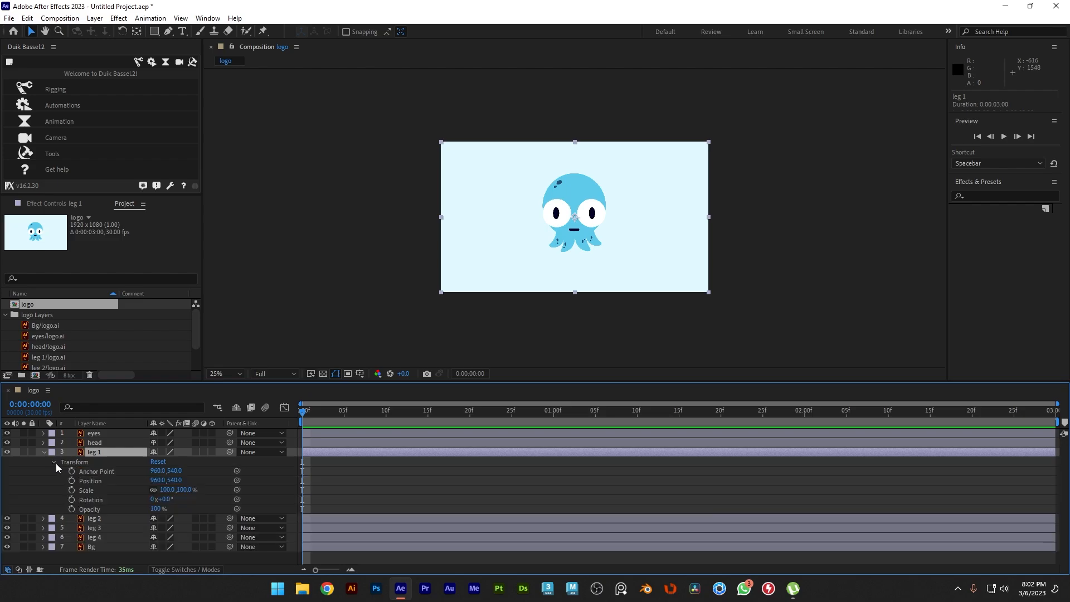
{"action": "left_click", "coordinate": [54, 462]}
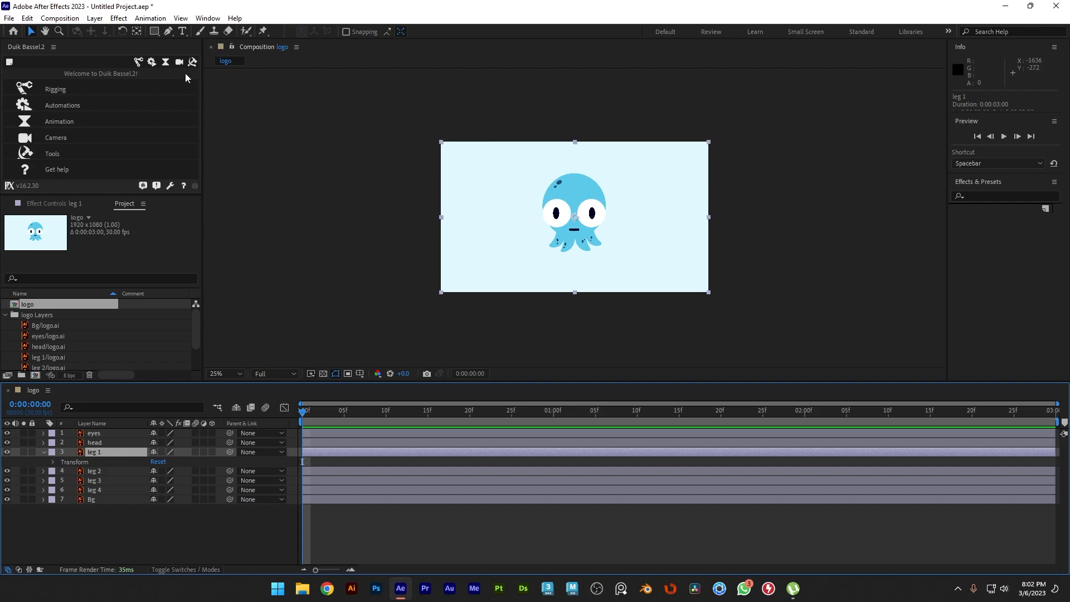
{"action": "key", "text": "period"}
{"action": "key", "text": "period"}
{"action": "key", "text": "period"}
{"action": "key", "text": "period"}
{"action": "key", "text": "period"}
{"action": "scroll", "coordinate": [603, 299], "scroll_direction": "down", "scroll_amount": 5}
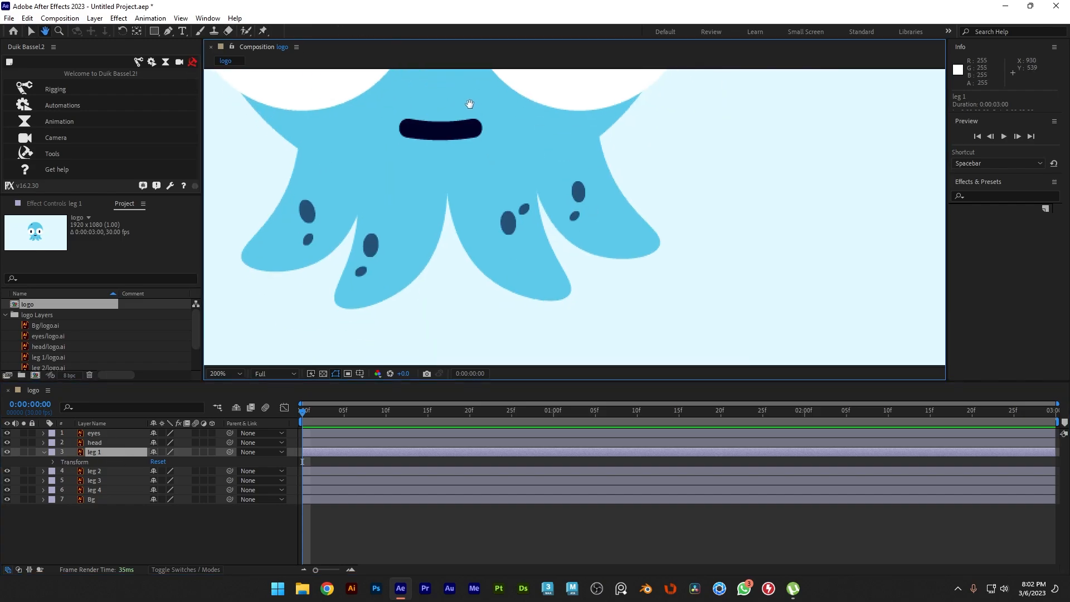
{"action": "scroll", "coordinate": [557, 285], "scroll_direction": "up", "scroll_amount": 1}
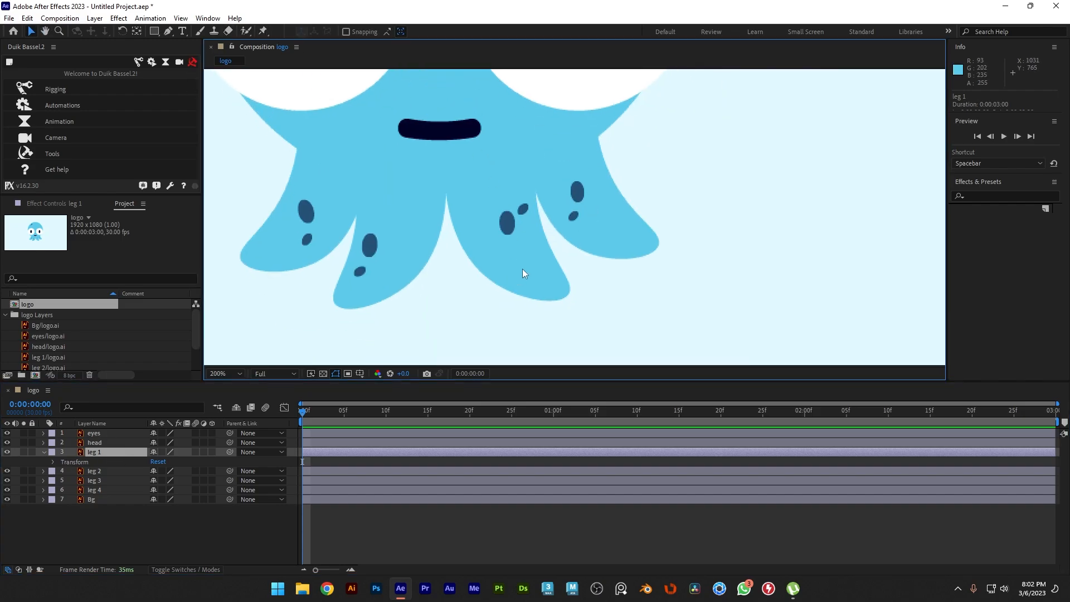
{"action": "left_click", "coordinate": [263, 31]}
{"action": "left_click", "coordinate": [493, 177]}
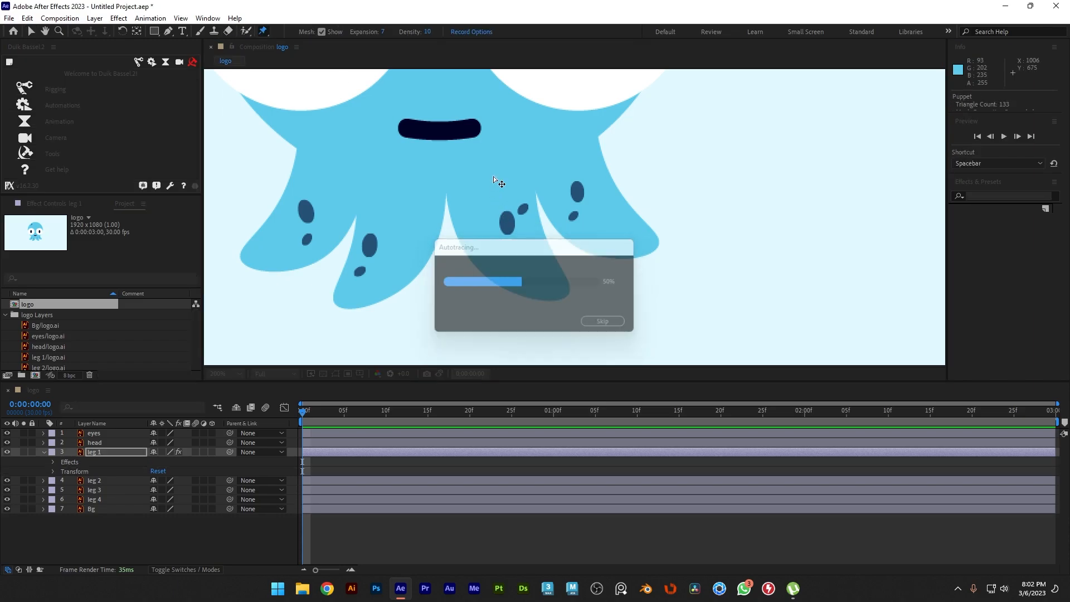
{"action": "left_click", "coordinate": [544, 282]}
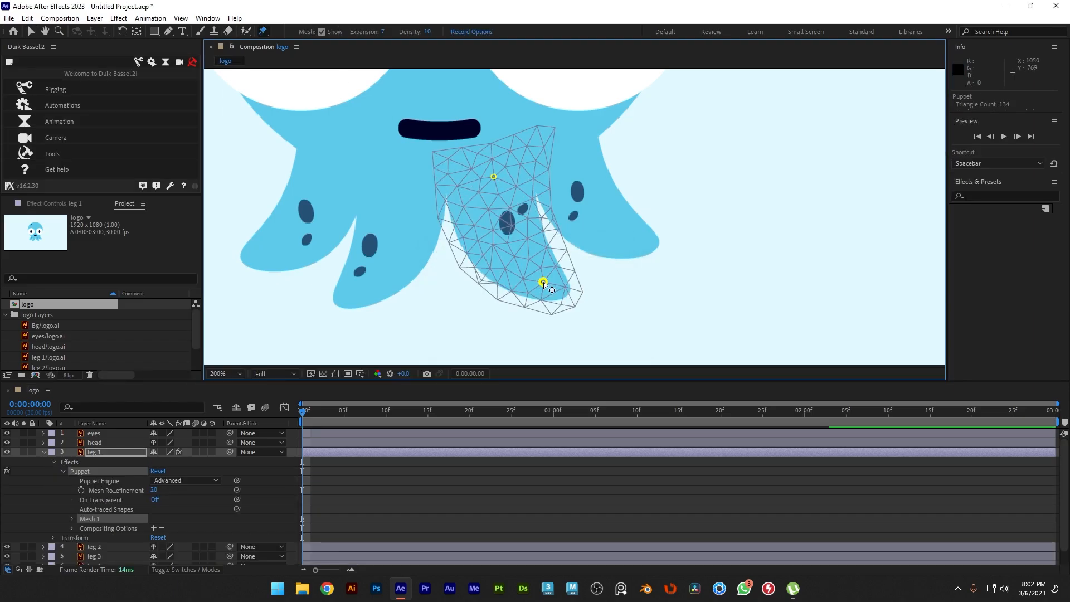
Switch leg 1's Puppet Engine to Legacy and accept the warning.
{"action": "left_click", "coordinate": [183, 481]}
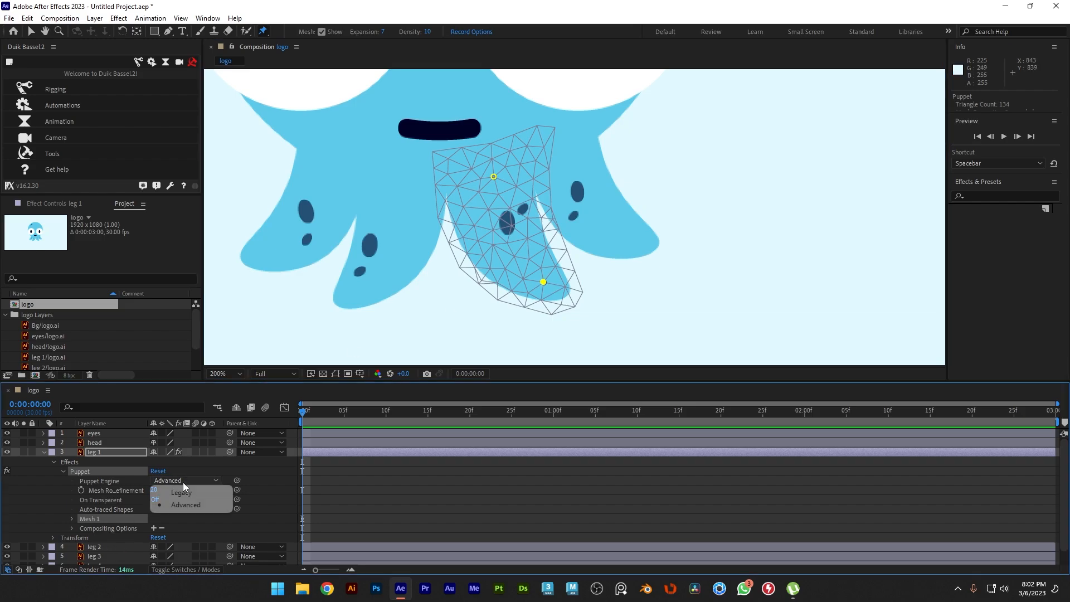
{"action": "left_click", "coordinate": [170, 503]}
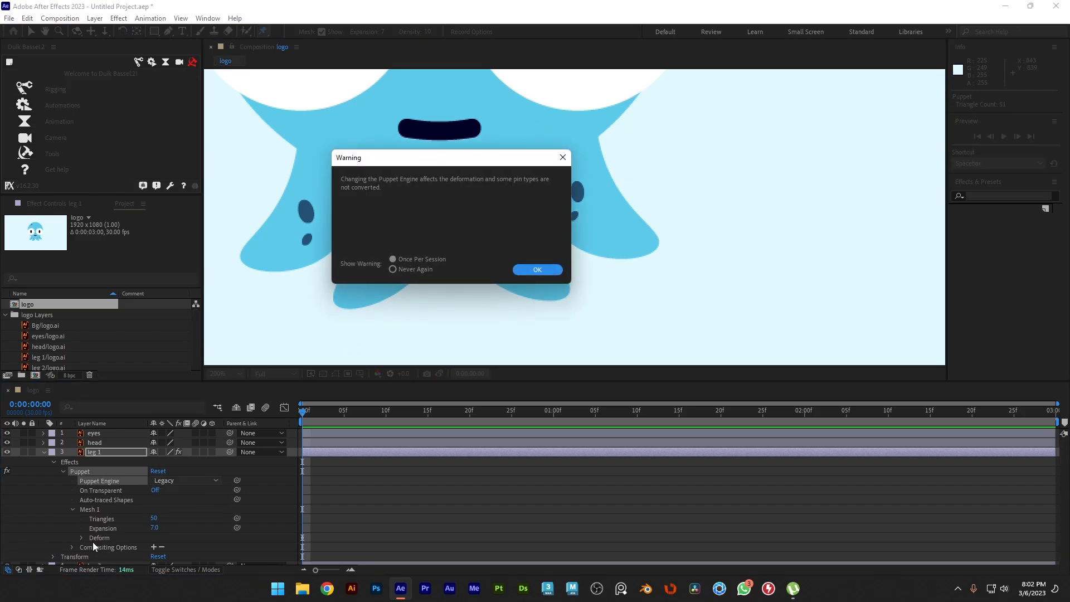
{"action": "left_click", "coordinate": [536, 270]}
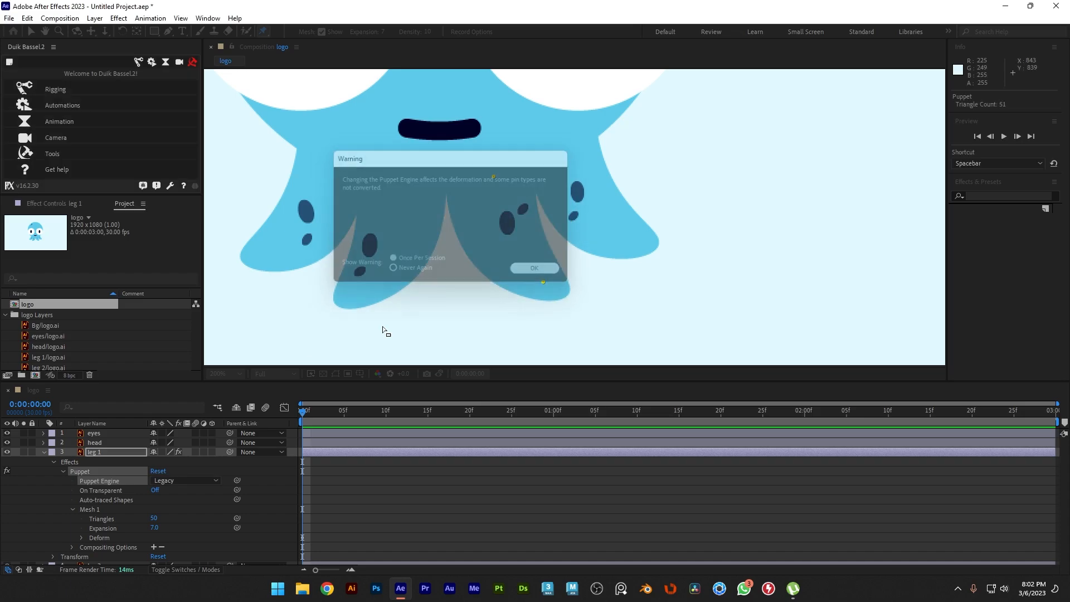
Select Puppet Pin 1 and Puppet Pin 2 under leg 1's mesh deform and add Duik bones to them.
{"action": "left_click", "coordinate": [82, 538]}
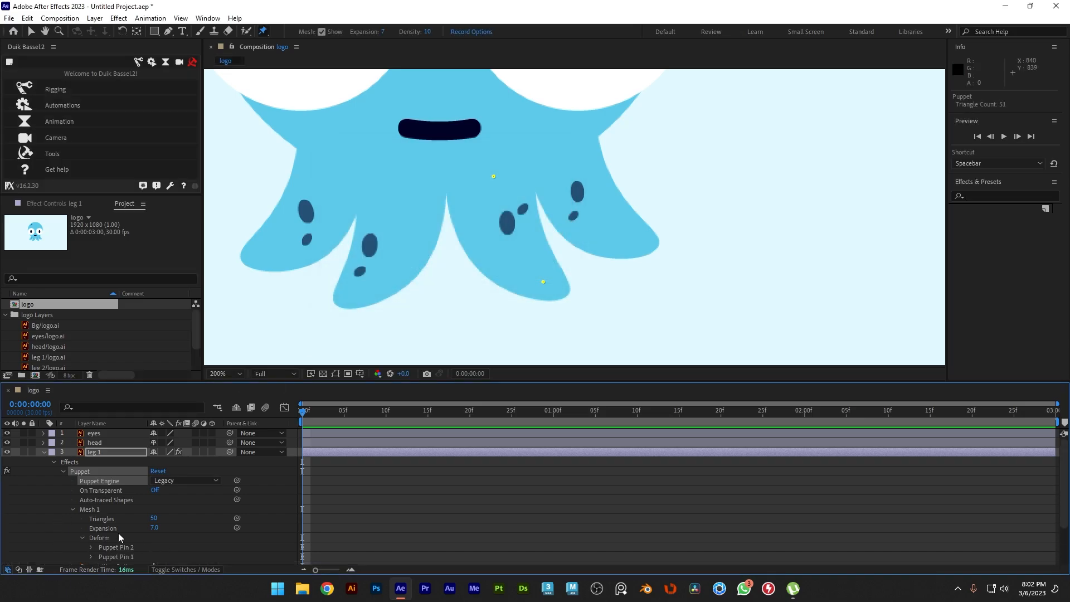
{"action": "scroll", "coordinate": [123, 536], "scroll_direction": "down", "scroll_amount": 1}
{"action": "left_click", "coordinate": [131, 529]}
{"action": "left_click", "coordinate": [133, 520], "text": "shift"}
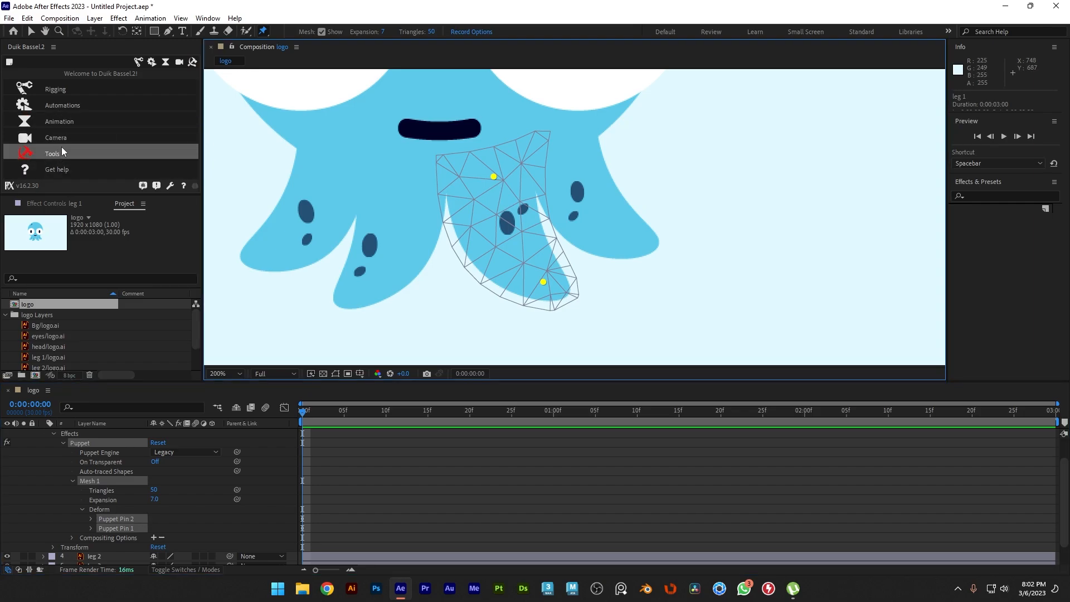
{"action": "left_click", "coordinate": [72, 93]}
{"action": "left_click", "coordinate": [98, 90]}
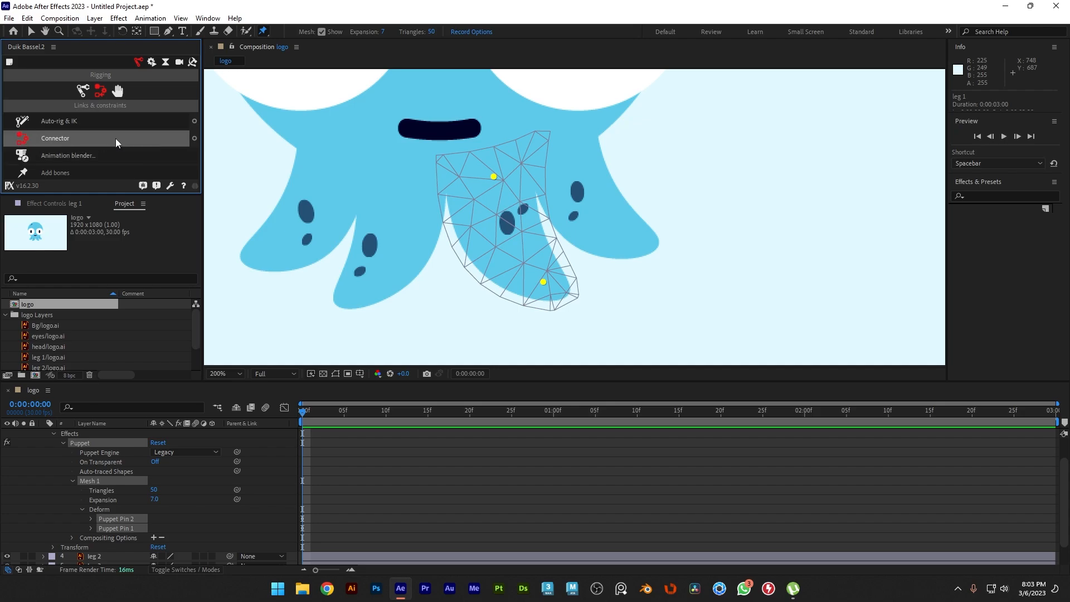
{"action": "left_click", "coordinate": [70, 173]}
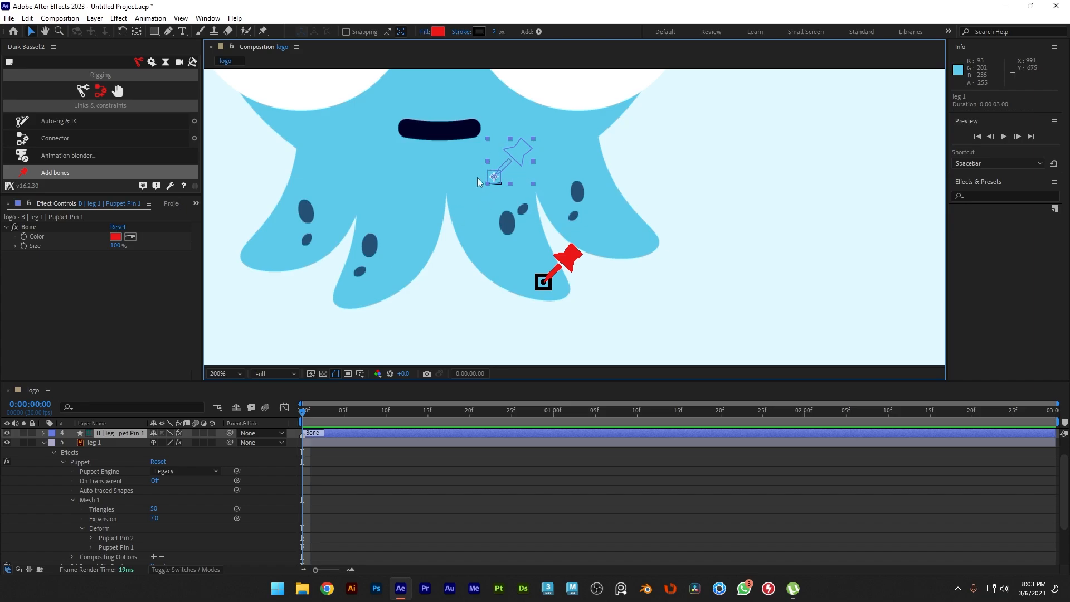
Create a Duik position controller for the Puppet Pin 1 bone and move it to the empty area beside the octopus, at about 1351, 500.
{"action": "left_click", "coordinate": [122, 91]}
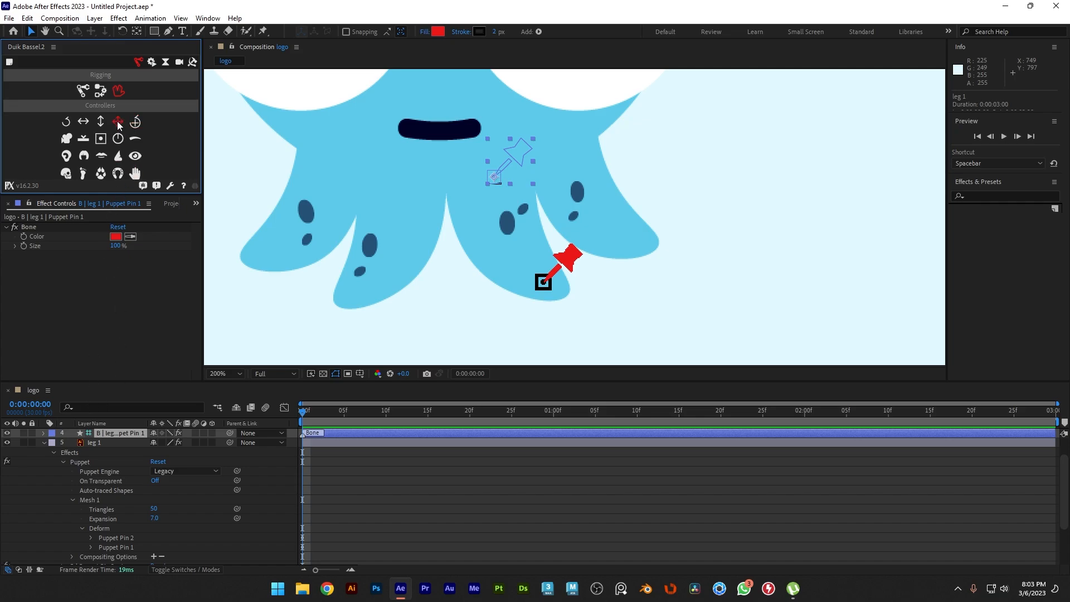
{"action": "scroll", "coordinate": [100, 465], "scroll_direction": "up", "scroll_amount": 2}
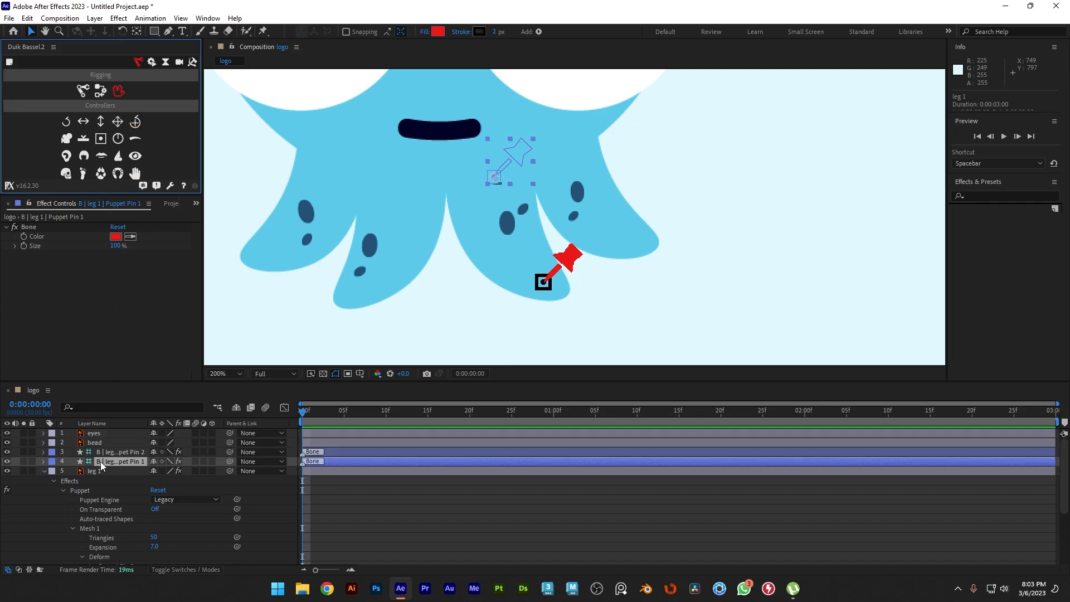
{"action": "left_click", "coordinate": [117, 121]}
{"action": "key", "text": "slash"}
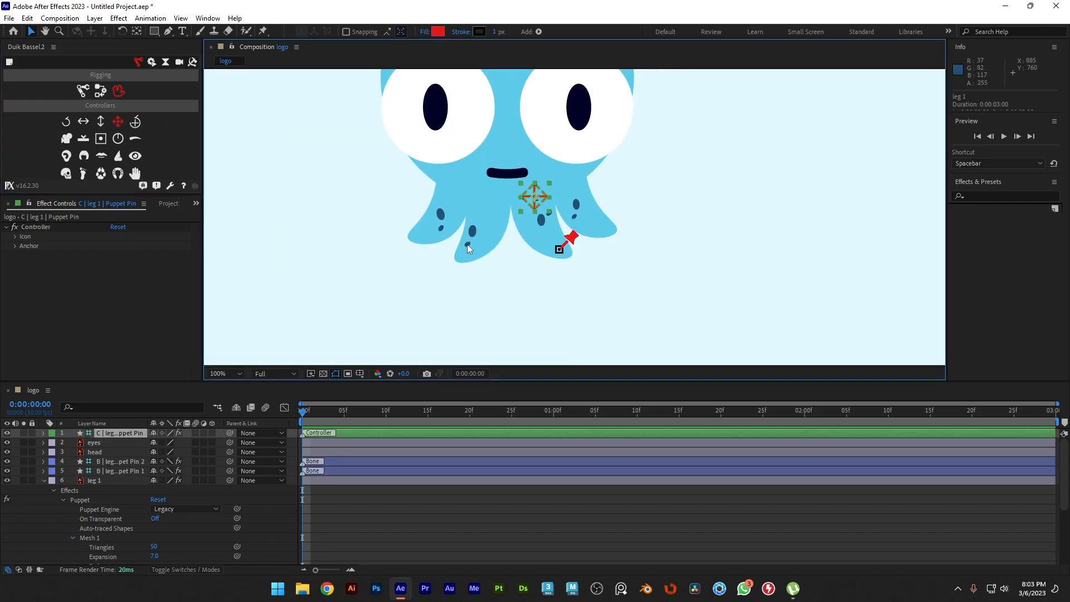
{"action": "left_click_drag", "start_coordinate": [461, 274], "coordinate": [336, 362]}
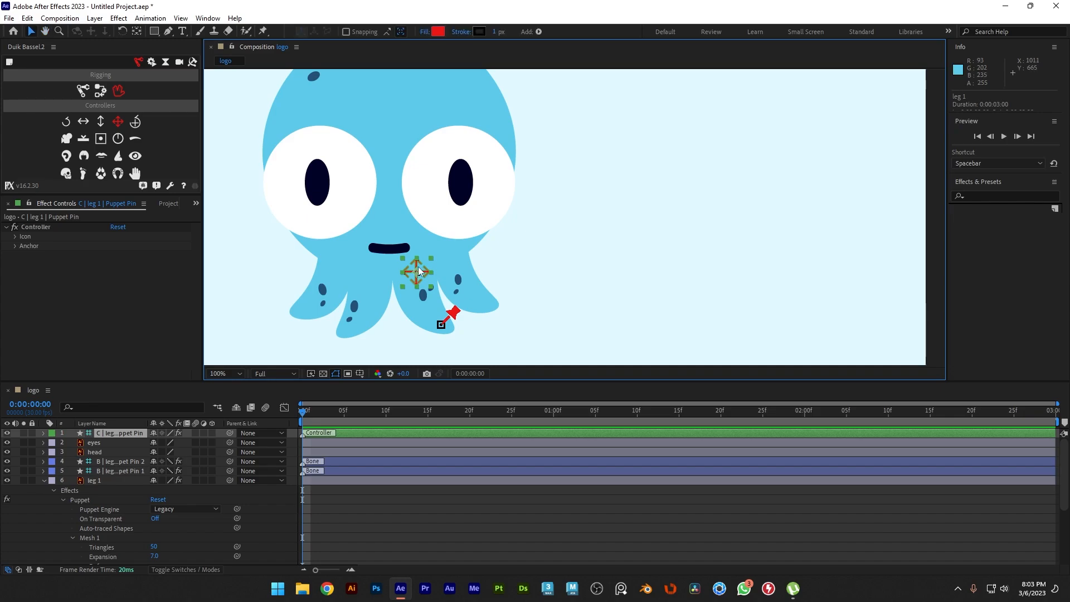
{"action": "left_click_drag", "start_coordinate": [426, 263], "coordinate": [619, 166]}
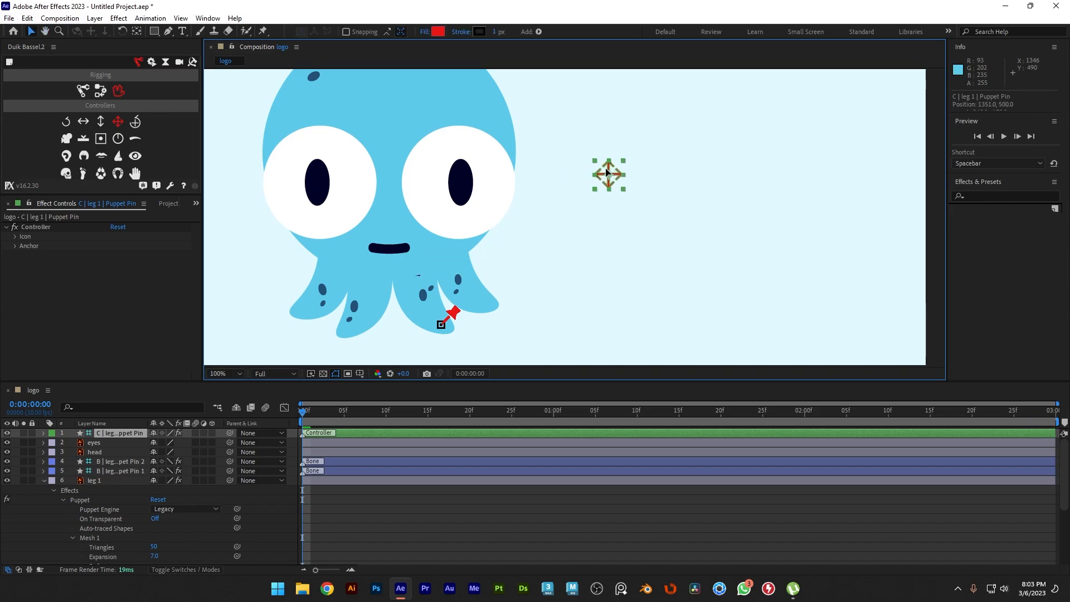
Test the leg's deformation by shifting the Puppet Pin 2 bone slightly, and undo the move.
{"action": "left_click", "coordinate": [117, 461]}
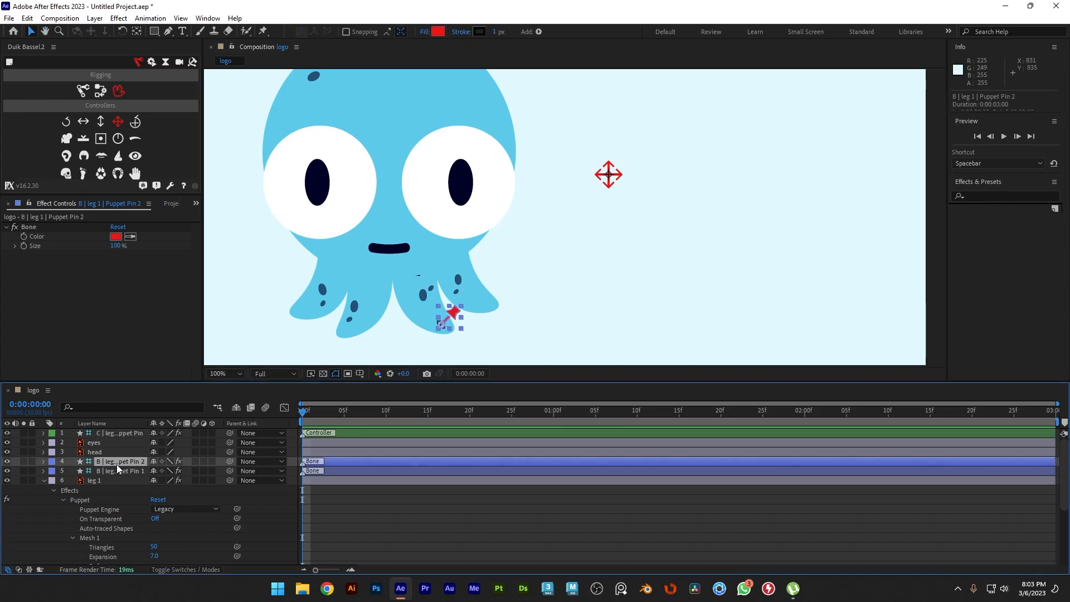
{"action": "left_click", "coordinate": [111, 472]}
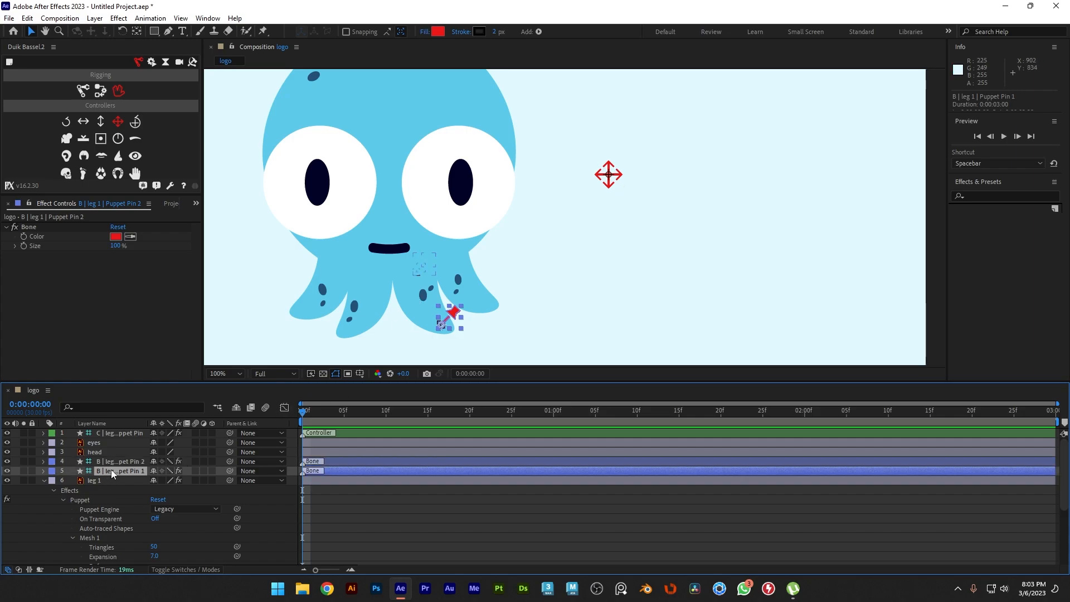
{"action": "left_click", "coordinate": [133, 462]}
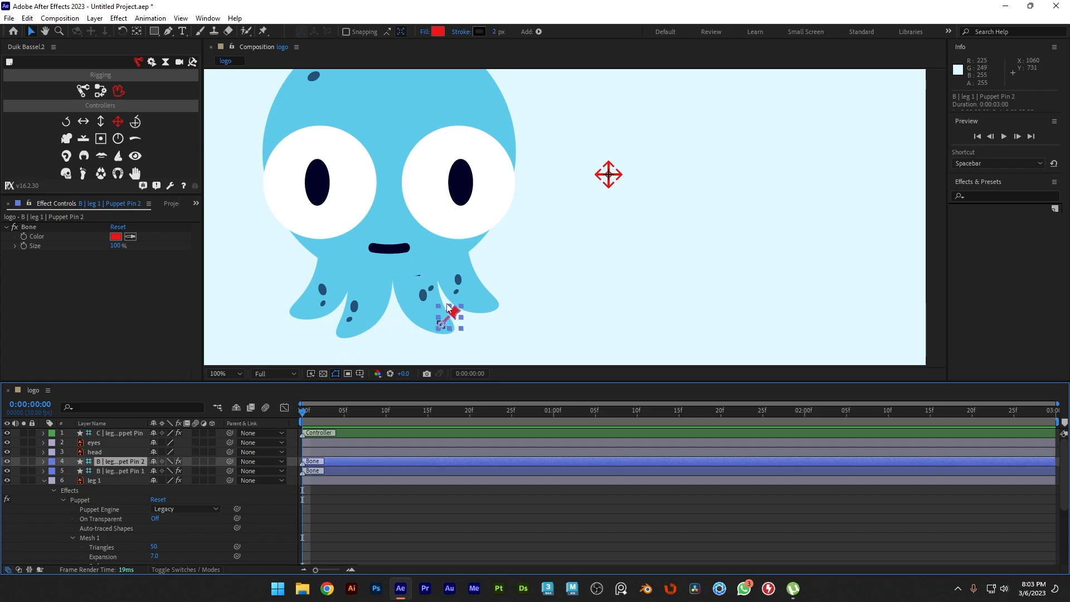
{"action": "left_click_drag", "start_coordinate": [444, 325], "coordinate": [447, 324]}
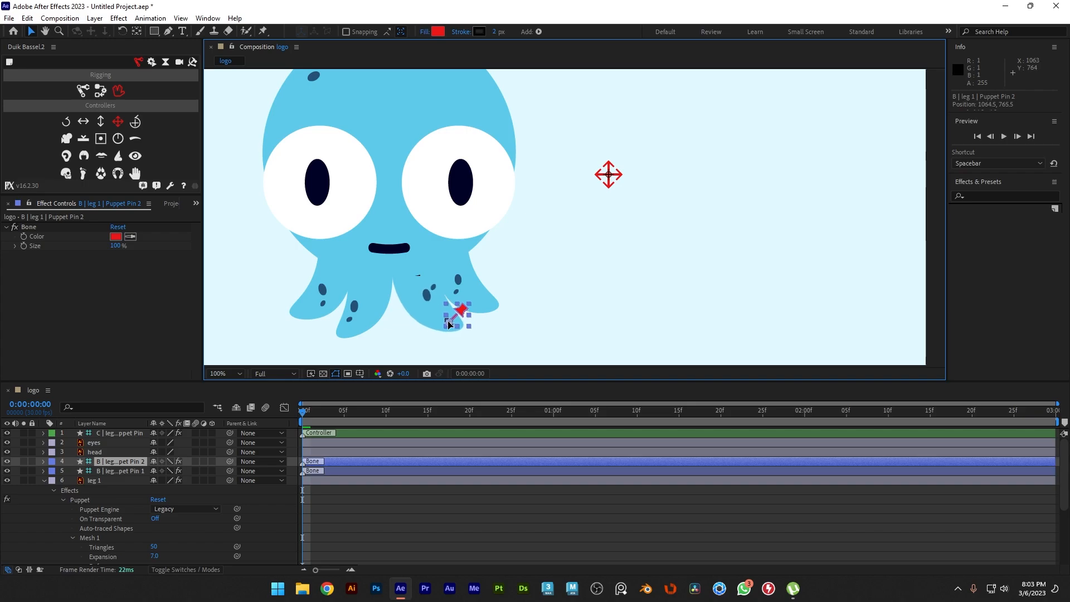
{"action": "key", "text": "ctrl+z"}
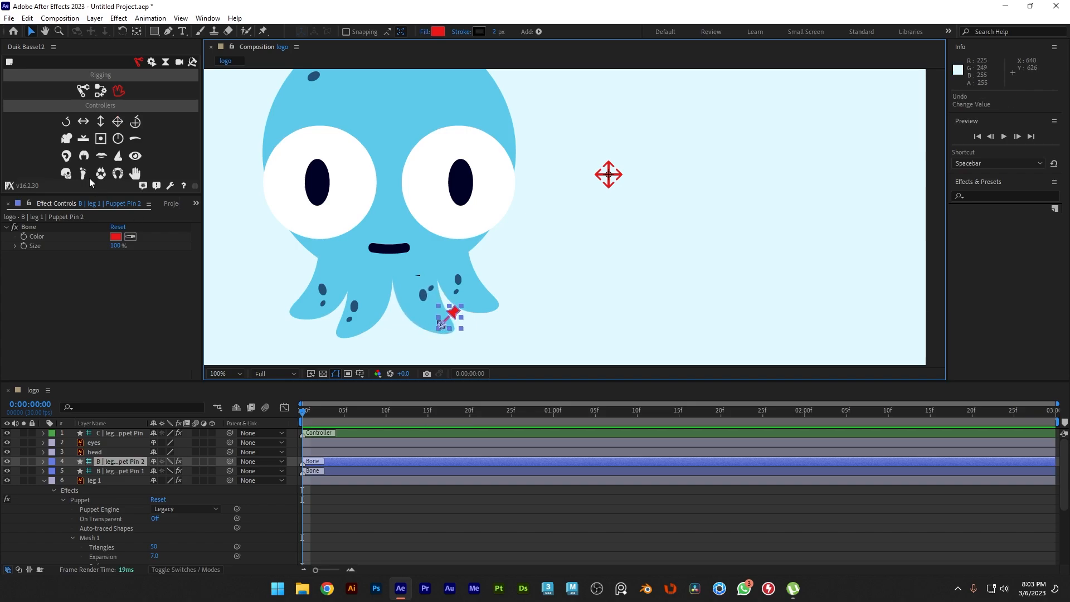
Parent the Puppet Pin 2 bone layer to the leg 1 controller layer.
{"action": "left_click", "coordinate": [118, 463]}
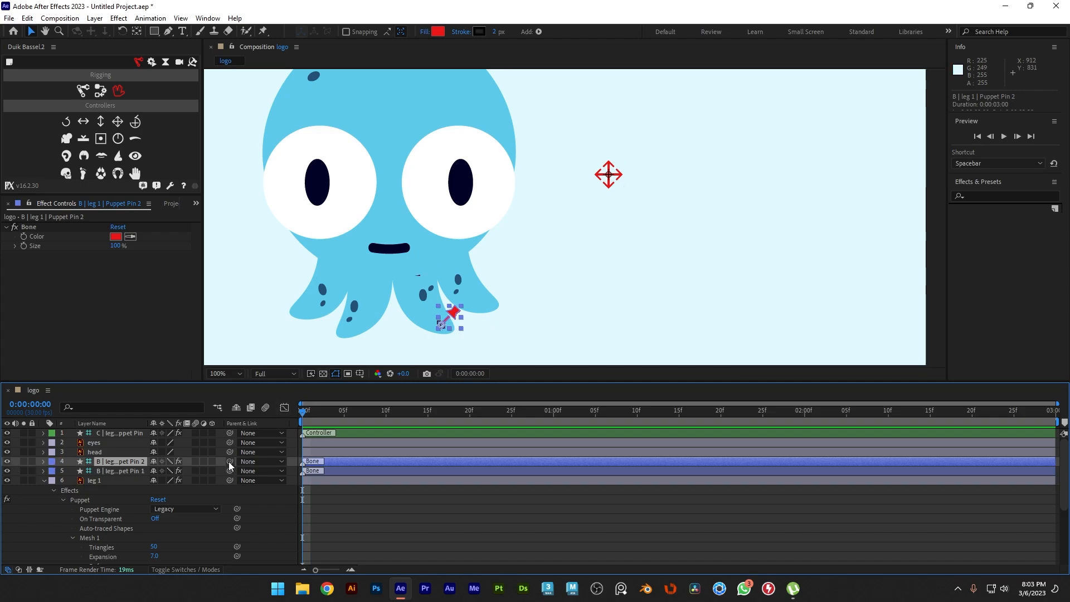
{"action": "left_click_drag", "start_coordinate": [230, 466], "coordinate": [122, 433]}
{"action": "left_click_drag", "start_coordinate": [229, 462], "coordinate": [128, 437]}
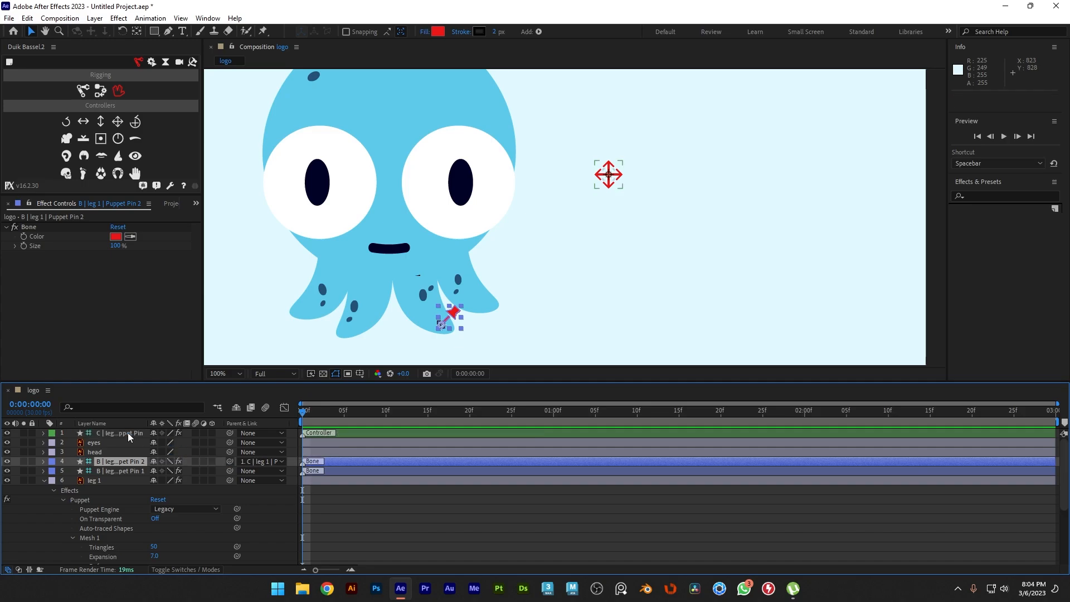
{"action": "right_click", "coordinate": [108, 437]}
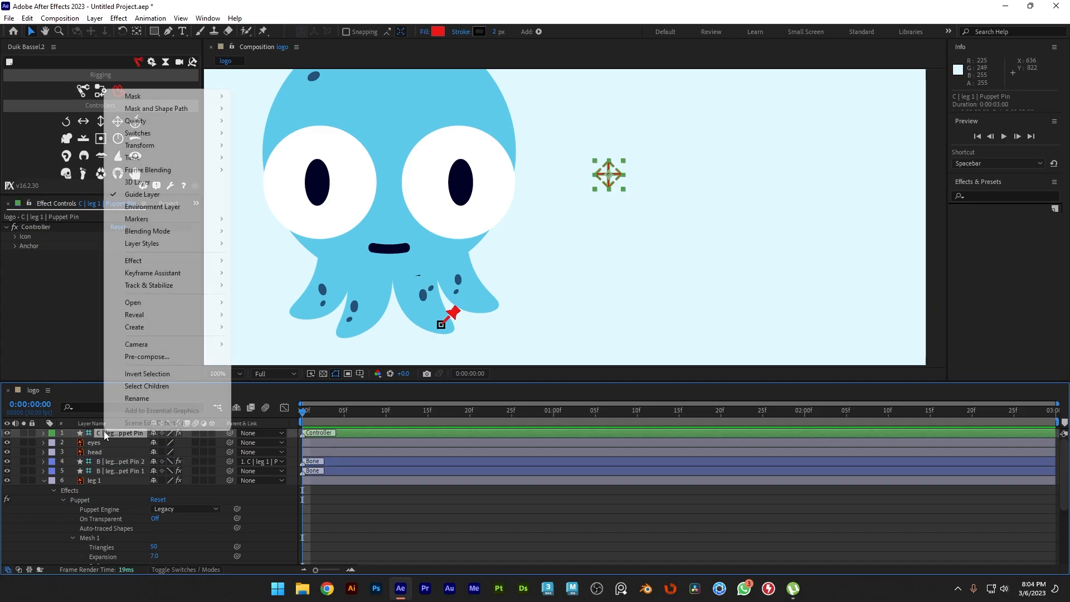
{"action": "left_click", "coordinate": [127, 411]}
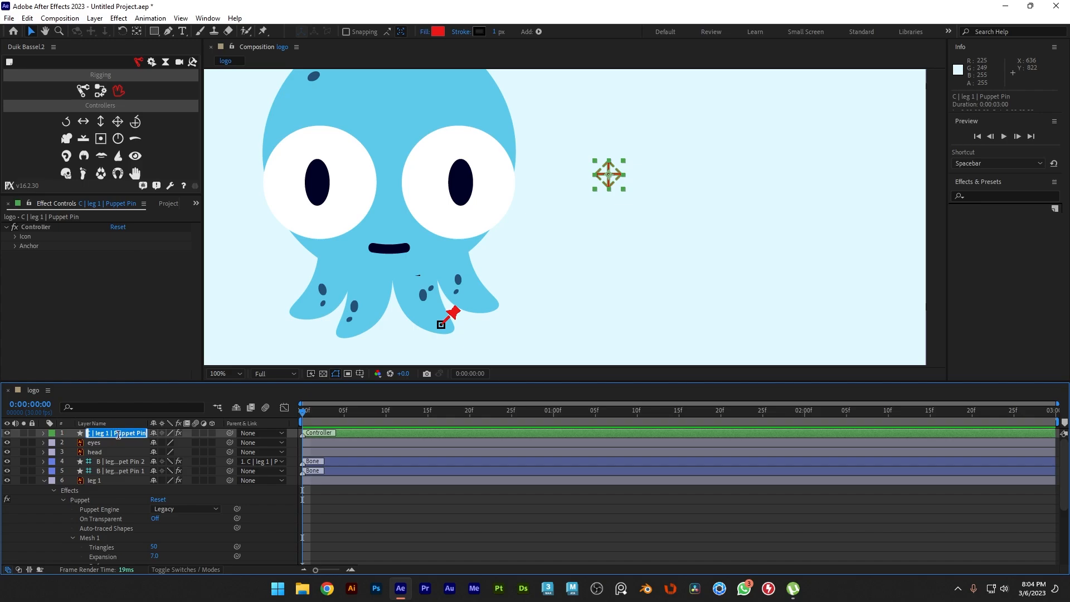
{"action": "left_click", "coordinate": [127, 434]}
{"action": "left_click", "coordinate": [73, 434]}
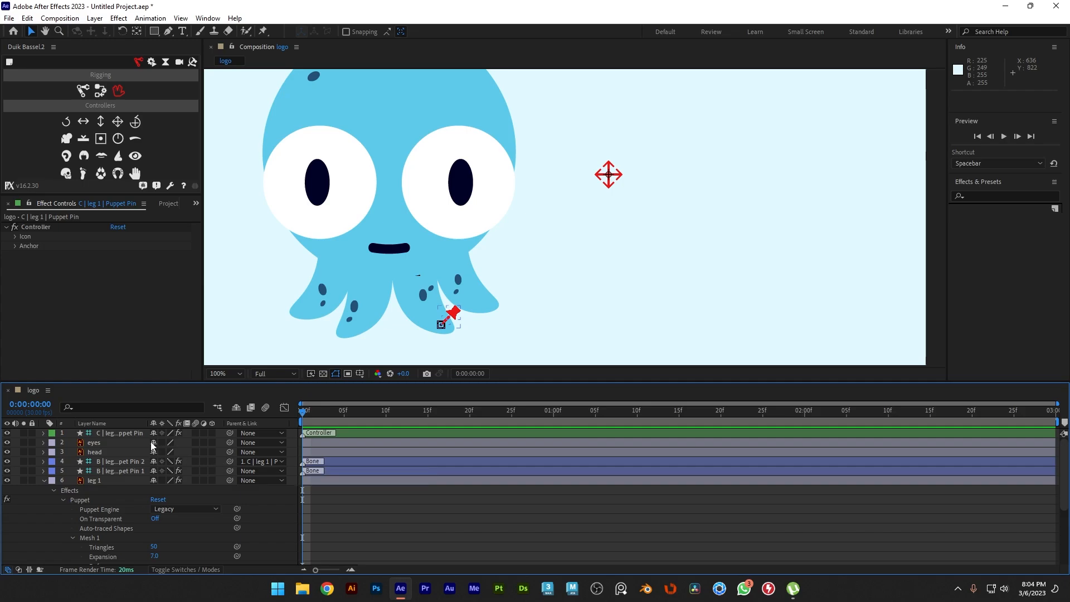
Shift the leg 1 controller to about 1357, 501 and start its Position keyframes at 0:00:00:00.
{"action": "left_click", "coordinate": [117, 435]}
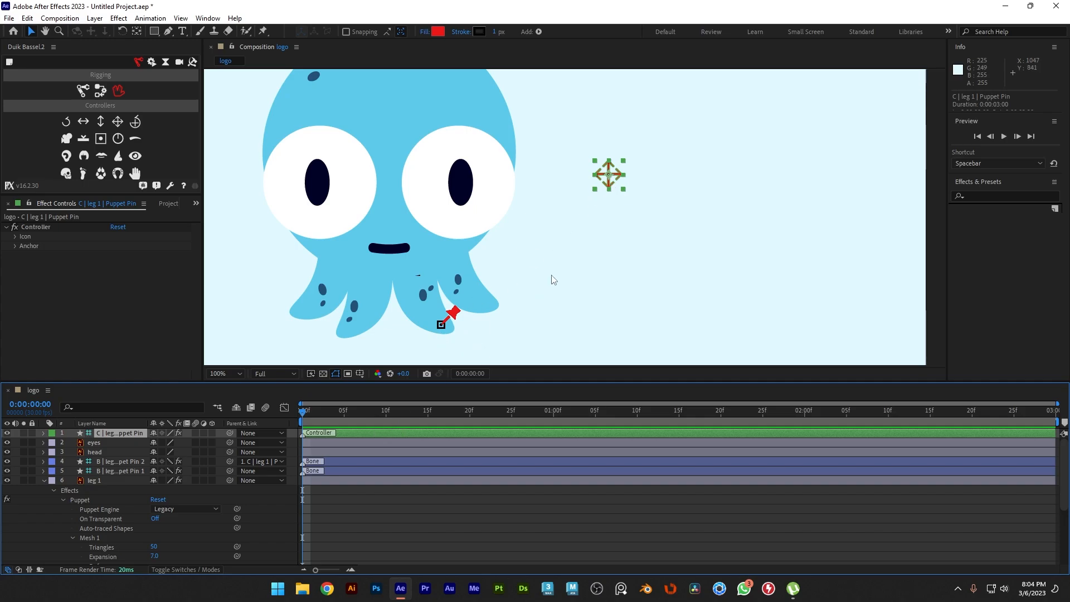
{"action": "mouse_move", "coordinate": [608, 179]}
{"action": "left_mouse_down"}
{"action": "mouse_move", "coordinate": [615, 169]}
{"action": "mouse_move", "coordinate": [604, 181]}
{"action": "mouse_move", "coordinate": [599, 170]}
{"action": "mouse_move", "coordinate": [614, 177]}
{"action": "left_mouse_up"}
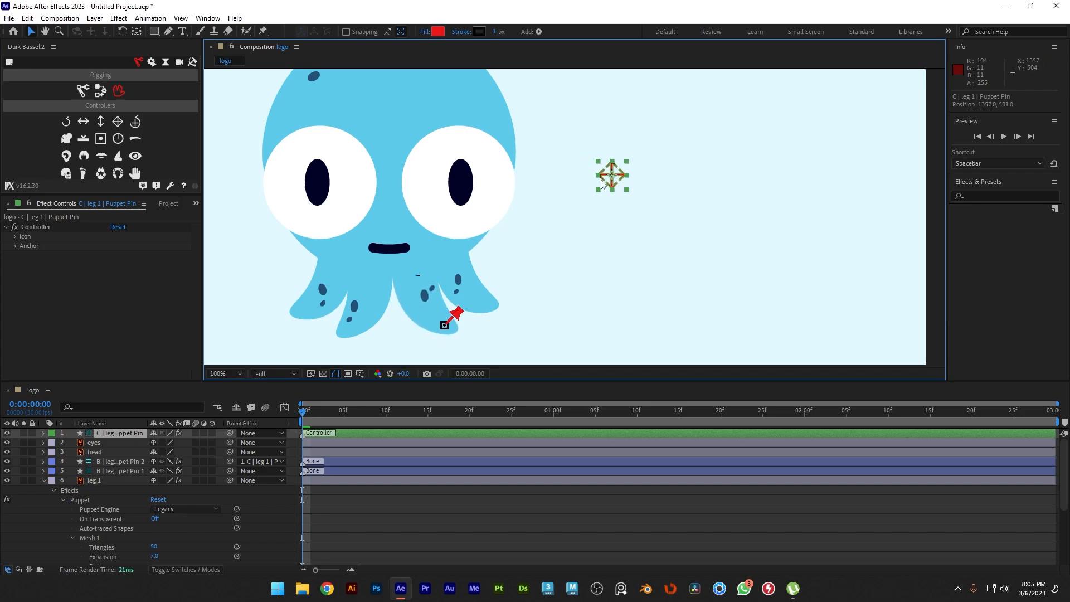
{"action": "left_click", "coordinate": [44, 433]}
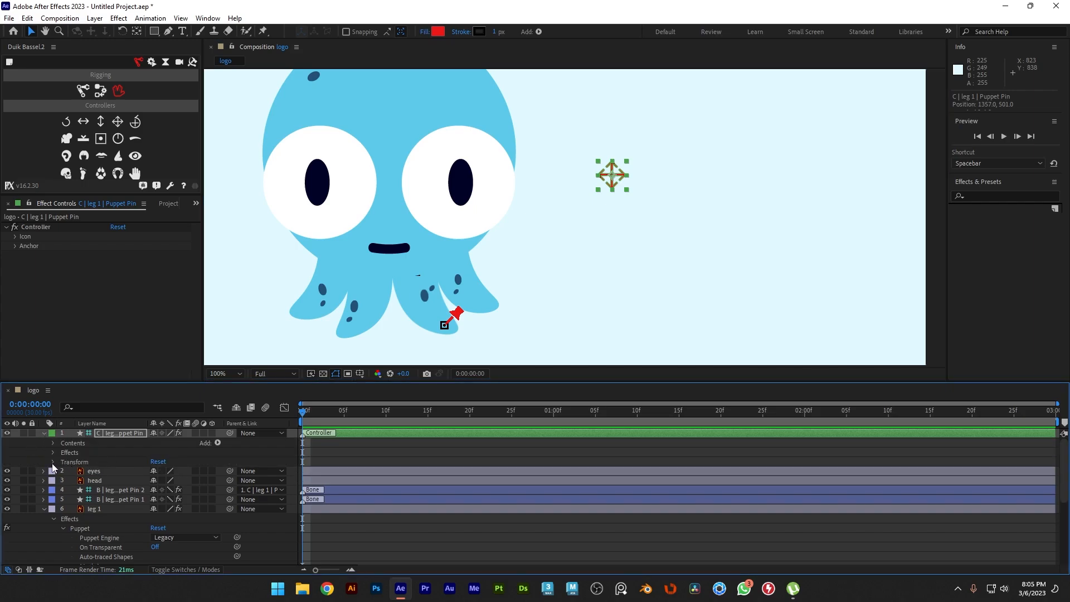
{"action": "left_click", "coordinate": [53, 462]}
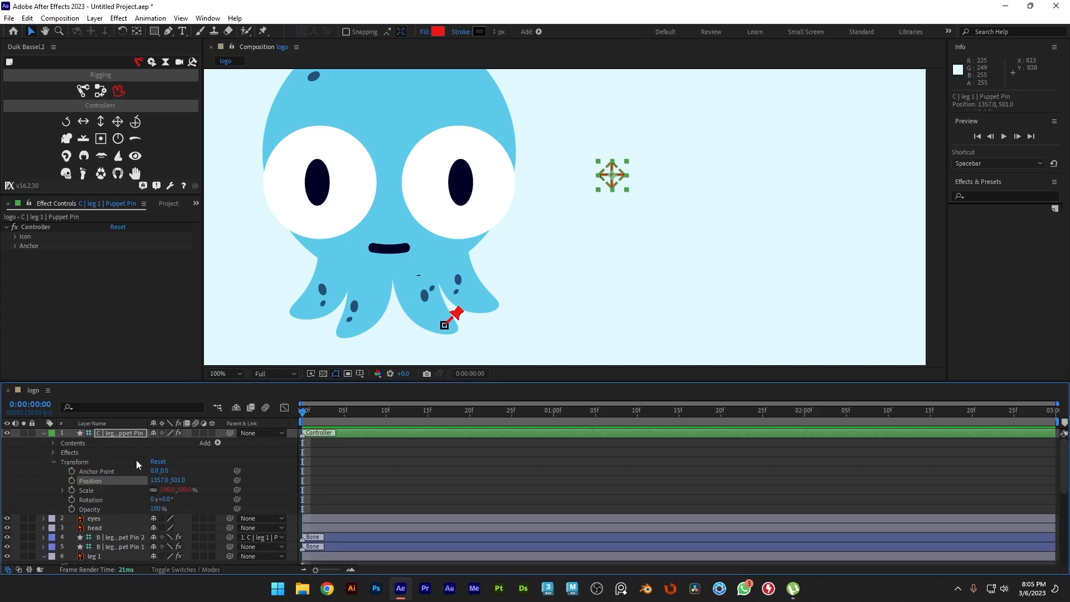
{"action": "left_click", "coordinate": [71, 481]}
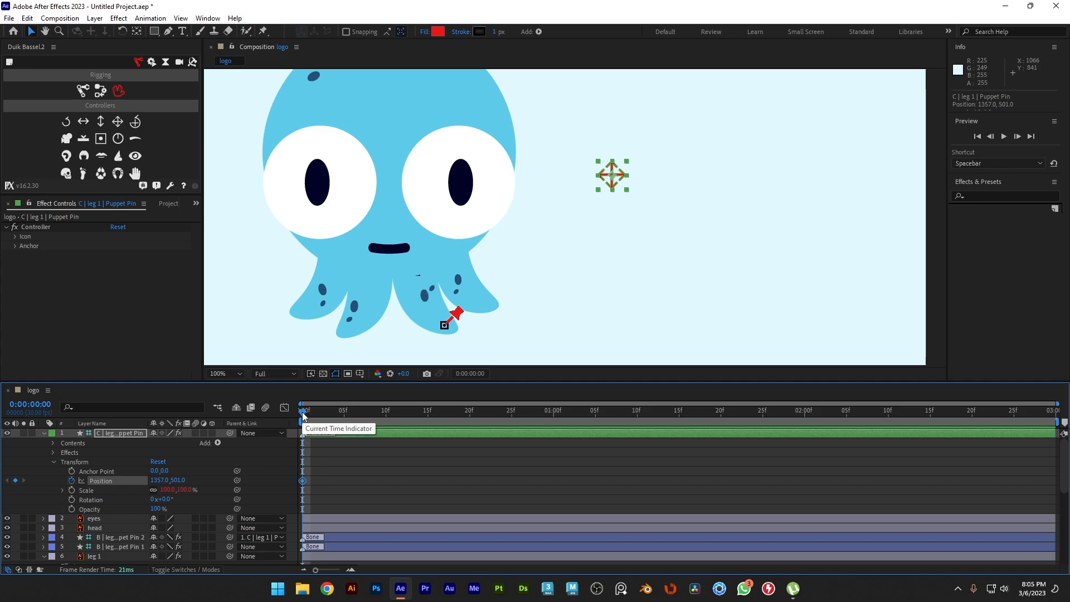
Keyframe the leg 1 controller's position at about 1339, 535 at 0:00:00:15 and preview the leg motion from the start.
{"action": "left_click_drag", "start_coordinate": [302, 416], "coordinate": [427, 422]}
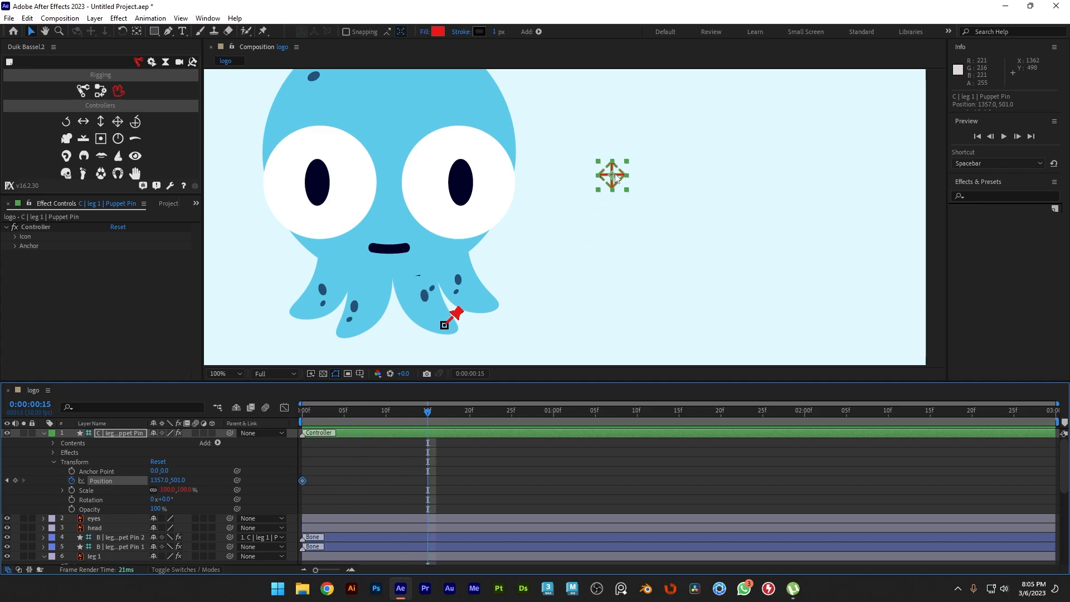
{"action": "left_click_drag", "start_coordinate": [615, 174], "coordinate": [602, 198]}
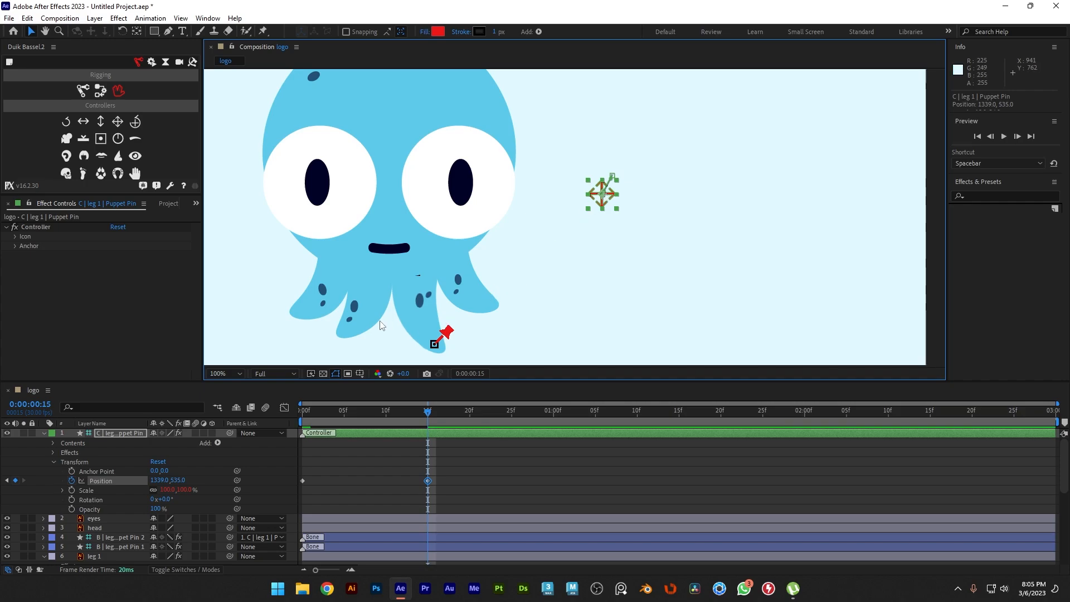
{"action": "left_click_drag", "start_coordinate": [430, 416], "coordinate": [293, 425]}
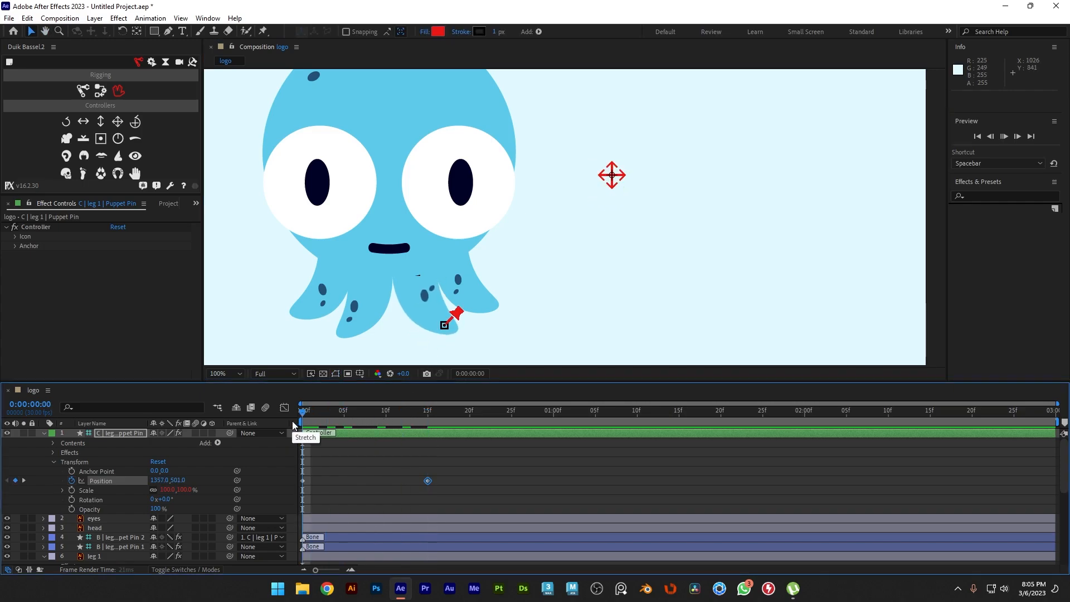
{"action": "key", "text": "space"}
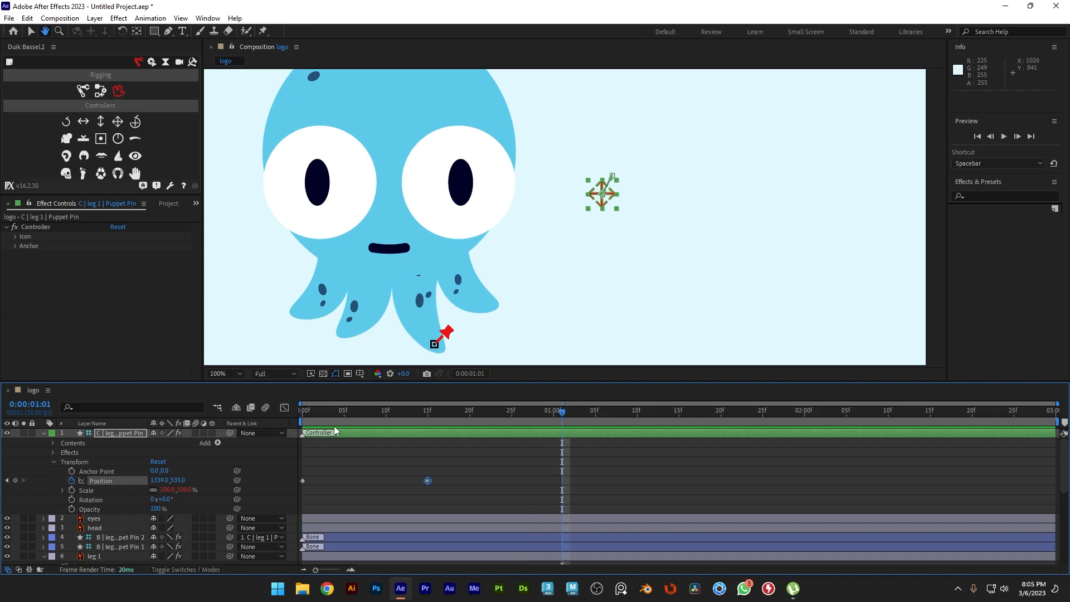
Keyframe the leg 1 controller back at its starting spot, about 1357.5, 501.5, at 0:00:01:00 and preview the leg motion.
{"action": "mouse_move", "coordinate": [552, 409]}
{"action": "left_mouse_down"}
{"action": "mouse_move", "coordinate": [431, 432]}
{"action": "mouse_move", "coordinate": [583, 417]}
{"action": "mouse_move", "coordinate": [556, 419]}
{"action": "left_mouse_up"}
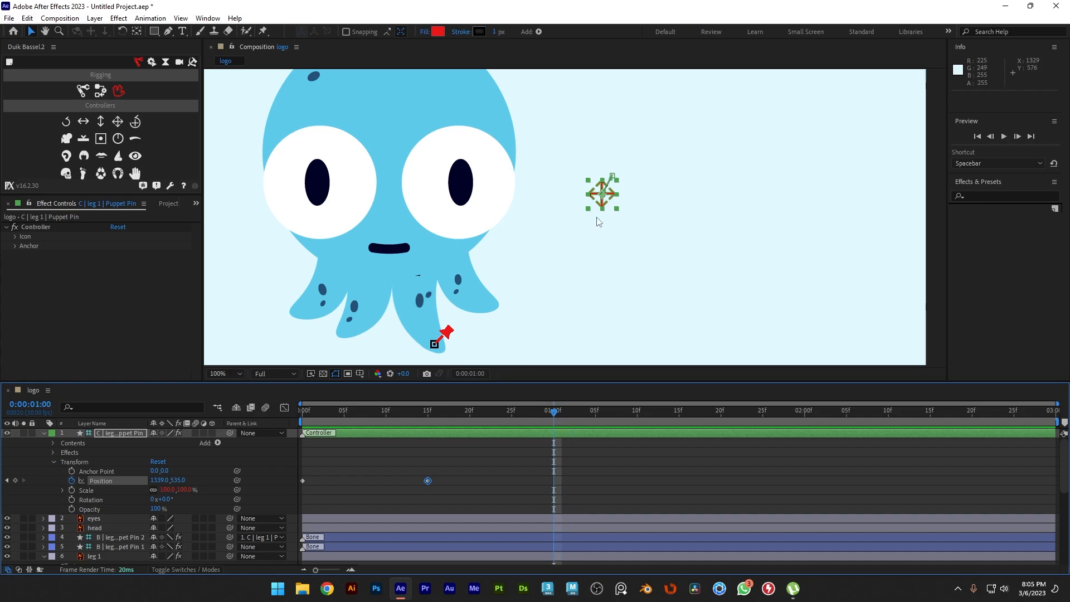
{"action": "key", "text": "period"}
{"action": "key", "text": "period"}
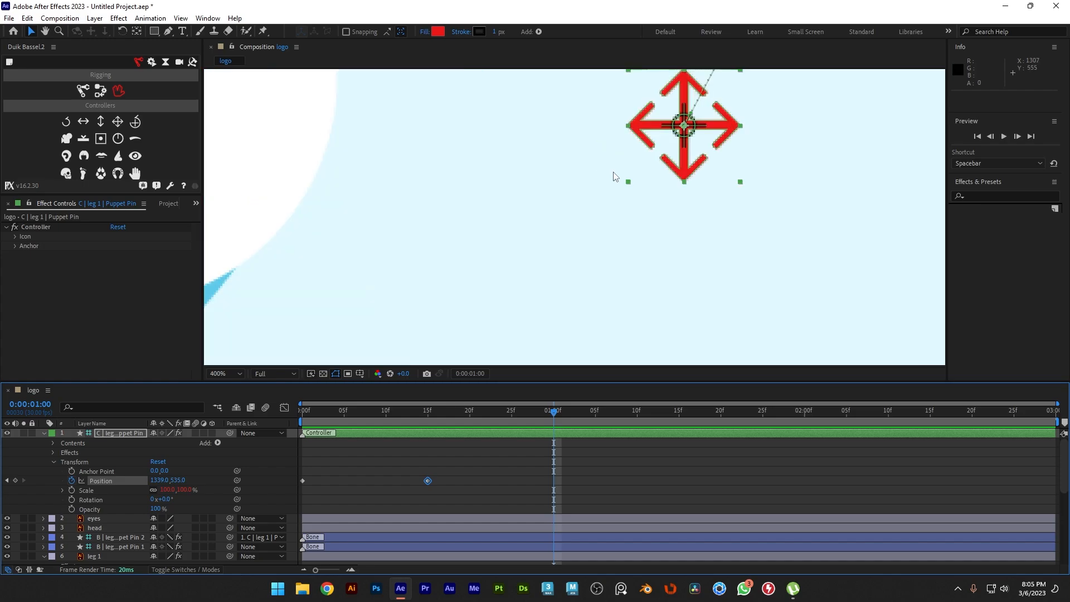
{"action": "key", "text": "comma"}
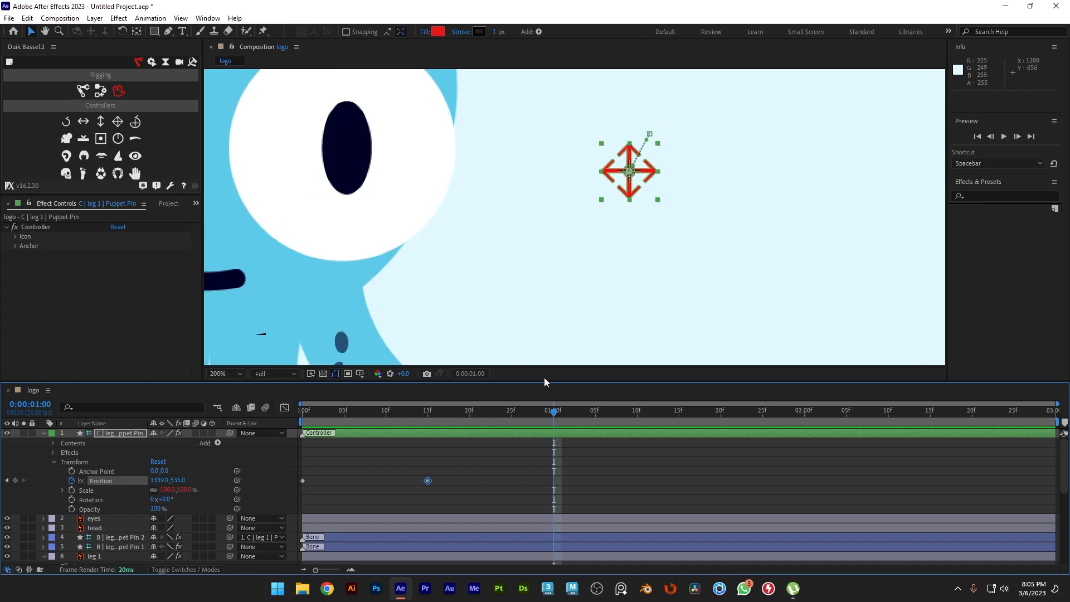
{"action": "left_click_drag", "start_coordinate": [637, 170], "coordinate": [653, 136]}
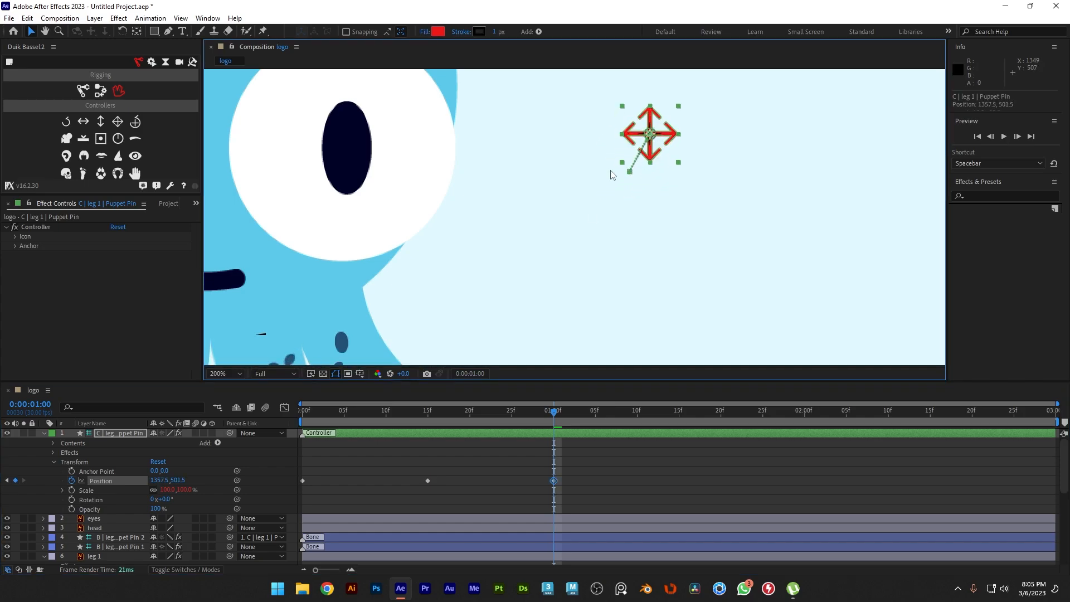
{"action": "scroll", "coordinate": [519, 231], "scroll_direction": "down", "scroll_amount": 2}
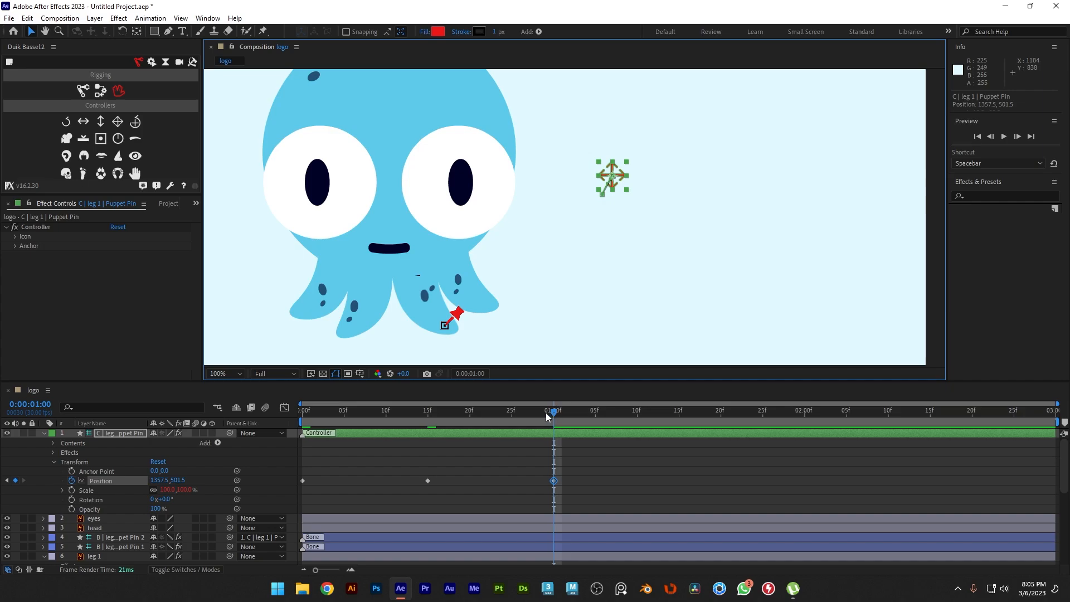
{"action": "left_click_drag", "start_coordinate": [546, 413], "coordinate": [287, 416]}
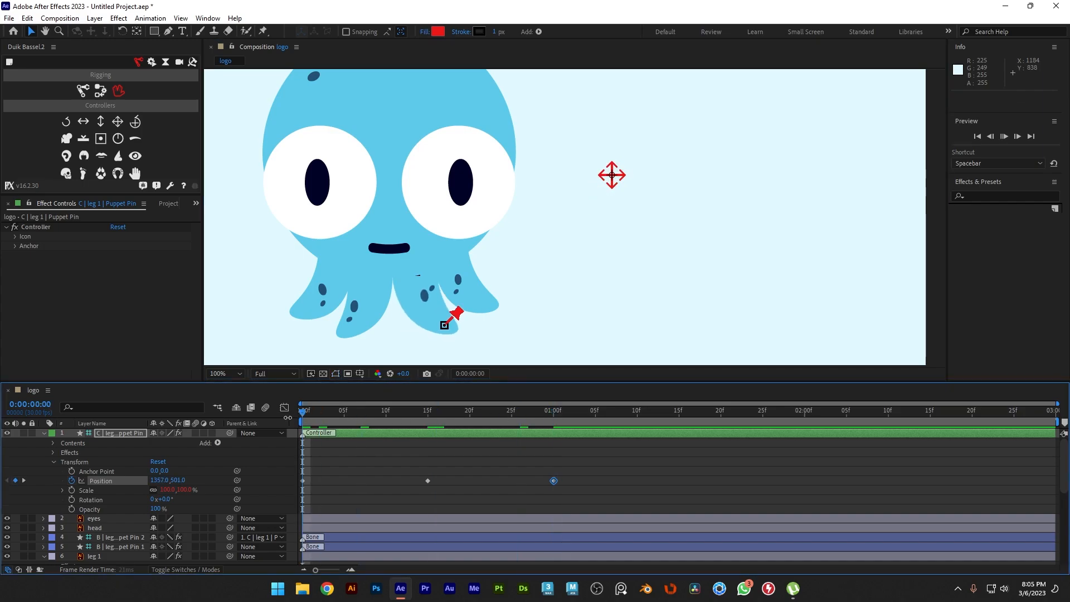
{"action": "key", "text": "space"}
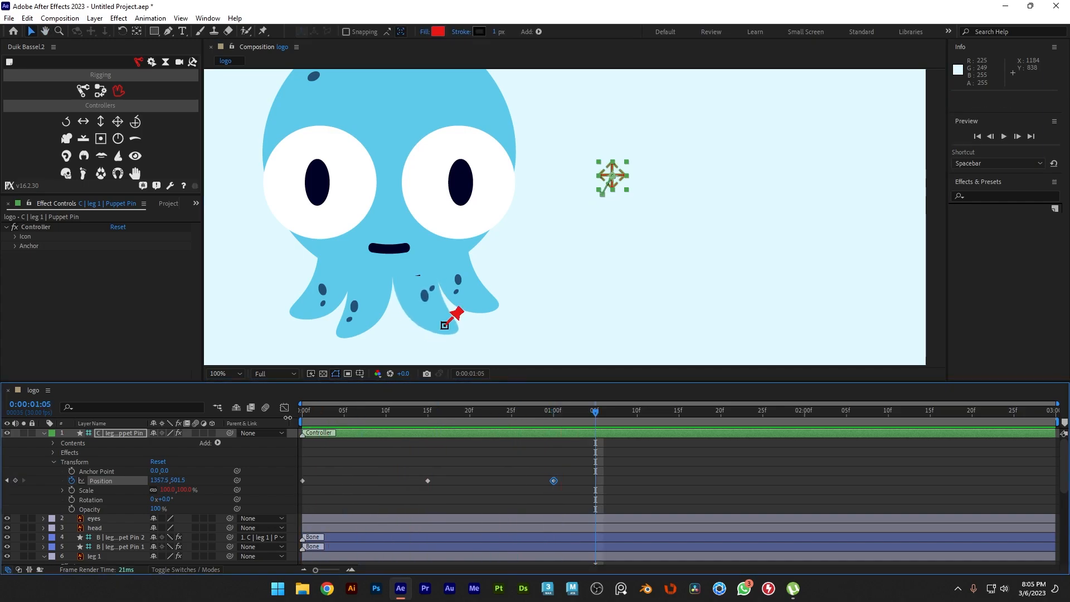
Collapse the controller and leg 1 layers, and place puppet pins on leg 2's tip and its upper part below the mouth.
{"action": "left_click", "coordinate": [43, 433]}
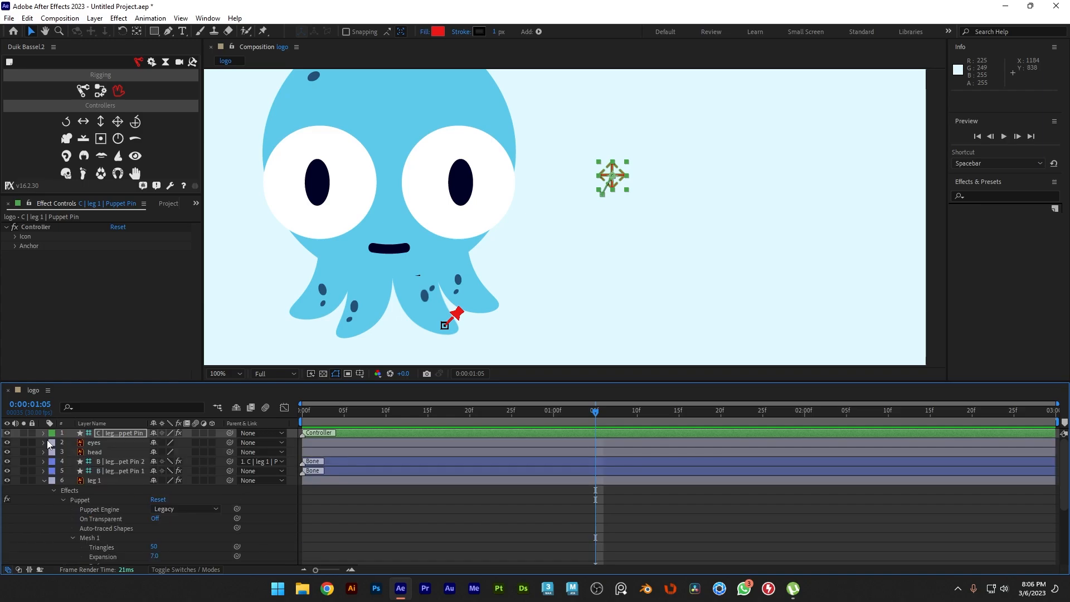
{"action": "left_click", "coordinate": [44, 480]}
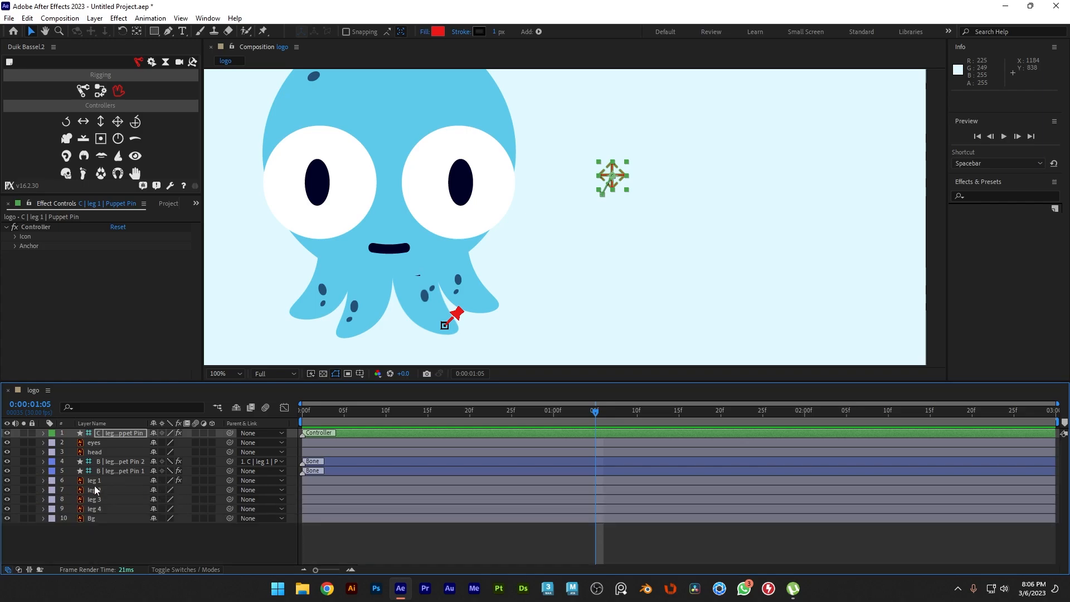
{"action": "left_click", "coordinate": [94, 480]}
{"action": "left_click", "coordinate": [92, 490]}
{"action": "left_click", "coordinate": [43, 491]}
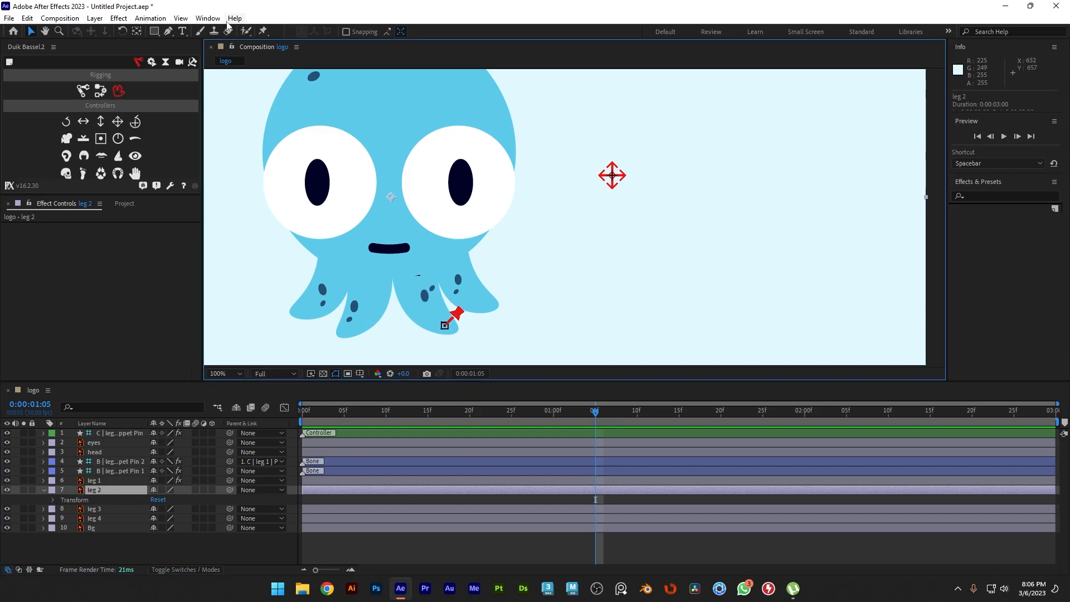
{"action": "left_click", "coordinate": [263, 31]}
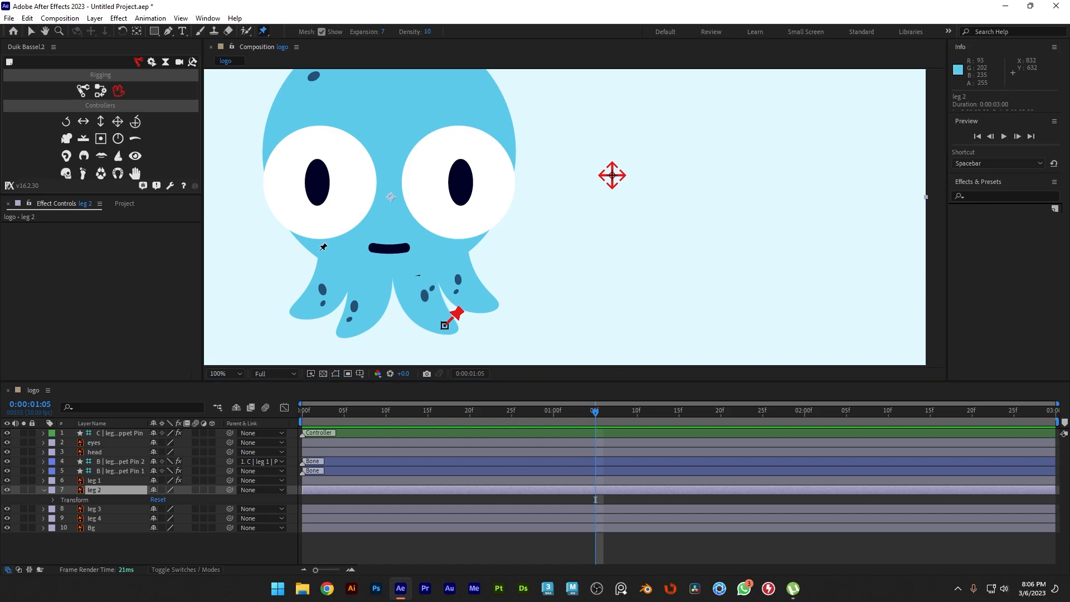
{"action": "left_click", "coordinate": [347, 328]}
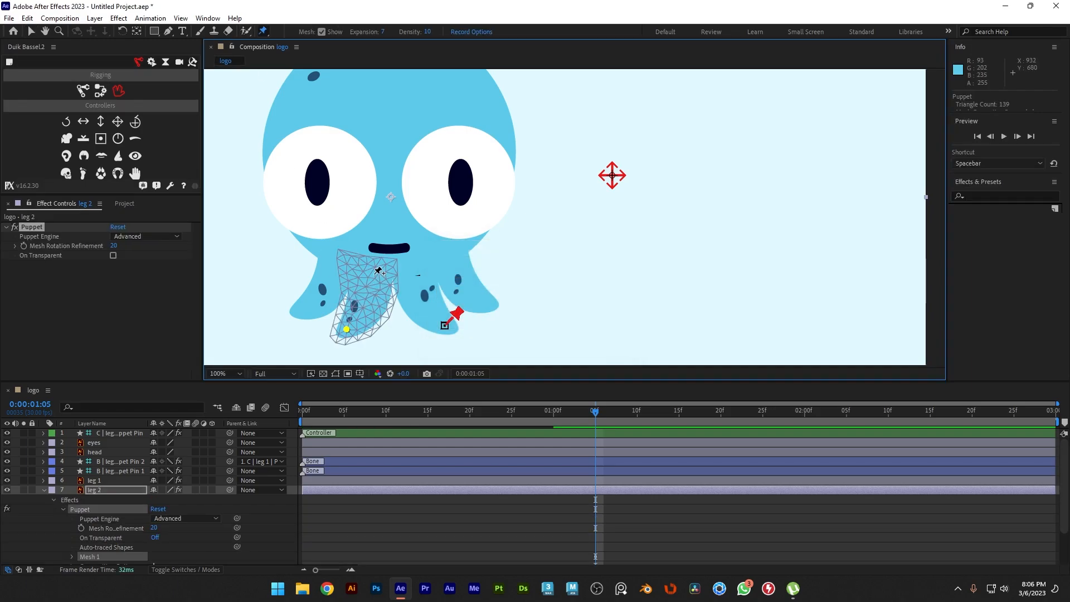
{"action": "left_click", "coordinate": [371, 272]}
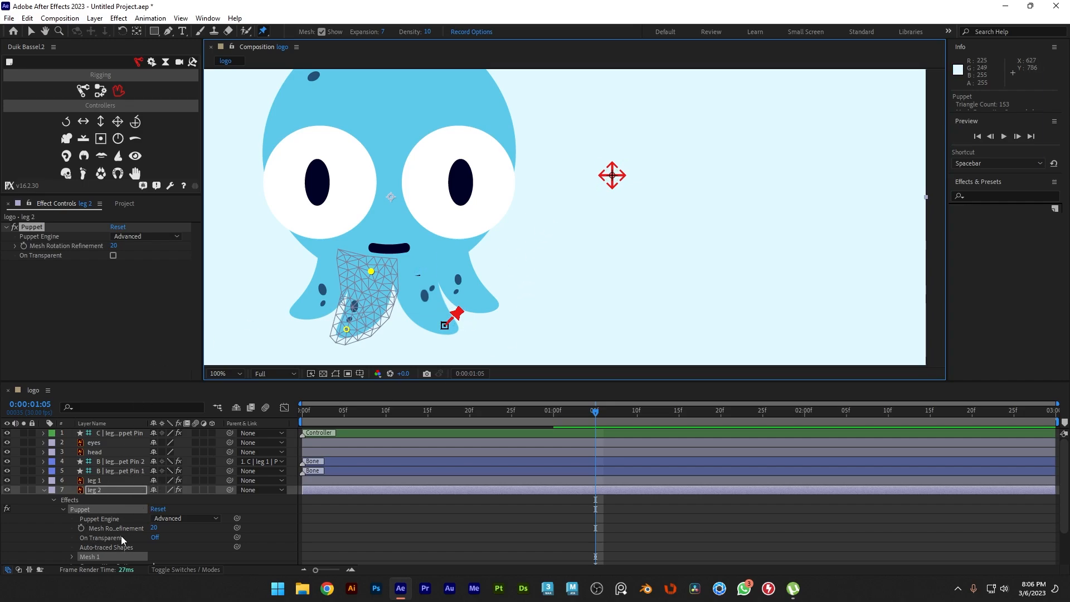
Switch leg 2's puppet engine to Legacy and set its Mesh 1 triangles to 100.
{"action": "left_click", "coordinate": [189, 518]}
{"action": "left_click", "coordinate": [179, 530]}
{"action": "scroll", "coordinate": [112, 530], "scroll_direction": "down", "scroll_amount": 2}
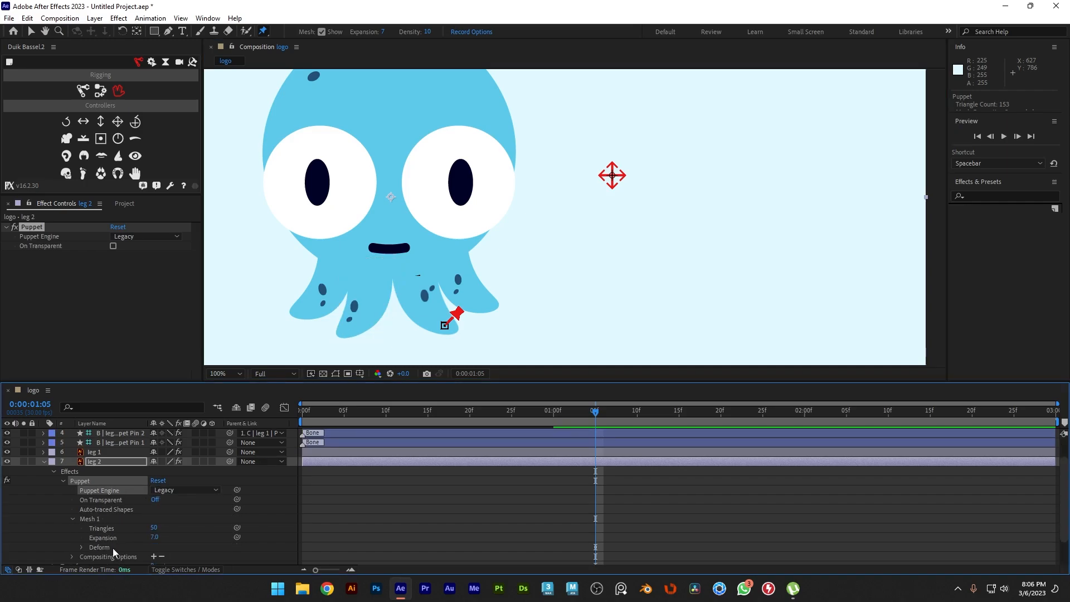
{"action": "scroll", "coordinate": [112, 547], "scroll_direction": "down", "scroll_amount": 2}
{"action": "left_click", "coordinate": [81, 518]}
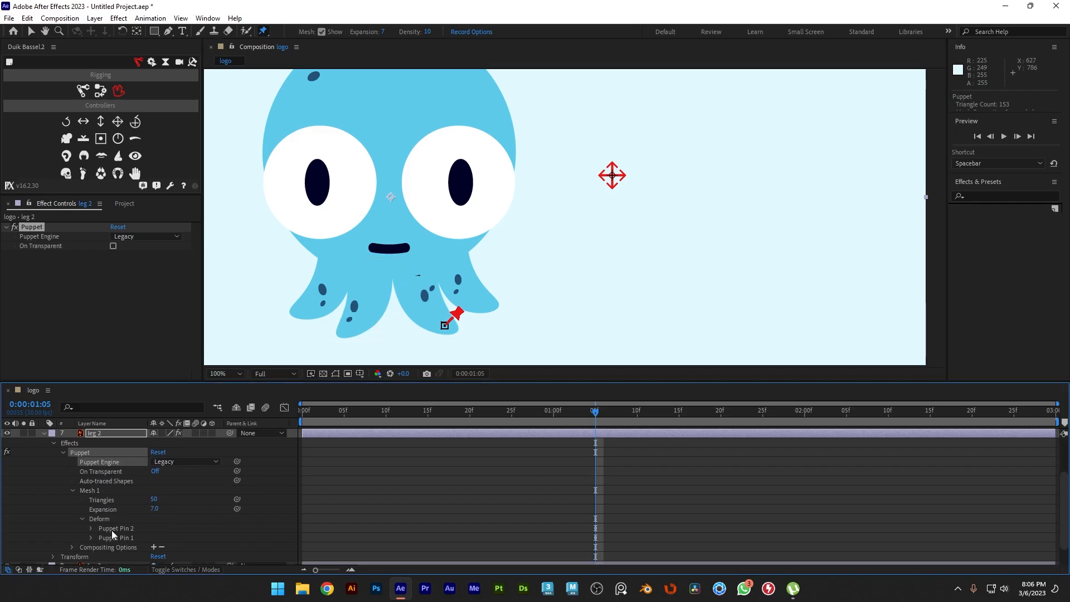
{"action": "left_click", "coordinate": [154, 499]}
{"action": "type", "text": "100"}
{"action": "key", "text": "Return"}
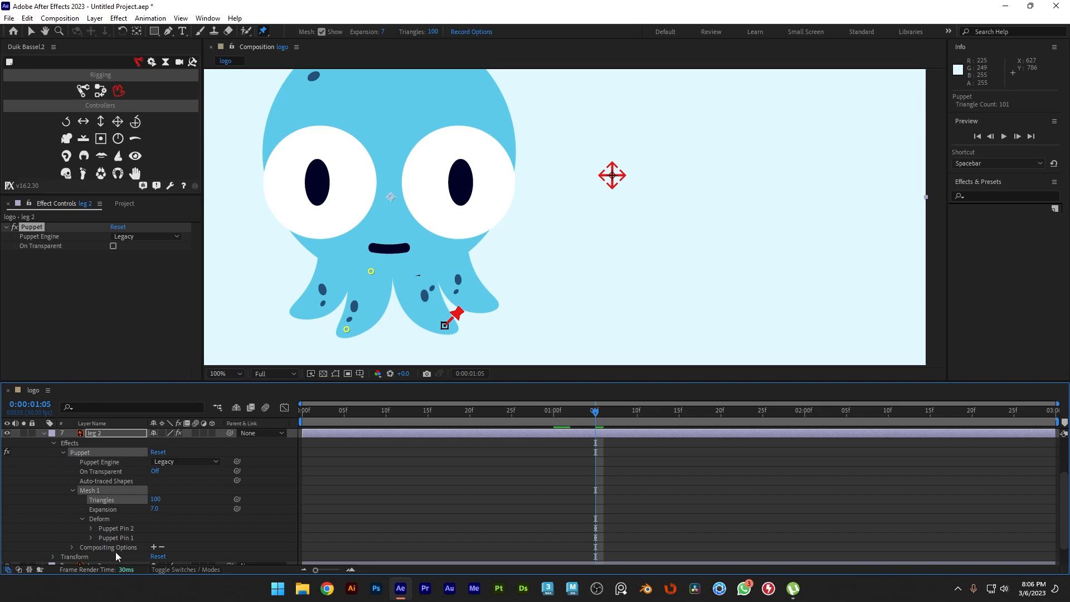
Select Puppet Pin 1 and Puppet Pin 2 under leg 2's mesh deform and add Duik bones to them.
{"action": "left_click", "coordinate": [126, 535]}
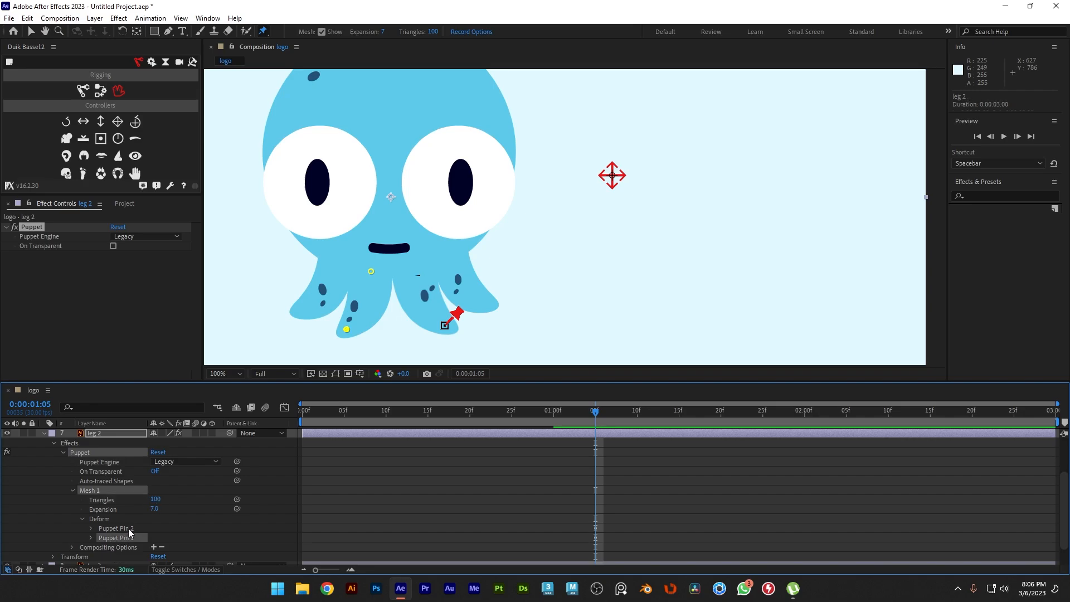
{"action": "left_click", "coordinate": [129, 529], "text": "shift"}
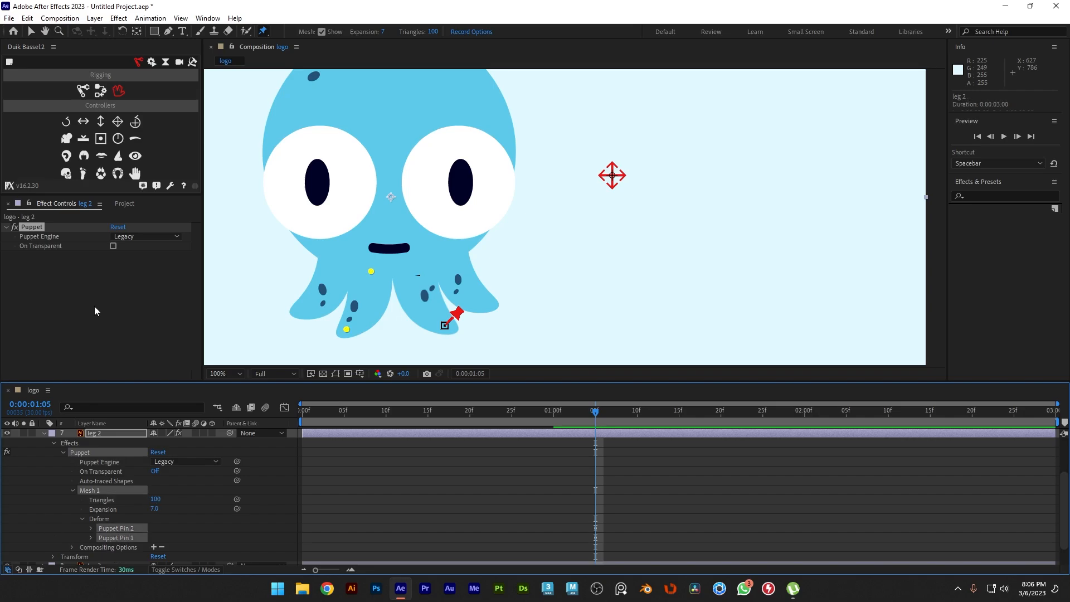
{"action": "left_click", "coordinate": [100, 92]}
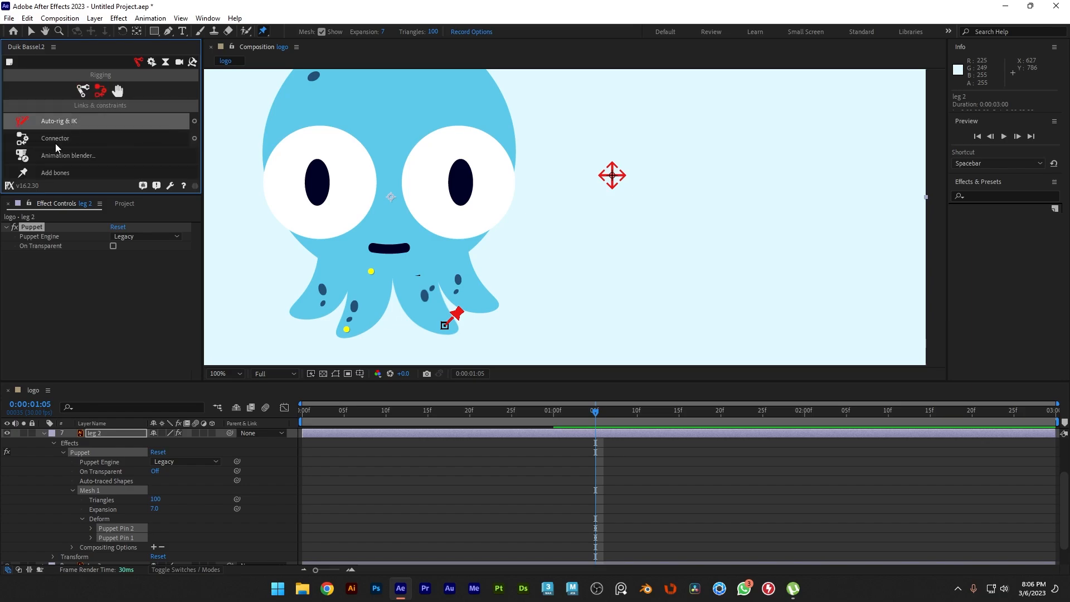
{"action": "left_click", "coordinate": [63, 173]}
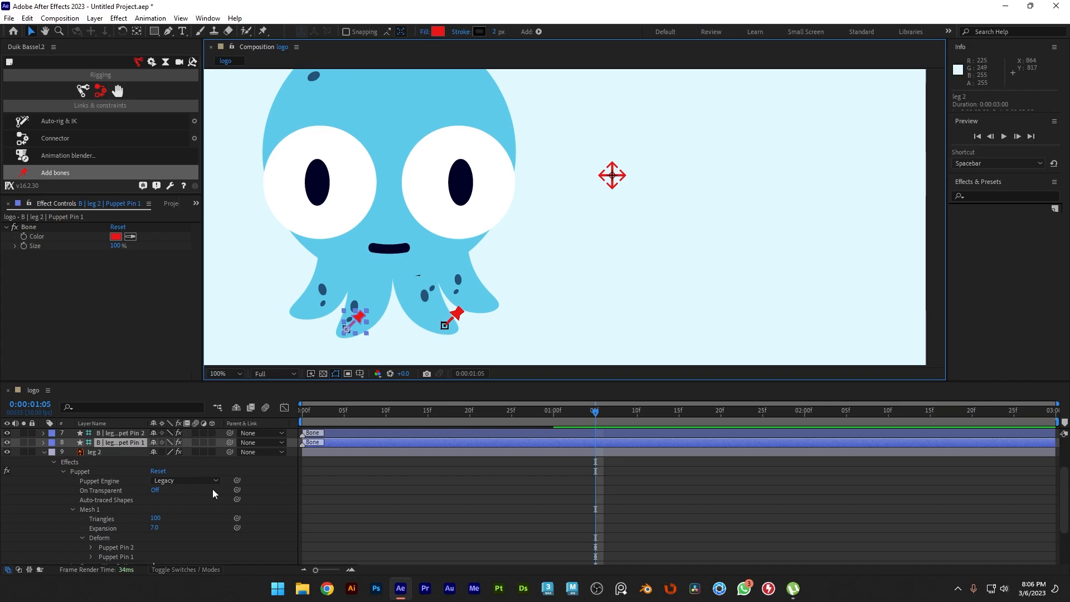
Collapse leg 2 and create another Duik position controller from the leg 1 controller layer.
{"action": "scroll", "coordinate": [106, 530], "scroll_direction": "down", "scroll_amount": 3}
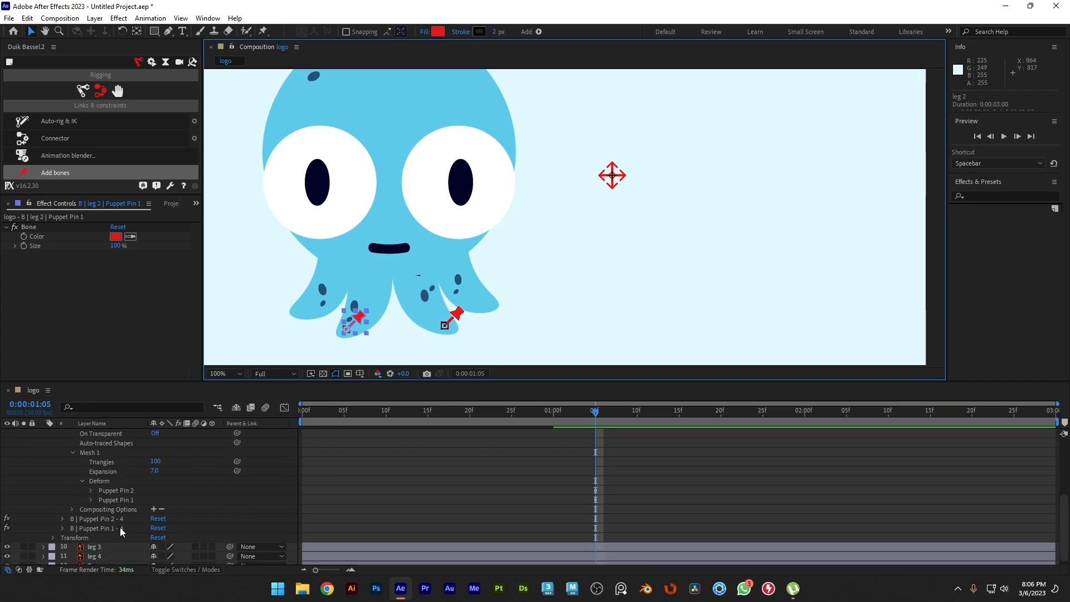
{"action": "left_click", "coordinate": [135, 499]}
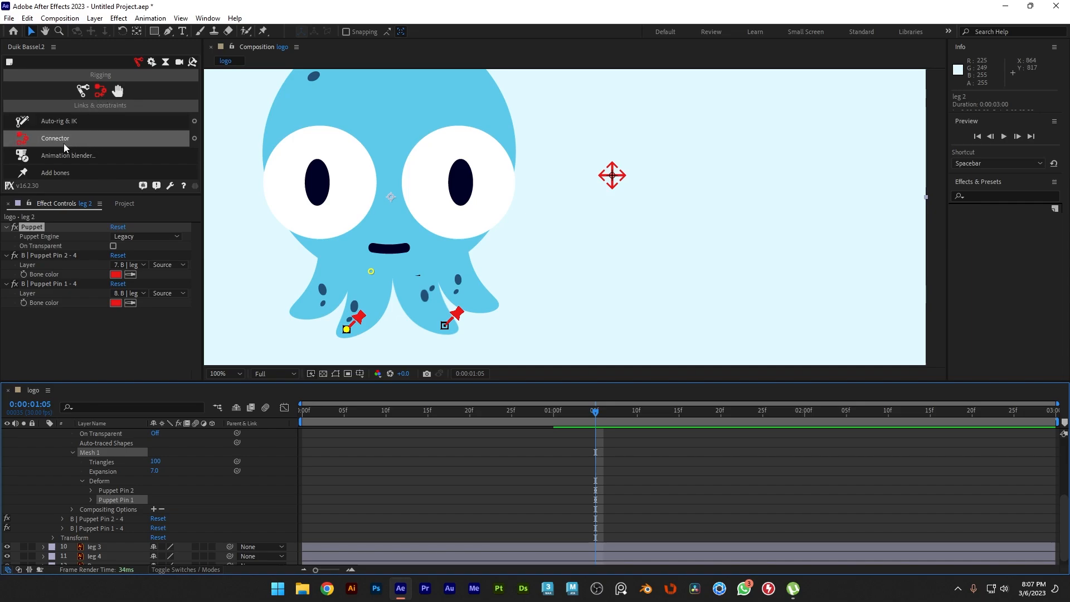
{"action": "left_click", "coordinate": [118, 93]}
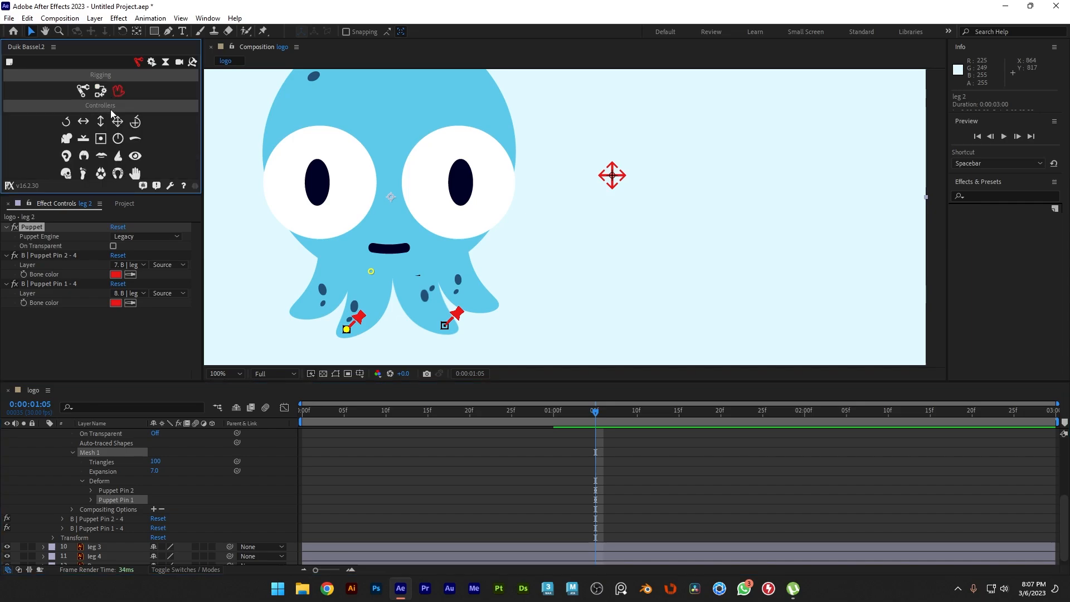
{"action": "scroll", "coordinate": [122, 465], "scroll_direction": "up", "scroll_amount": 5}
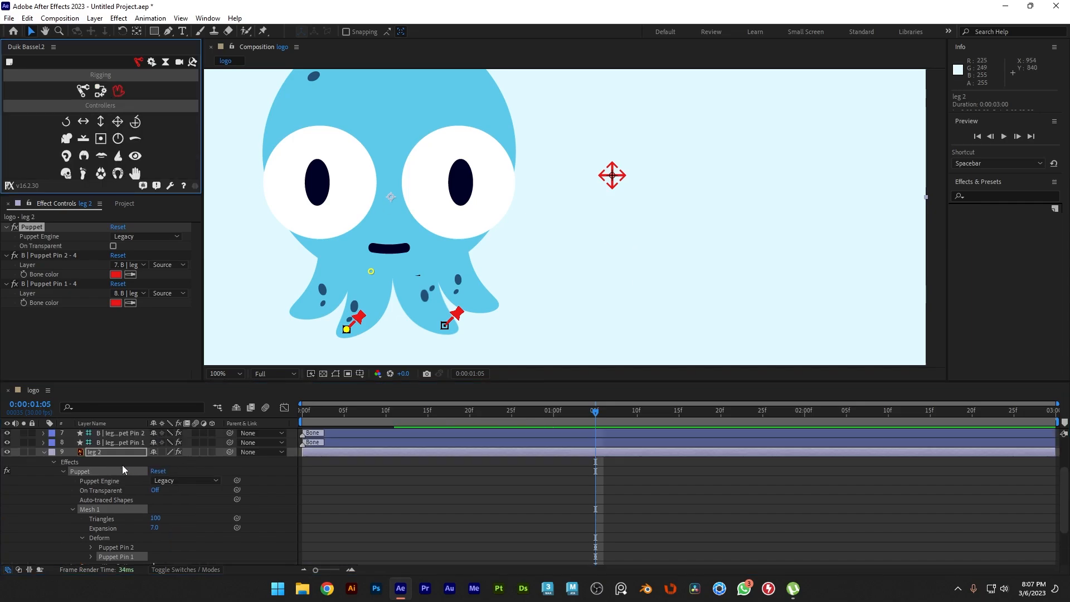
{"action": "left_click", "coordinate": [43, 452]}
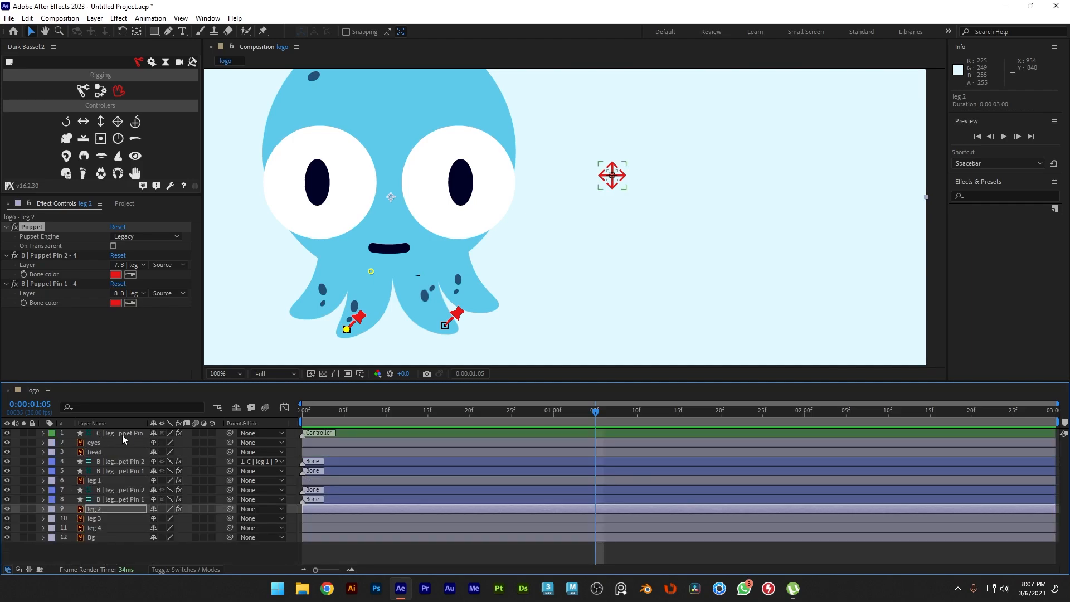
{"action": "left_click", "coordinate": [122, 435]}
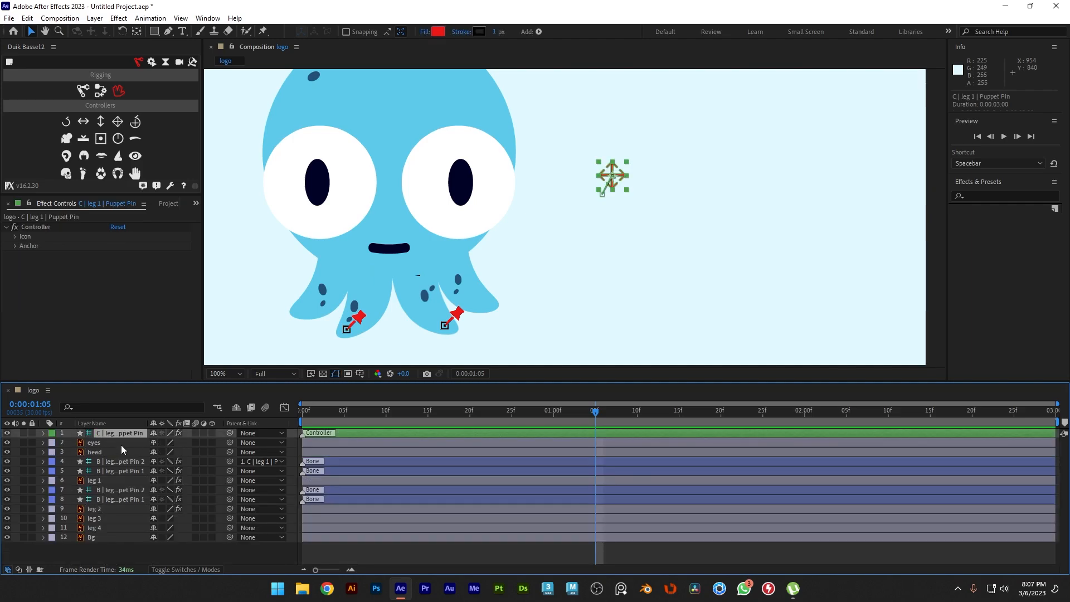
{"action": "left_click", "coordinate": [117, 122]}
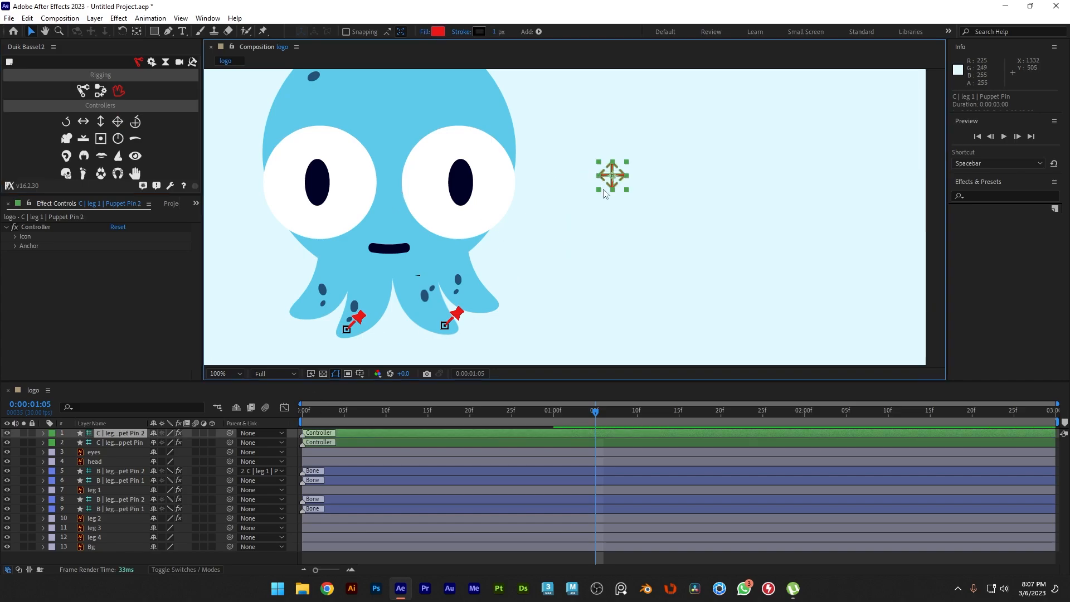
Move the new controller to the empty area left of the octopus, at about 603.5, 485.5.
{"action": "key", "text": "comma"}
{"action": "left_click_drag", "start_coordinate": [594, 198], "coordinate": [385, 193]}
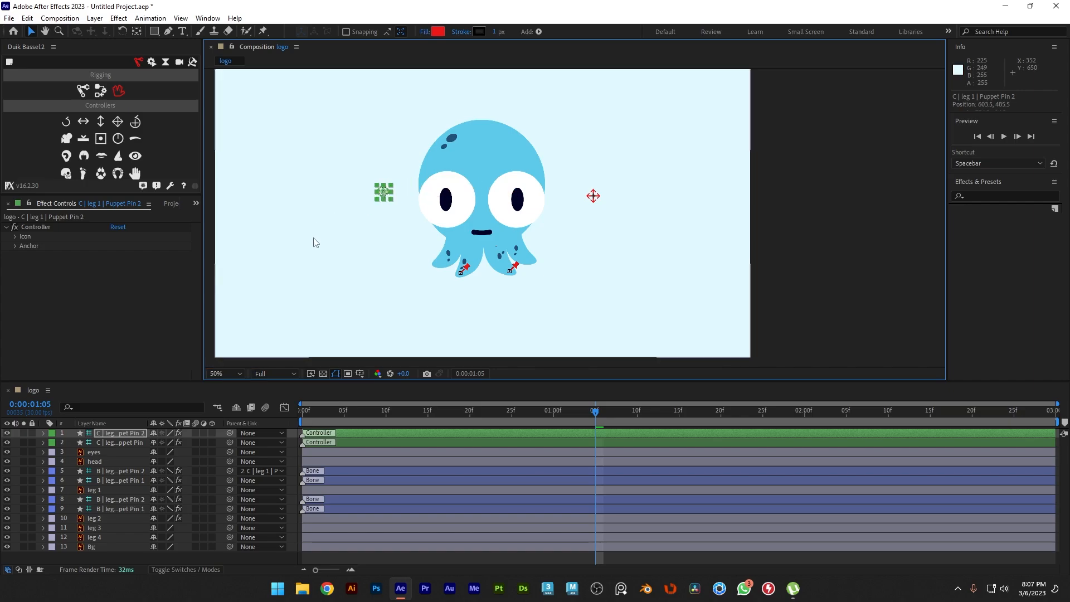
{"action": "left_click", "coordinate": [358, 244]}
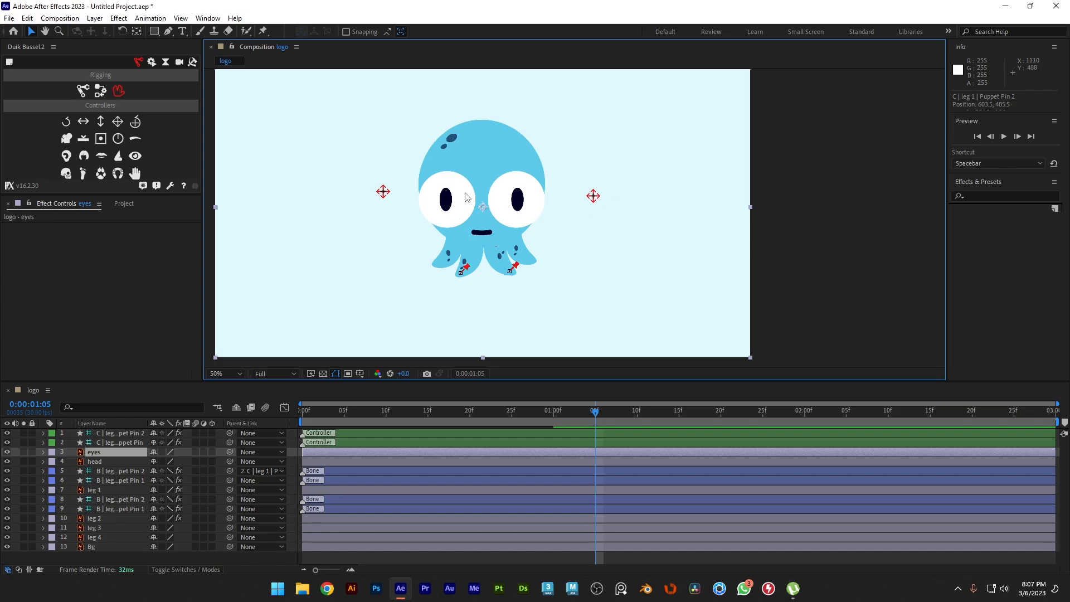
{"action": "key", "text": "period"}
{"action": "left_click_drag", "start_coordinate": [416, 232], "coordinate": [596, 233]}
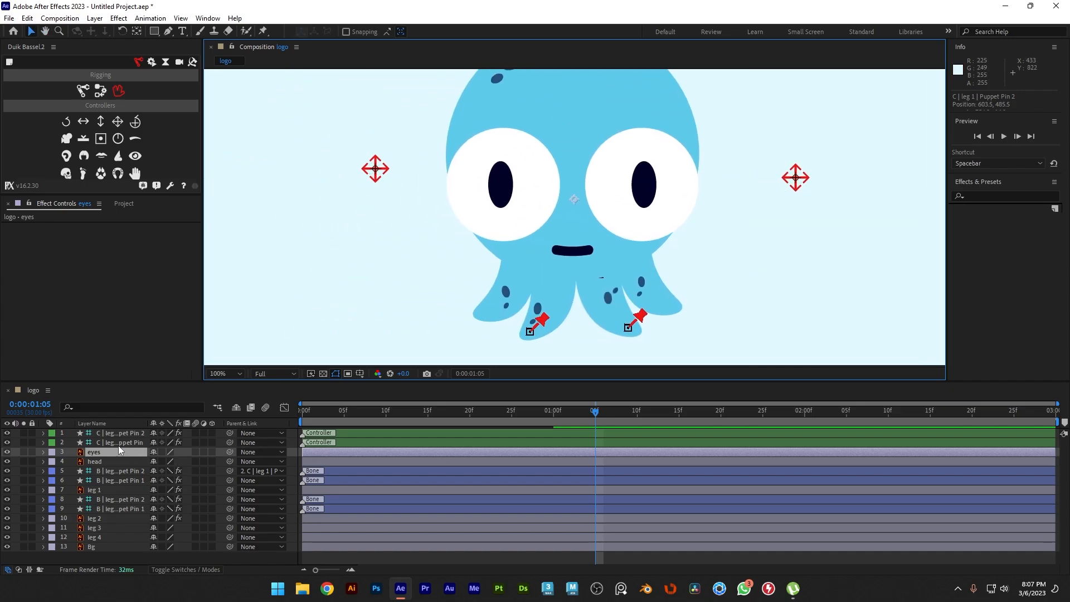
Parent leg 2's Puppet Pin 1 bone to the new controller, then test-move the controller and undo the move.
{"action": "left_click", "coordinate": [368, 171]}
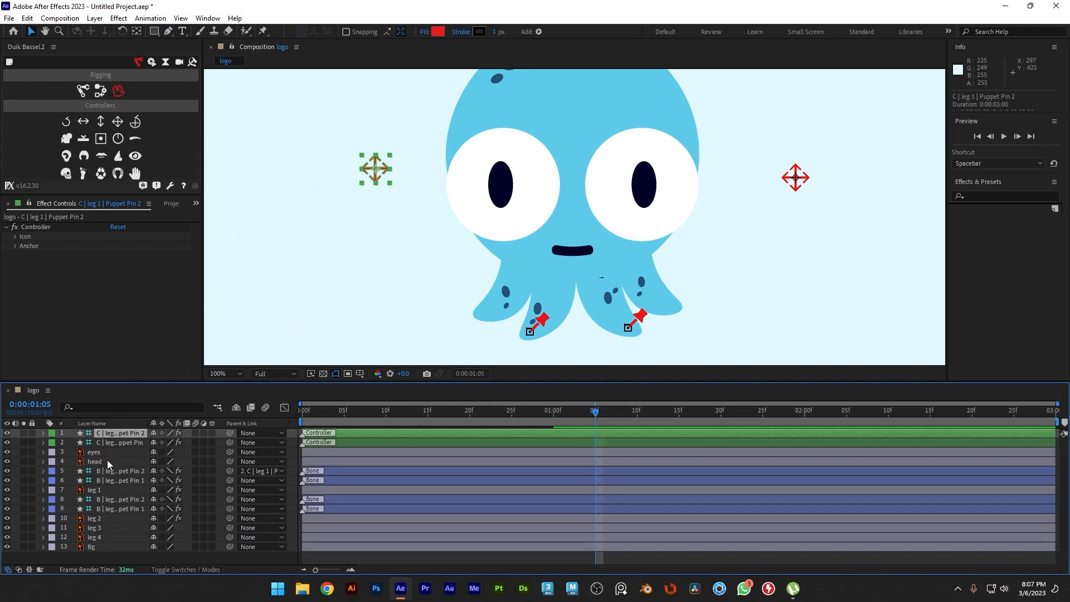
{"action": "left_click", "coordinate": [140, 509]}
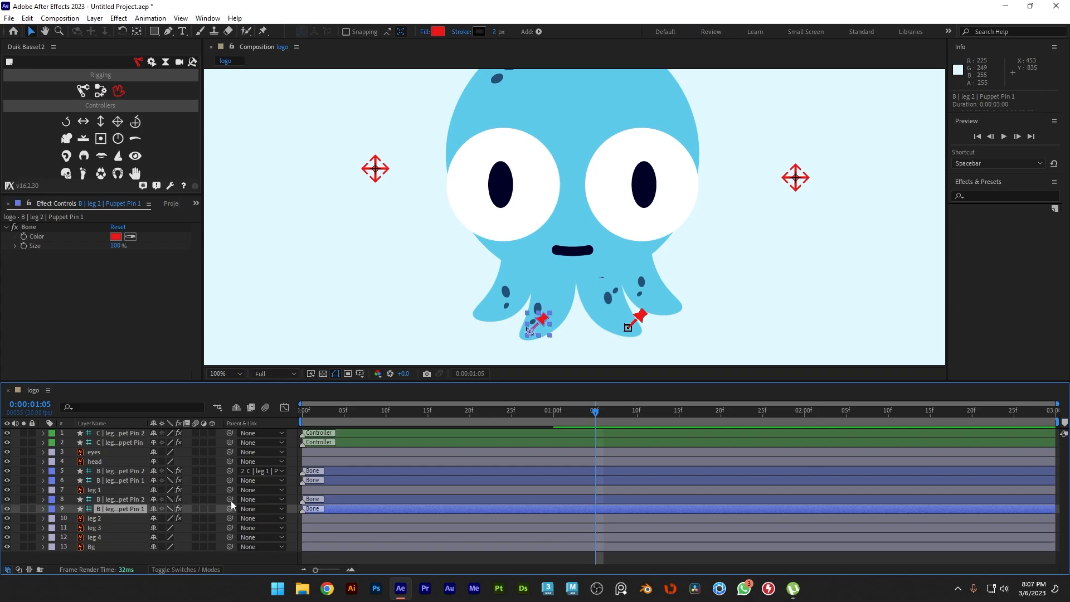
{"action": "left_click_drag", "start_coordinate": [230, 509], "coordinate": [134, 435]}
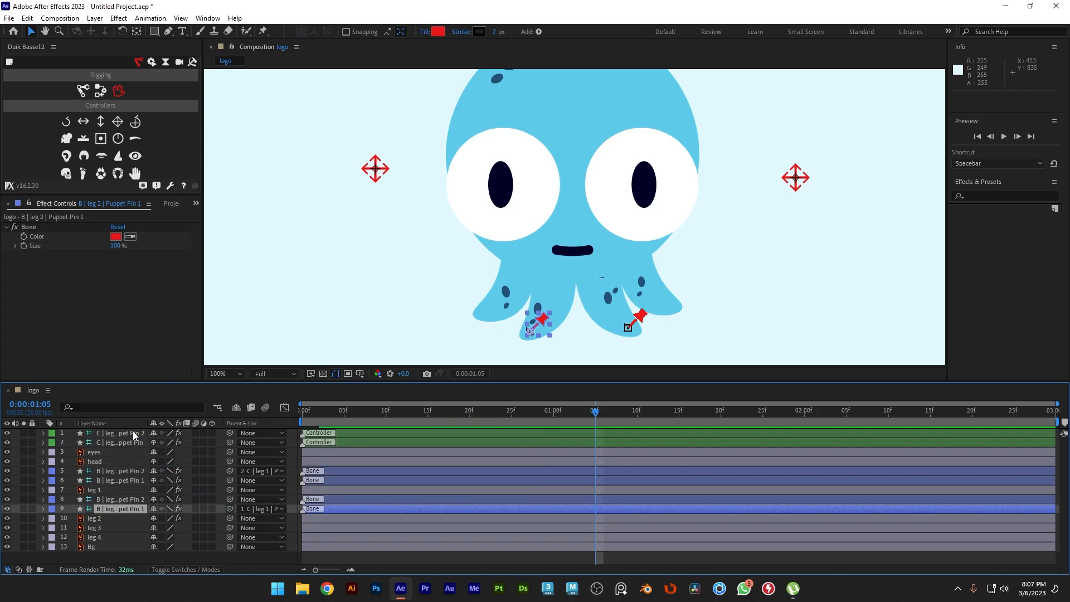
{"action": "left_click_drag", "start_coordinate": [375, 169], "coordinate": [358, 163]}
{"action": "key", "text": "ctrl+z"}
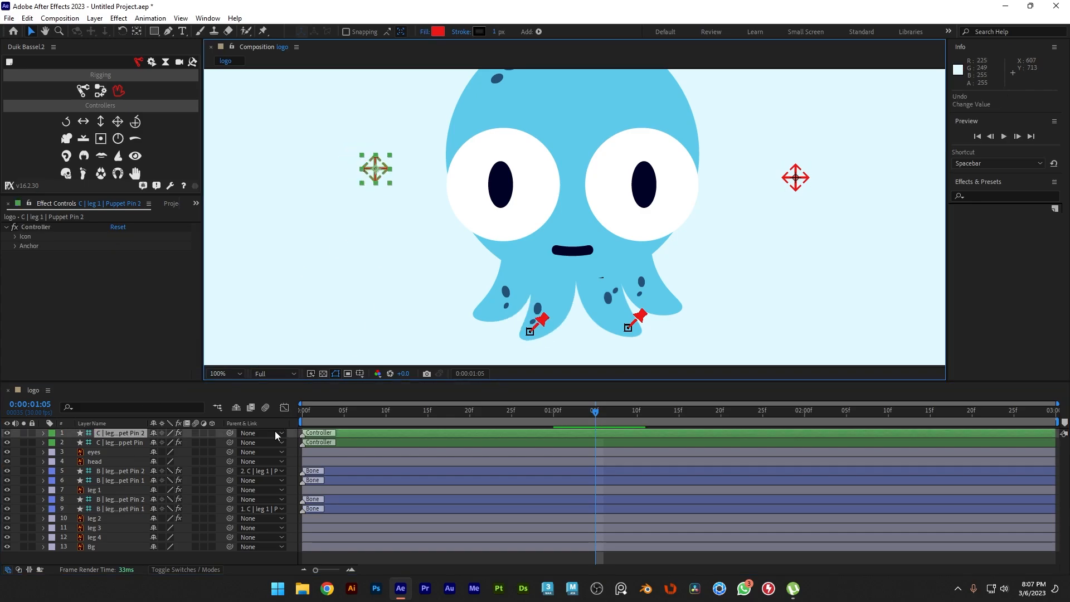
Reveal the leg 2 controller's transform properties and set a position keyframe at 0:00:00:00.
{"action": "left_click", "coordinate": [121, 436]}
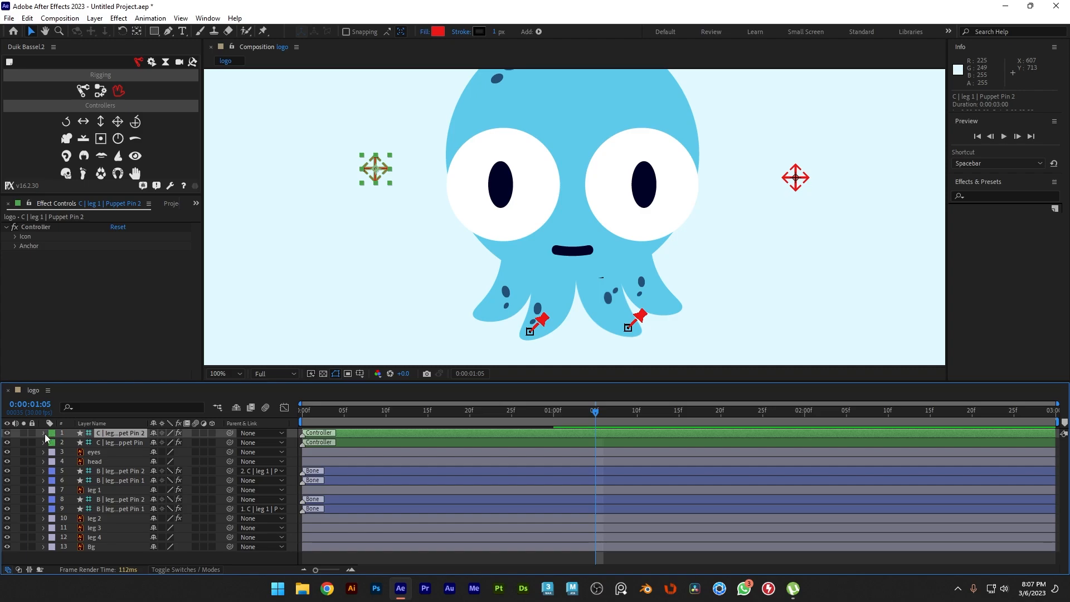
{"action": "left_click", "coordinate": [44, 433]}
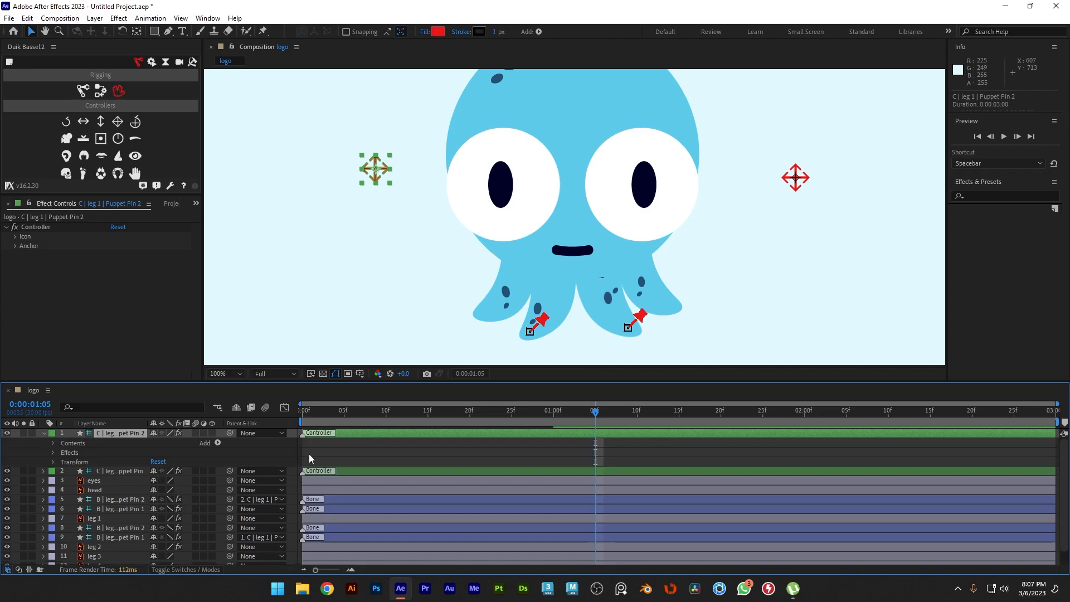
{"action": "left_click", "coordinate": [52, 449]}
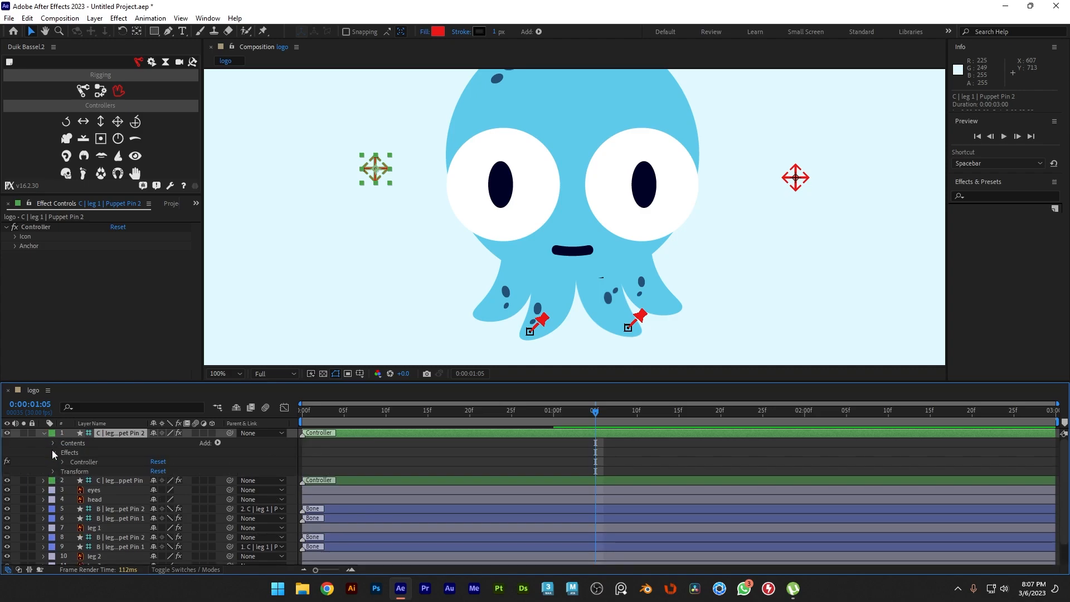
{"action": "left_click", "coordinate": [52, 450]}
{"action": "left_click", "coordinate": [55, 444]}
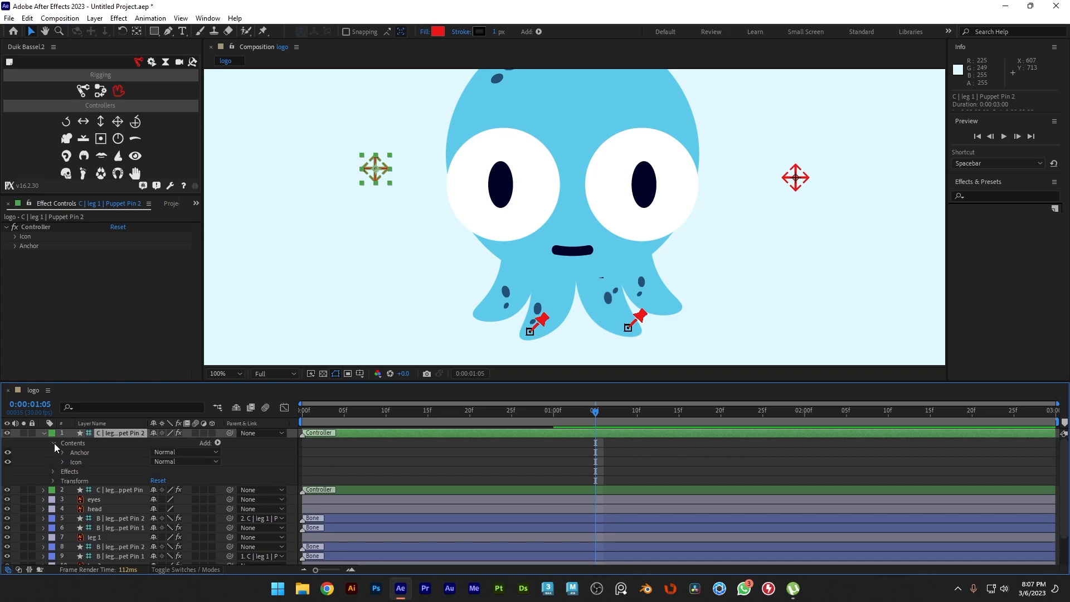
{"action": "left_click", "coordinate": [55, 443]}
{"action": "left_click", "coordinate": [52, 461]}
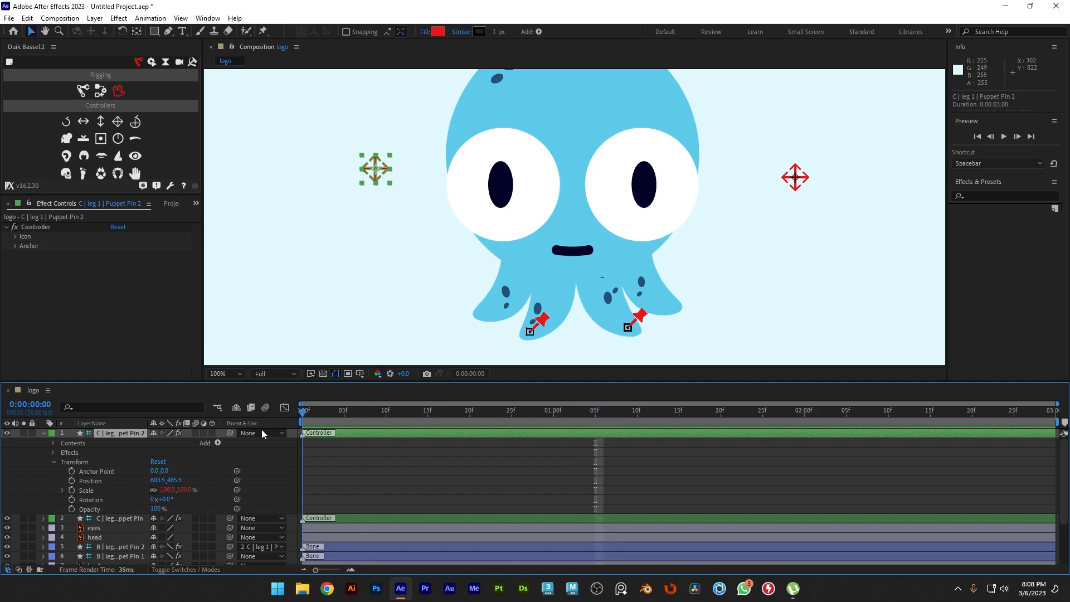
{"action": "key", "text": "Home"}
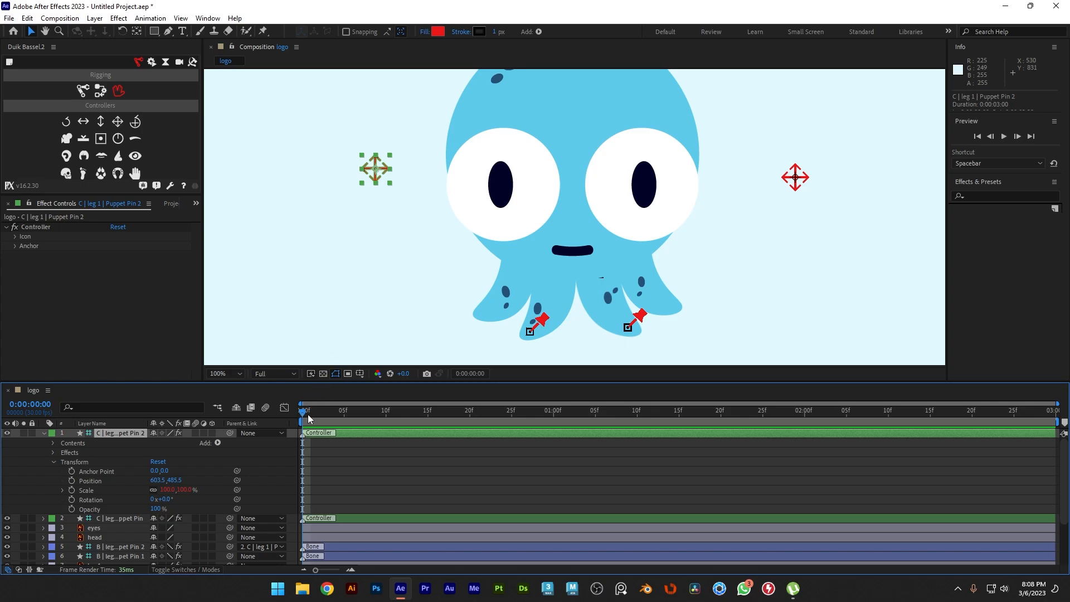
{"action": "left_click", "coordinate": [71, 481]}
Keyframe the leg 2 controller's position at about 620.5, 523.5 at 0:00:00:15 and about 608.5, 493.5 at 0:00:01:00.
{"action": "left_click_drag", "start_coordinate": [303, 411], "coordinate": [427, 412]}
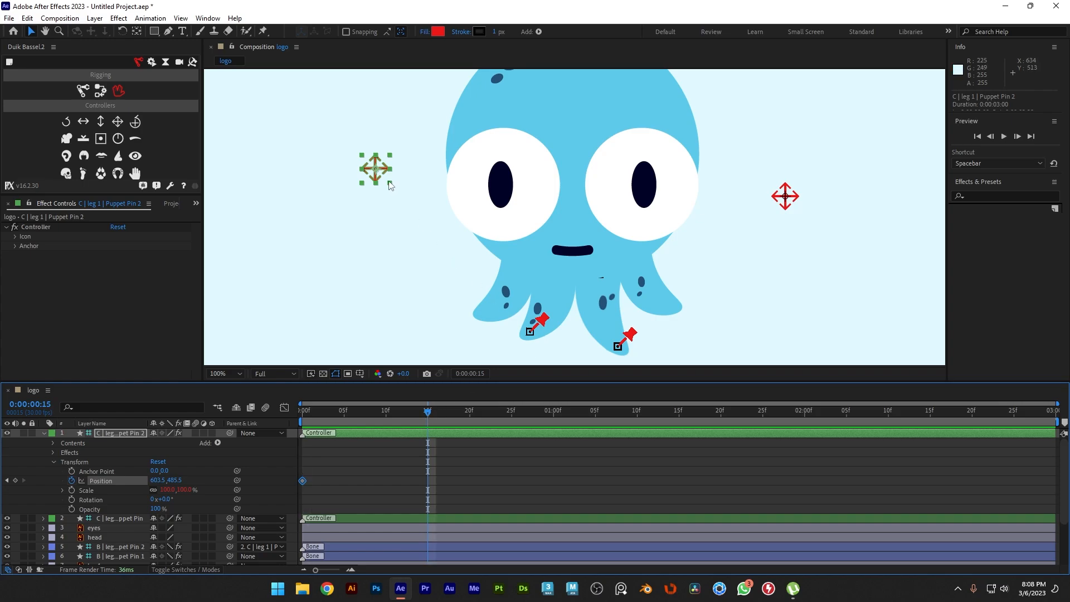
{"action": "left_click_drag", "start_coordinate": [378, 170], "coordinate": [387, 193]}
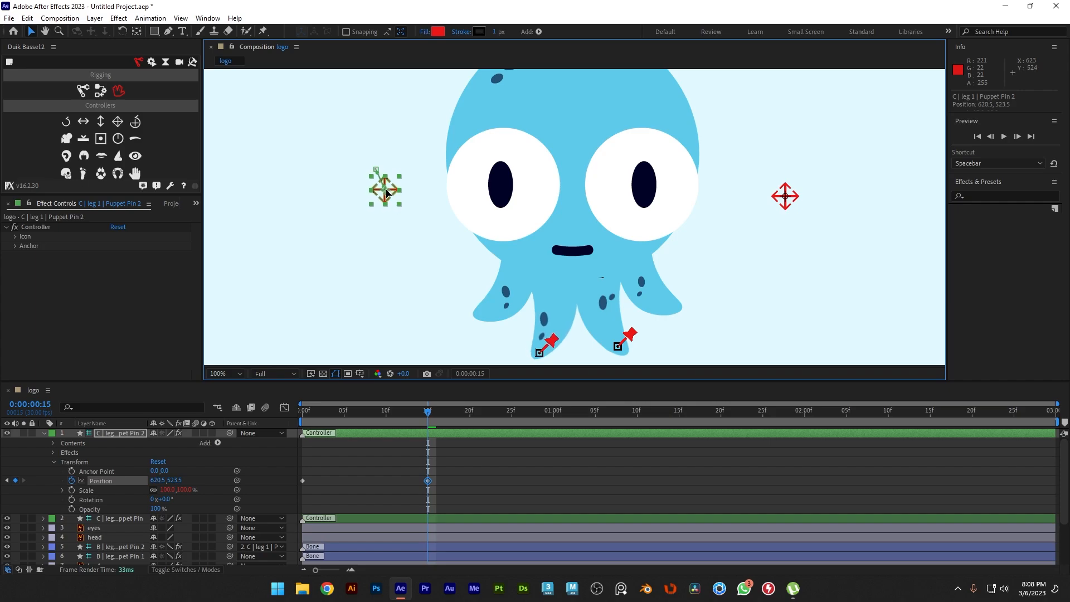
{"action": "left_click_drag", "start_coordinate": [428, 413], "coordinate": [553, 412]}
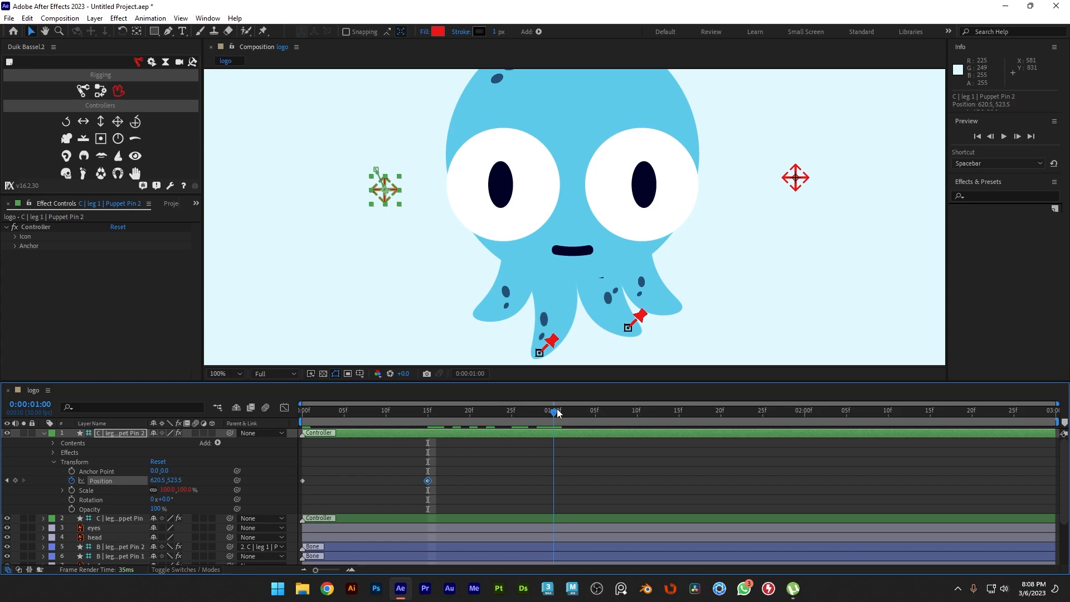
{"action": "left_click_drag", "start_coordinate": [384, 187], "coordinate": [379, 174]}
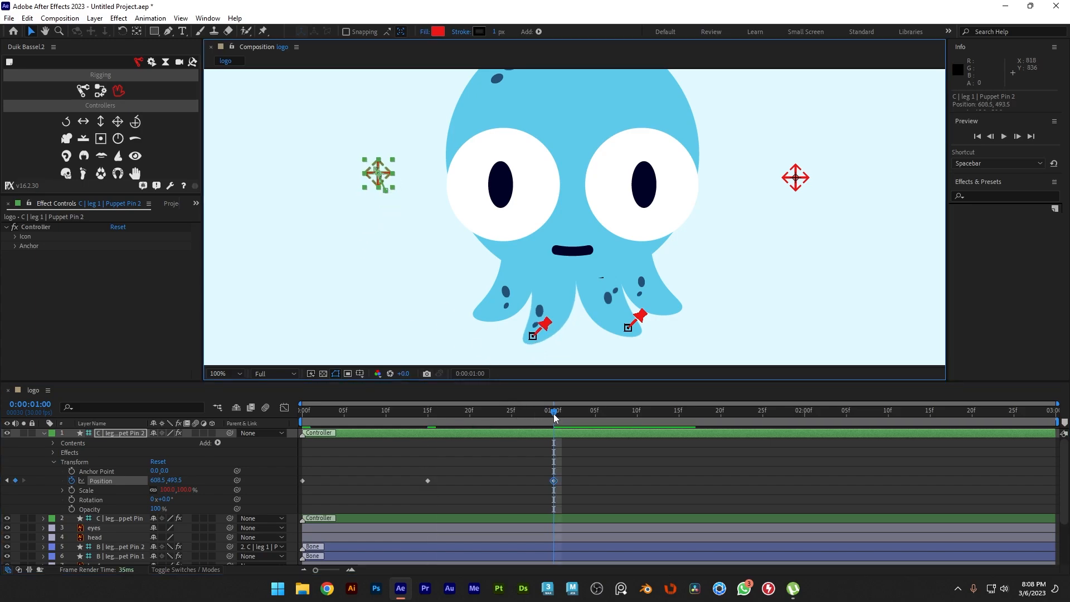
Preview the leg 2 motion from the first frame.
{"action": "left_click_drag", "start_coordinate": [553, 412], "coordinate": [284, 410]}
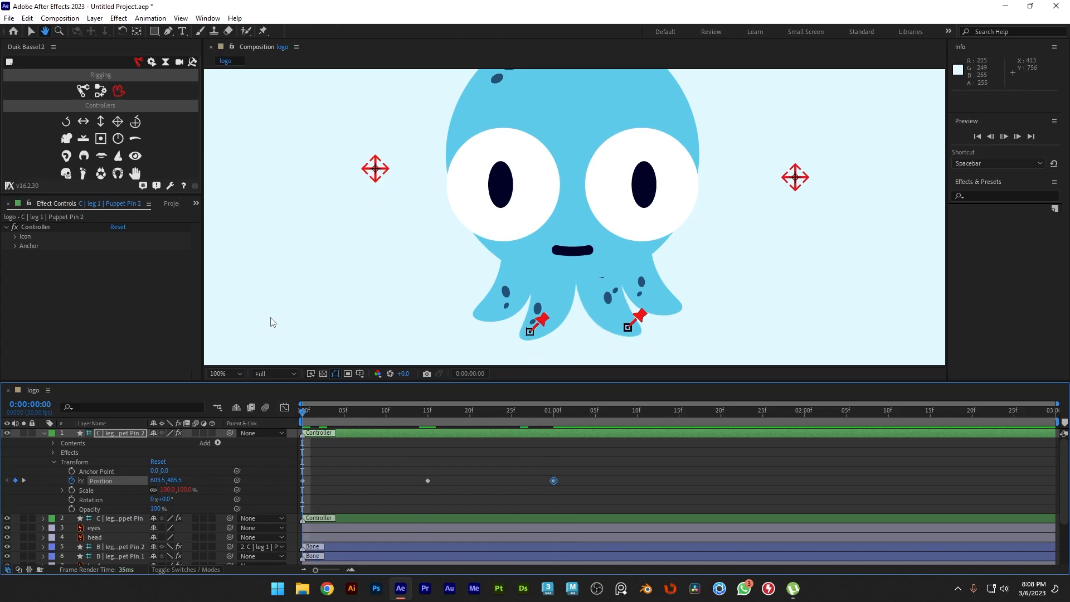
{"action": "key", "text": "space"}
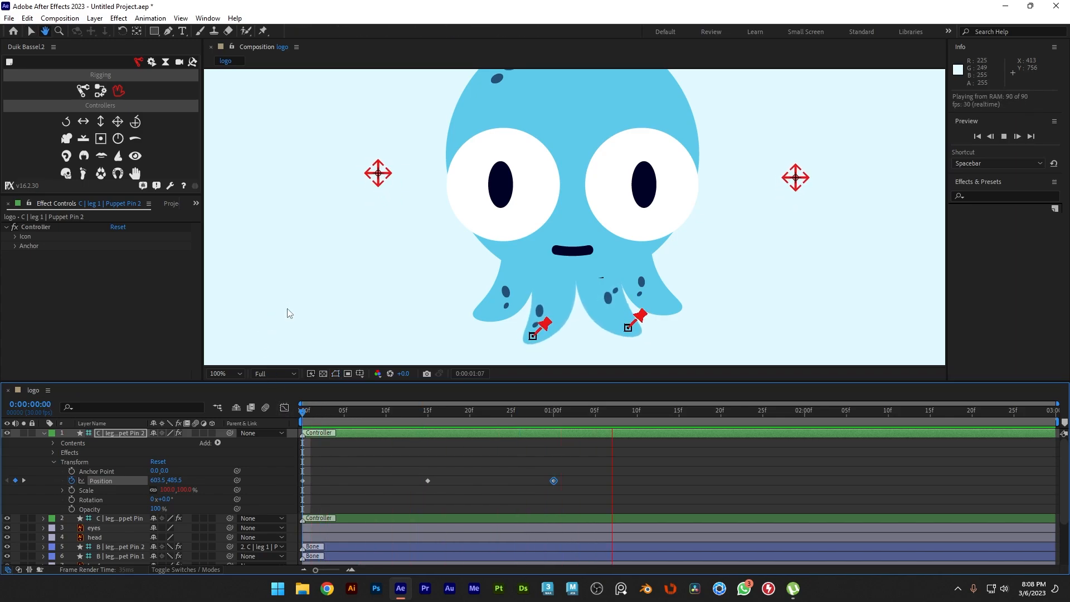
{"action": "key", "text": "space"}
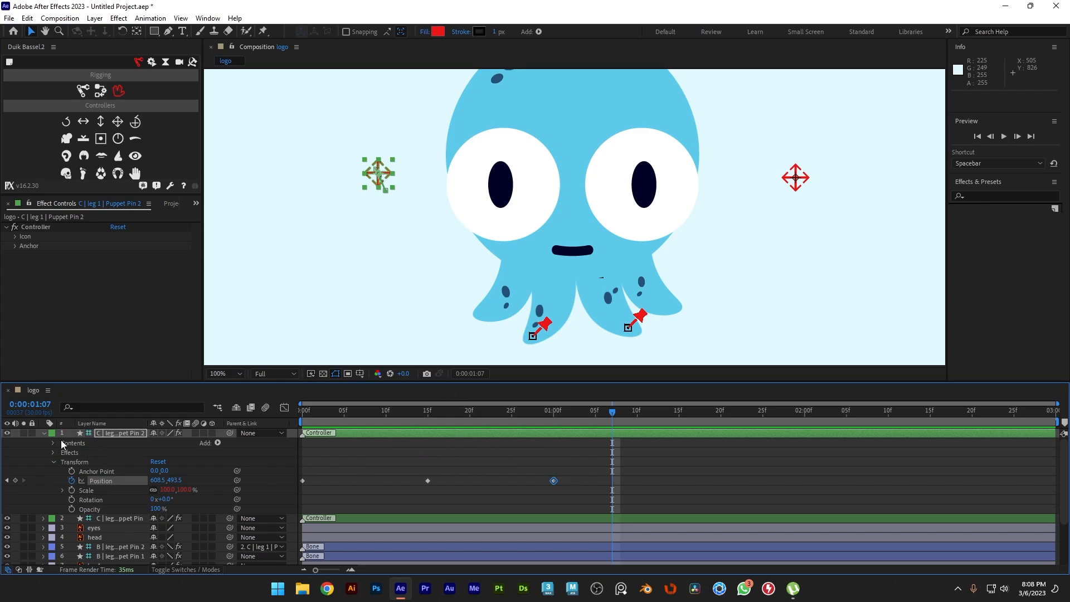
Collapse the leg 2 controller layer and place puppet pins on leg 3's tip and its upper part below the eye.
{"action": "left_click", "coordinate": [45, 434]}
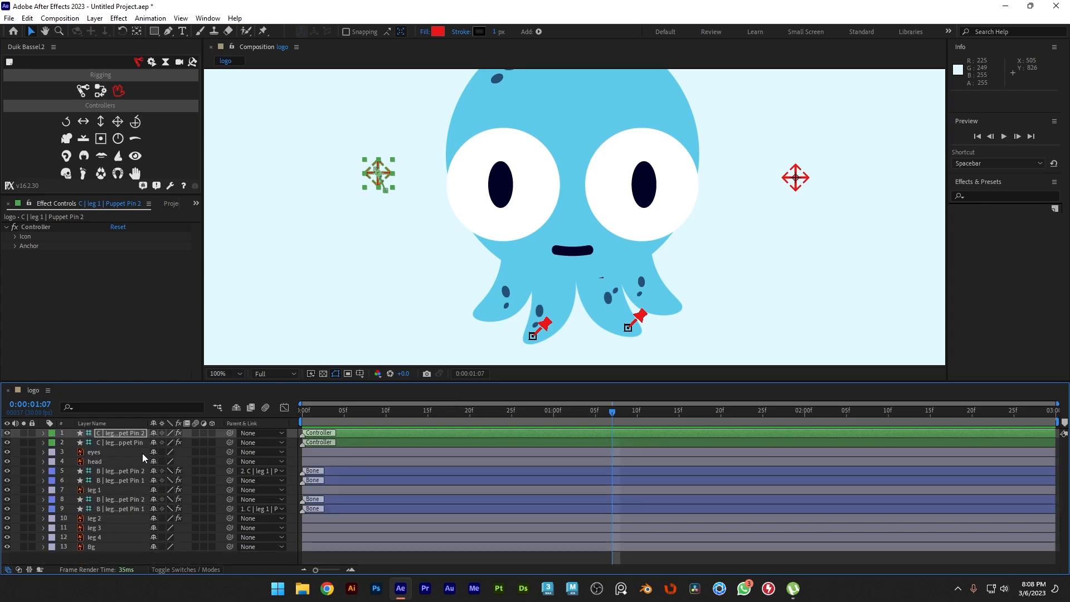
{"action": "left_click", "coordinate": [98, 520]}
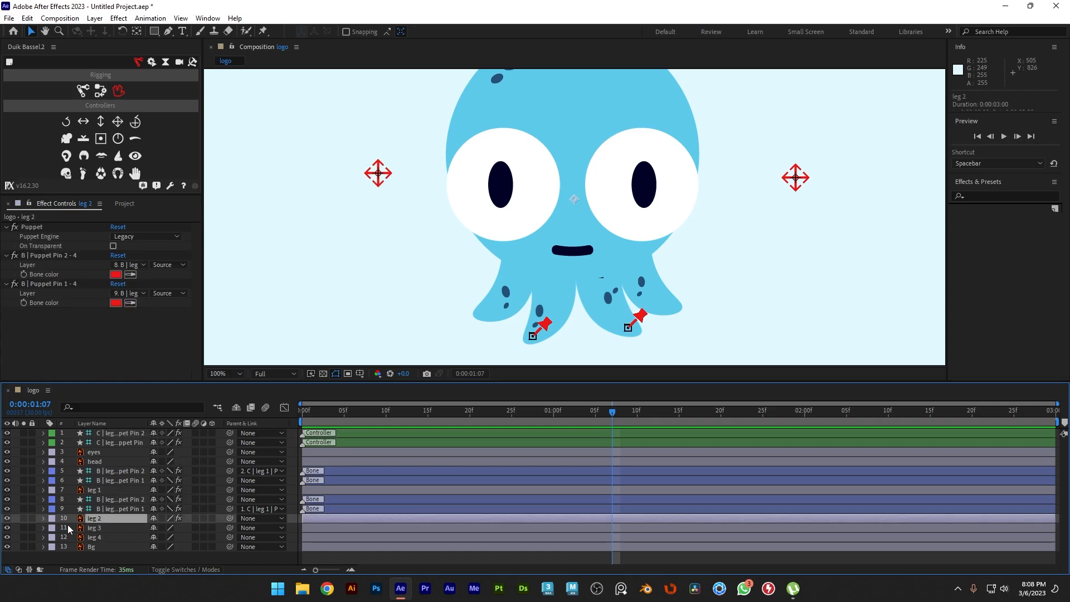
{"action": "left_click", "coordinate": [118, 530]}
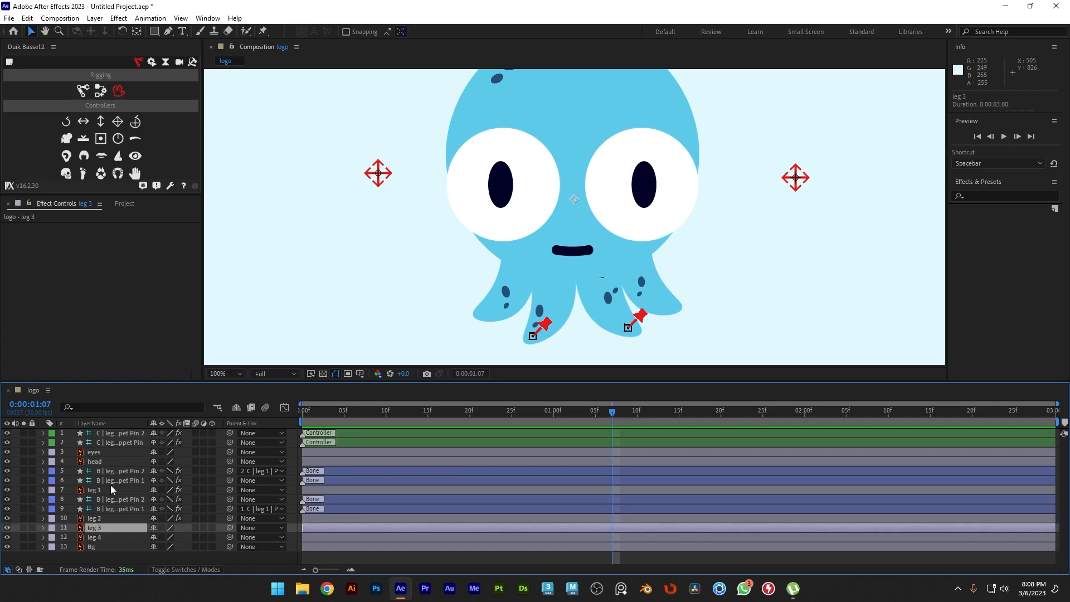
{"action": "left_click", "coordinate": [44, 529]}
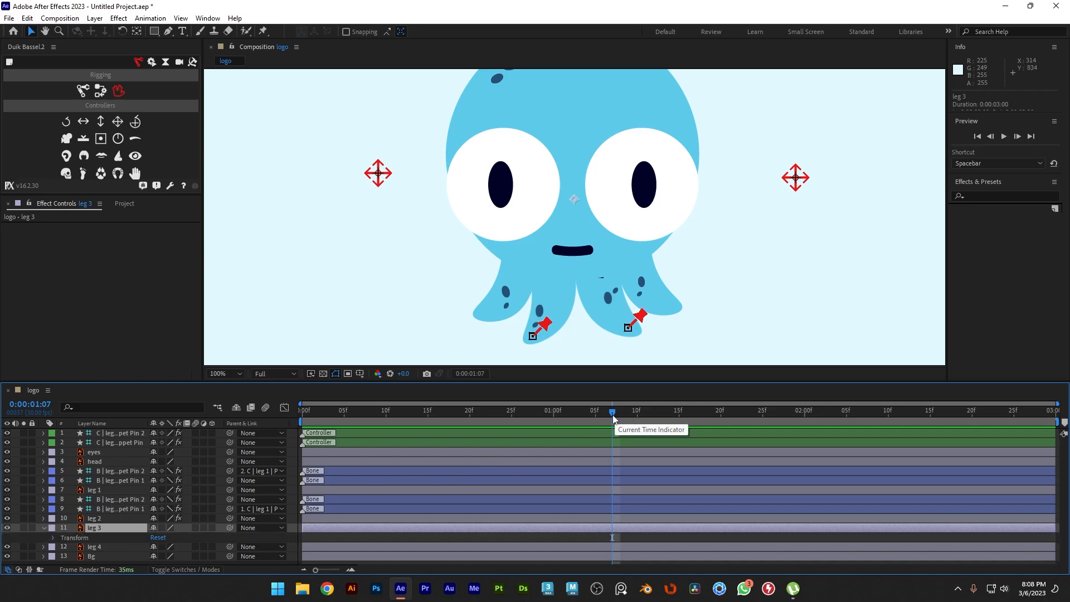
{"action": "left_click_drag", "start_coordinate": [613, 417], "coordinate": [372, 406]}
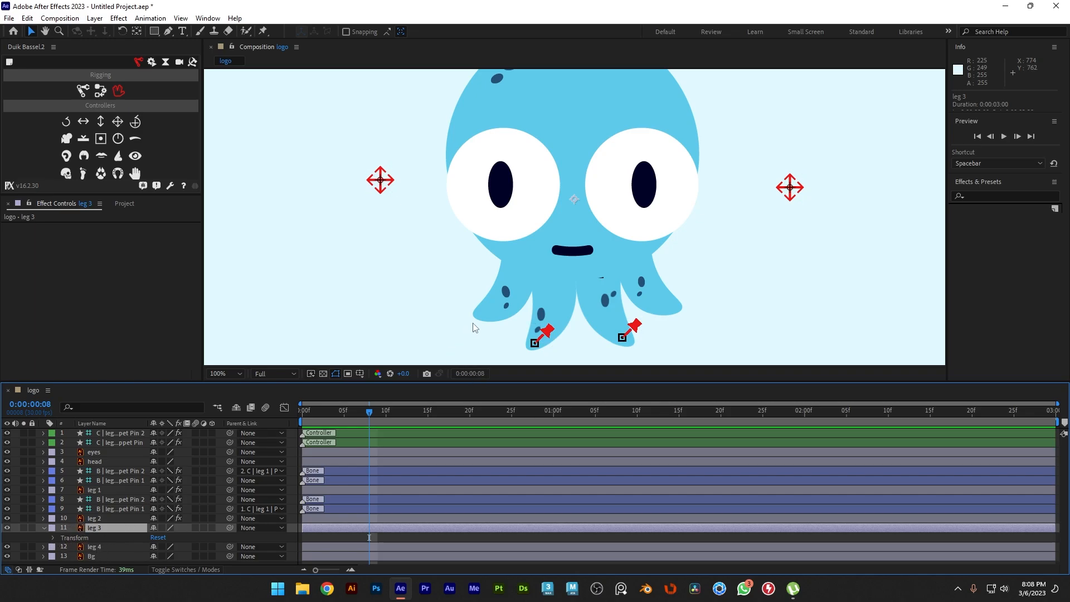
{"action": "left_click", "coordinate": [8, 528]}
{"action": "left_click", "coordinate": [9, 527]}
{"action": "left_click", "coordinate": [264, 31]}
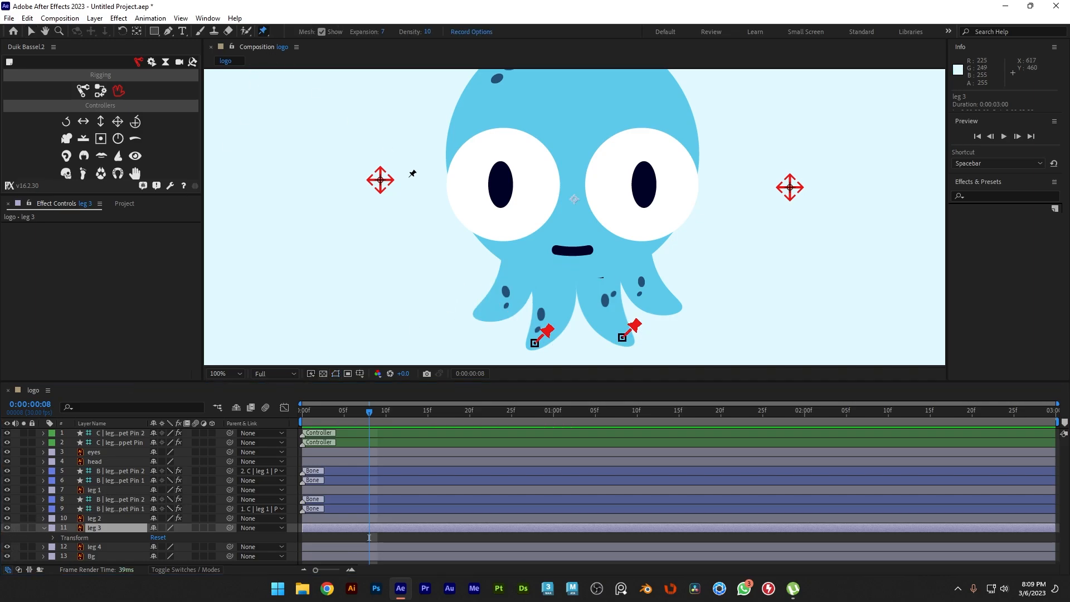
{"action": "left_click", "coordinate": [492, 307]}
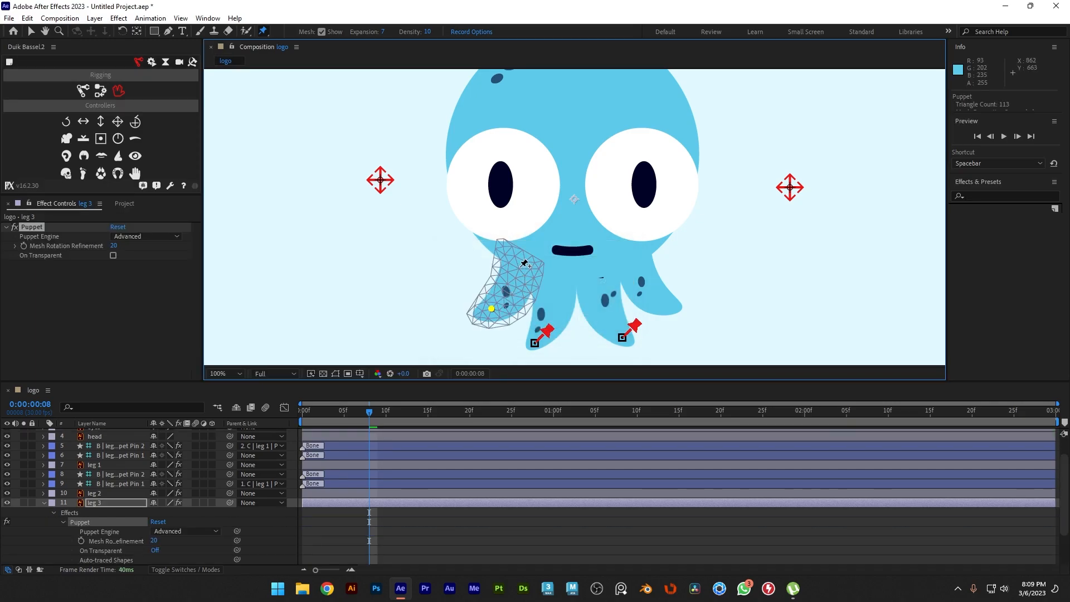
{"action": "left_click", "coordinate": [520, 264]}
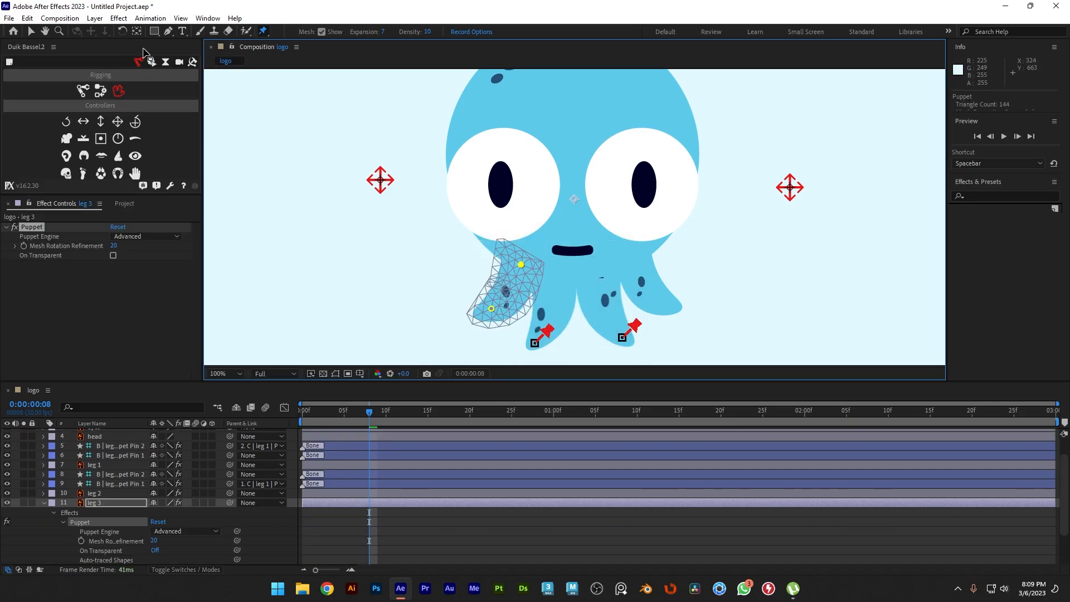
Switch leg 3's puppet engine to Legacy and set its Mesh 1 triangles to 110.
{"action": "left_click", "coordinate": [100, 90]}
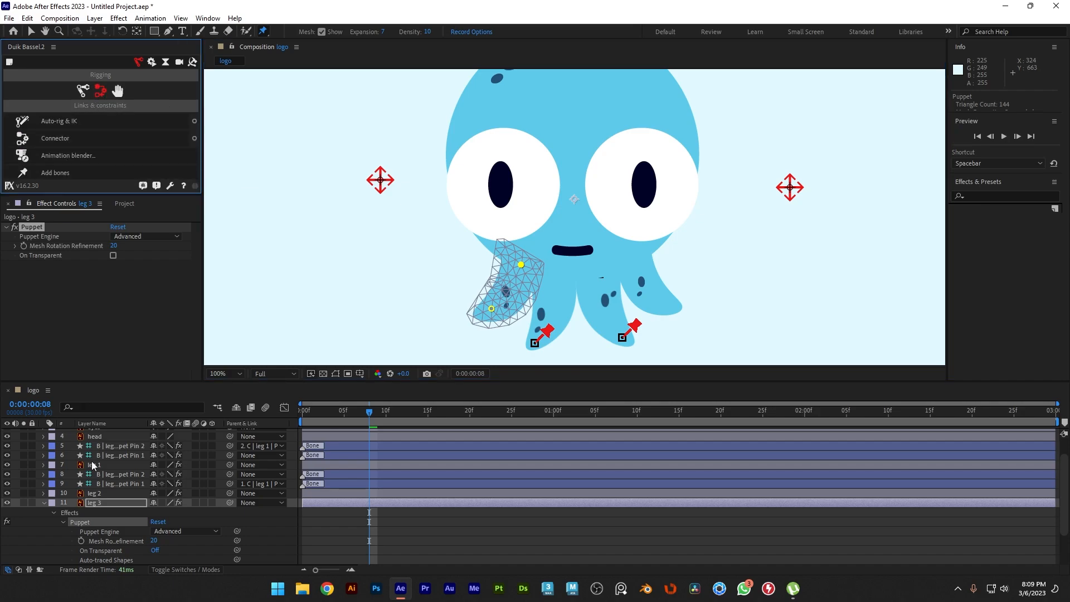
{"action": "left_click", "coordinate": [184, 531]}
{"action": "left_click", "coordinate": [189, 543]}
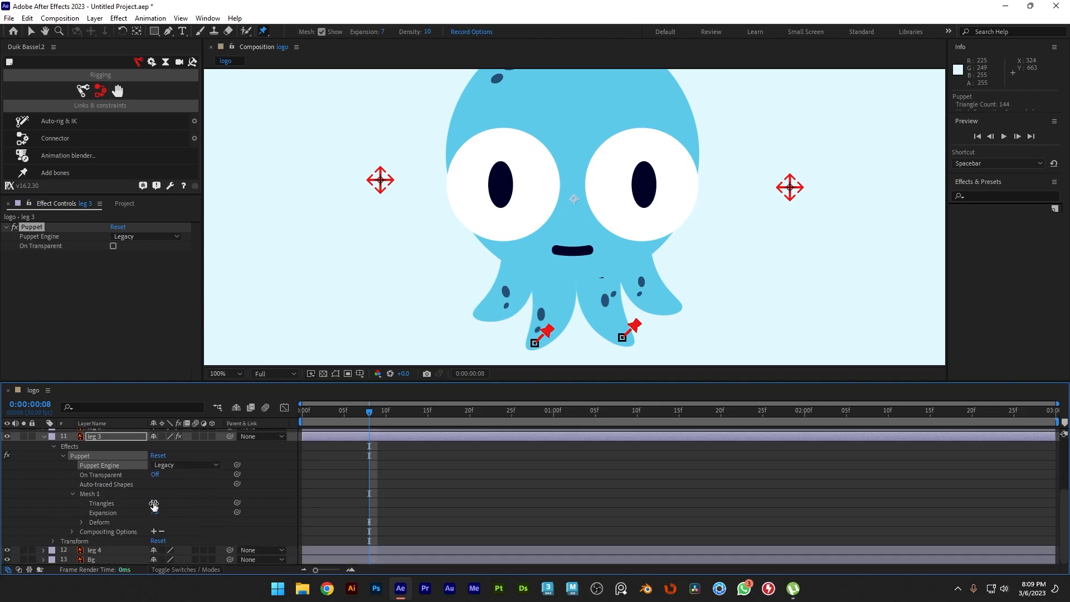
{"action": "left_click_drag", "start_coordinate": [154, 505], "coordinate": [136, 512]}
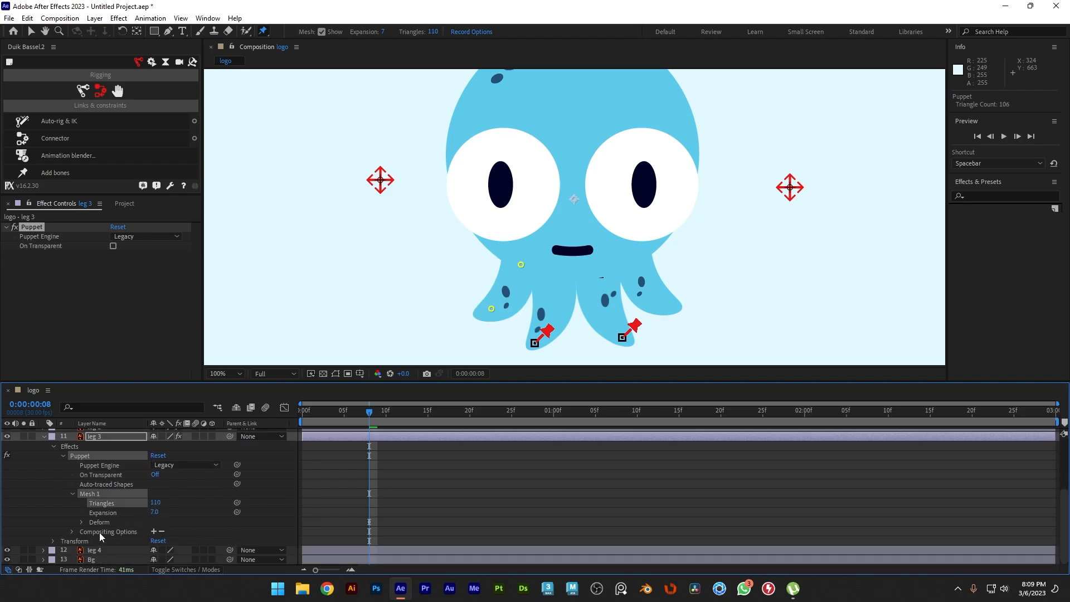
Select both of leg 3's puppet pins under the mesh deform properties and add Duik bones to them.
{"action": "left_click", "coordinate": [82, 522]}
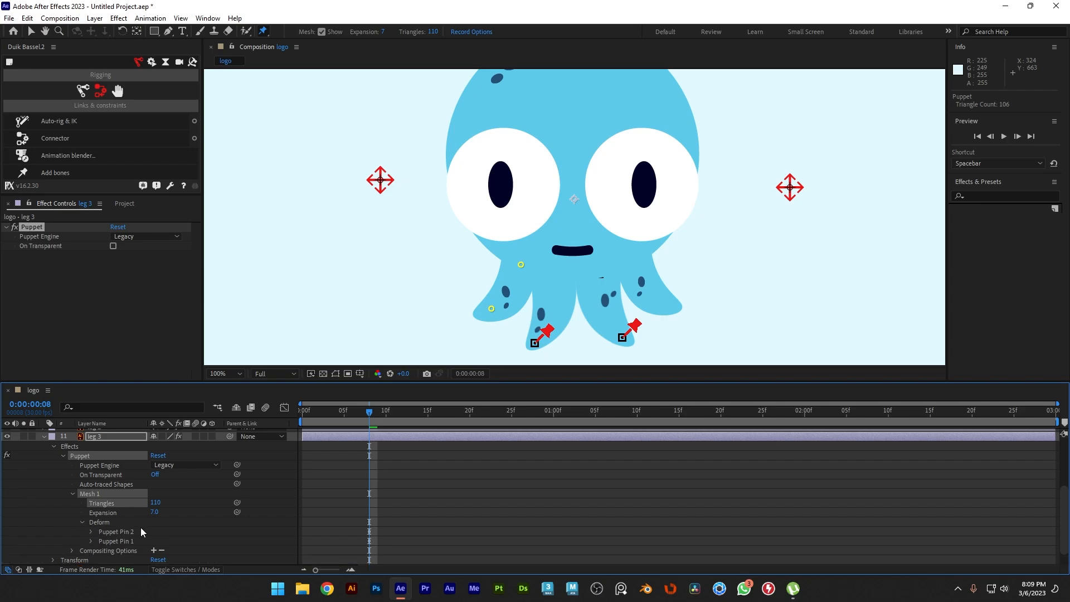
{"action": "left_click", "coordinate": [132, 522]}
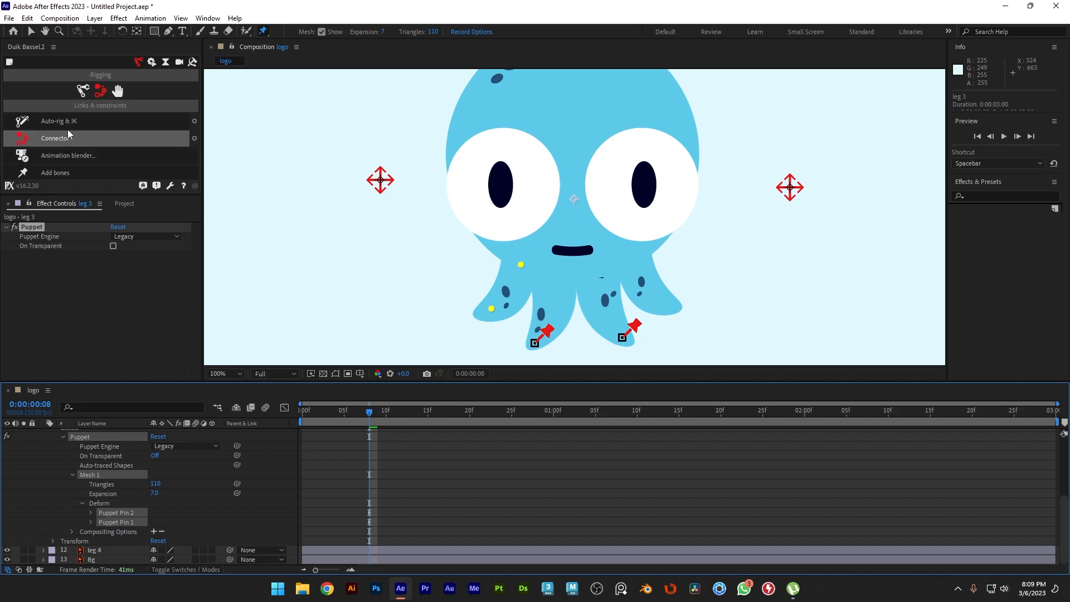
{"action": "left_click", "coordinate": [58, 173]}
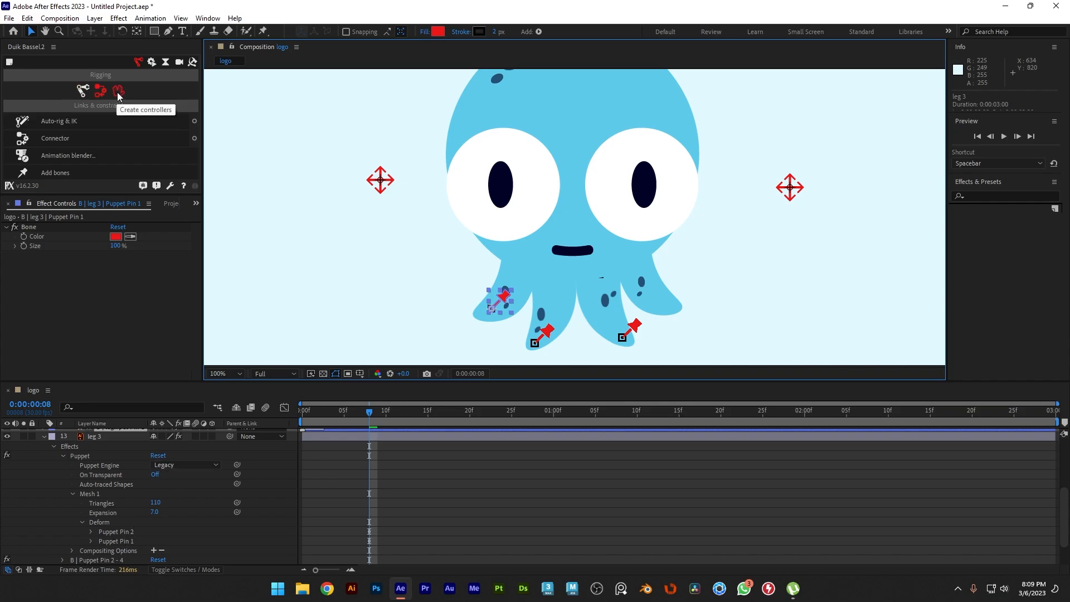
Create a position controller for leg 3's tip bone and move it beside the other controller, to about 492, 507.
{"action": "left_click", "coordinate": [119, 91]}
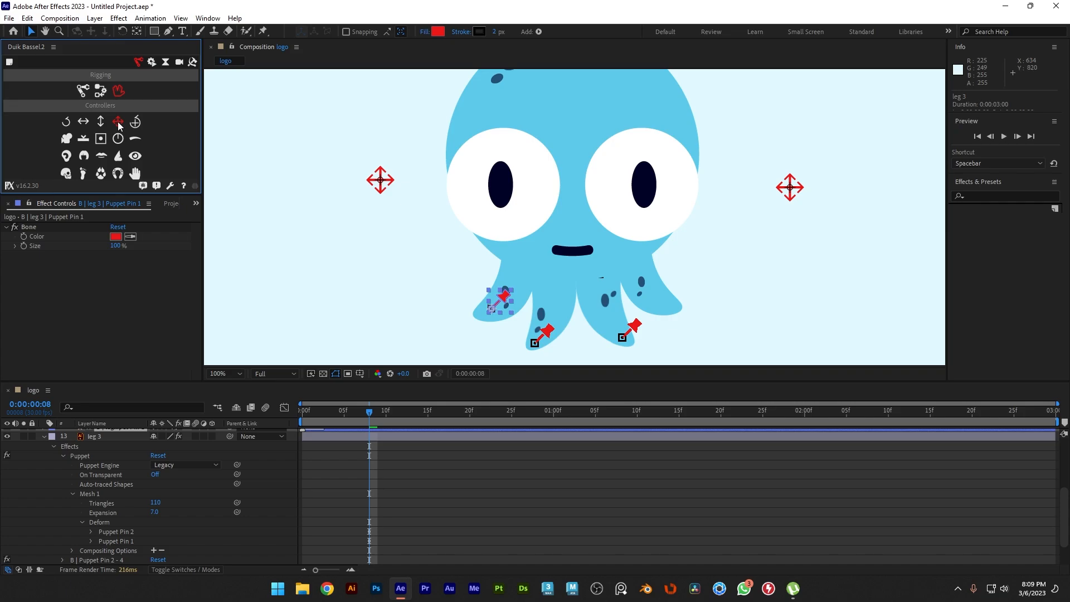
{"action": "left_click", "coordinate": [121, 123]}
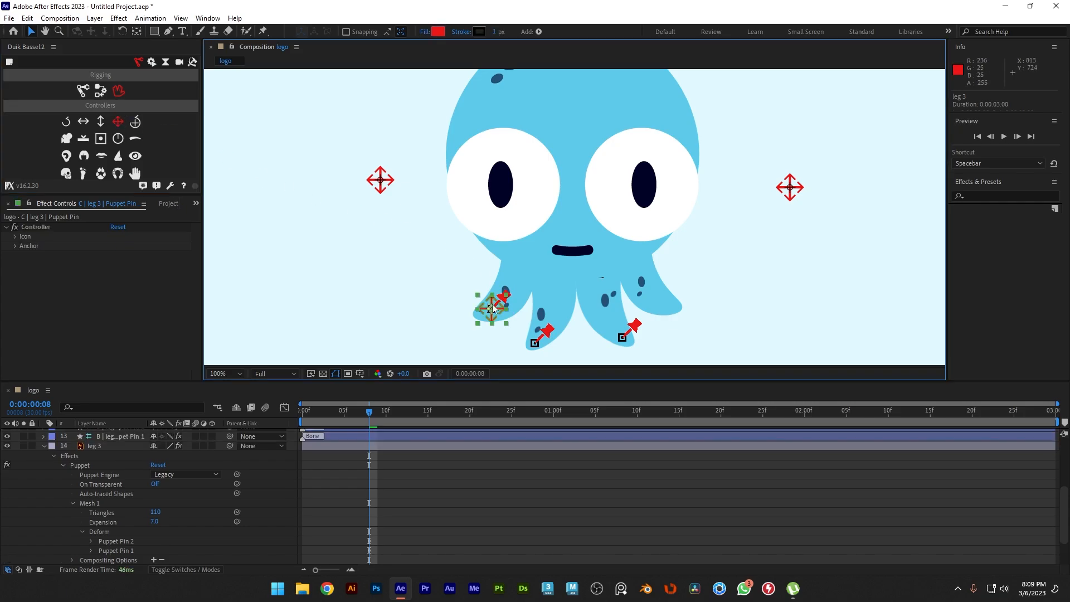
{"action": "left_click_drag", "start_coordinate": [468, 303], "coordinate": [278, 174]}
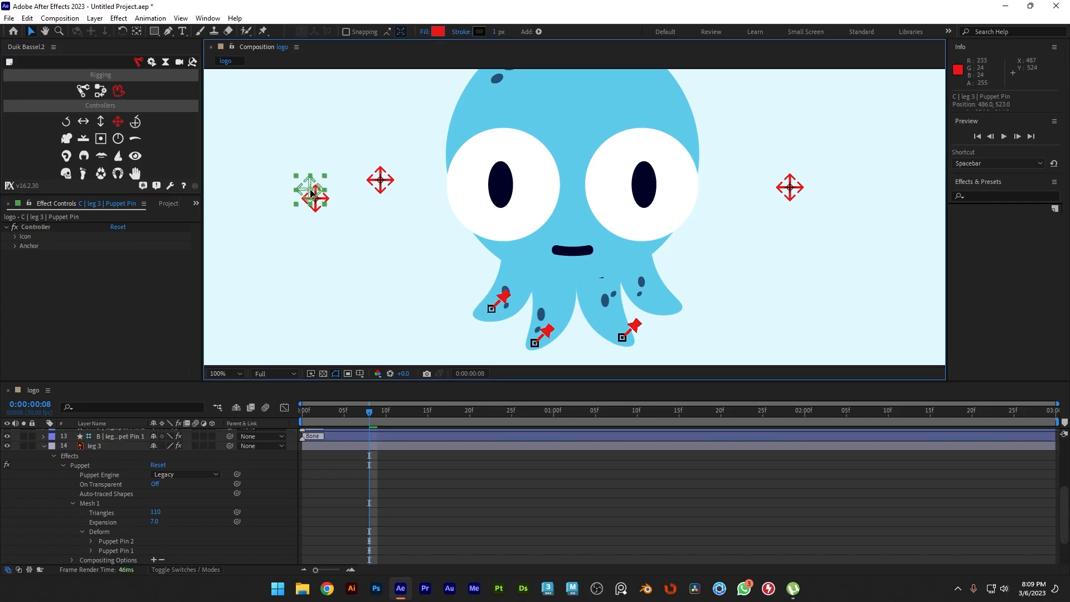
{"action": "scroll", "coordinate": [89, 454], "scroll_direction": "up", "scroll_amount": 5}
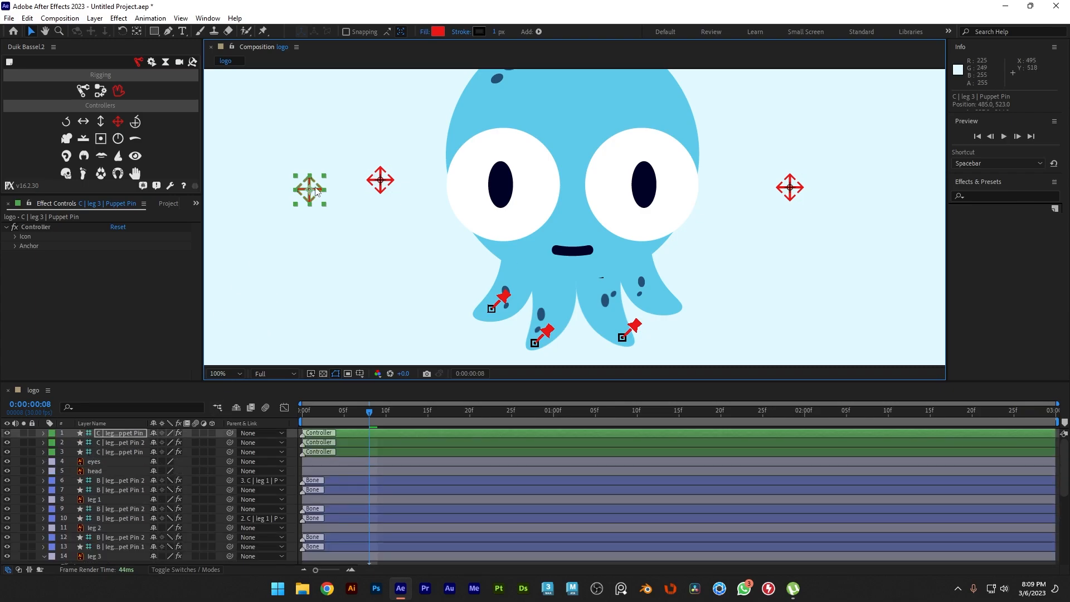
{"action": "left_click_drag", "start_coordinate": [306, 186], "coordinate": [310, 176]}
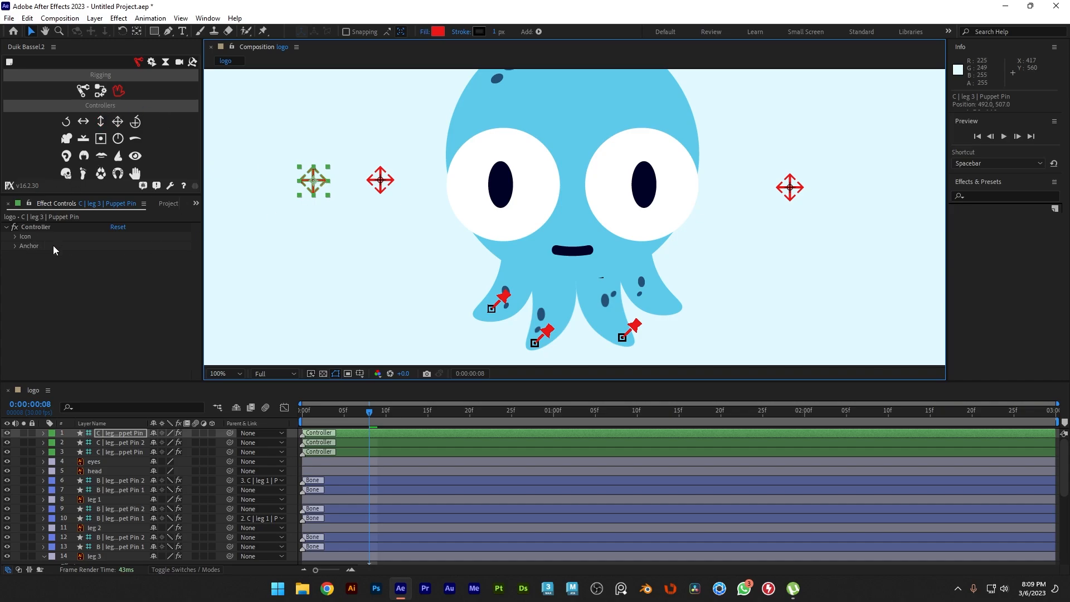
Change the leg 3 controller's icon color to turquoise 18ECC7 and deselect the controller.
{"action": "left_click", "coordinate": [15, 236]}
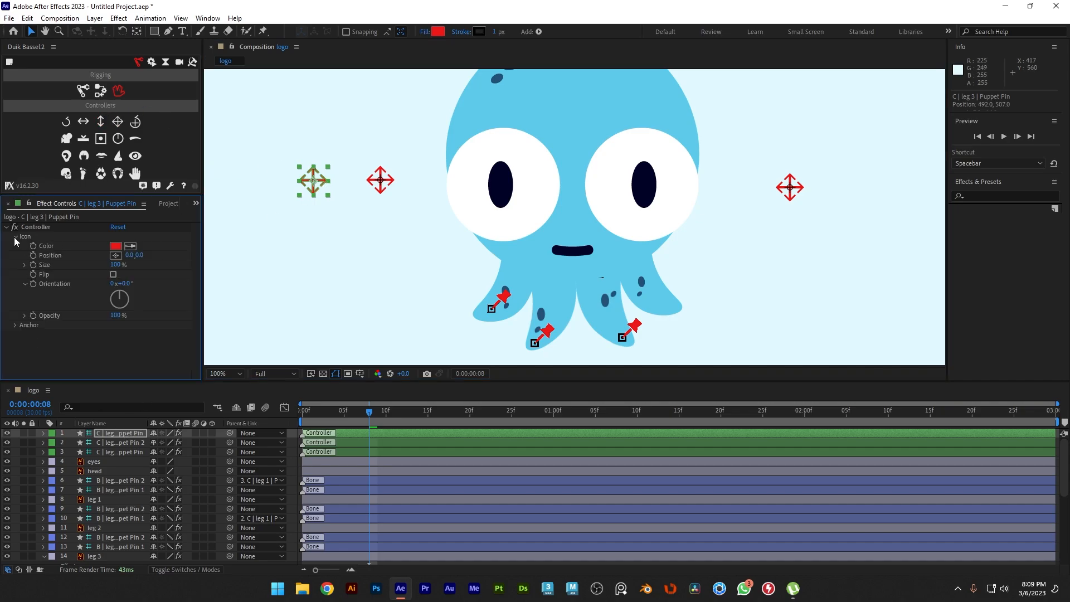
{"action": "left_click", "coordinate": [115, 246]}
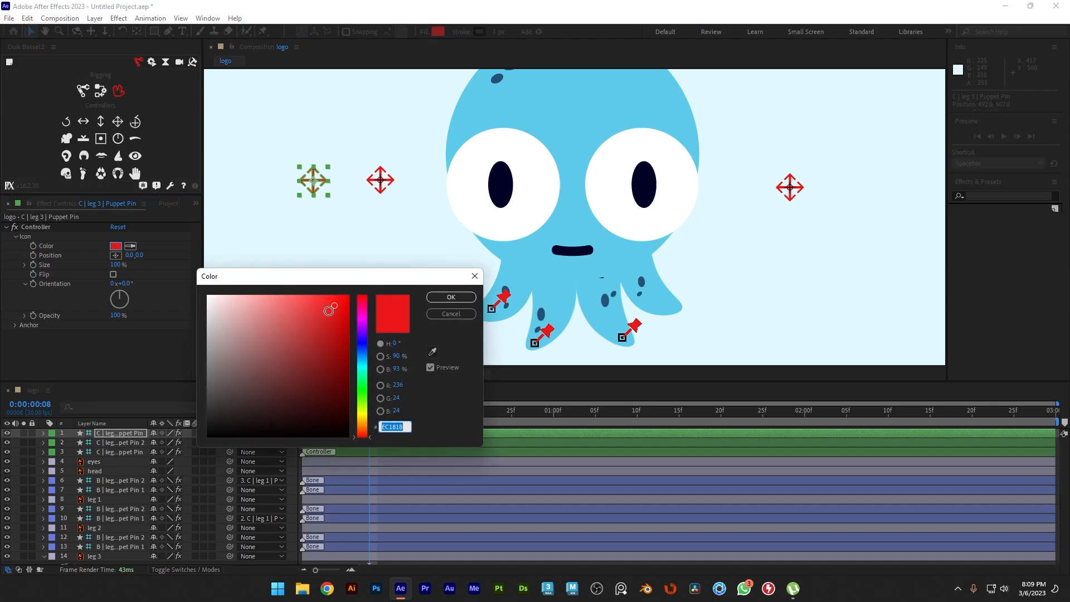
{"action": "left_click", "coordinate": [362, 370]}
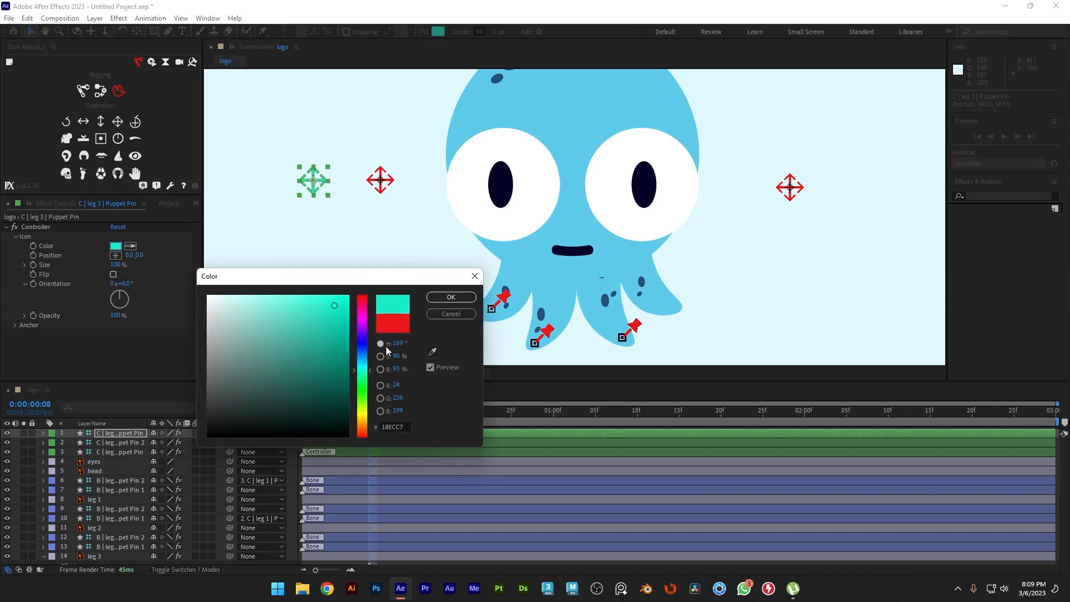
{"action": "left_click", "coordinate": [440, 299]}
{"action": "left_click", "coordinate": [313, 263]}
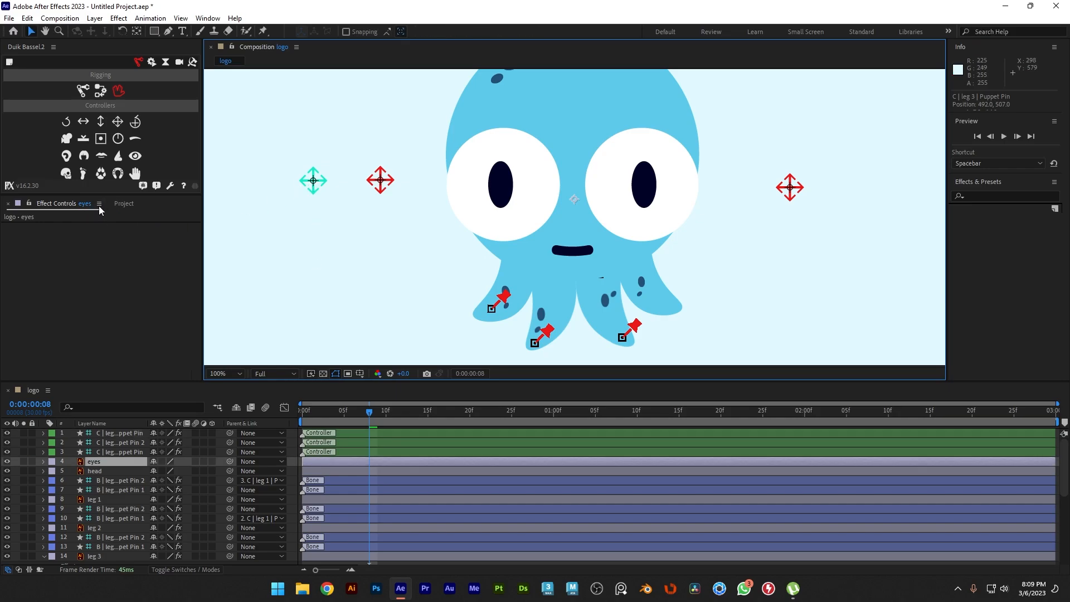
{"action": "left_click", "coordinate": [131, 204]}
{"action": "left_click", "coordinate": [88, 205]}
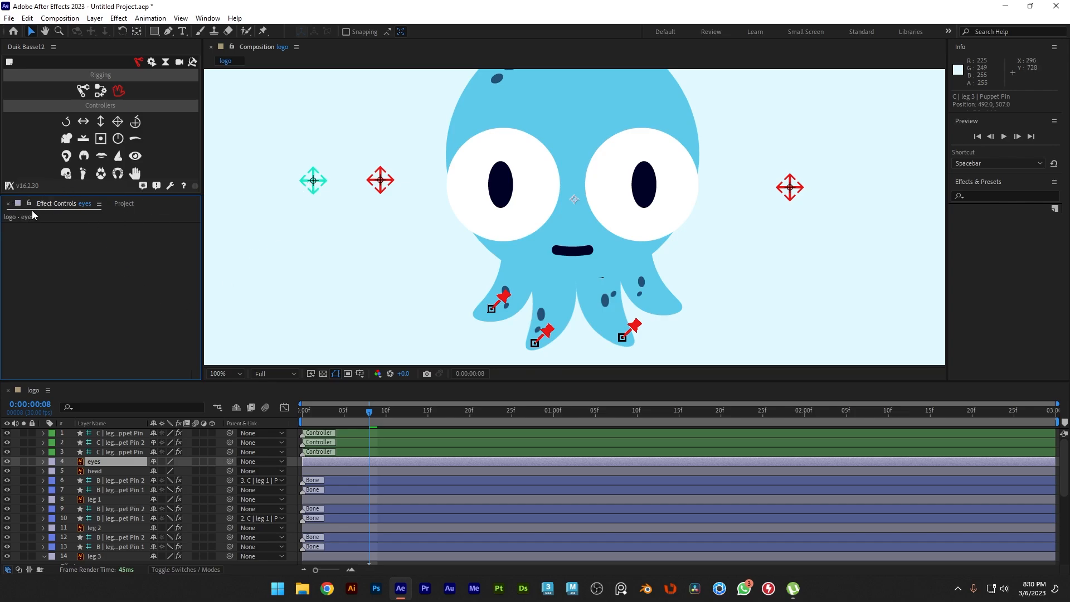
Collapse the leg 3 layer and parent its tip bone, B | leg 3 | Puppet Pin 1, to C | leg 3 | Puppet Pin.
{"action": "left_click", "coordinate": [135, 432]}
{"action": "scroll", "coordinate": [106, 534], "scroll_direction": "down", "scroll_amount": 3}
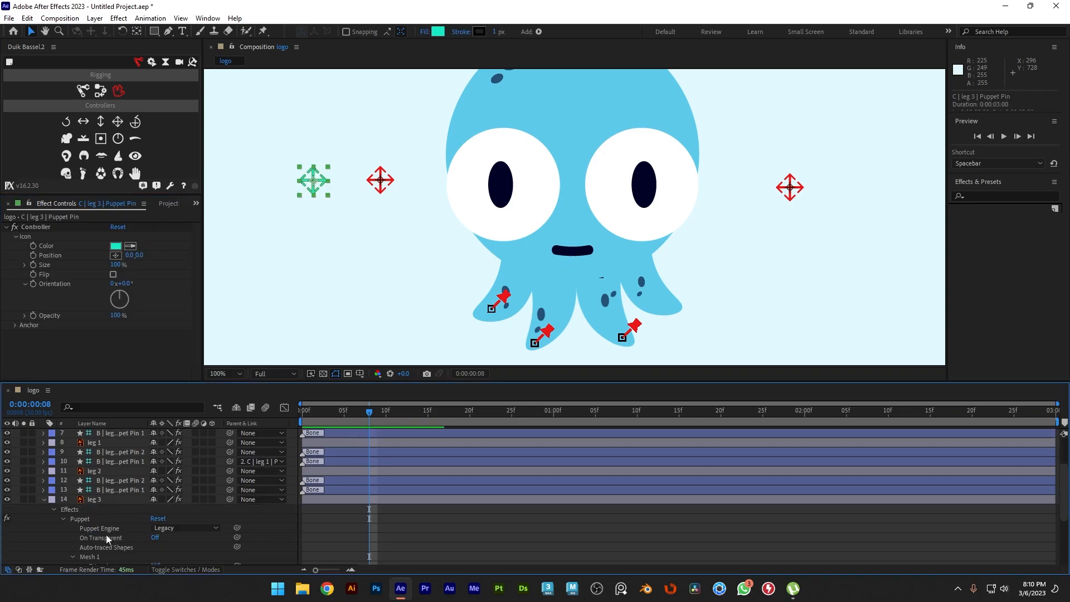
{"action": "scroll", "coordinate": [81, 512], "scroll_direction": "down", "scroll_amount": 3}
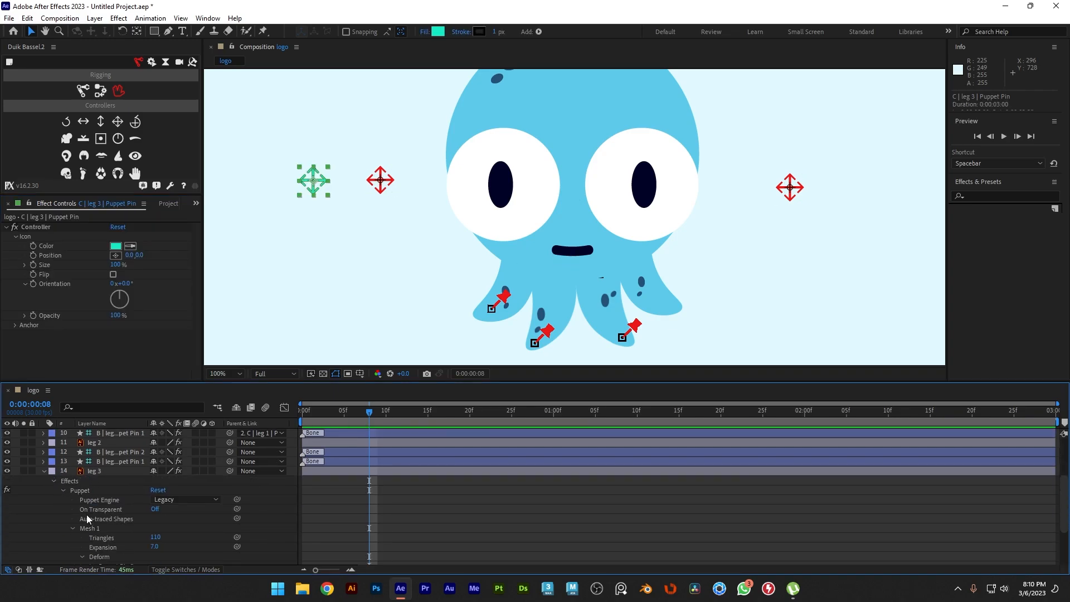
{"action": "left_click", "coordinate": [45, 443]}
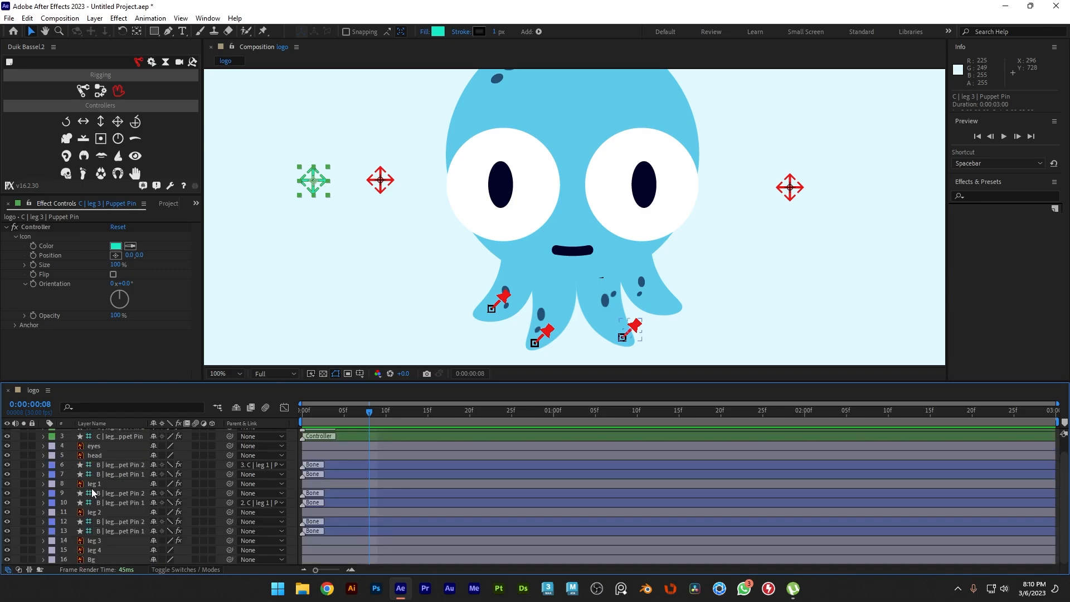
{"action": "left_click", "coordinate": [135, 531]}
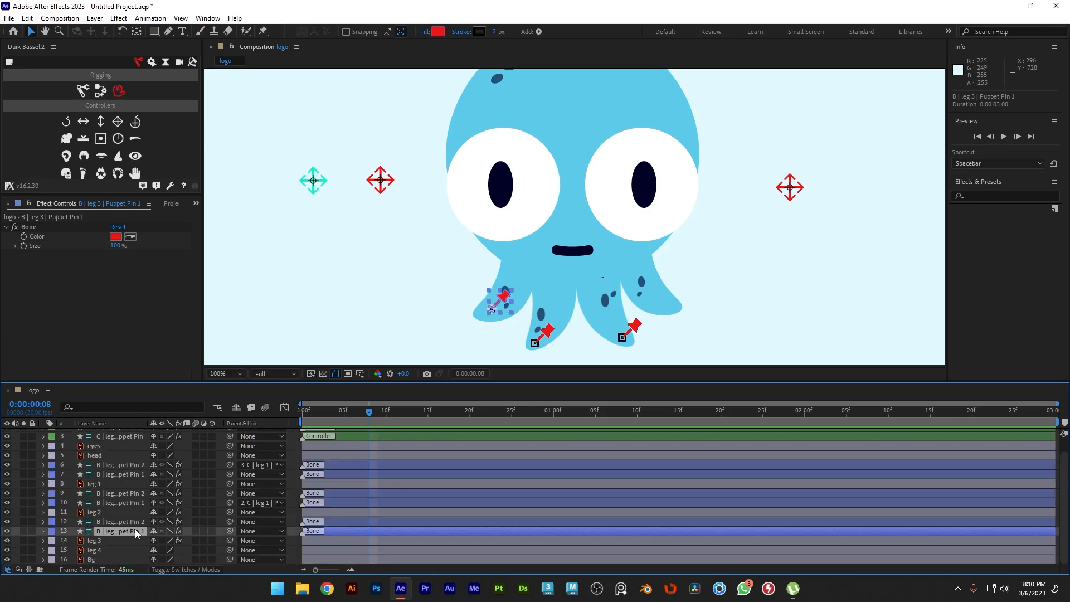
{"action": "left_click", "coordinate": [134, 520]}
{"action": "left_click", "coordinate": [133, 531]}
{"action": "left_click_drag", "start_coordinate": [229, 532], "coordinate": [118, 433]}
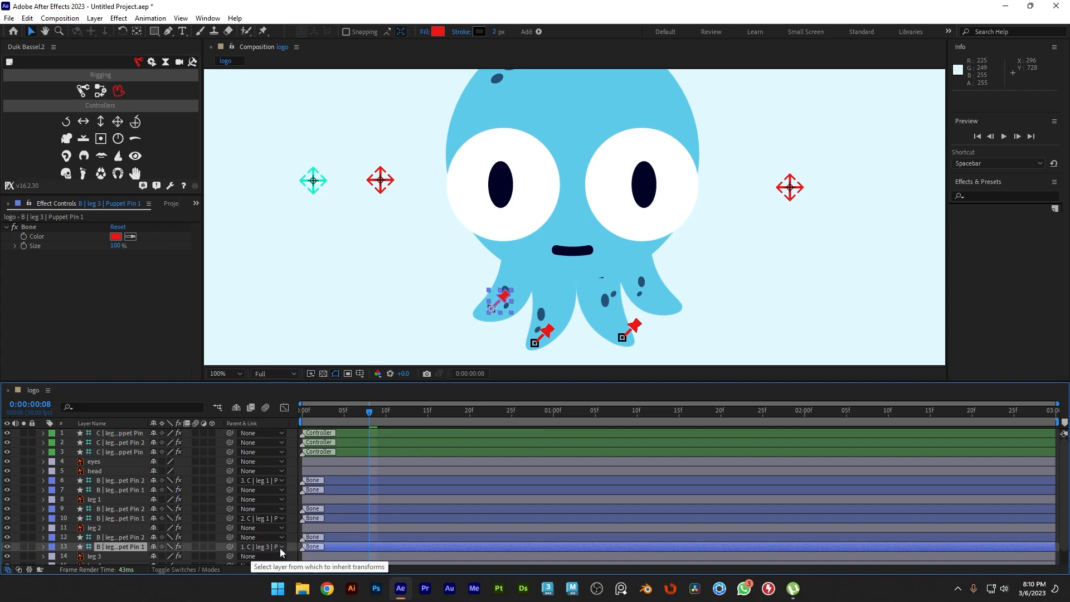
{"action": "left_click", "coordinate": [282, 549]}
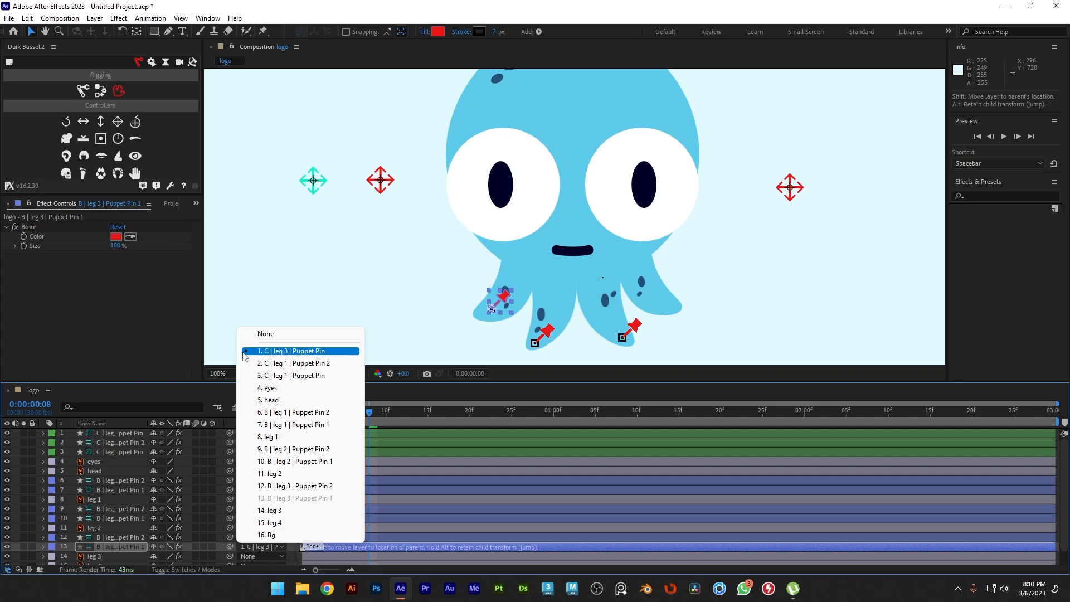
{"action": "left_click", "coordinate": [125, 543]}
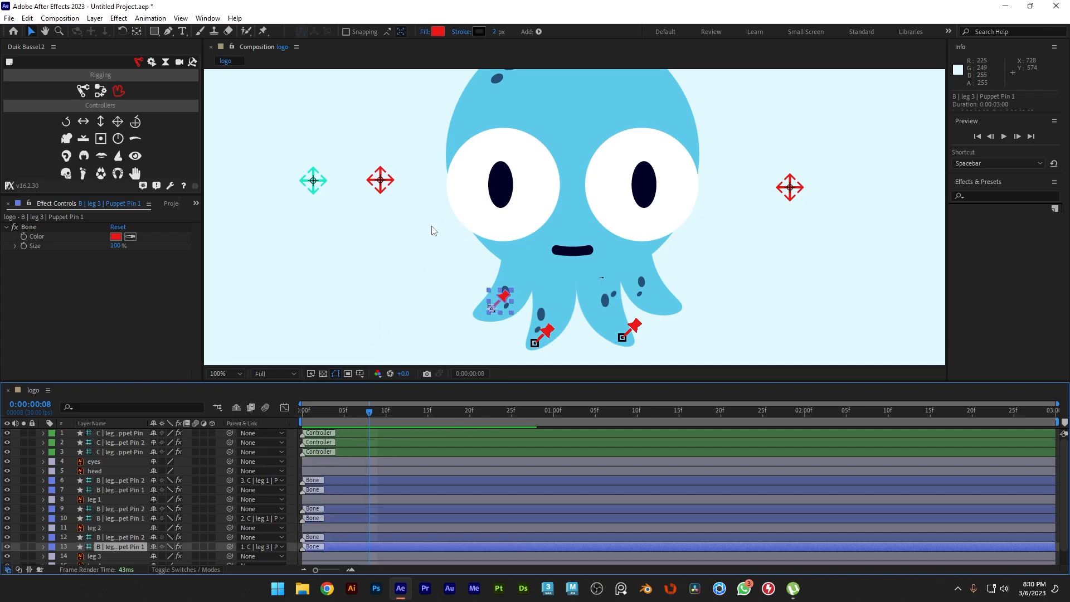
Select the leg 3 controller and move it to about 484, 495 to raise the leg's tip.
{"action": "key", "text": "comma"}
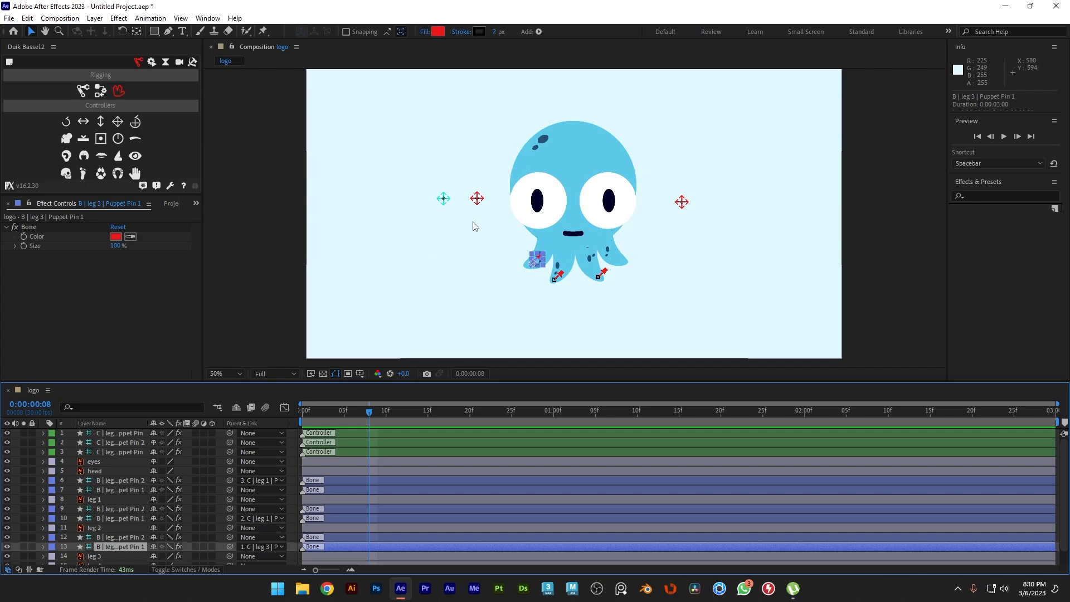
{"action": "left_click", "coordinate": [123, 435]}
{"action": "key", "text": "period"}
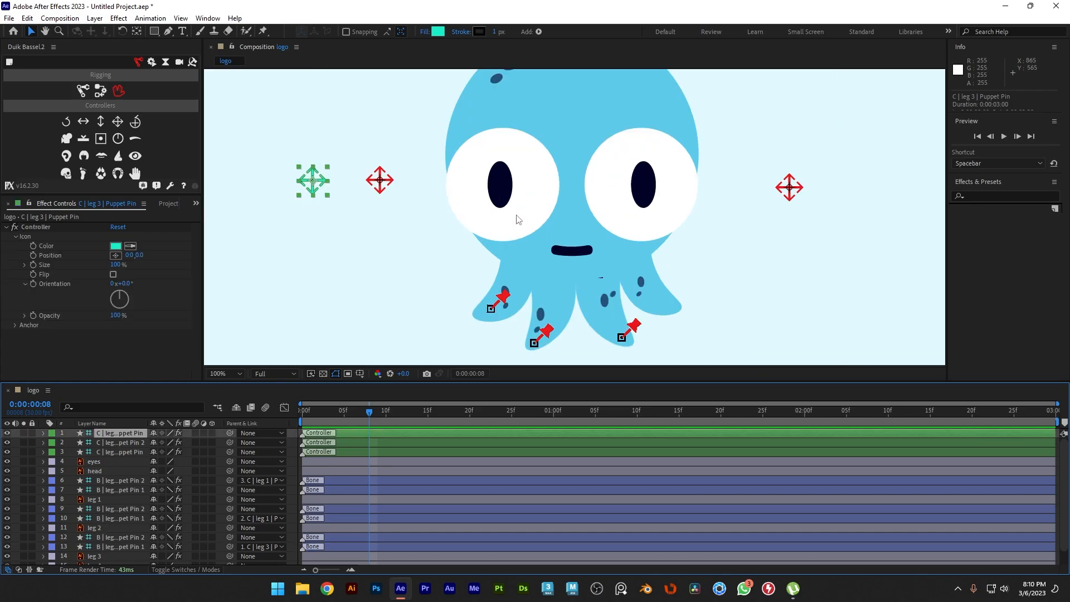
{"action": "mouse_move", "coordinate": [310, 182]}
{"action": "left_mouse_down"}
{"action": "mouse_move", "coordinate": [314, 192]}
{"action": "mouse_move", "coordinate": [304, 176]}
{"action": "left_mouse_up"}
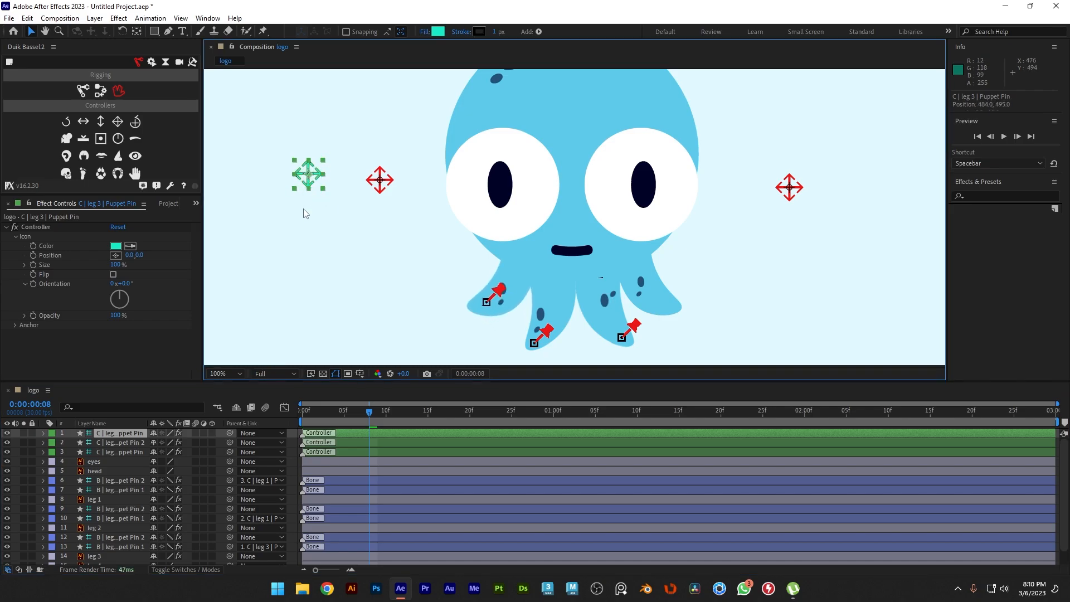
Reveal the leg 3 controller's transform properties and set a position keyframe at 0:00:00:00.
{"action": "left_click", "coordinate": [43, 434]}
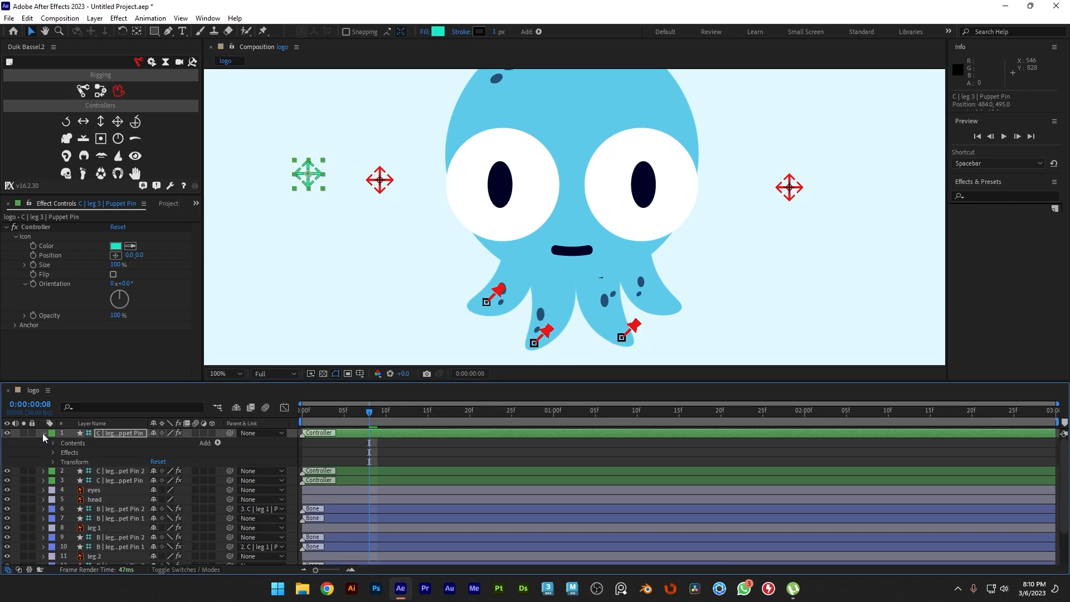
{"action": "left_click", "coordinate": [53, 462]}
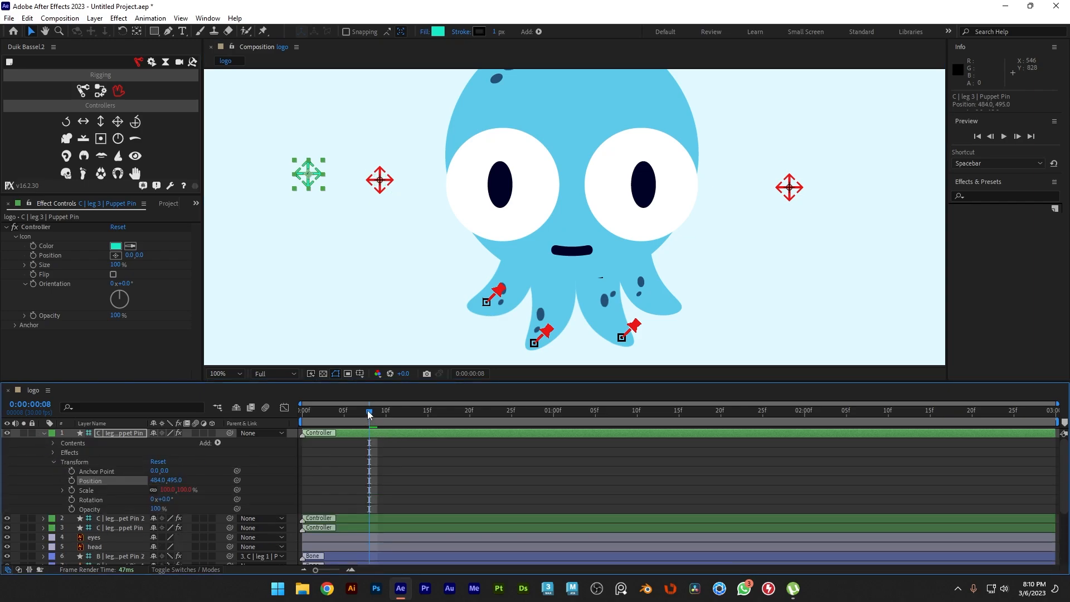
{"action": "left_click_drag", "start_coordinate": [367, 414], "coordinate": [301, 413]}
{"action": "left_click", "coordinate": [72, 480]}
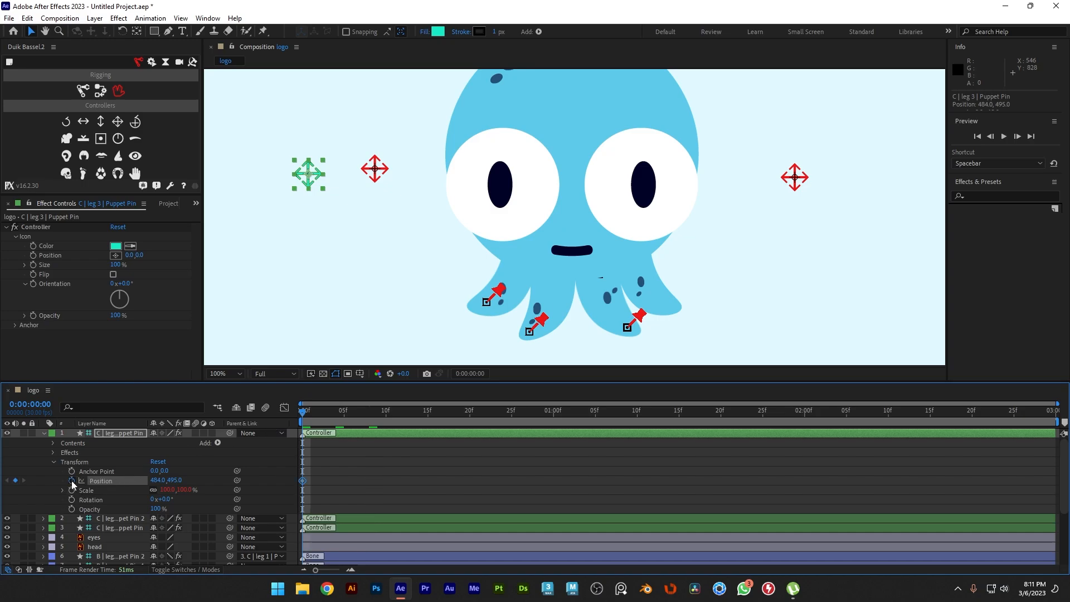
Keyframe the leg 3 controller's position at about 523, 536 at 0:00:00:15 and about 485, 495 at 0:00:01:00.
{"action": "left_click_drag", "start_coordinate": [303, 413], "coordinate": [428, 413]}
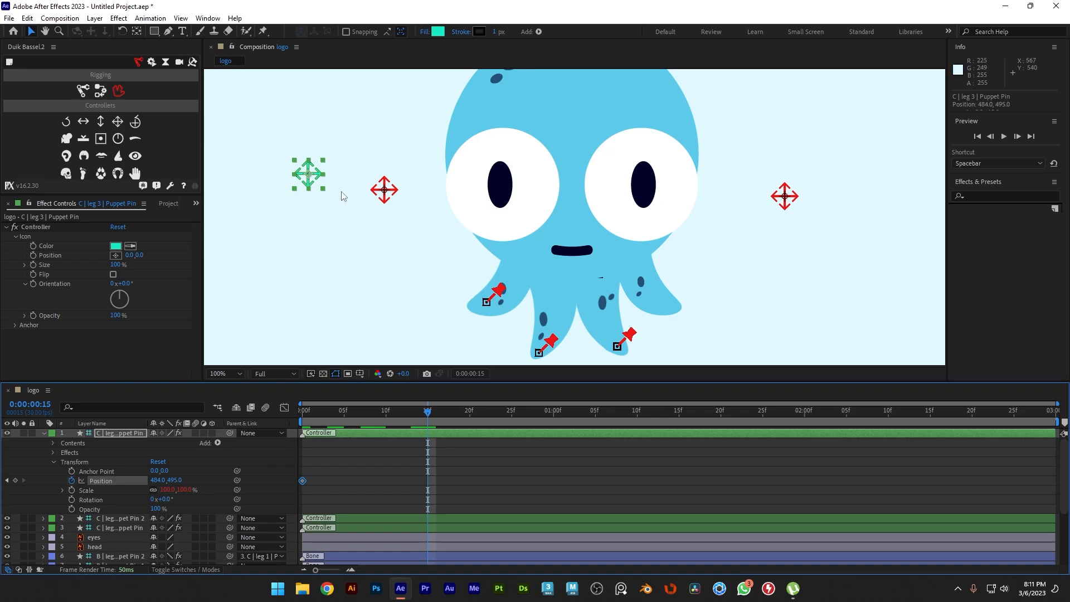
{"action": "left_click_drag", "start_coordinate": [310, 179], "coordinate": [330, 200]}
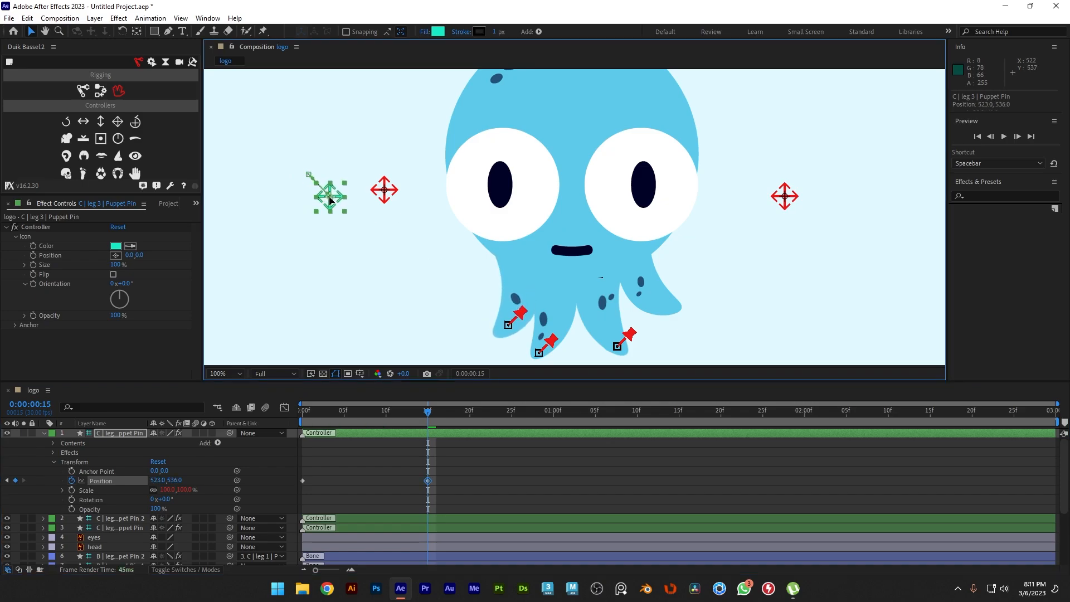
{"action": "left_click_drag", "start_coordinate": [429, 419], "coordinate": [554, 412]}
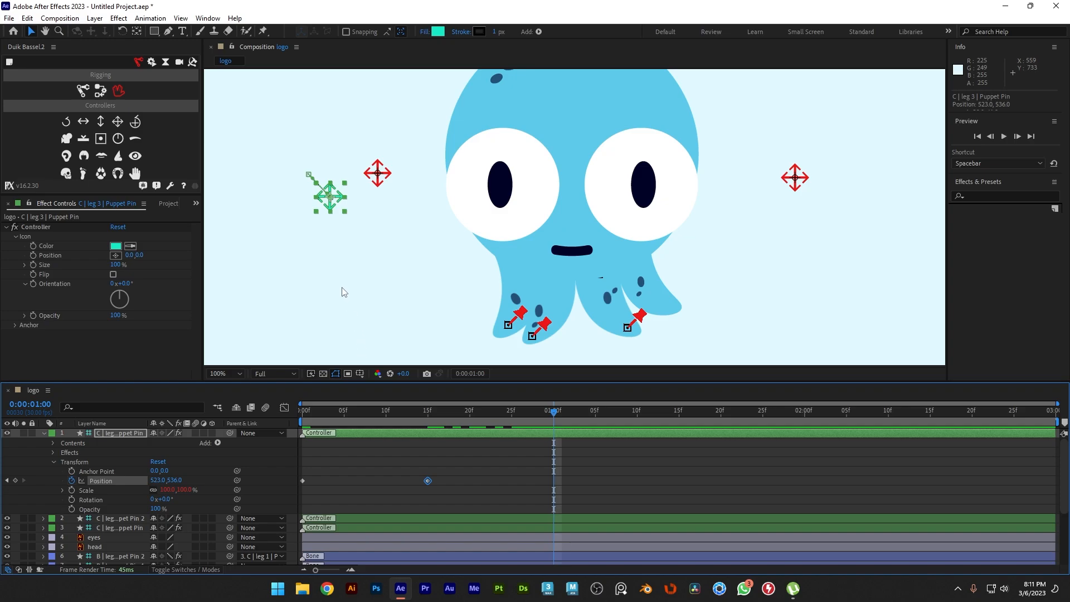
{"action": "left_click_drag", "start_coordinate": [330, 196], "coordinate": [310, 176]}
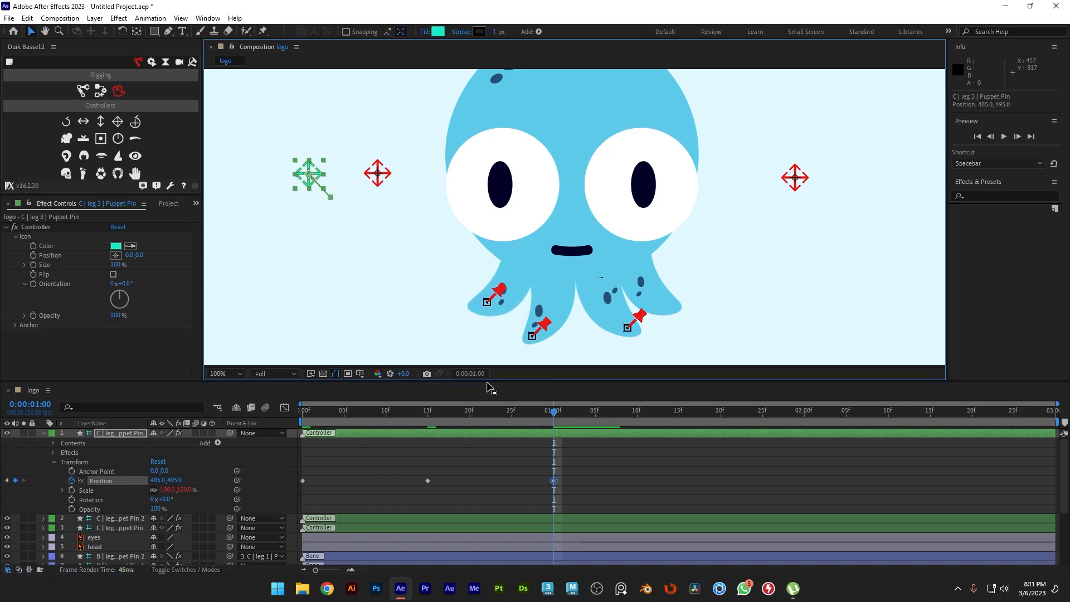
Preview the leg 3 motion from the first frame.
{"action": "left_click_drag", "start_coordinate": [552, 413], "coordinate": [297, 413]}
{"action": "key", "text": "space"}
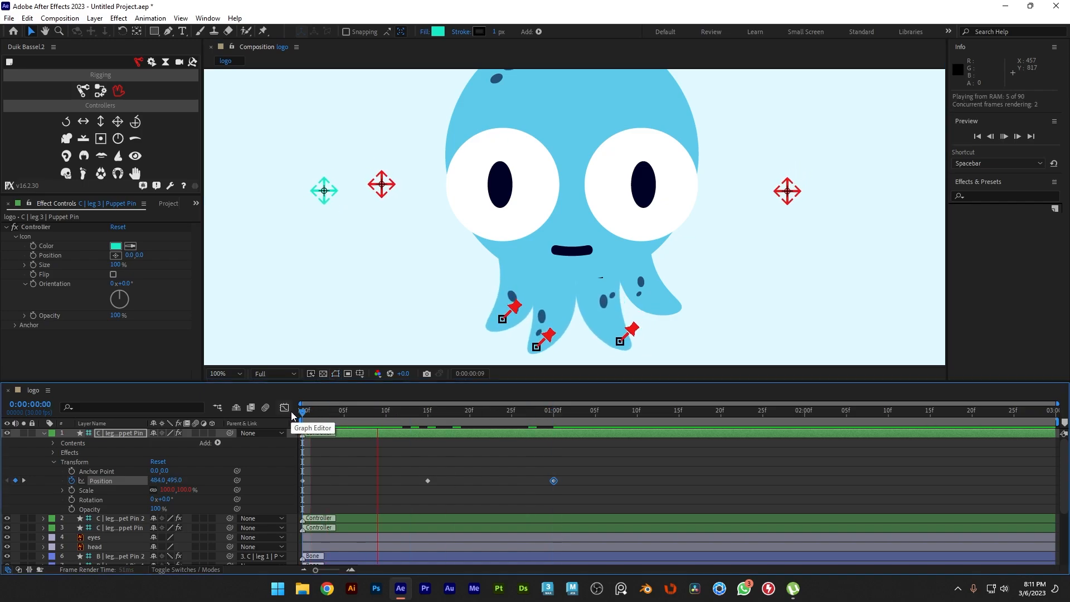
{"action": "key", "text": "space"}
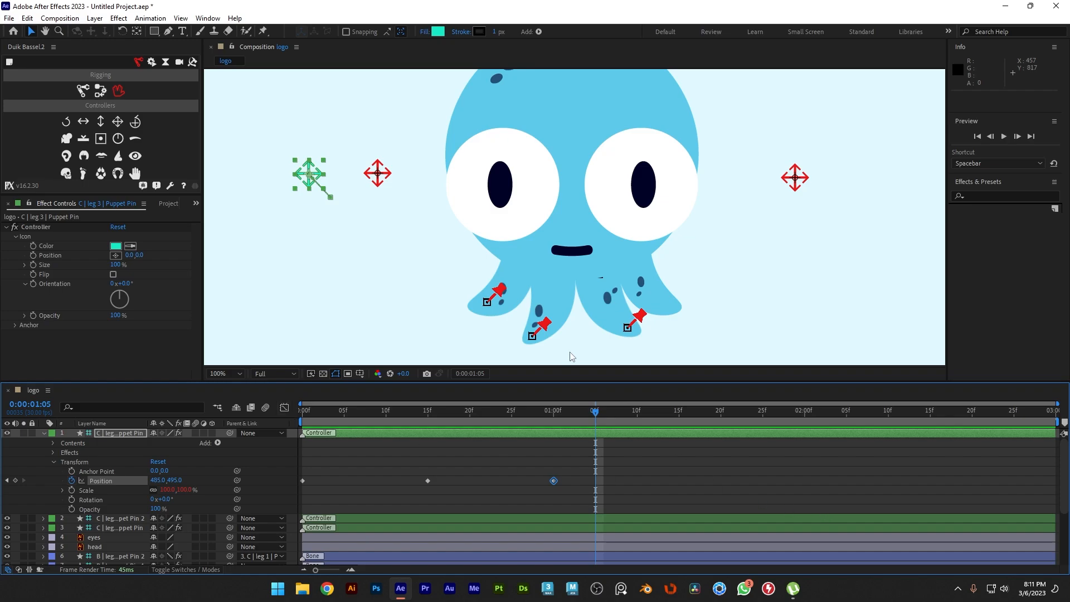
Return to the first frame and collapse the leg 3 controller's properties.
{"action": "key", "text": "comma"}
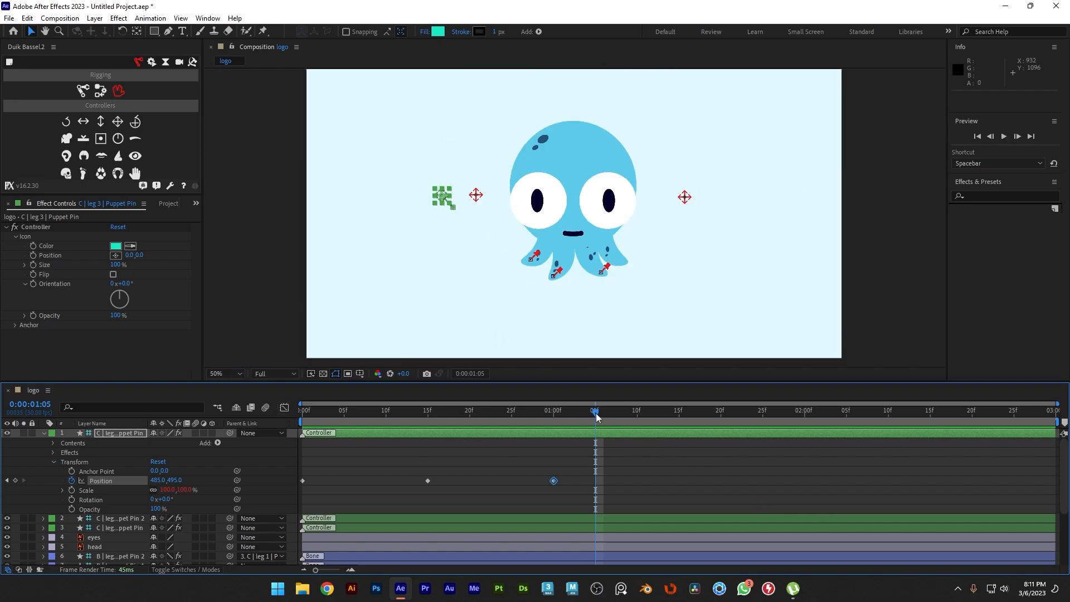
{"action": "left_click_drag", "start_coordinate": [596, 414], "coordinate": [288, 412]}
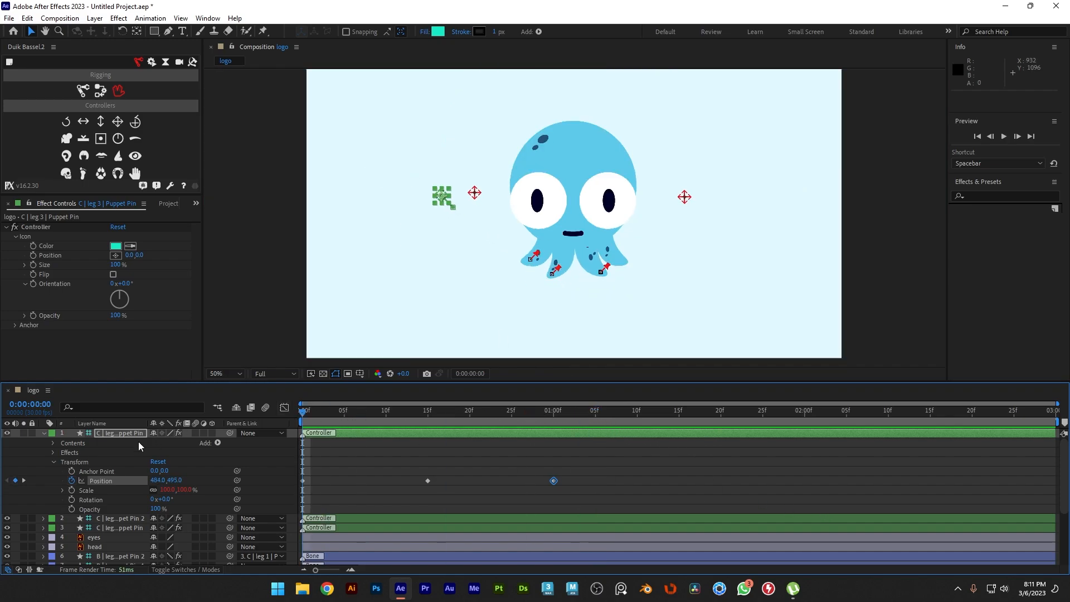
{"action": "left_click", "coordinate": [44, 433]}
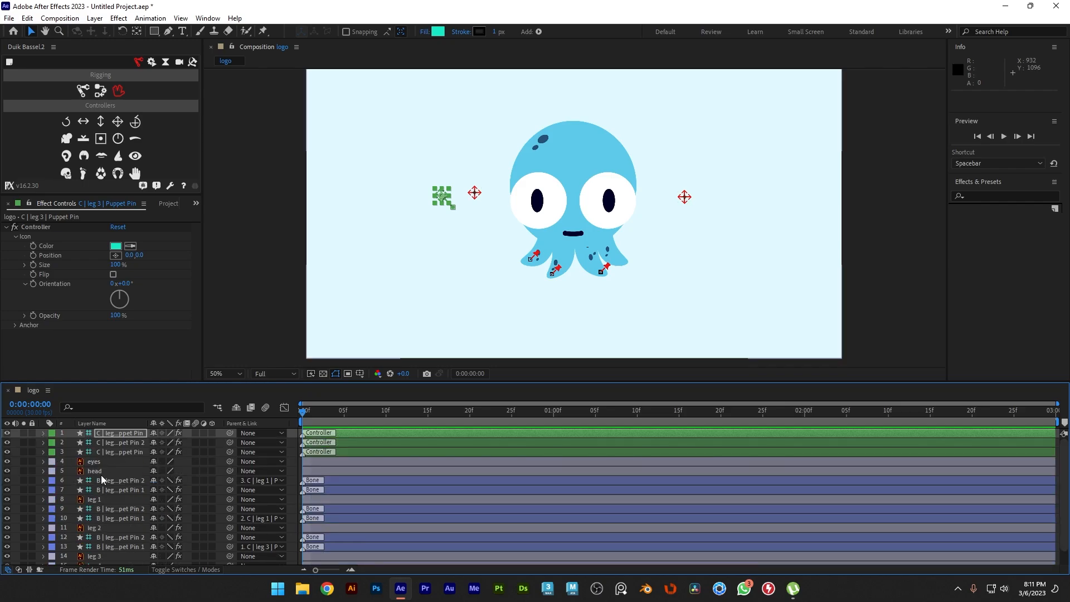
Place two puppet pins on the leg 4 layer, one near the leg's tip and one at its upper base.
{"action": "scroll", "coordinate": [101, 481], "scroll_direction": "down", "scroll_amount": 1}
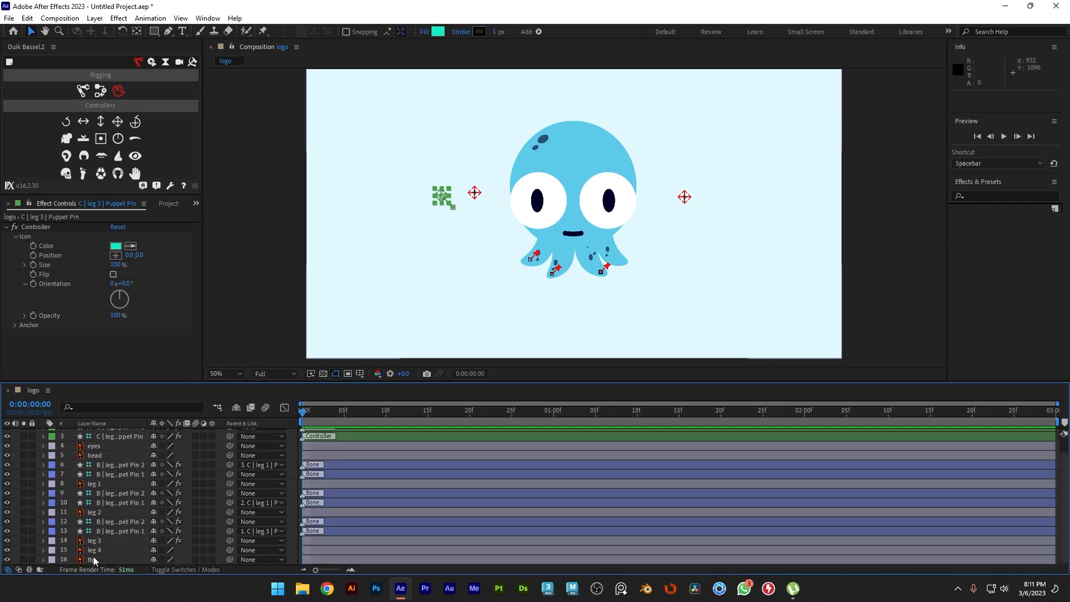
{"action": "left_click", "coordinate": [95, 550]}
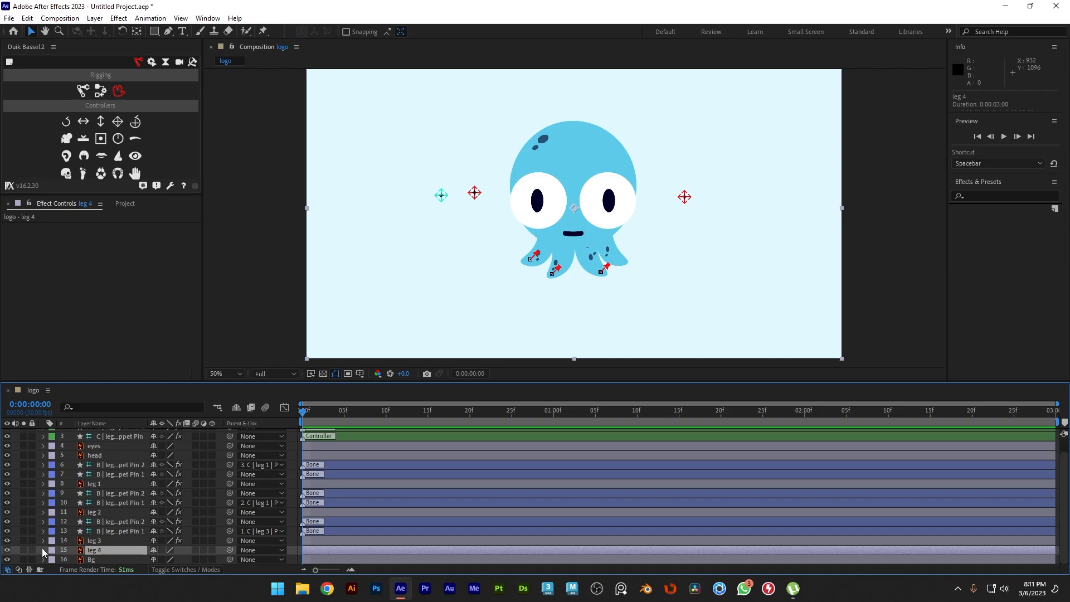
{"action": "left_click", "coordinate": [263, 31]}
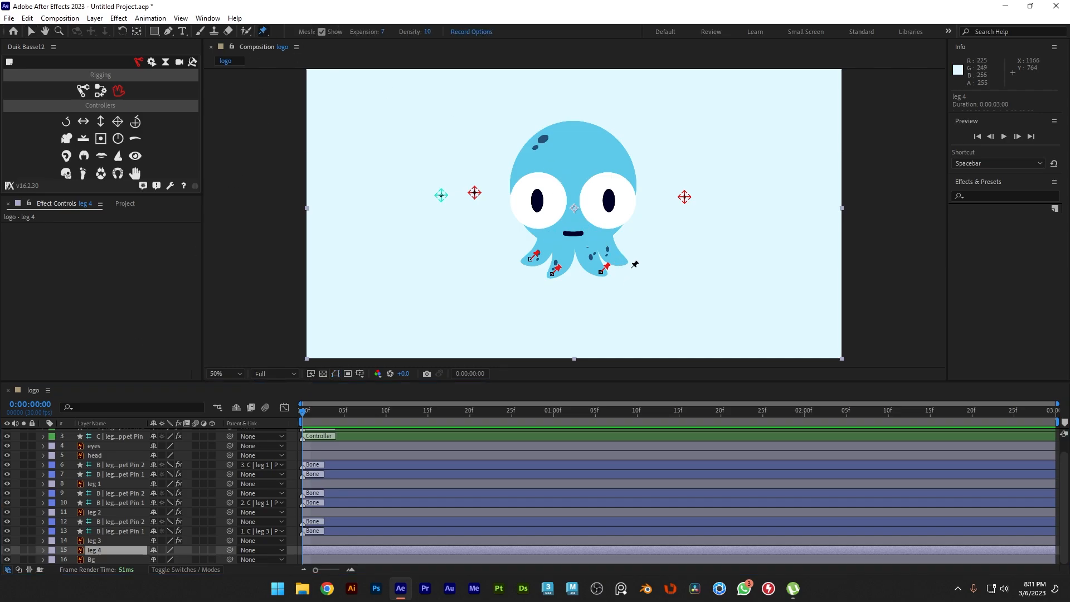
{"action": "scroll", "coordinate": [634, 264], "scroll_direction": "up", "scroll_amount": 1}
{"action": "scroll", "coordinate": [676, 284], "scroll_direction": "up", "scroll_amount": 1}
{"action": "left_click_drag", "start_coordinate": [718, 297], "coordinate": [494, 156]}
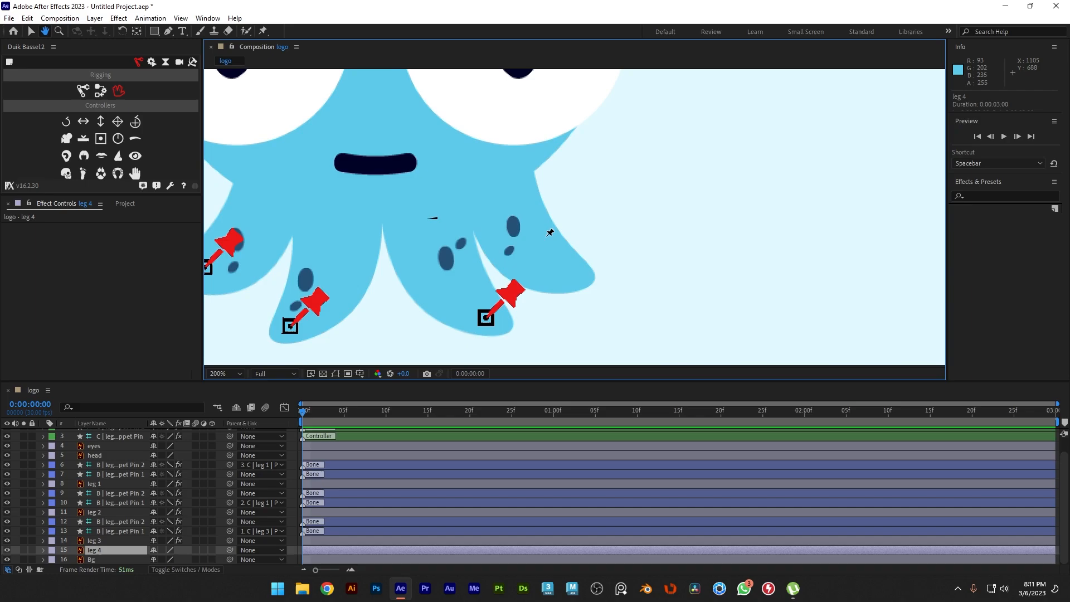
{"action": "left_click", "coordinate": [564, 269]}
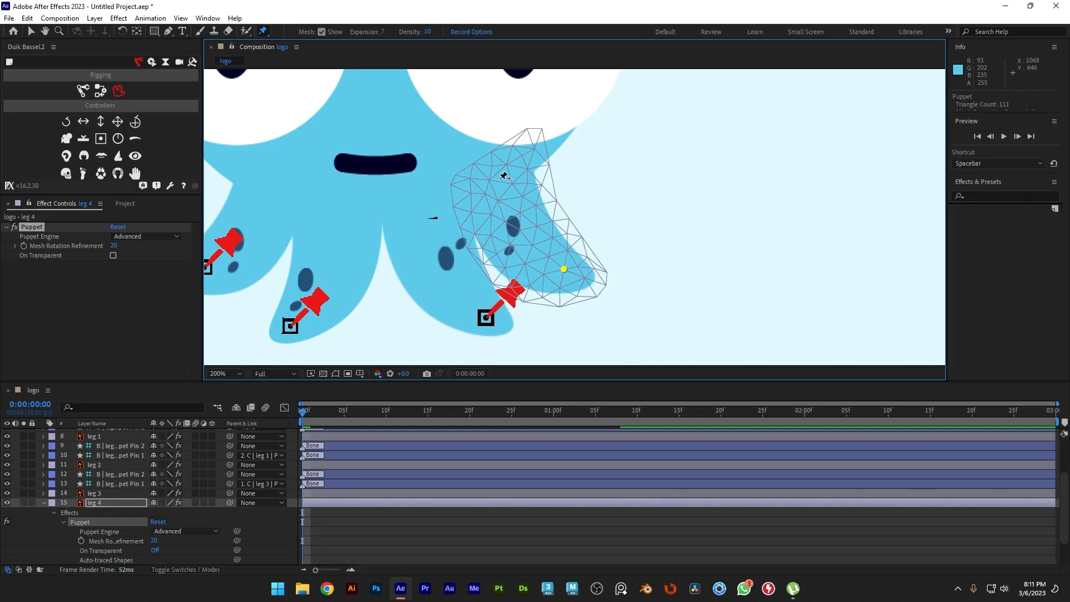
{"action": "left_click", "coordinate": [500, 176]}
Switch leg 4's Puppet engine to Legacy and add Duik bones to both of its puppet pins.
{"action": "left_click", "coordinate": [200, 532]}
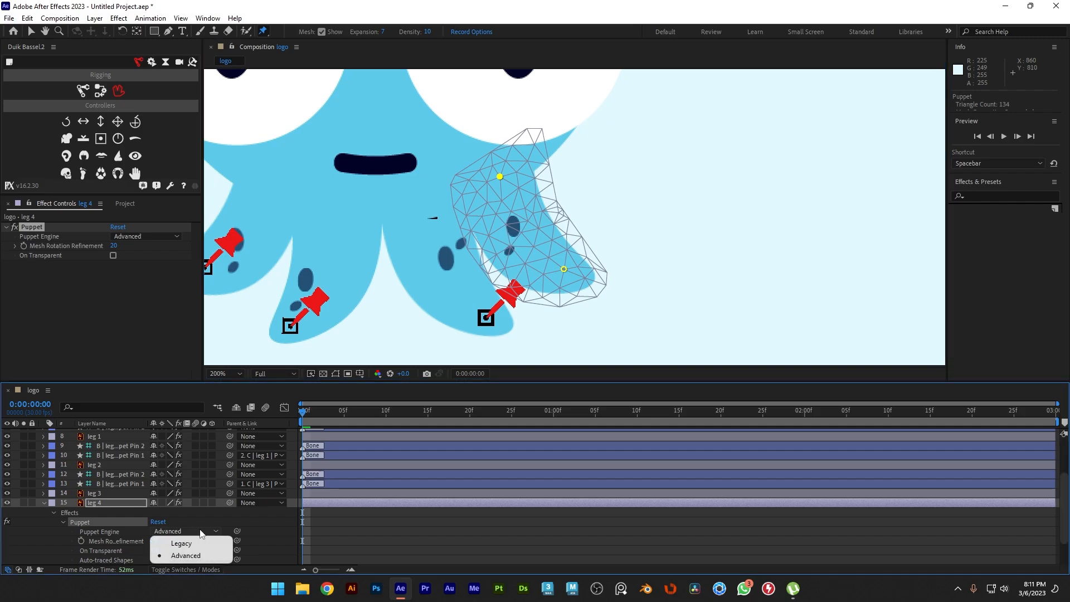
{"action": "left_click", "coordinate": [181, 543]}
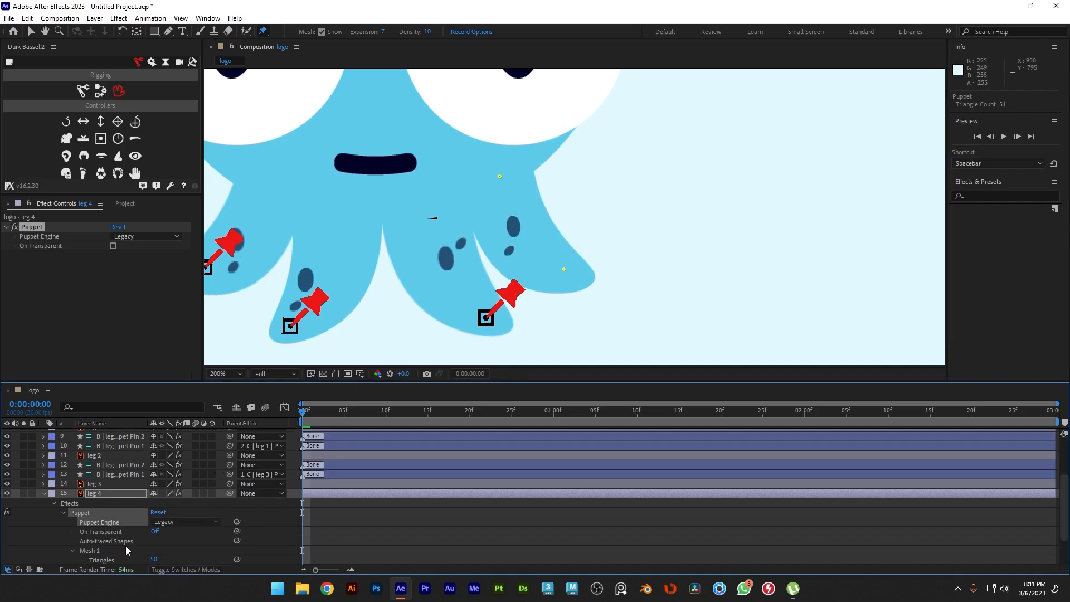
{"action": "scroll", "coordinate": [133, 552], "scroll_direction": "down", "scroll_amount": 2}
{"action": "left_click", "coordinate": [81, 551]}
{"action": "scroll", "coordinate": [132, 519], "scroll_direction": "down", "scroll_amount": 3}
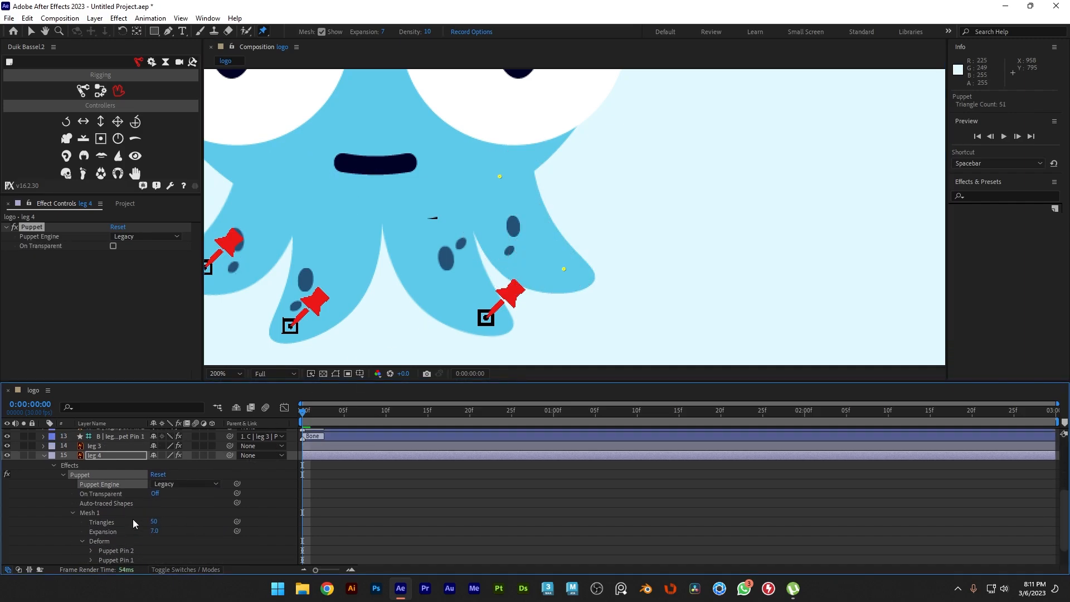
{"action": "left_click", "coordinate": [128, 530]}
{"action": "left_click", "coordinate": [129, 526], "text": "shift"}
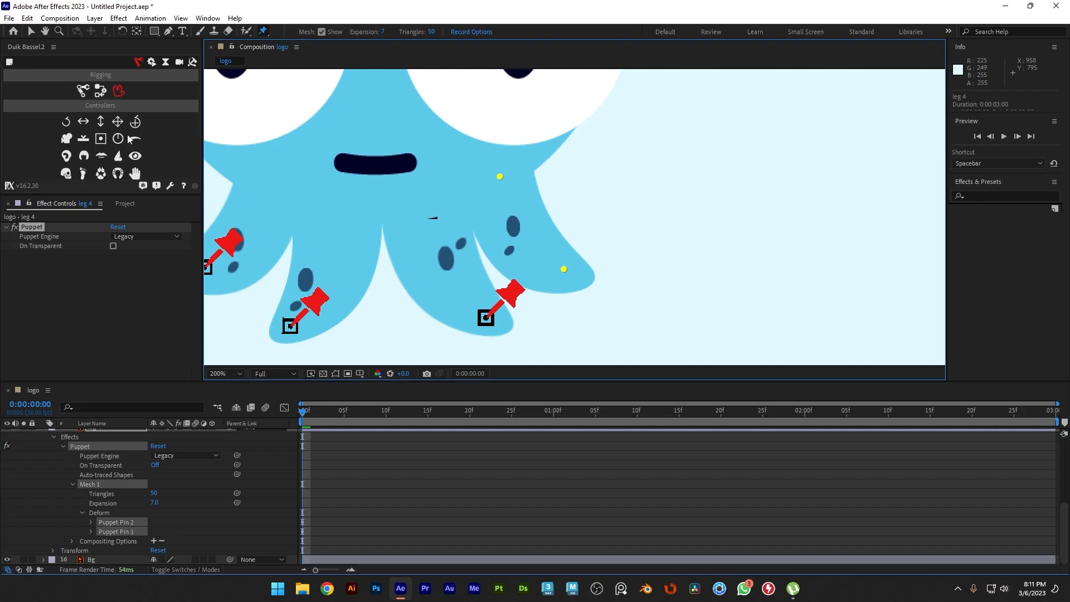
{"action": "left_click", "coordinate": [95, 94]}
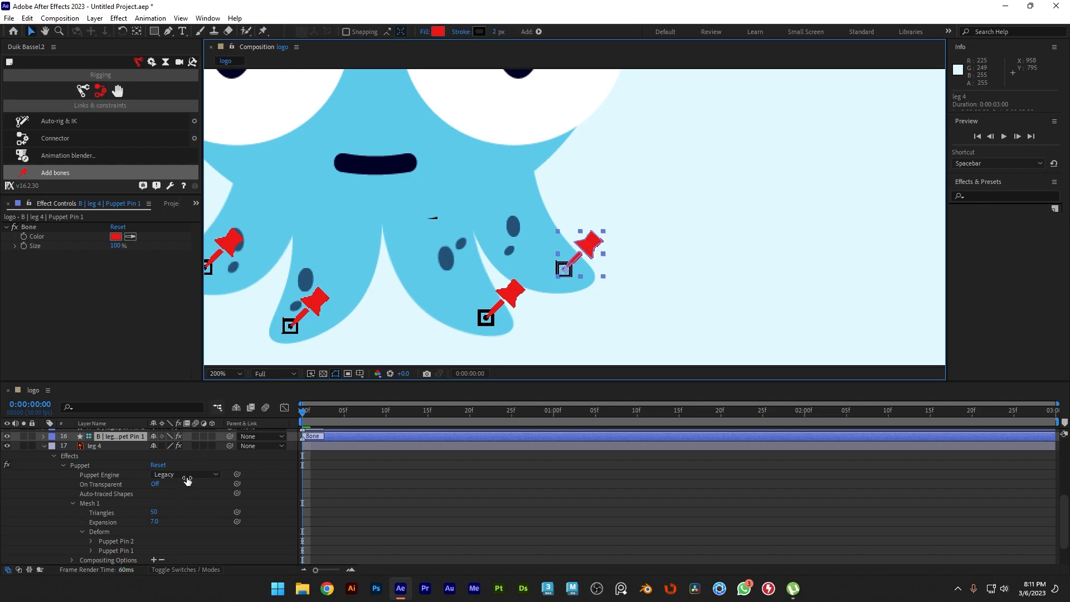
Keep leg 4's Puppet engine on Legacy and set the Mesh 1 triangles to 130.
{"action": "left_click", "coordinate": [186, 474]}
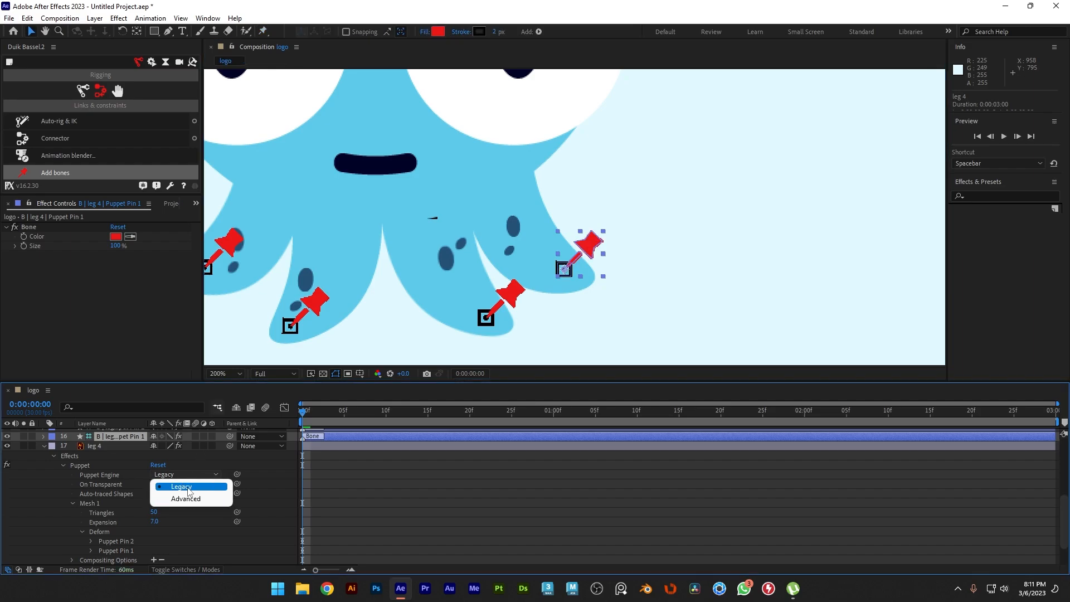
{"action": "left_click", "coordinate": [177, 486]}
{"action": "scroll", "coordinate": [140, 455], "scroll_direction": "up", "scroll_amount": 2}
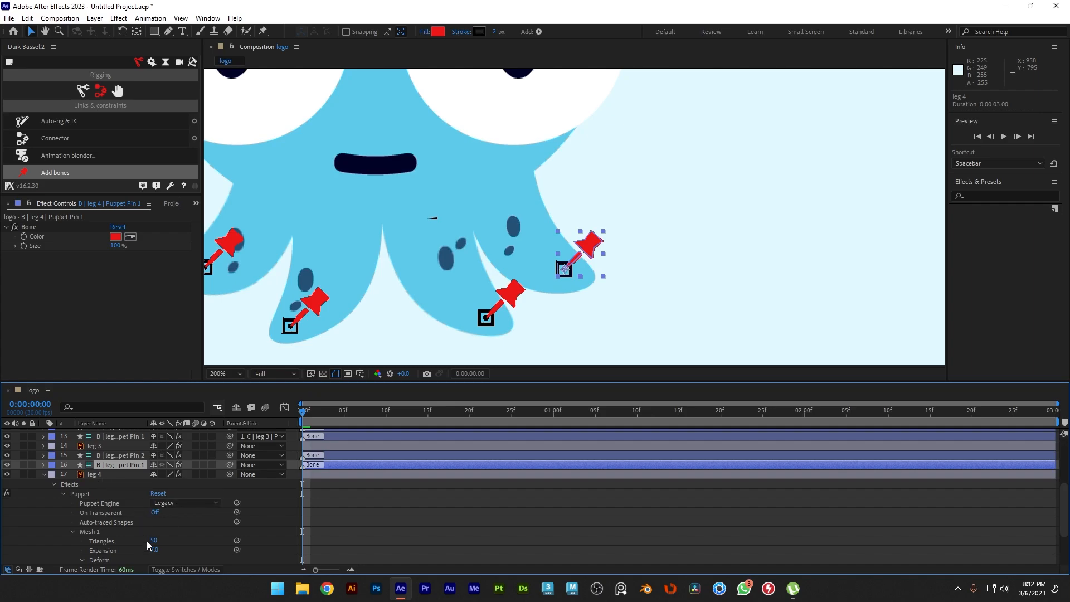
{"action": "left_click_drag", "start_coordinate": [152, 540], "coordinate": [156, 542]}
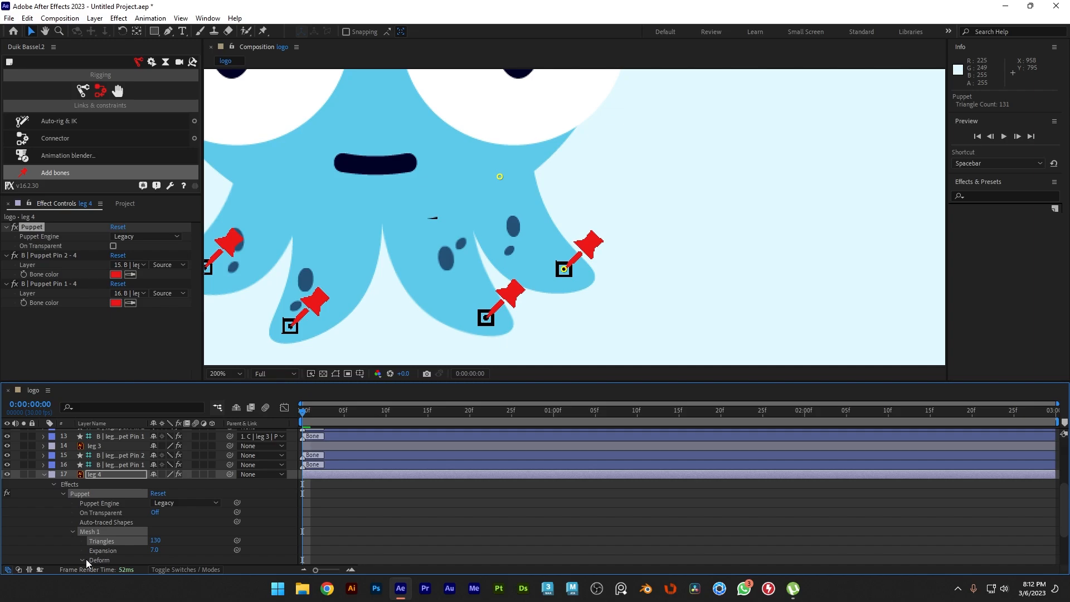
Create a Duik position controller with leg 4's Puppet Pin 1 selected.
{"action": "scroll", "coordinate": [90, 554], "scroll_direction": "down", "scroll_amount": 2}
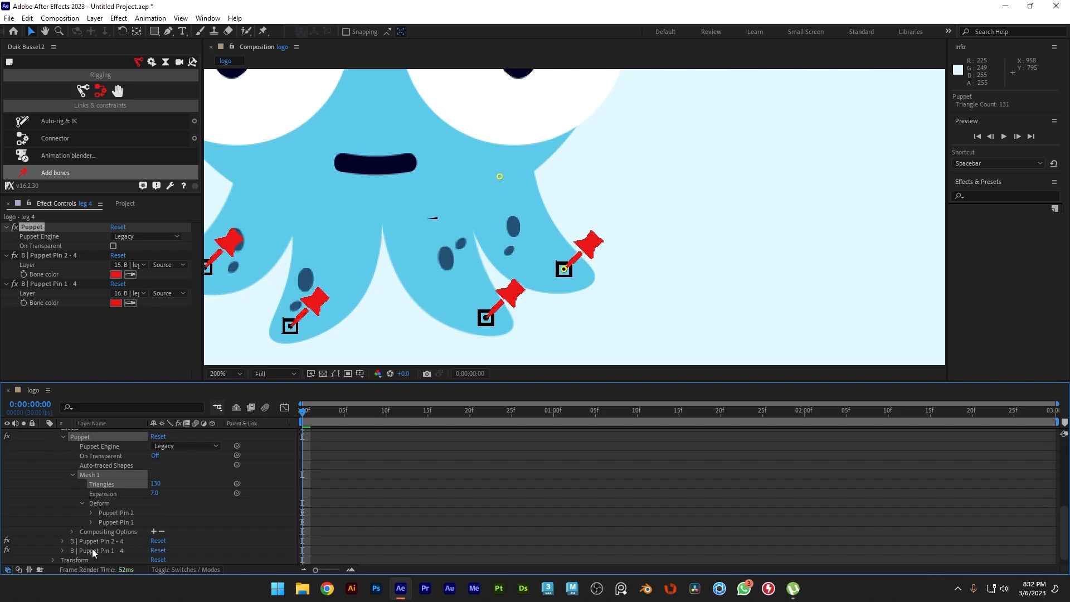
{"action": "left_click", "coordinate": [127, 522]}
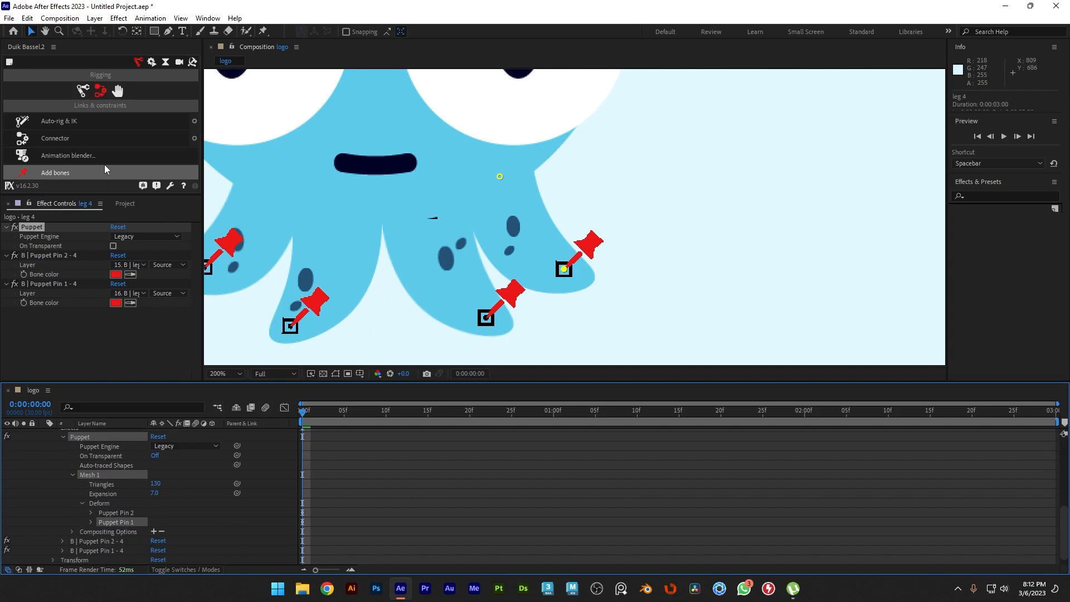
{"action": "left_click", "coordinate": [120, 89]}
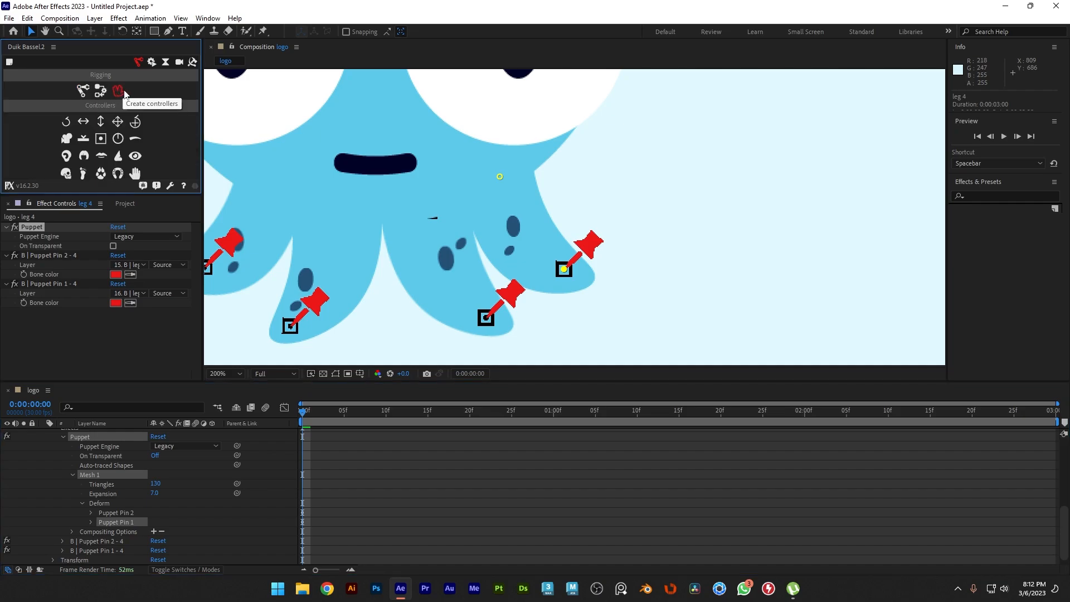
{"action": "left_click", "coordinate": [117, 126]}
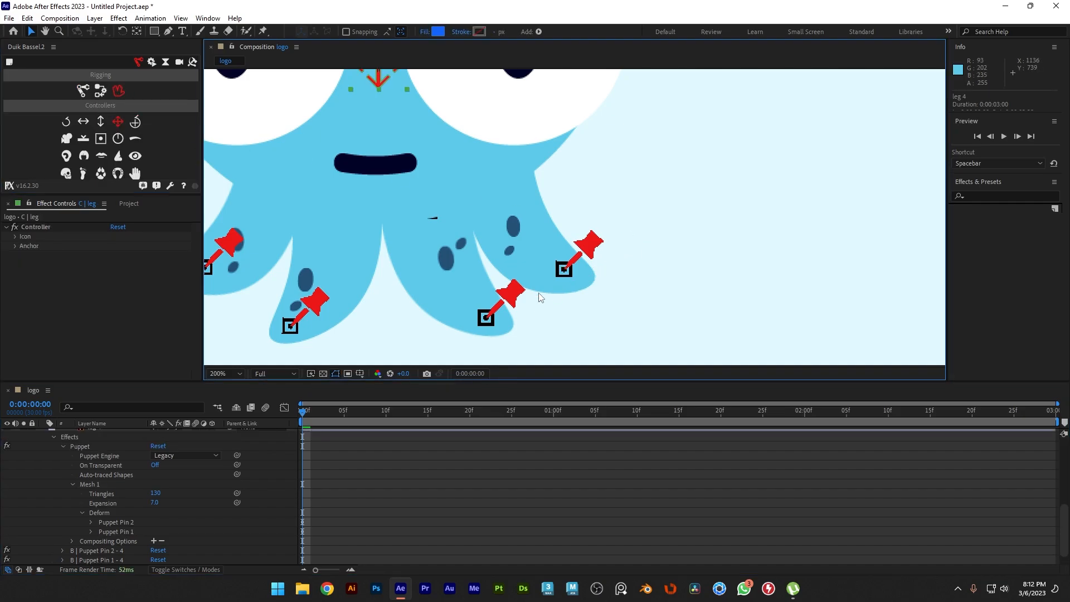
Move the new C | leg controller beside the octopus to about 1456, 498, just outside the existing right-hand controller.
{"action": "scroll", "coordinate": [537, 293], "scroll_direction": "down", "scroll_amount": 2}
{"action": "scroll", "coordinate": [538, 162], "scroll_direction": "up", "scroll_amount": 1}
{"action": "scroll", "coordinate": [507, 194], "scroll_direction": "down", "scroll_amount": 1}
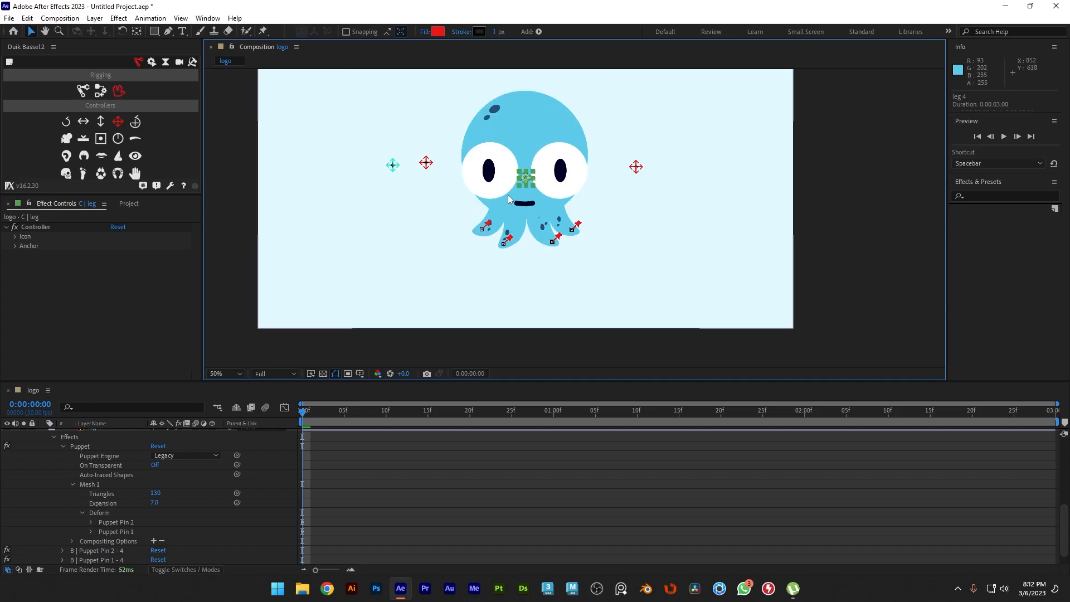
{"action": "left_click_drag", "start_coordinate": [532, 184], "coordinate": [617, 201]}
{"action": "key", "text": "v"}
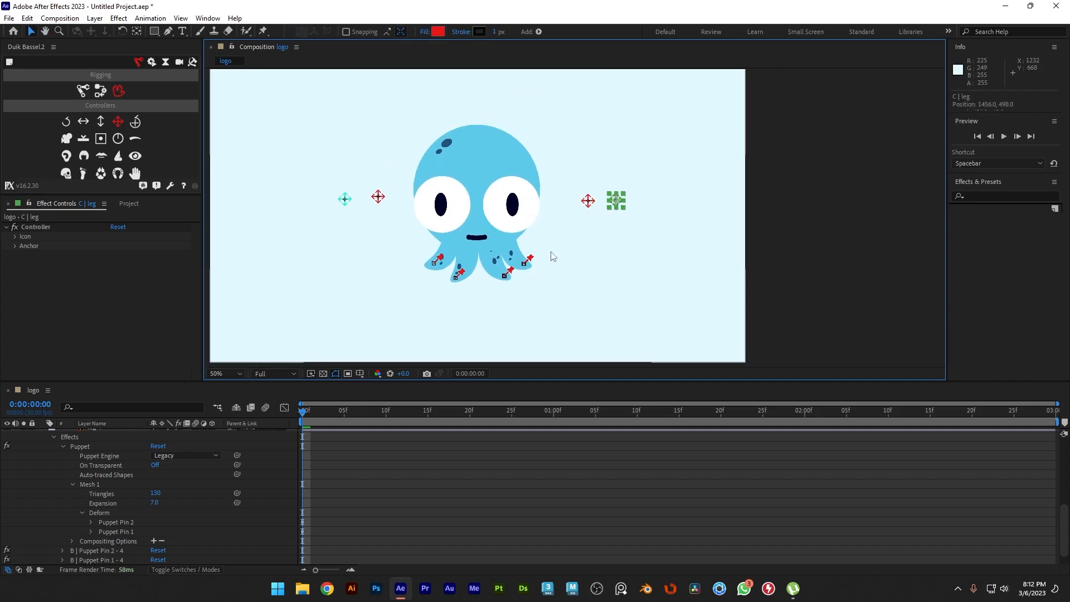
Collapse the leg 4 layer and parent its Puppet Pin 1 bone to the new C | leg controller.
{"action": "scroll", "coordinate": [152, 463], "scroll_direction": "up", "scroll_amount": 6}
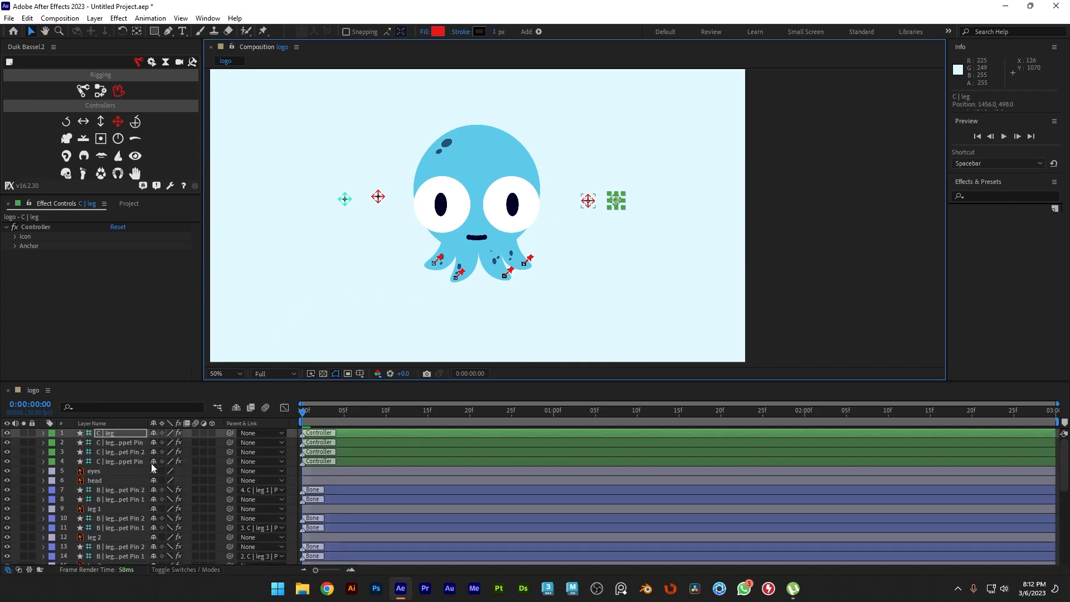
{"action": "scroll", "coordinate": [149, 464], "scroll_direction": "down", "scroll_amount": 3}
{"action": "scroll", "coordinate": [167, 480], "scroll_direction": "down", "scroll_amount": 3}
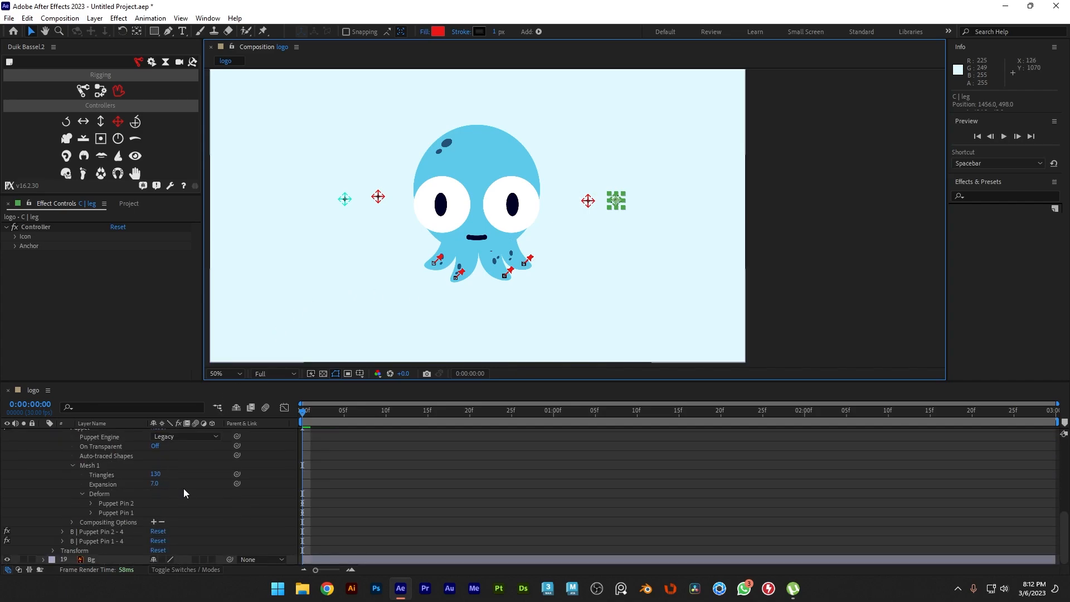
{"action": "scroll", "coordinate": [104, 490], "scroll_direction": "up", "scroll_amount": 3}
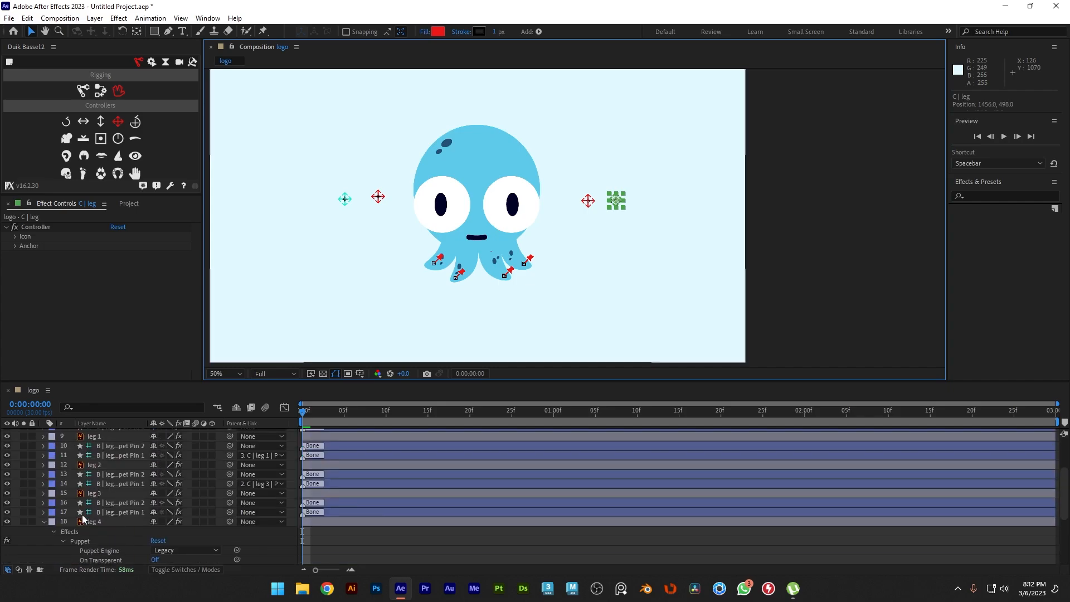
{"action": "left_click", "coordinate": [43, 492]}
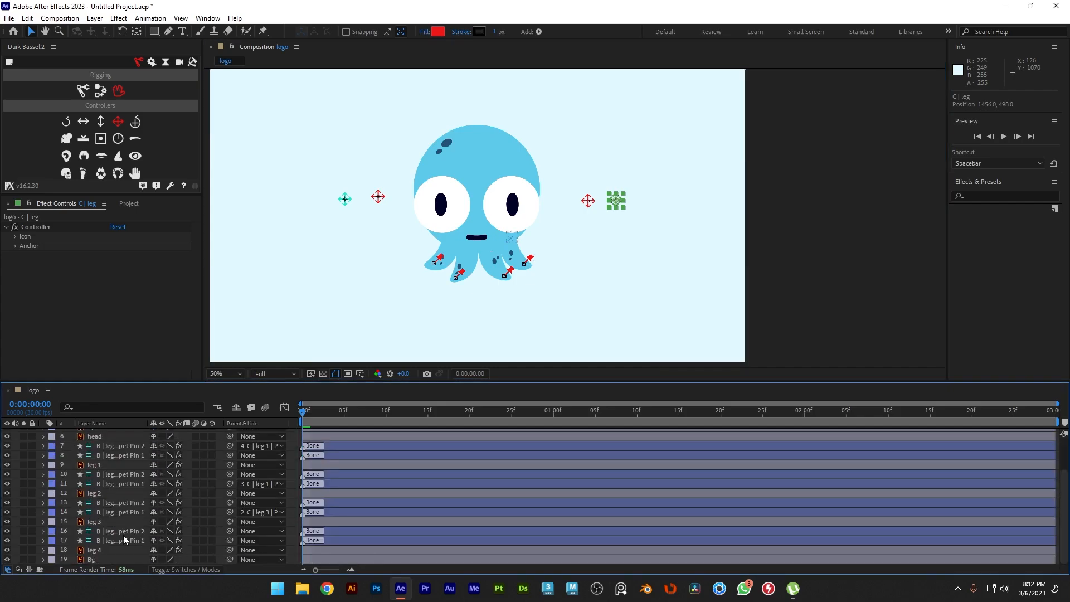
{"action": "left_click", "coordinate": [120, 540]}
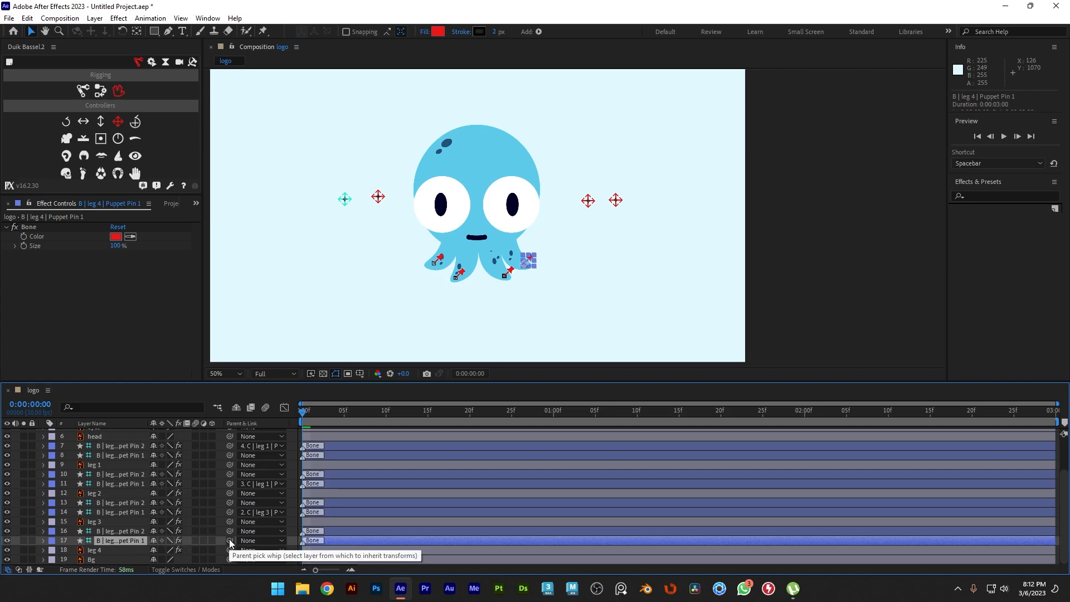
{"action": "left_click_drag", "start_coordinate": [229, 540], "coordinate": [112, 433]}
{"action": "scroll", "coordinate": [184, 511], "scroll_direction": "up", "scroll_amount": 1}
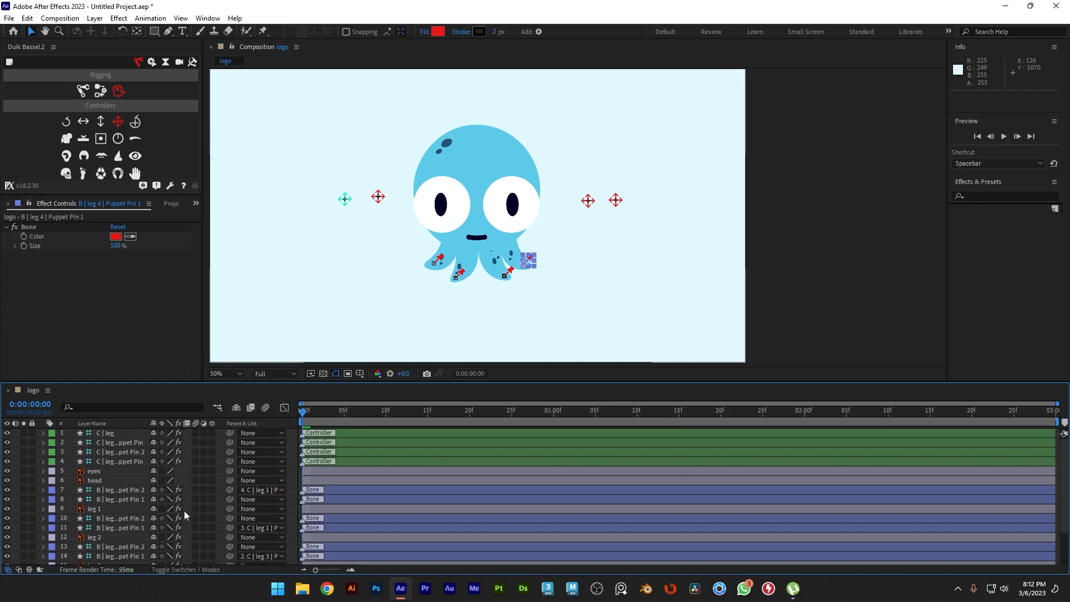
{"action": "scroll", "coordinate": [184, 511], "scroll_direction": "down", "scroll_amount": 2}
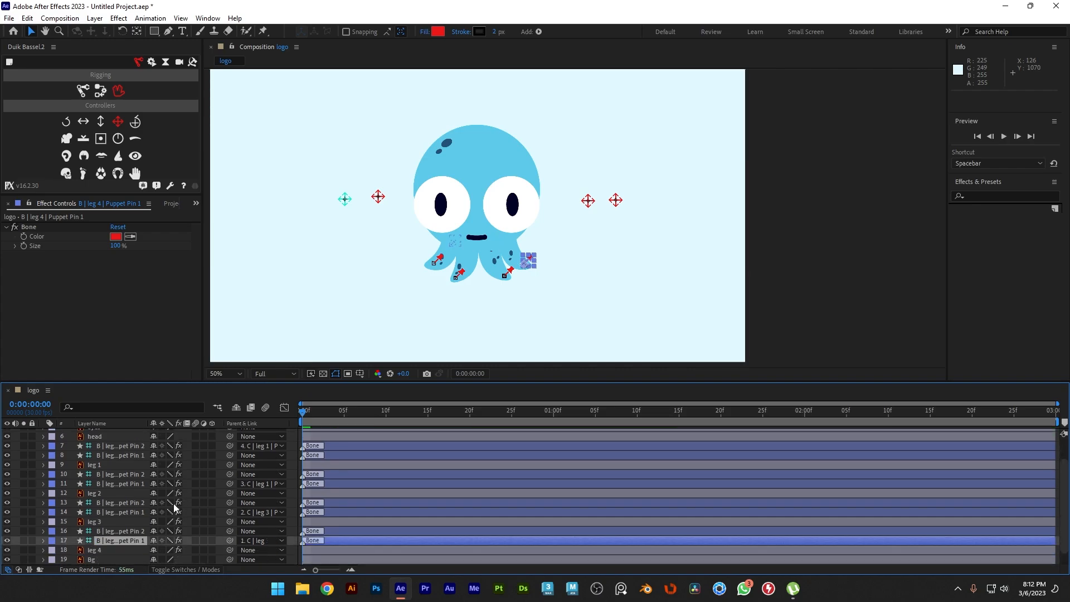
{"action": "left_click", "coordinate": [283, 541]}
{"action": "left_click", "coordinate": [297, 295]}
Set the C | leg controller's icon color to blue, hex 2718EC.
{"action": "scroll", "coordinate": [97, 473], "scroll_direction": "up", "scroll_amount": 2}
{"action": "left_click", "coordinate": [117, 433]}
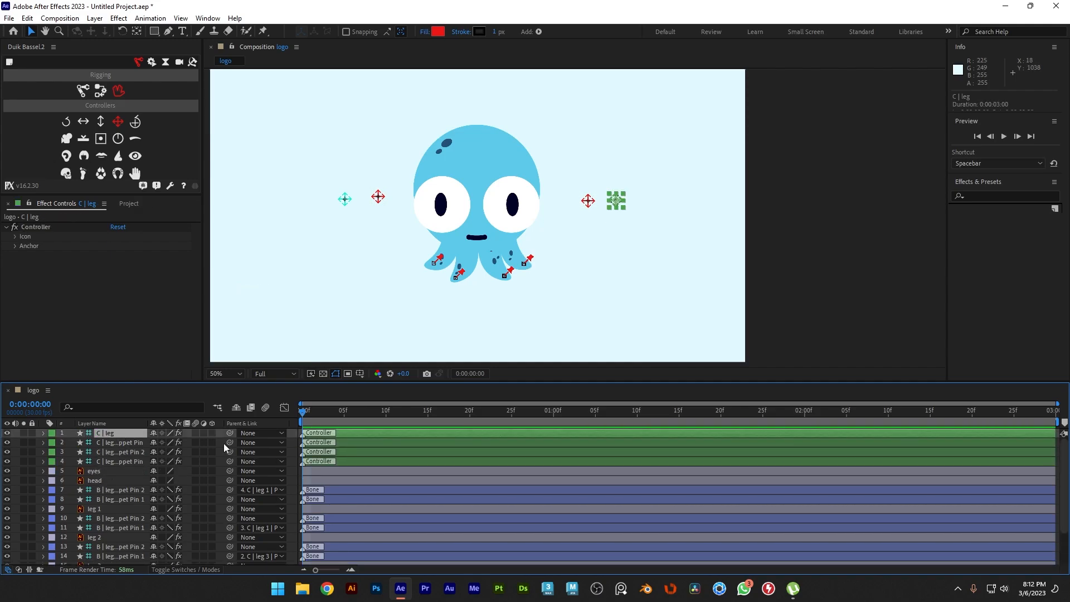
{"action": "scroll", "coordinate": [186, 512], "scroll_direction": "down", "scroll_amount": 1}
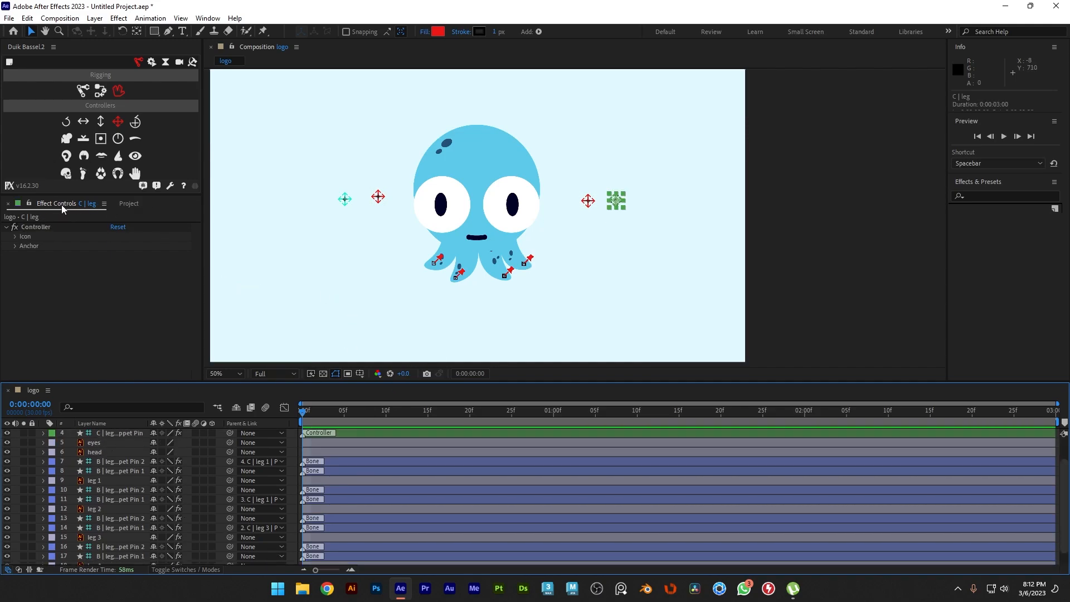
{"action": "left_click", "coordinate": [15, 237]}
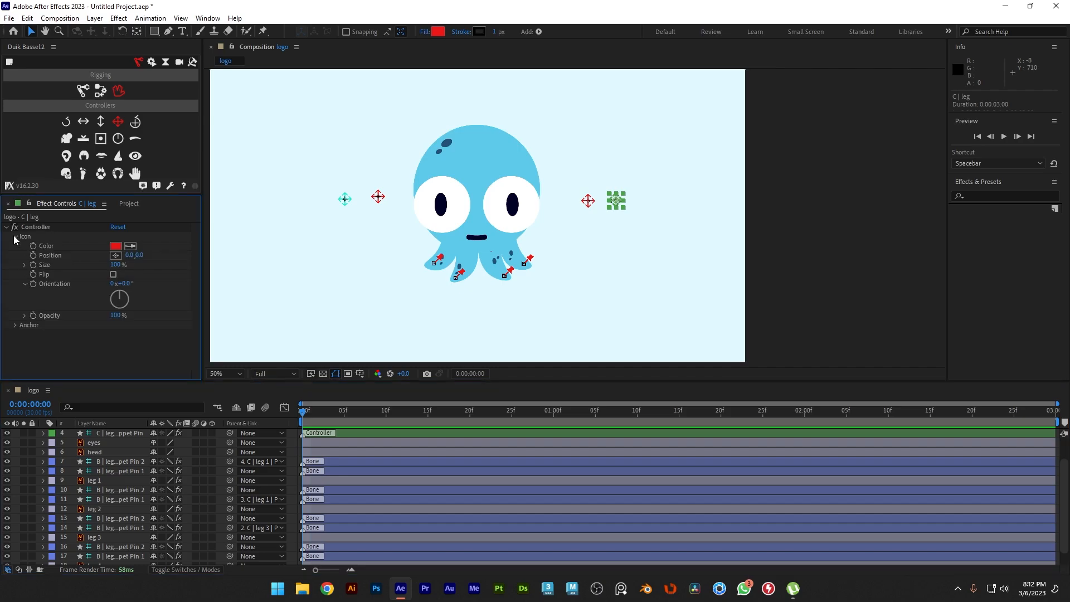
{"action": "left_click", "coordinate": [116, 247]}
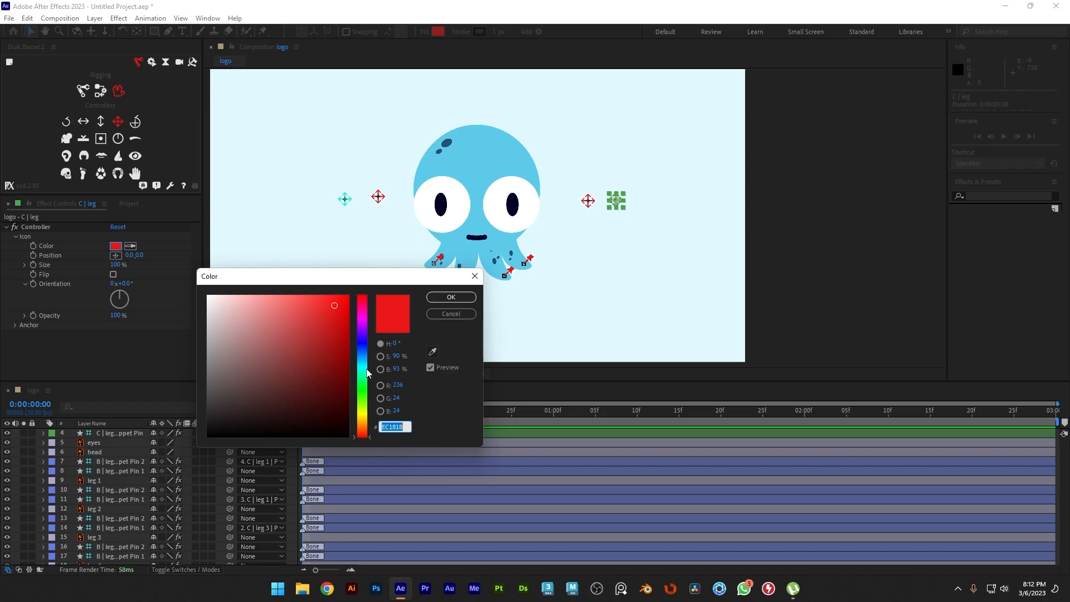
{"action": "left_click_drag", "start_coordinate": [366, 367], "coordinate": [358, 341]}
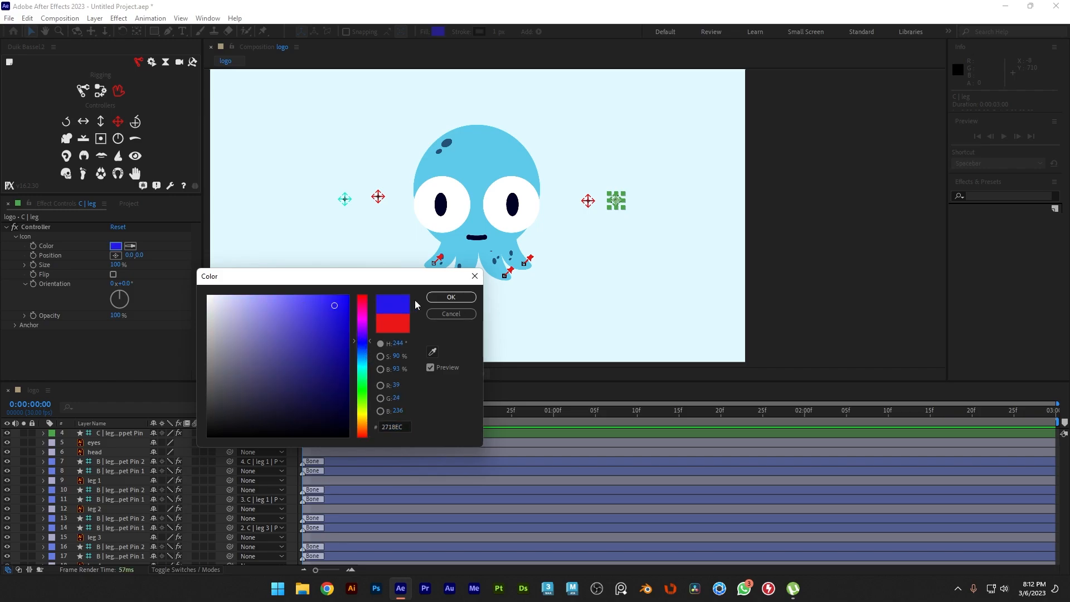
{"action": "left_click", "coordinate": [450, 297]}
Parent leg 4's Puppet Pin 1 bone to the blue C | leg controller.
{"action": "left_click", "coordinate": [346, 199]}
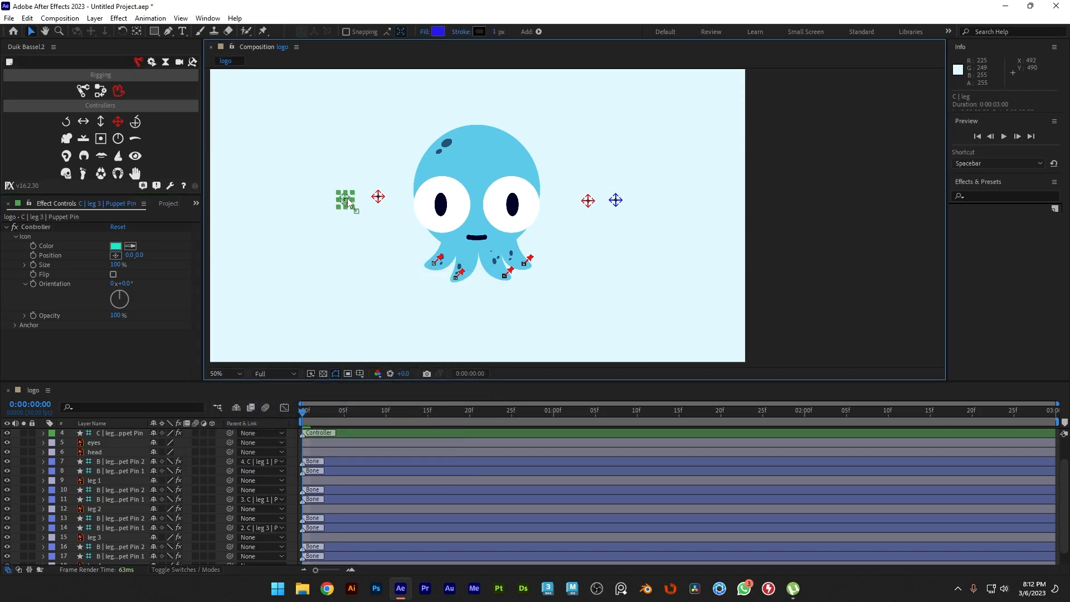
{"action": "scroll", "coordinate": [104, 441], "scroll_direction": "up", "scroll_amount": 3}
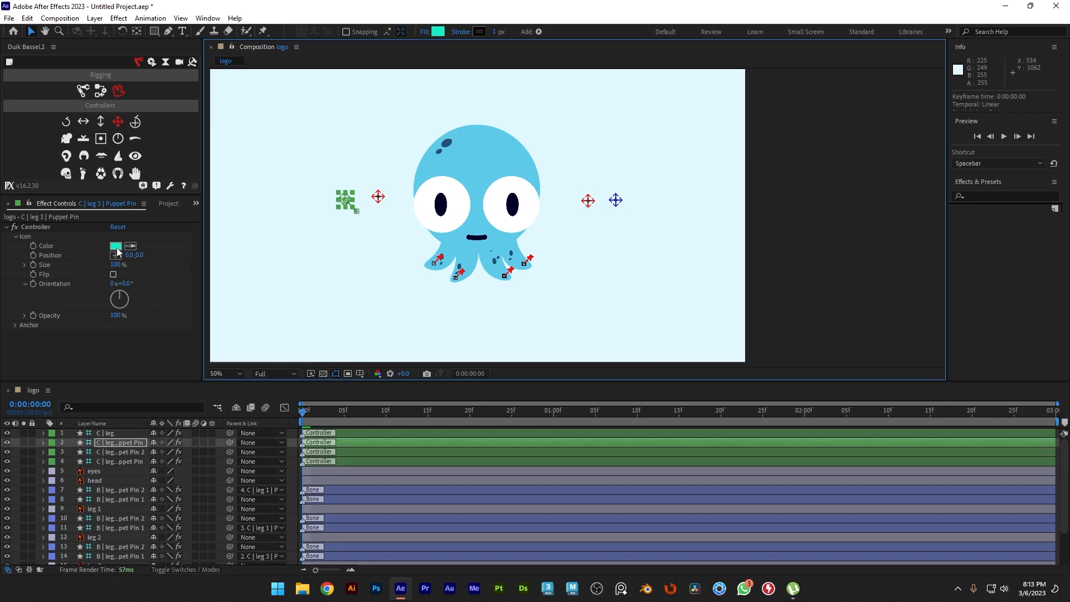
{"action": "left_click", "coordinate": [98, 433]}
{"action": "scroll", "coordinate": [179, 471], "scroll_direction": "down", "scroll_amount": 5}
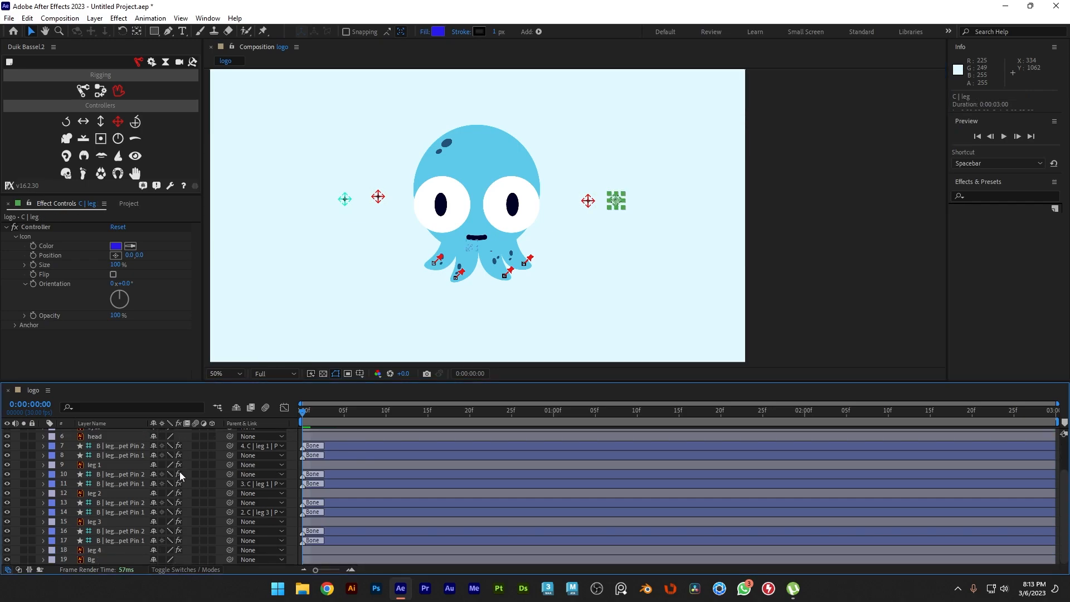
{"action": "left_click", "coordinate": [145, 540]}
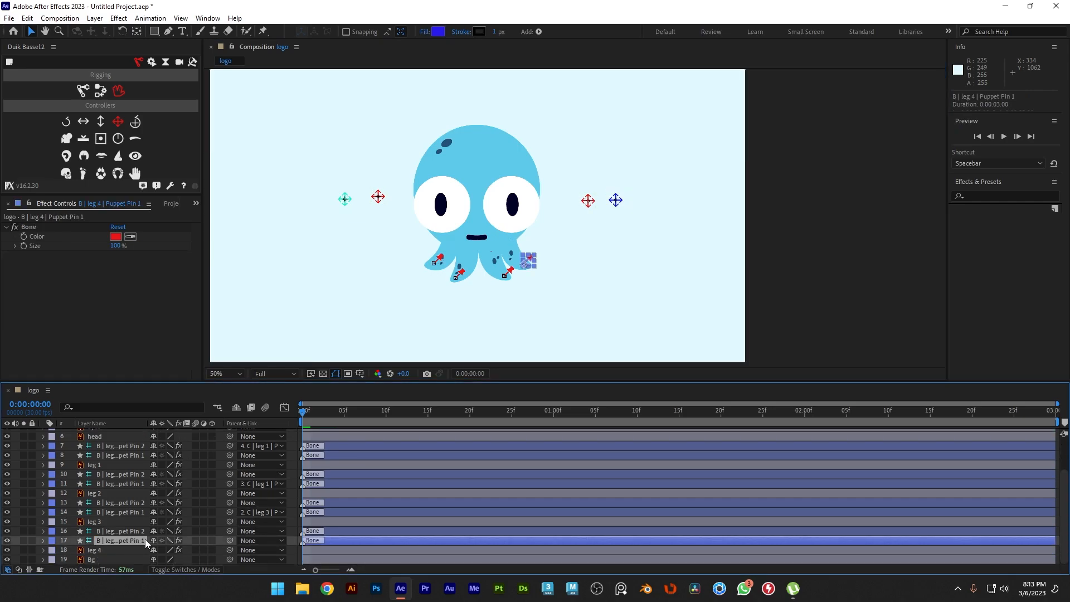
{"action": "left_click_drag", "start_coordinate": [230, 540], "coordinate": [109, 433]}
{"action": "scroll", "coordinate": [133, 457], "scroll_direction": "up", "scroll_amount": 2}
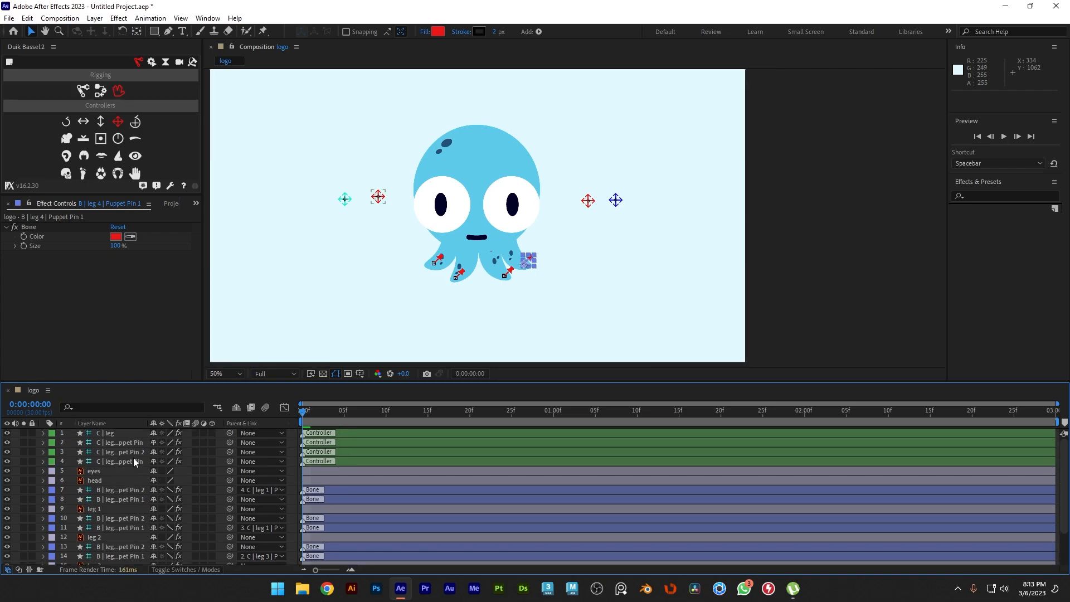
Test leg 4 by nudging the blue C | leg controller slightly upward, and undo the move.
{"action": "left_click_drag", "start_coordinate": [615, 204], "coordinate": [619, 198]}
{"action": "key", "text": "ctrl+z"}
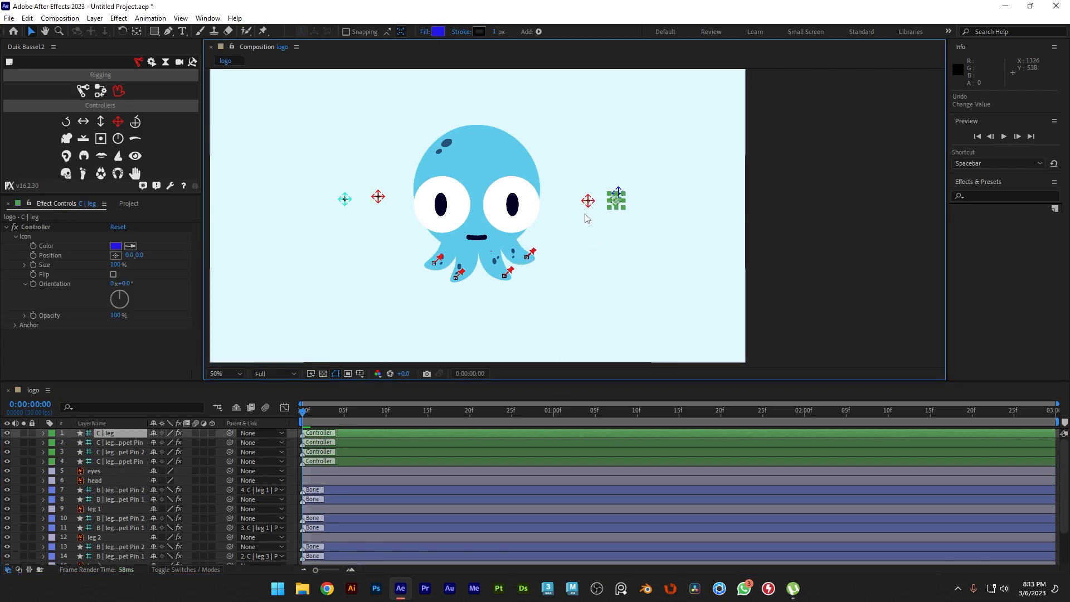
{"action": "left_click", "coordinate": [102, 442]}
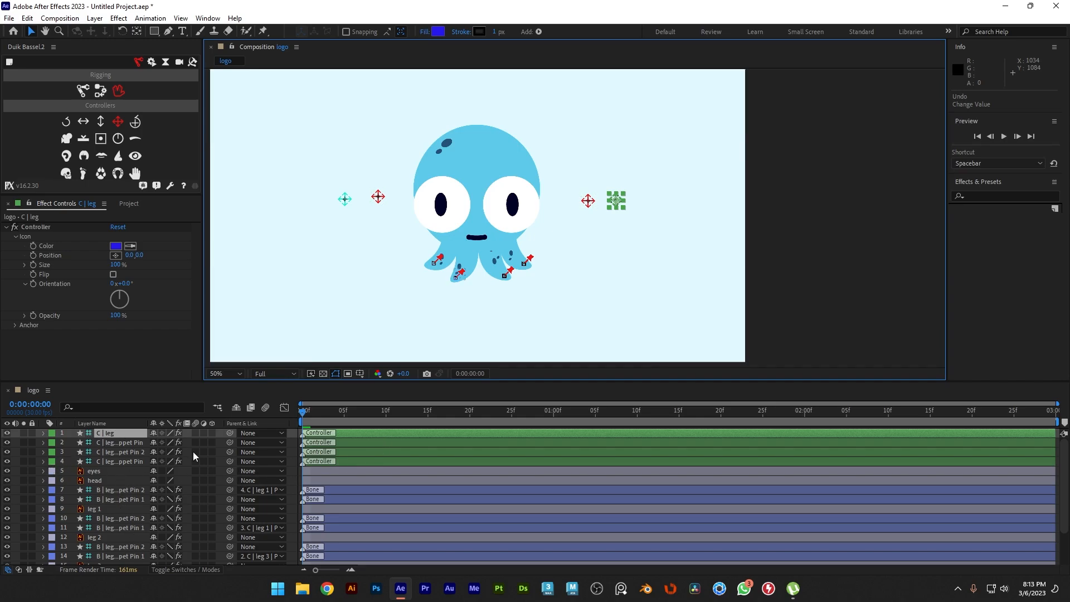
{"action": "left_click", "coordinate": [139, 458]}
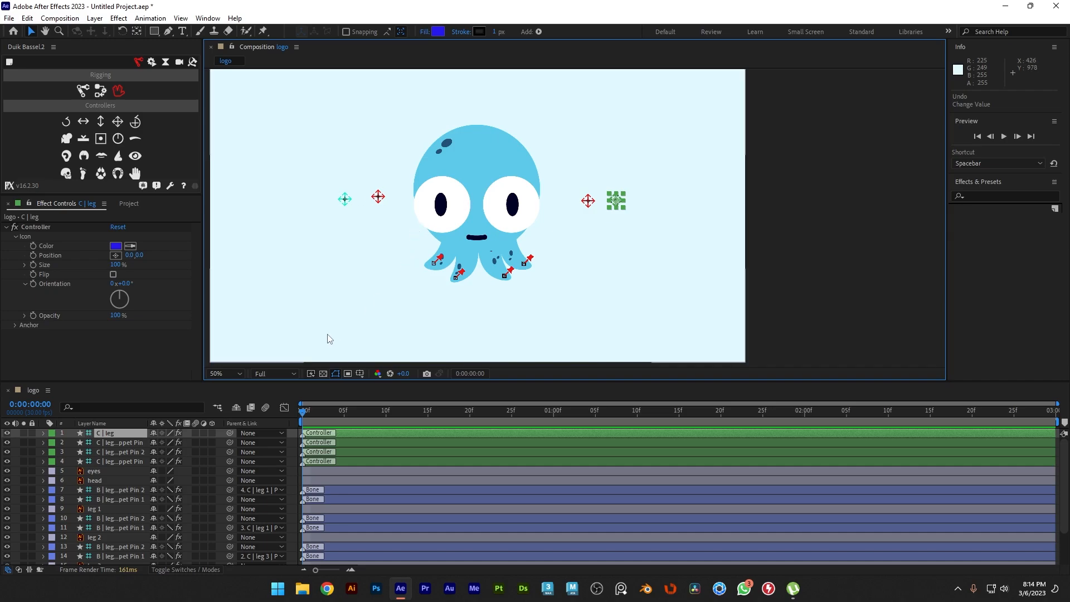
Keyframe the C | leg controller's Position at 0:00:00:00 and move it to about 1418, 526 at 0:00:00:15.
{"action": "left_click", "coordinate": [44, 433]}
{"action": "left_click", "coordinate": [53, 462]}
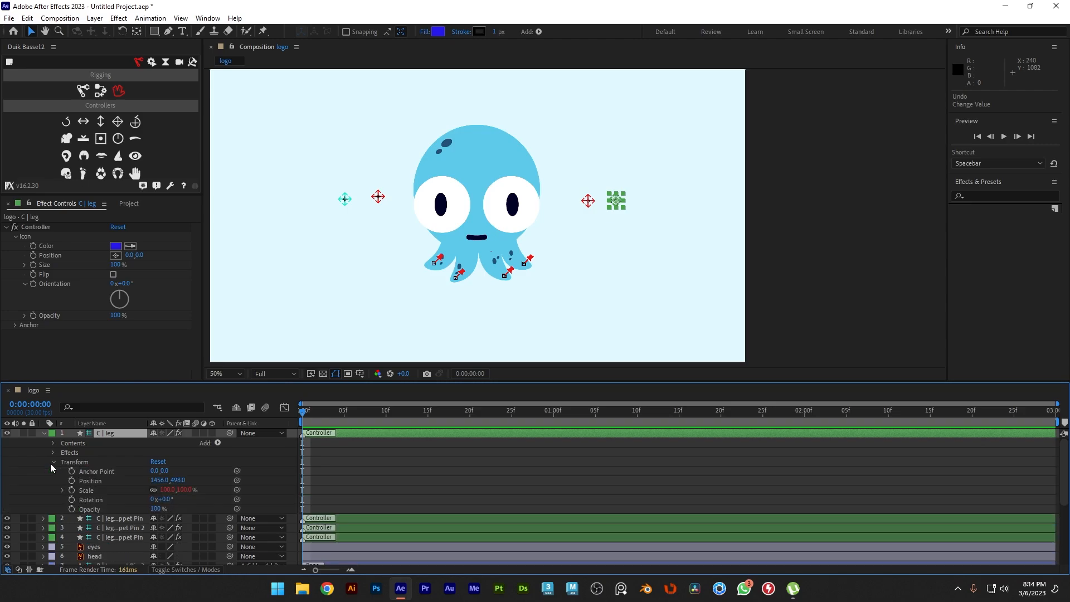
{"action": "left_click", "coordinate": [72, 483]}
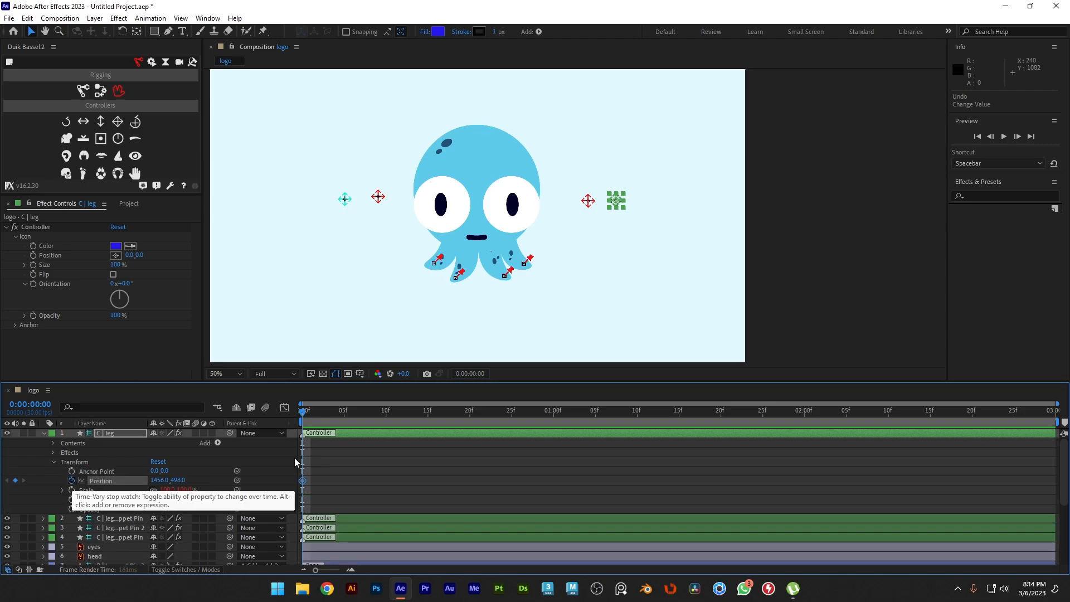
{"action": "left_click_drag", "start_coordinate": [341, 413], "coordinate": [427, 413]}
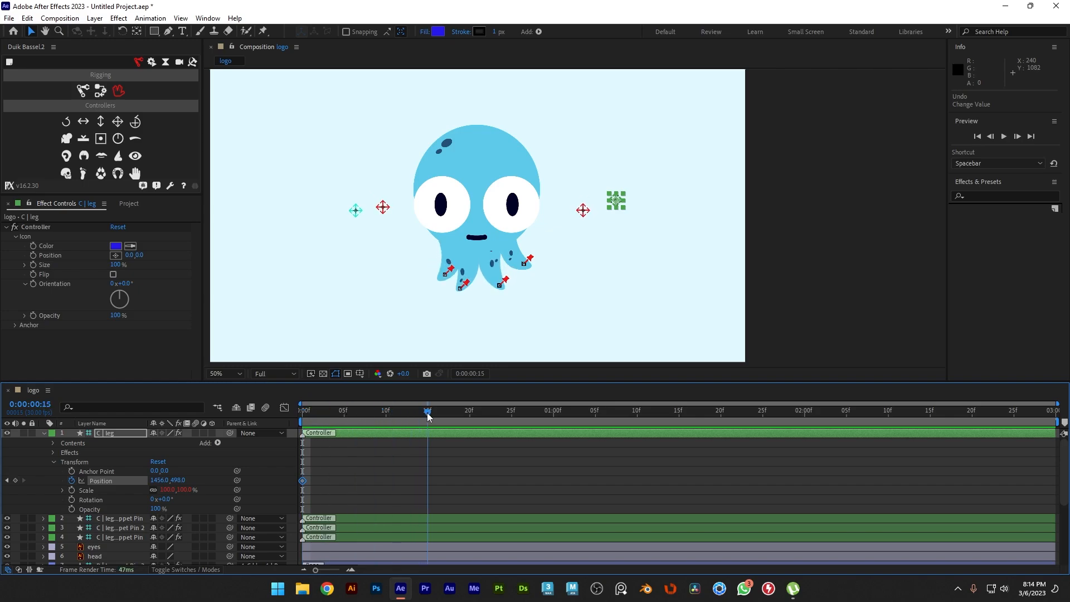
{"action": "left_click_drag", "start_coordinate": [617, 205], "coordinate": [608, 209]}
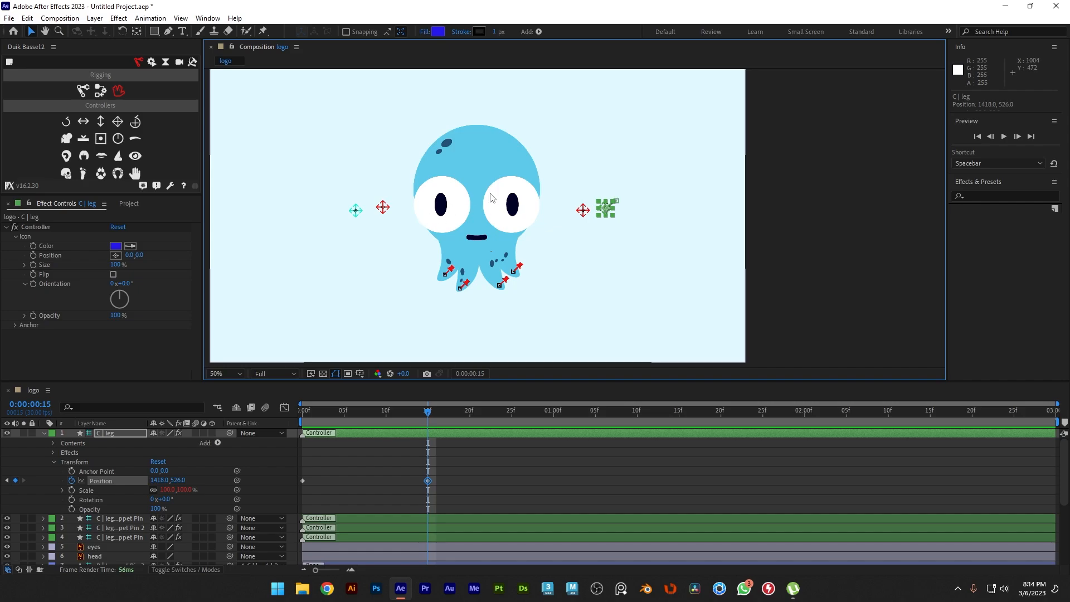
{"action": "left_click", "coordinate": [439, 210]}
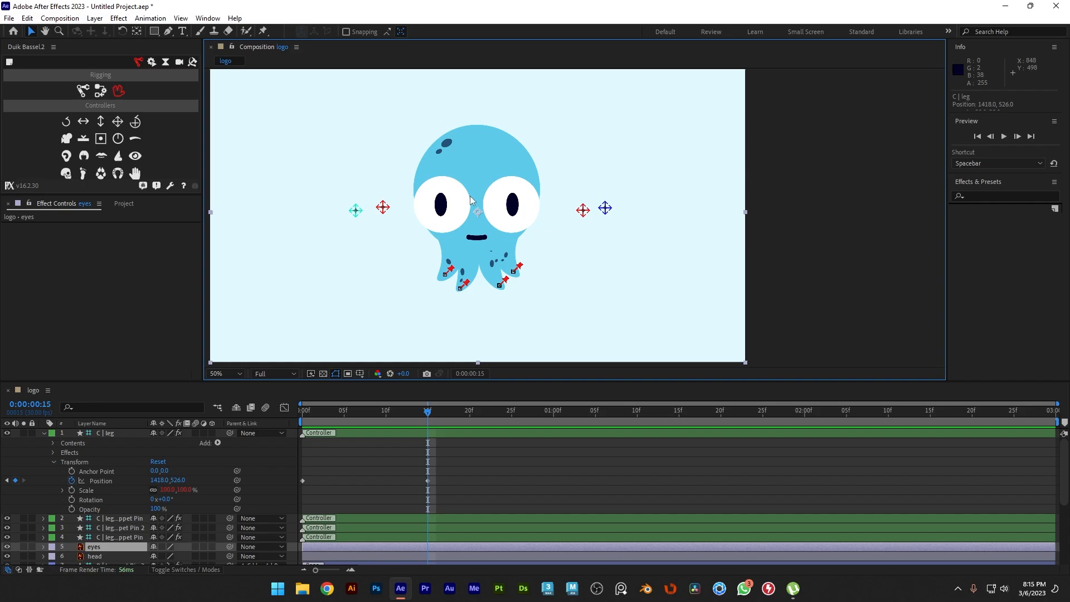
At 0:00:01:00, move the C | leg controller back near its starting point, to about 1456.5, 498.5.
{"action": "left_click_drag", "start_coordinate": [424, 413], "coordinate": [554, 411]}
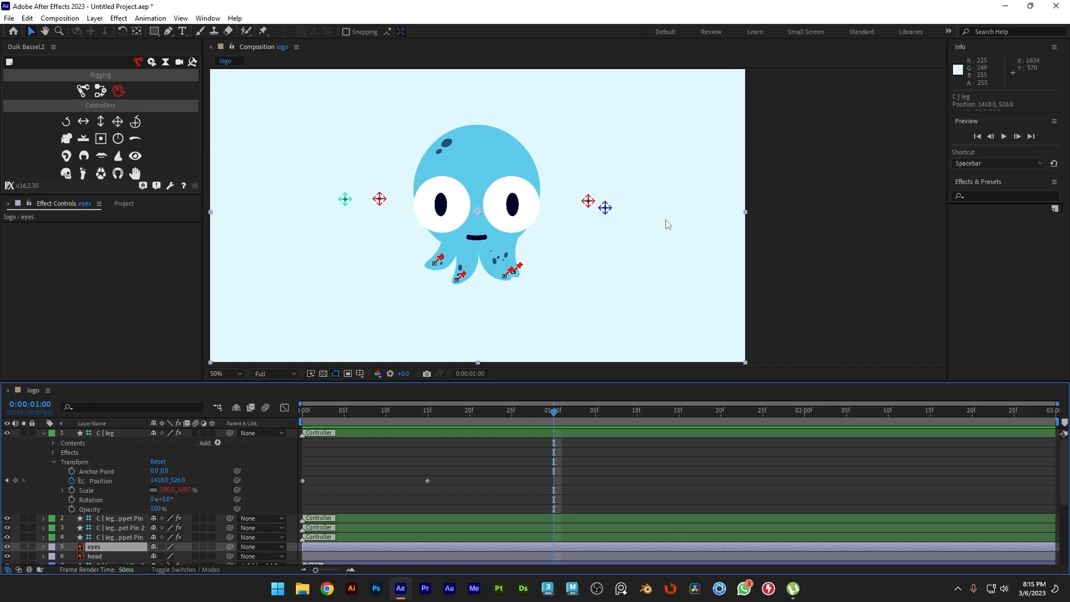
{"action": "left_click", "coordinate": [606, 205]}
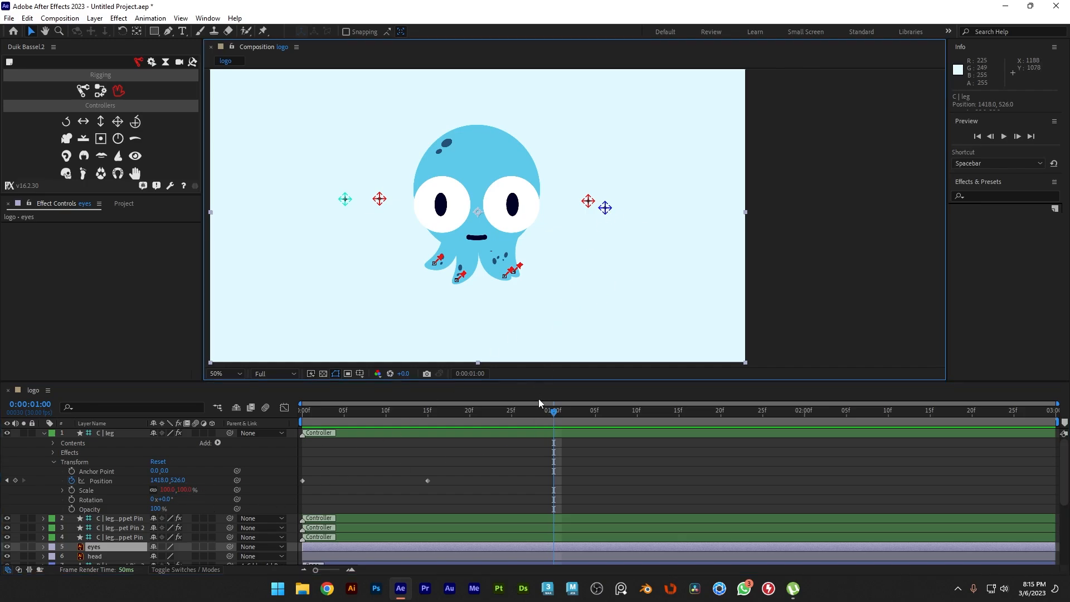
{"action": "mouse_move", "coordinate": [555, 416]}
{"action": "left_mouse_down"}
{"action": "mouse_move", "coordinate": [305, 422]}
{"action": "mouse_move", "coordinate": [551, 419]}
{"action": "left_mouse_up"}
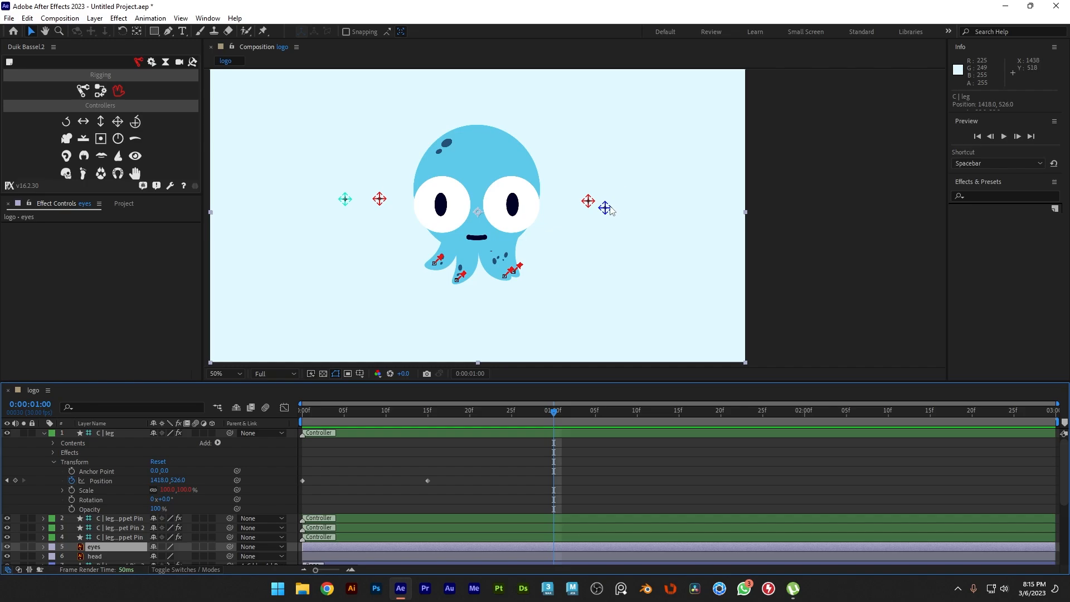
{"action": "left_click_drag", "start_coordinate": [604, 211], "coordinate": [609, 210]}
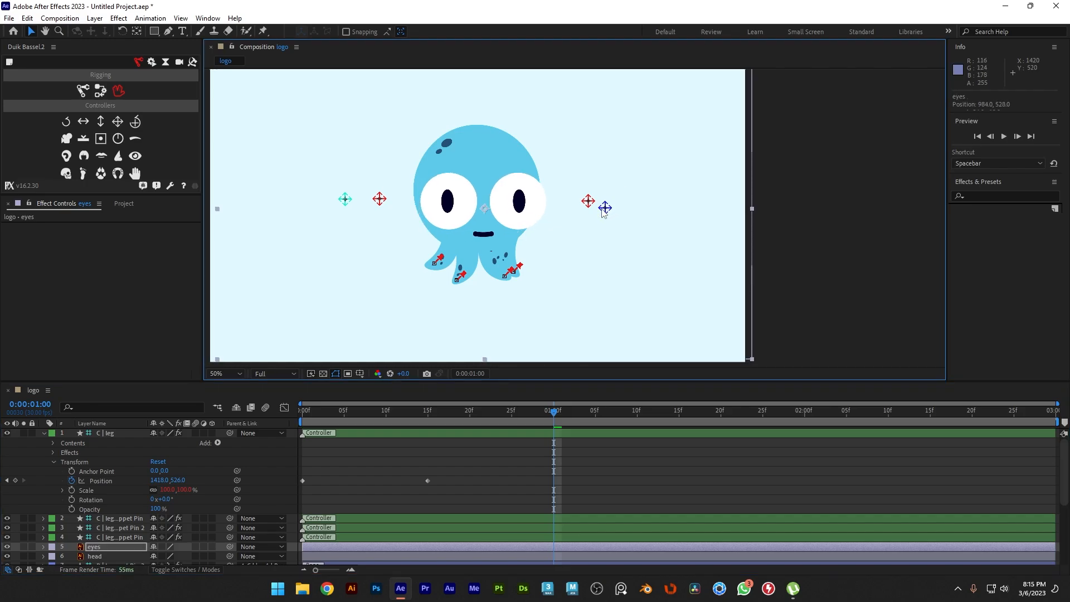
{"action": "key", "text": "ctrl+z"}
{"action": "left_click", "coordinate": [360, 432]}
{"action": "scroll", "coordinate": [624, 202], "scroll_direction": "up", "scroll_amount": 2}
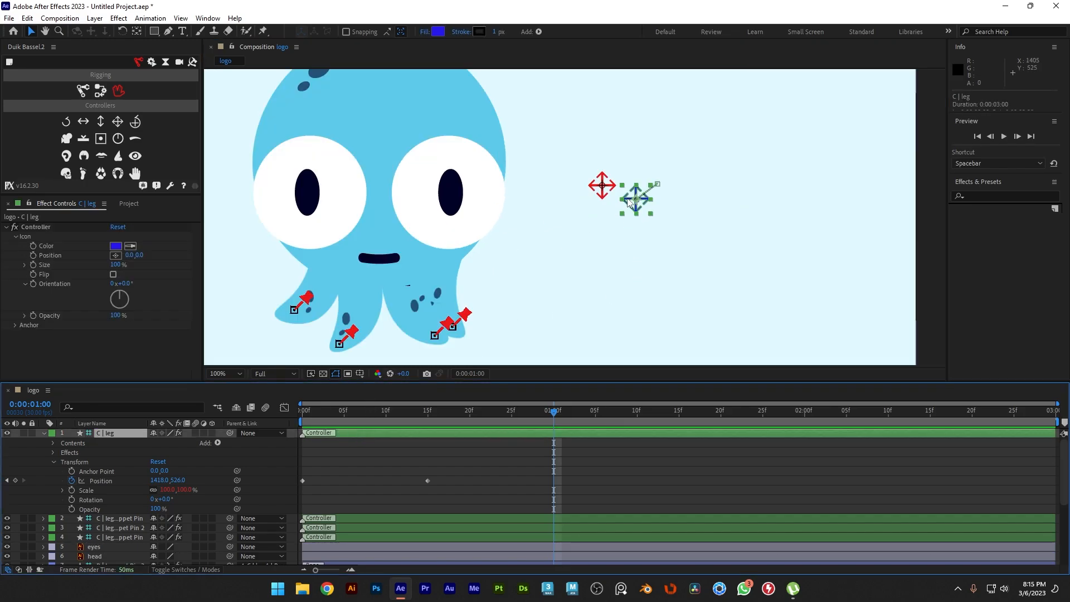
{"action": "left_click_drag", "start_coordinate": [641, 209], "coordinate": [487, 283]}
{"action": "left_click_drag", "start_coordinate": [541, 254], "coordinate": [584, 222]}
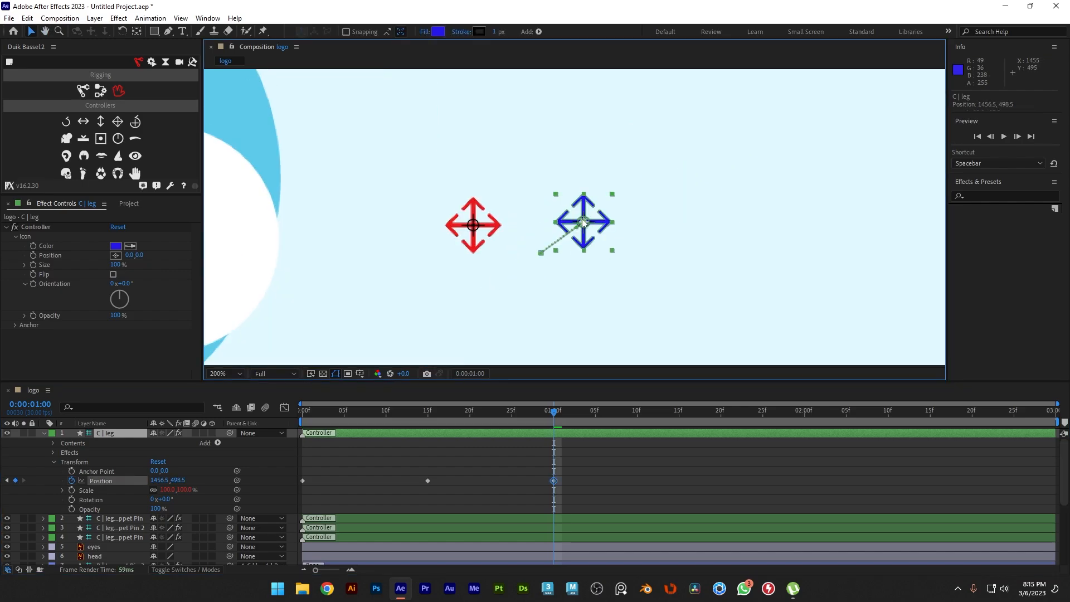
Preview the leg animation from the first frame and return to the start.
{"action": "left_click_drag", "start_coordinate": [554, 411], "coordinate": [286, 402]}
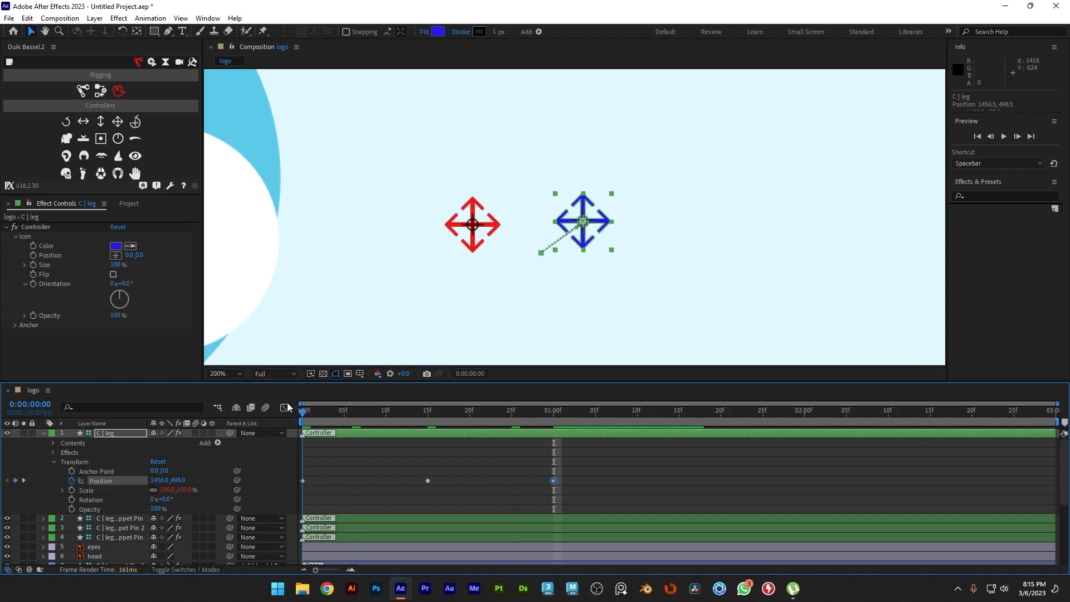
{"action": "scroll", "coordinate": [406, 172], "scroll_direction": "down", "scroll_amount": 5}
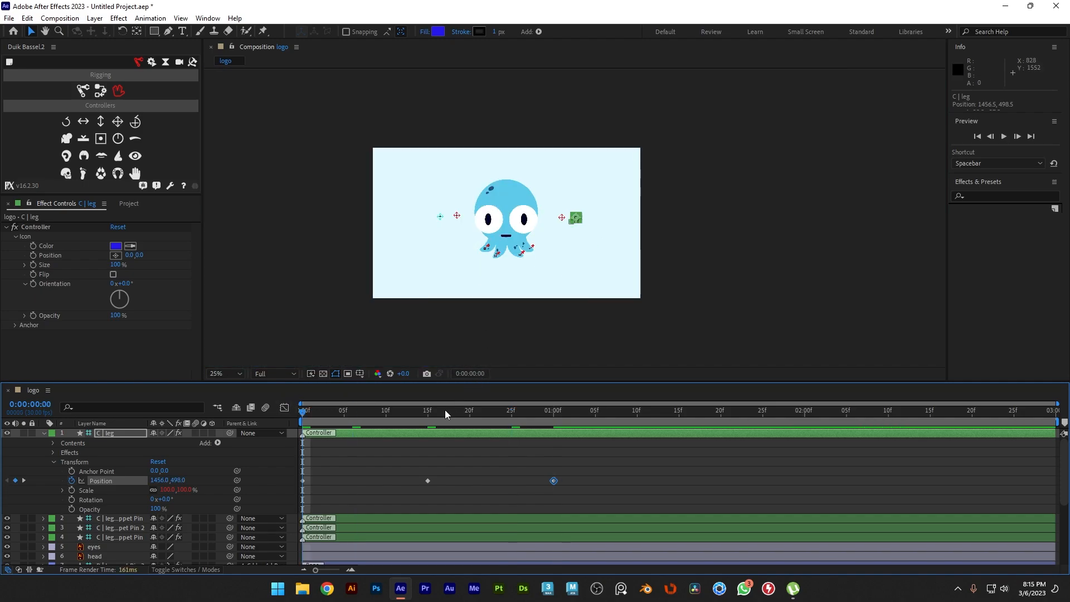
{"action": "left_click_drag", "start_coordinate": [430, 411], "coordinate": [273, 410]}
{"action": "key", "text": "space"}
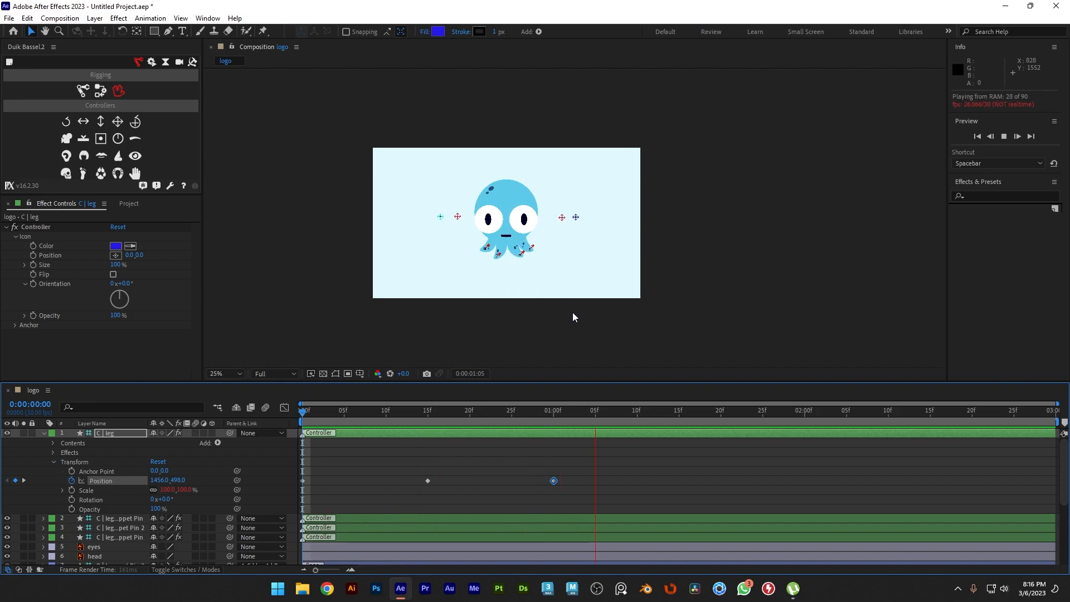
{"action": "key", "text": "space"}
{"action": "left_click_drag", "start_coordinate": [437, 411], "coordinate": [267, 400]}
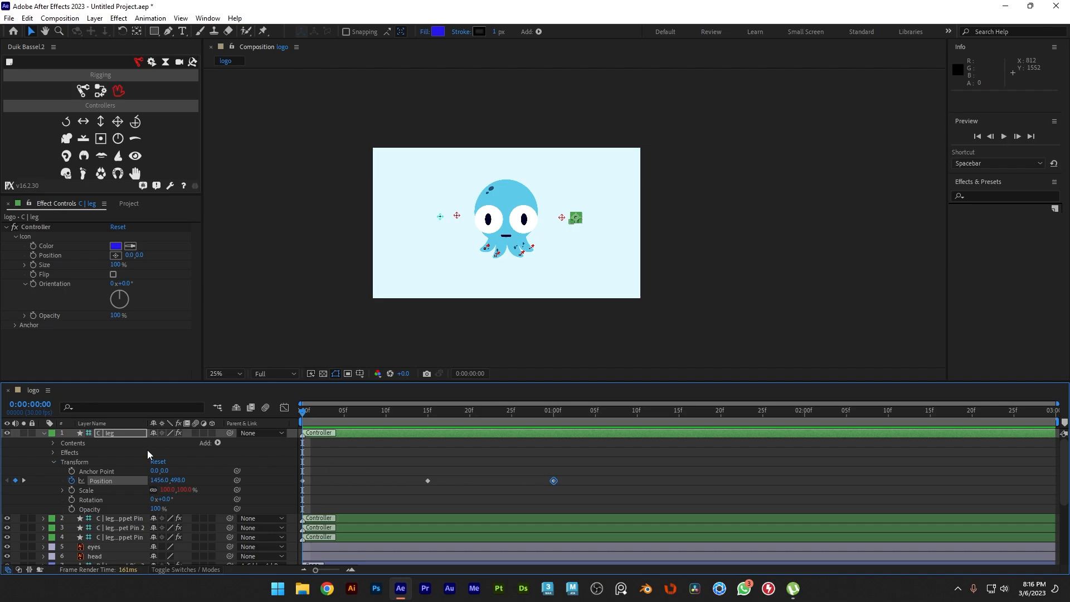
Convert the C | leg controller's Position keyframes to Auto Bezier interpolation.
{"action": "left_click_drag", "start_coordinate": [583, 460], "coordinate": [394, 500]}
{"action": "left_click", "coordinate": [303, 480]}
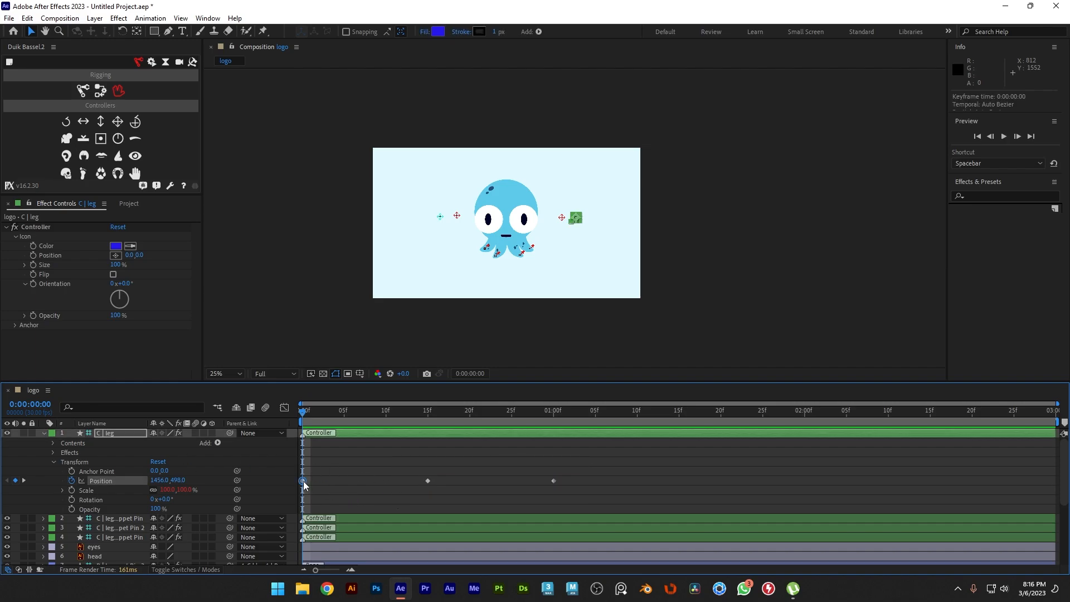
{"action": "left_click", "coordinate": [429, 479]}
{"action": "left_click", "coordinate": [428, 411]}
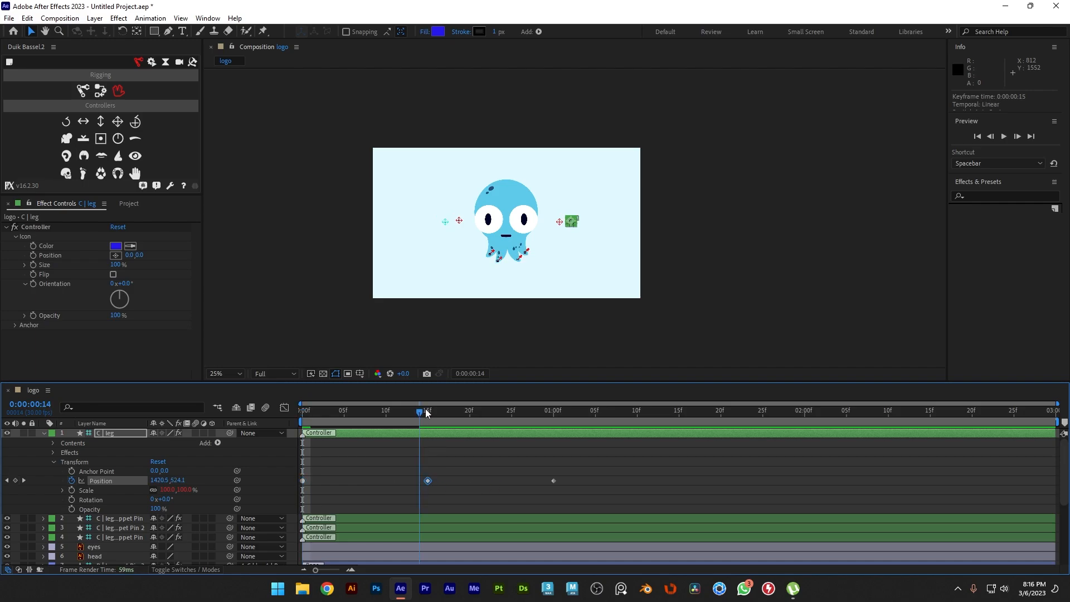
{"action": "left_click", "coordinate": [554, 414]}
{"action": "left_click_drag", "start_coordinate": [554, 413], "coordinate": [424, 423]}
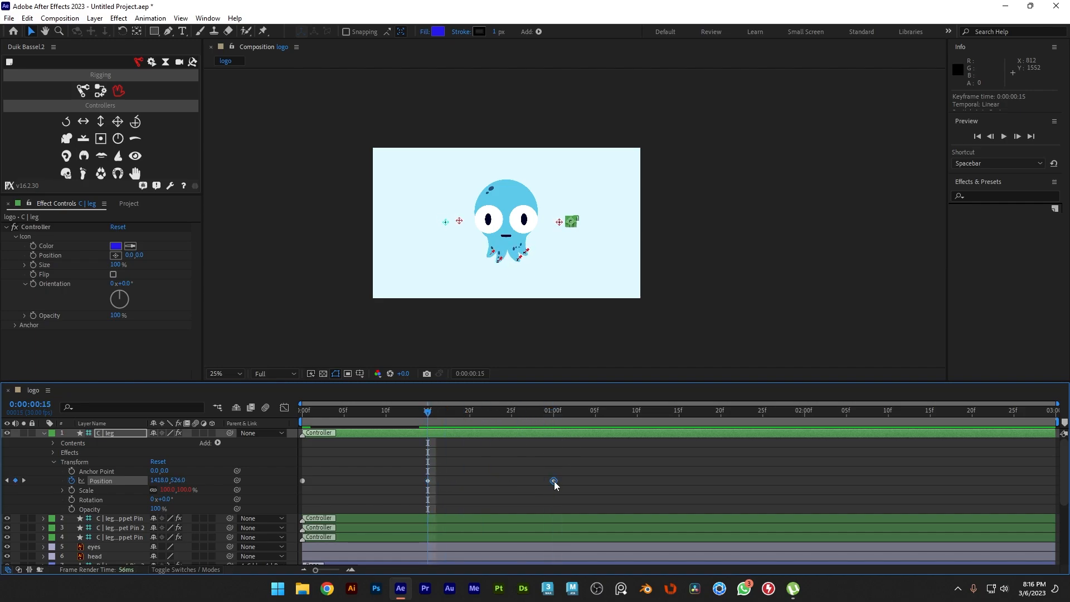
Copy the C | leg controller's Position keyframes at 0:00:00:15 and 0:00:01:00 and paste them at 0:00:01:15 and 0:00:02:15.
{"action": "key", "text": "ctrl+c"}
{"action": "key", "text": "ctrl+v"}
{"action": "key", "text": "ctrl+c"}
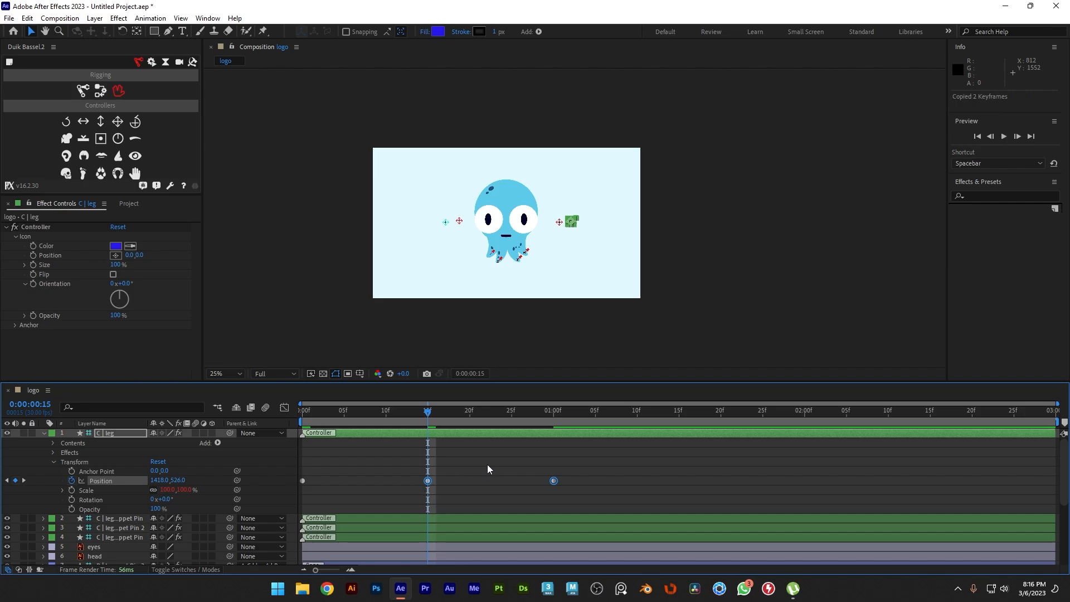
{"action": "key", "text": "Page_Down"}
{"action": "key", "text": "Page_Down"}
{"action": "key", "text": "Page_Down"}
{"action": "key", "text": "Page_Down"}
{"action": "left_click_drag", "start_coordinate": [580, 418], "coordinate": [680, 417]}
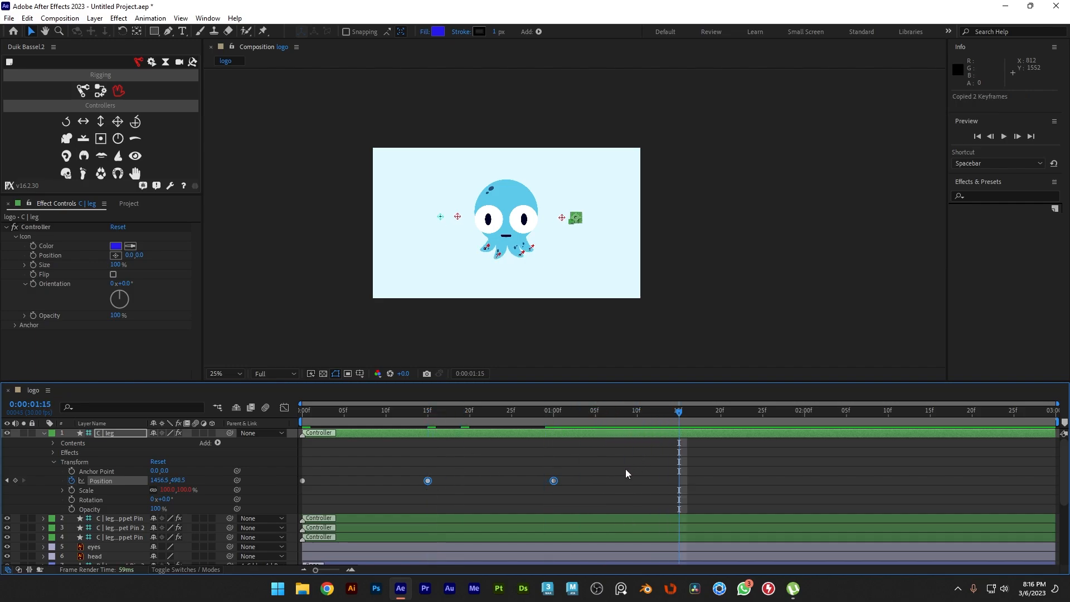
{"action": "key", "text": "ctrl+v"}
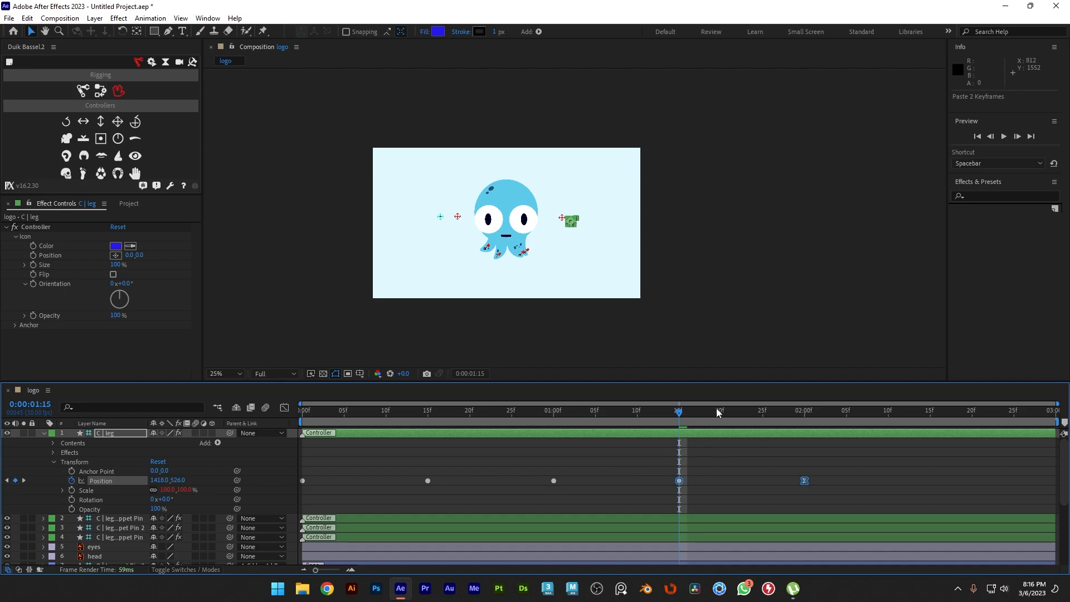
{"action": "left_click_drag", "start_coordinate": [717, 412], "coordinate": [930, 413]}
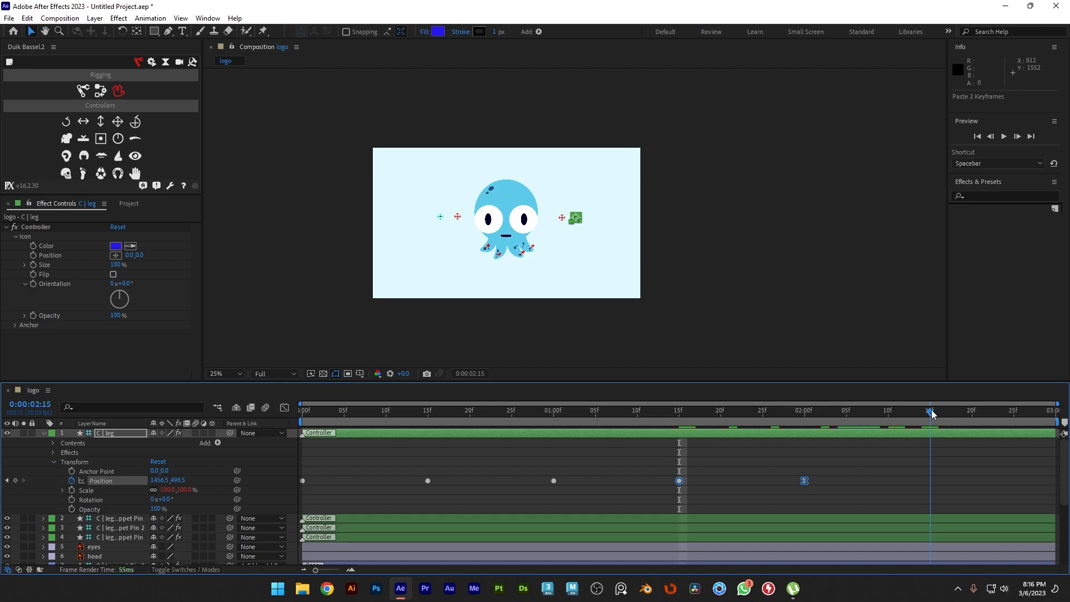
{"action": "key", "text": "ctrl+v"}
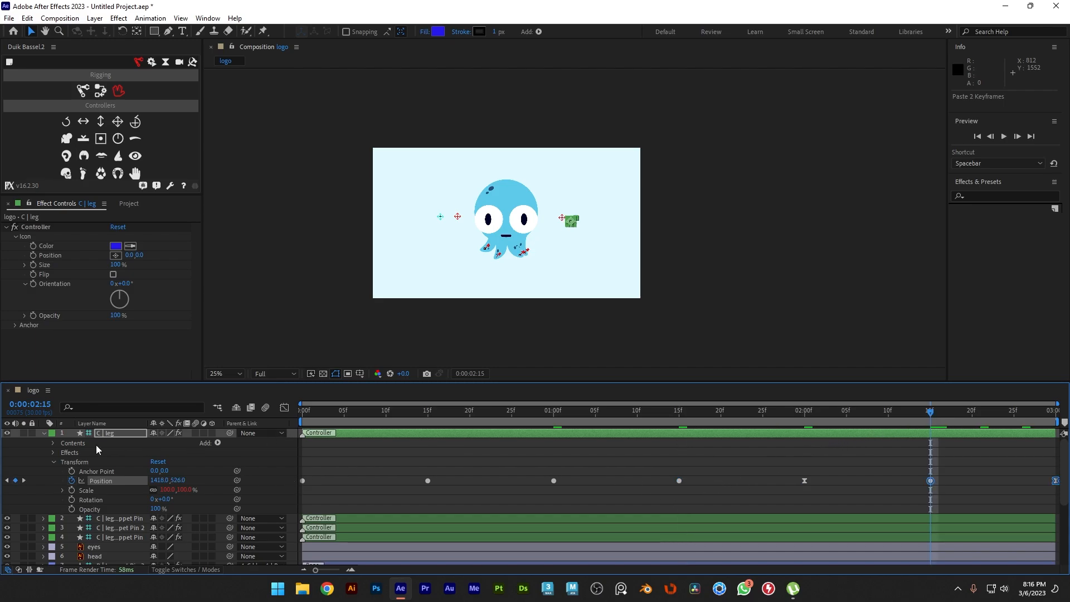
Copy the C | leg 3 | Puppet Pin controller's Position keyframes at 0:00:00:15 and 0:00:01:00 and paste them at 0:00:01:15 and 0:00:02:15.
{"action": "left_click", "coordinate": [43, 433]}
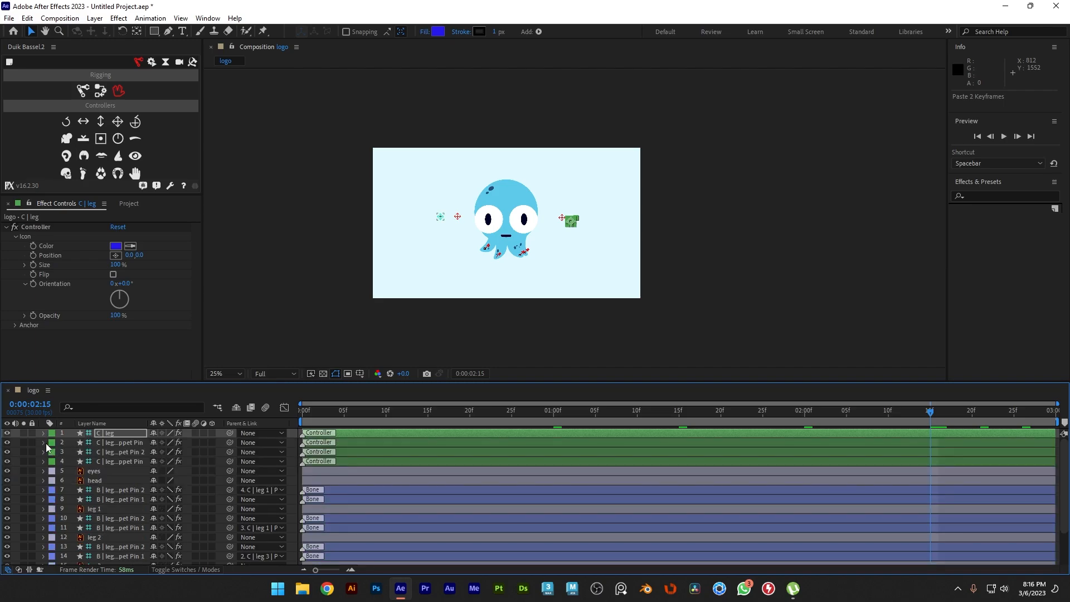
{"action": "left_click", "coordinate": [45, 442]}
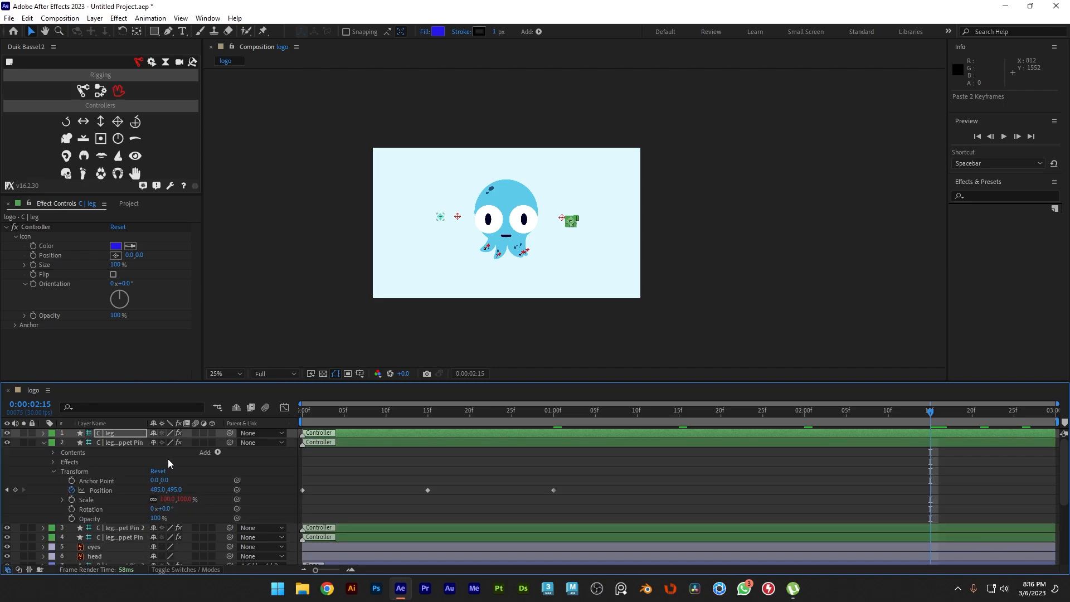
{"action": "left_click", "coordinate": [428, 490]}
{"action": "left_click", "coordinate": [554, 490]}
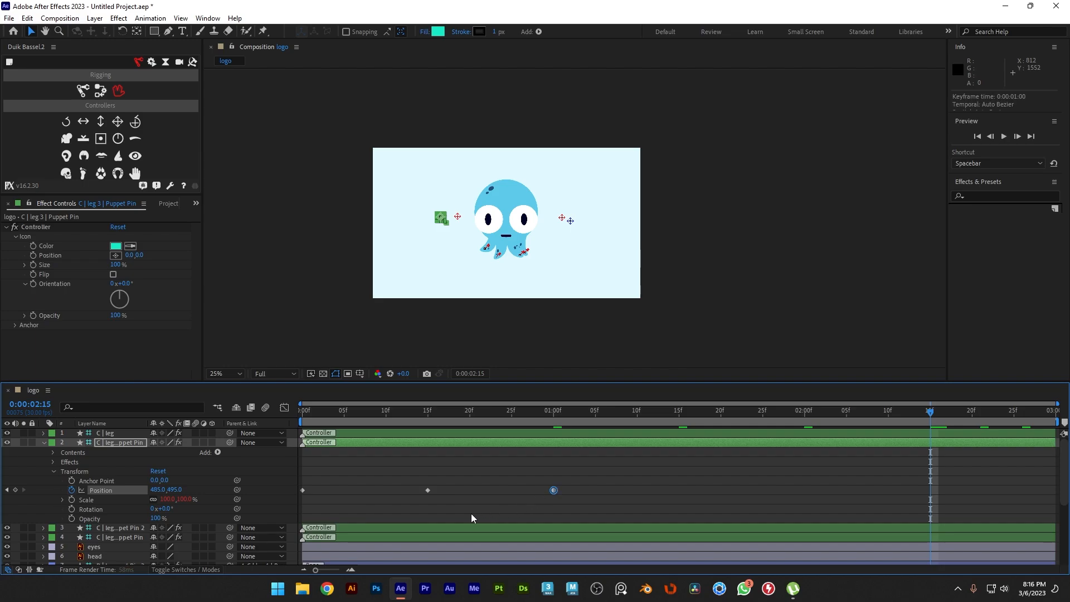
{"action": "left_click", "coordinate": [428, 491]}
{"action": "key", "text": "ctrl+c"}
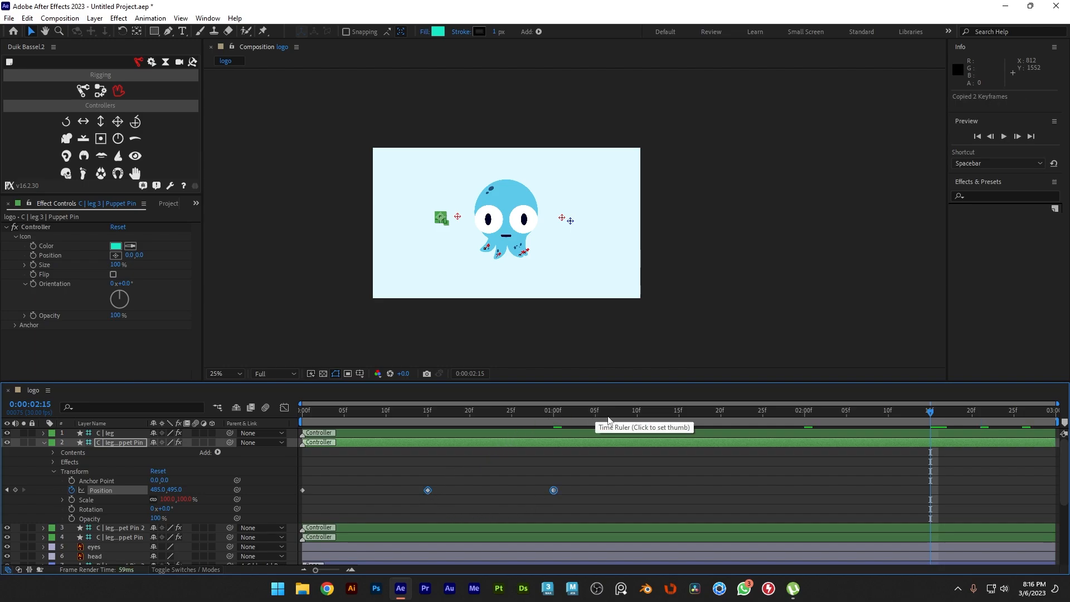
{"action": "left_click", "coordinate": [679, 411]}
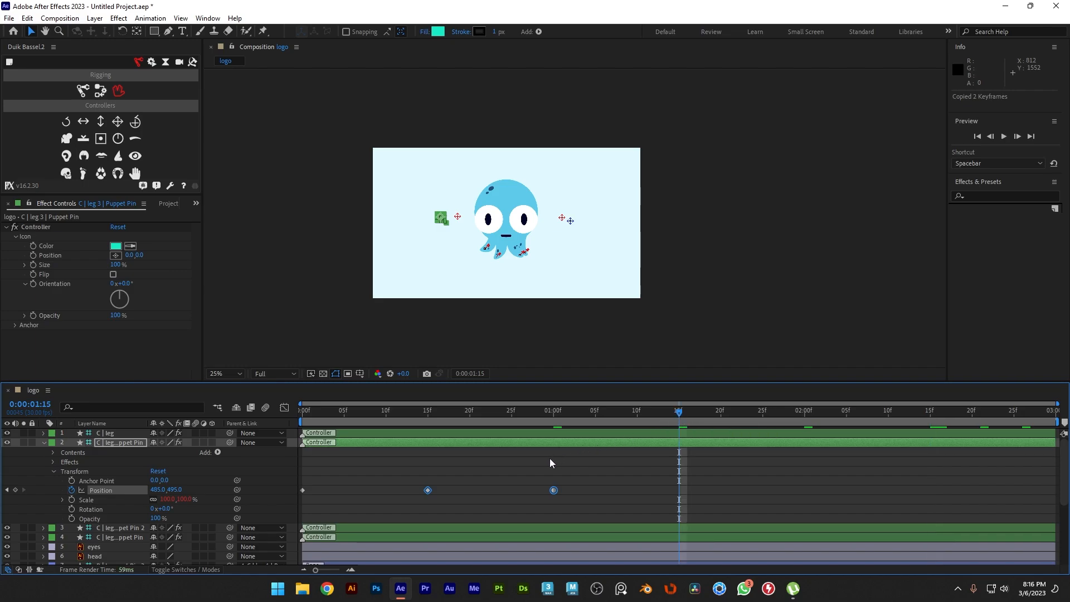
{"action": "key", "text": "ctrl+v"}
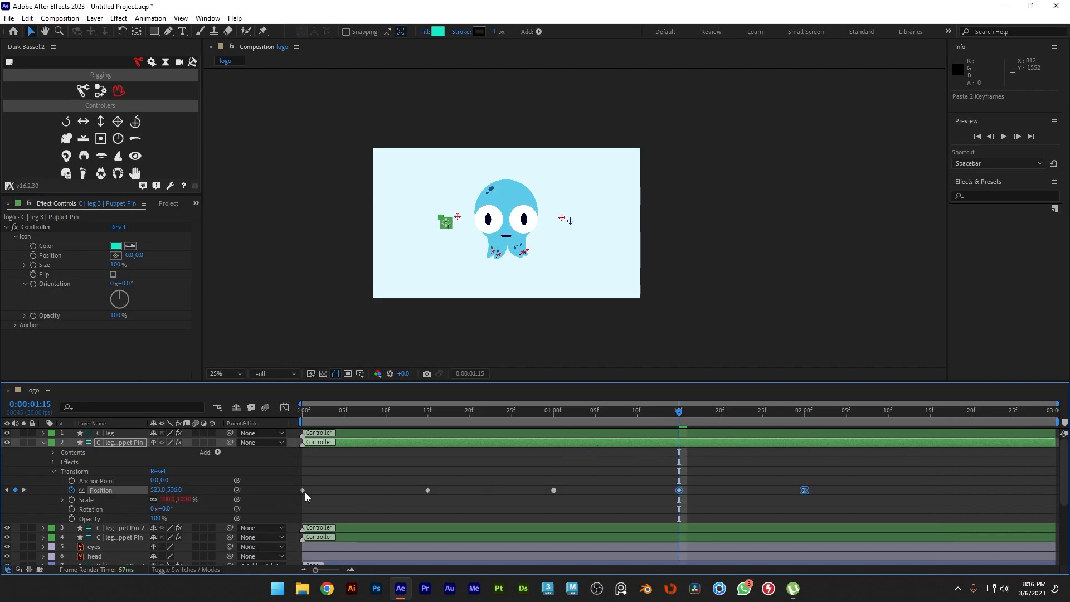
{"action": "left_click_drag", "start_coordinate": [742, 415], "coordinate": [929, 419]}
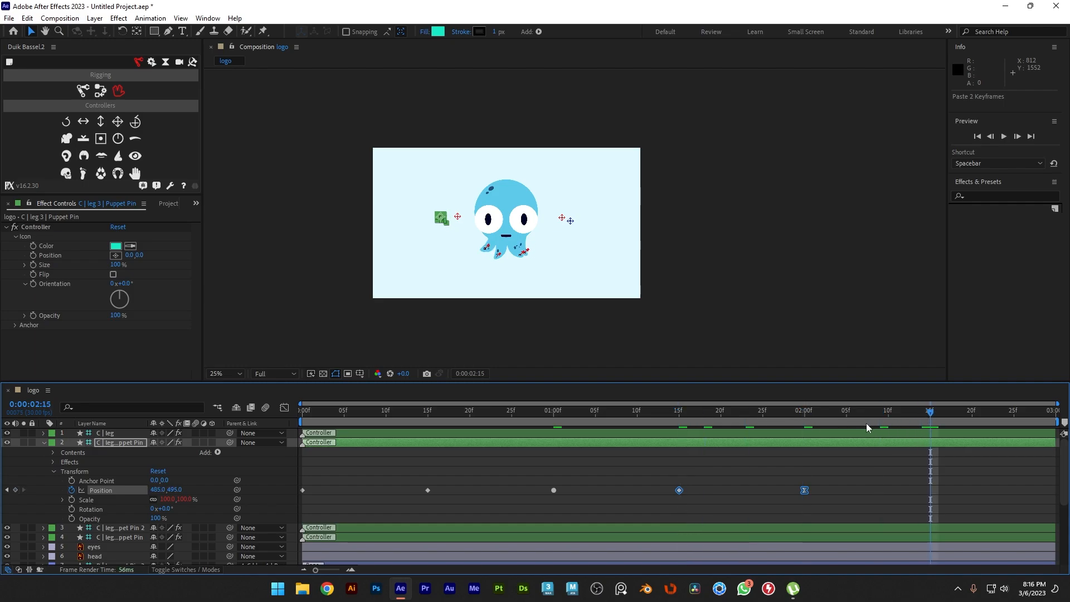
{"action": "key", "text": "ctrl+v"}
{"action": "left_click", "coordinate": [44, 442]}
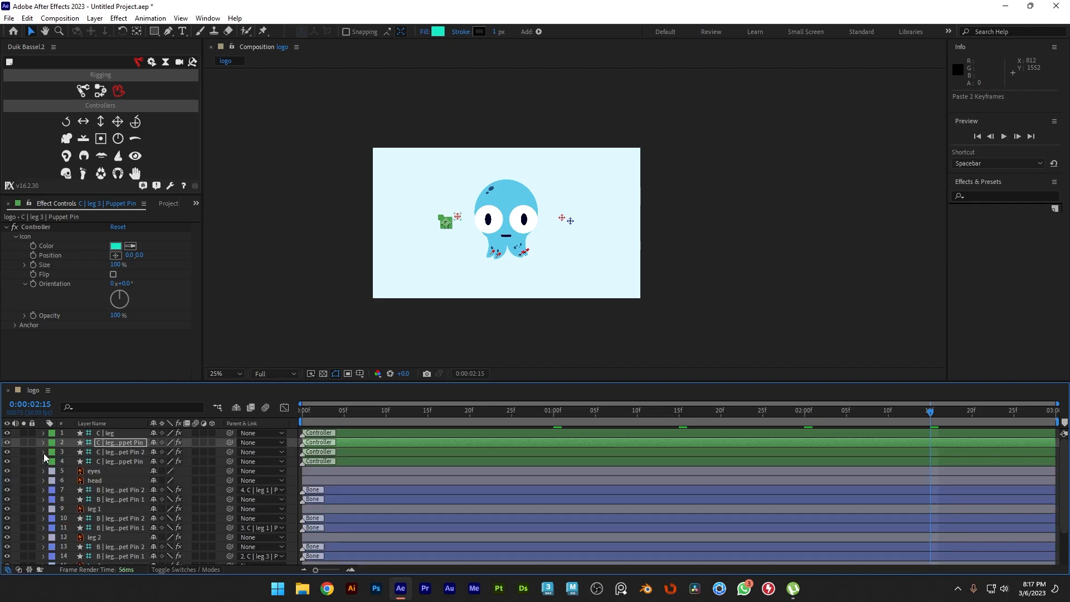
Copy the C | leg 1 | Puppet Pin 2 controller's 0:00:00:15 and 0:00:01:00 Position keyframes and paste them at 0:00:01:15 and 0:00:02:15.
{"action": "left_click", "coordinate": [43, 452]}
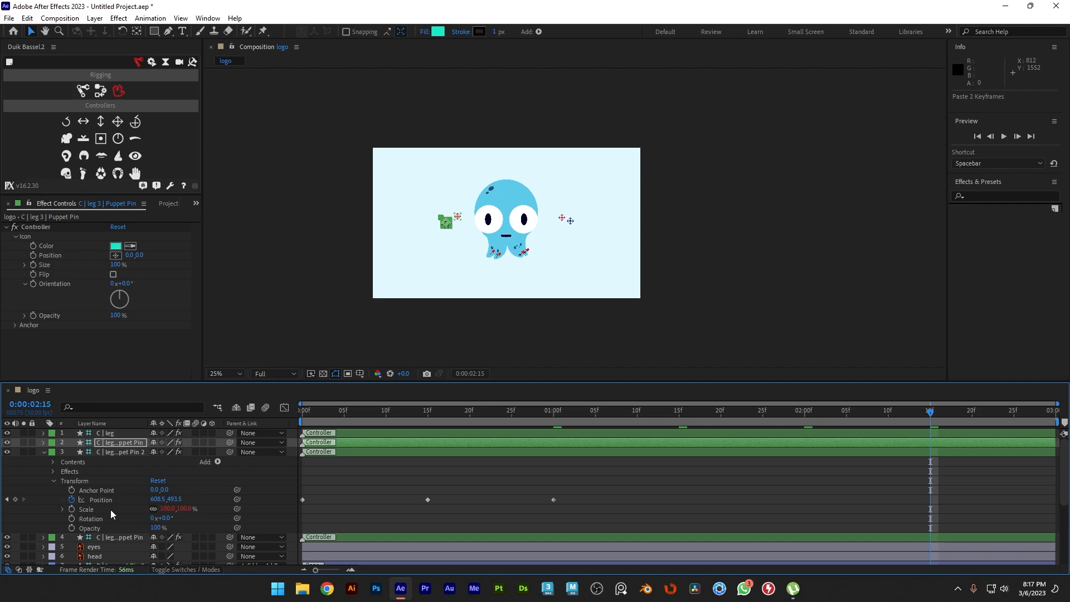
{"action": "left_click", "coordinate": [428, 499]}
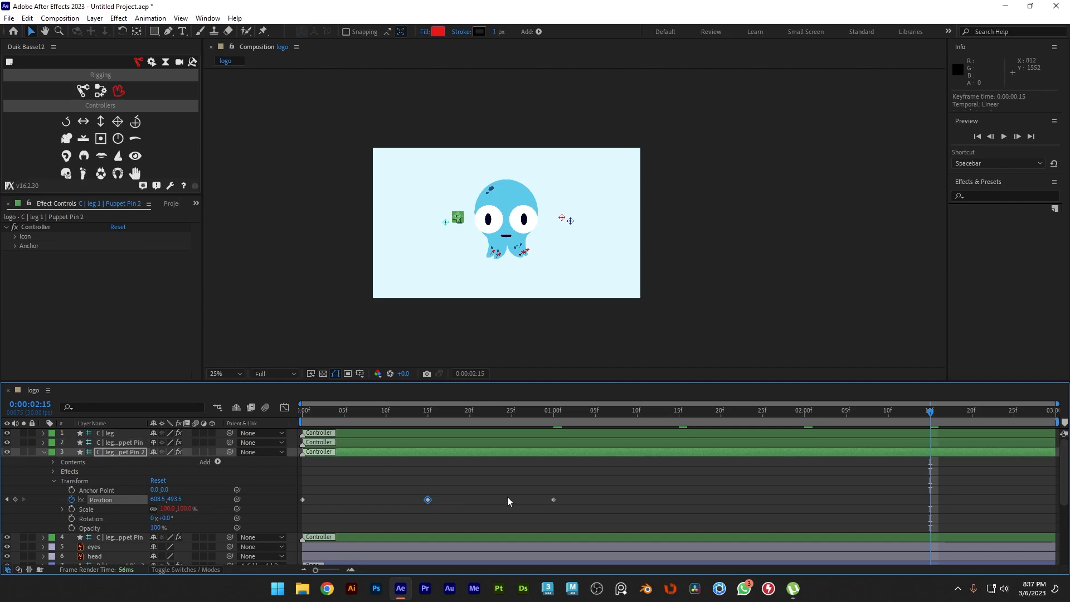
{"action": "left_click", "coordinate": [554, 499]}
{"action": "left_click", "coordinate": [427, 500], "text": "shift"}
{"action": "key", "text": "ctrl+c"}
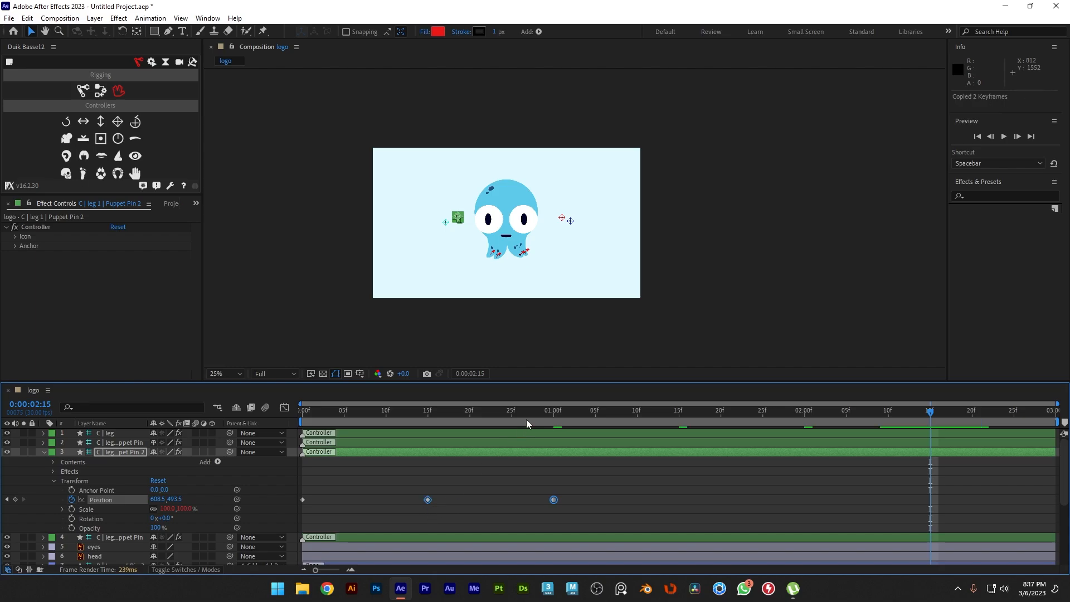
{"action": "left_click", "coordinate": [676, 413]}
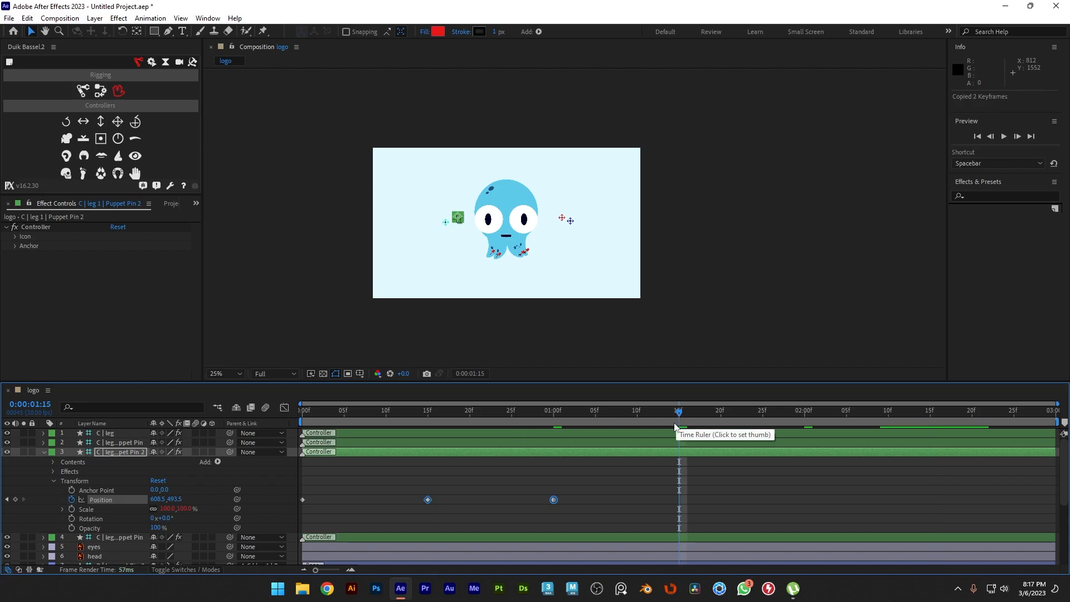
{"action": "key", "text": "ctrl+v"}
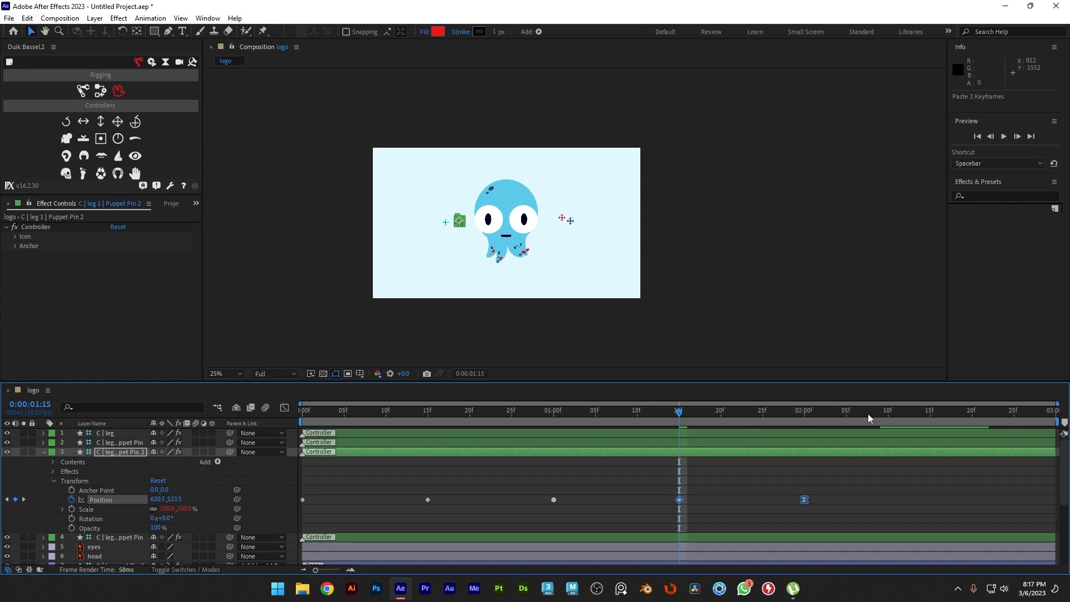
{"action": "left_click", "coordinate": [929, 412]}
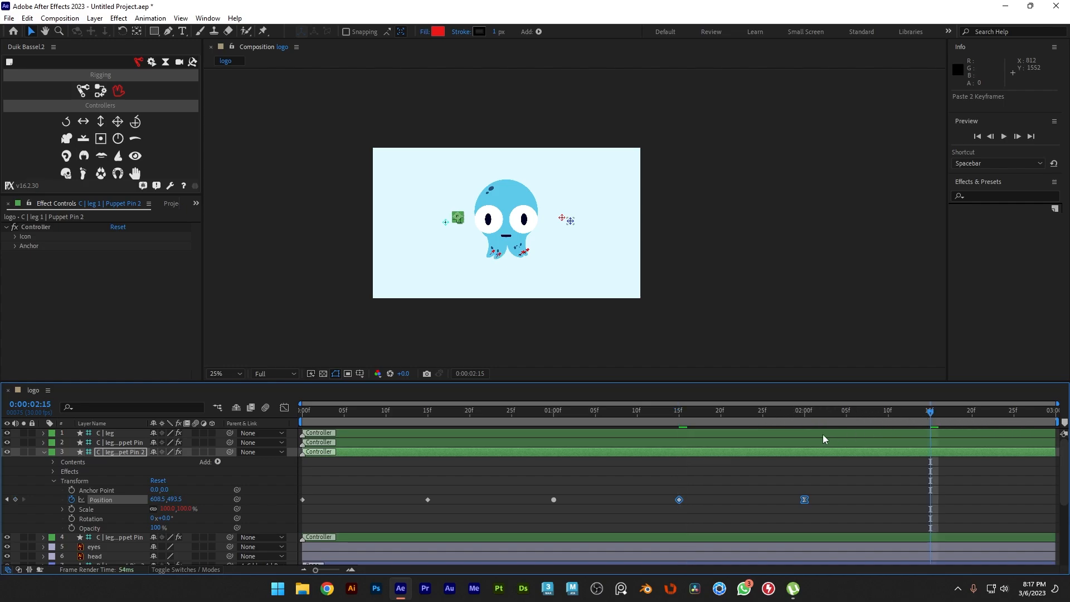
{"action": "key", "text": "ctrl+v"}
{"action": "left_click", "coordinate": [43, 451]}
Repeat the C | leg 1 | Puppet Pin controller's Position keyframes from 0:00:00:15 and 0:00:01:00 at 0:00:01:15 and 0:00:02:15.
{"action": "left_click", "coordinate": [45, 461]}
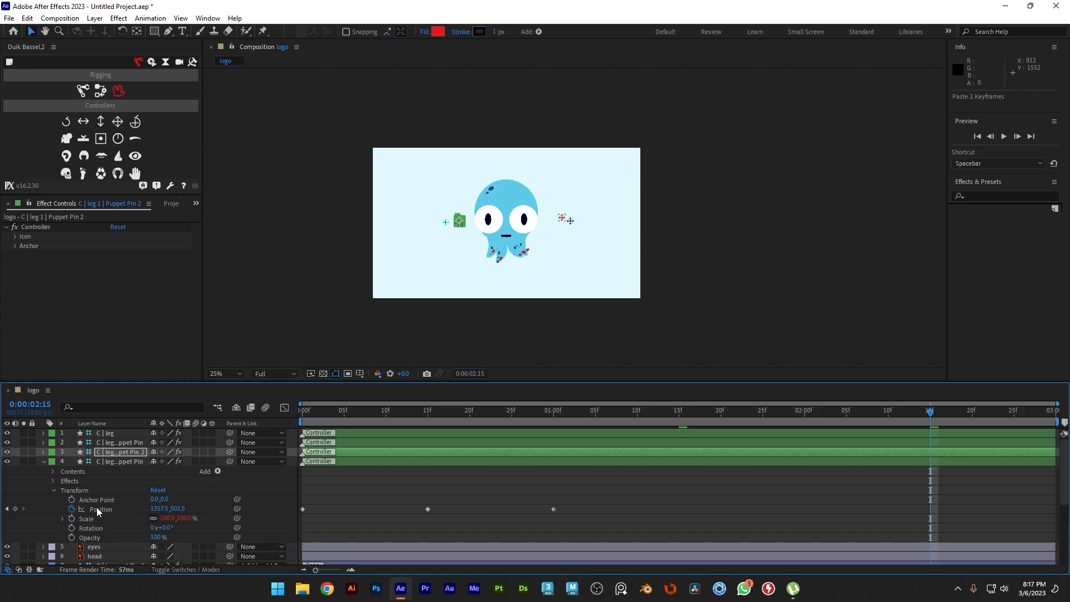
{"action": "left_click_drag", "start_coordinate": [324, 409], "coordinate": [386, 410]}
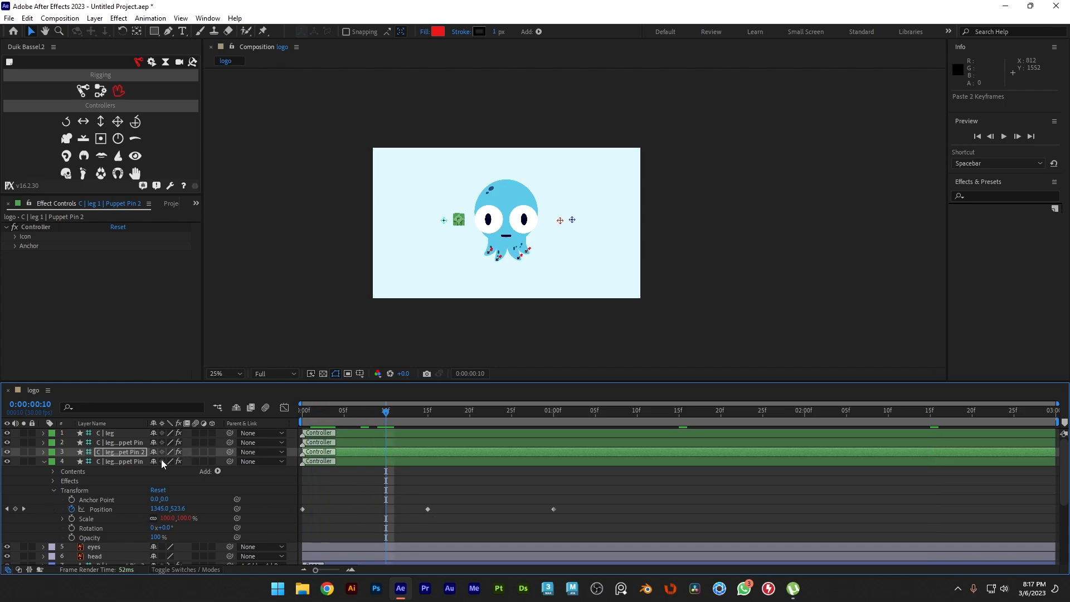
{"action": "left_click", "coordinate": [137, 461]}
{"action": "left_click", "coordinate": [428, 508]}
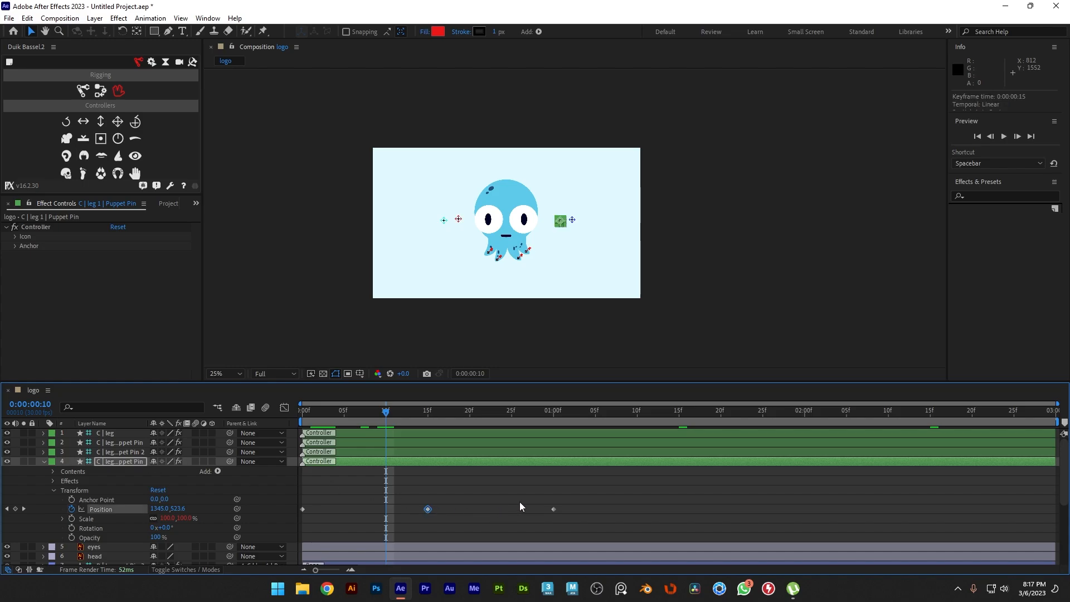
{"action": "left_click", "coordinate": [554, 509]}
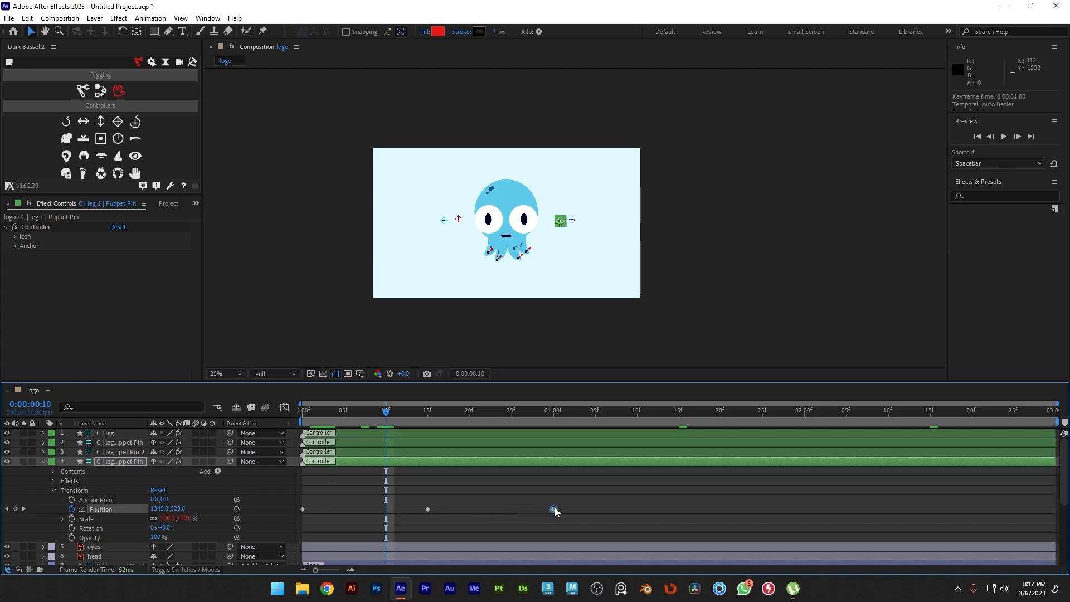
{"action": "left_click", "coordinate": [428, 509], "text": "shift"}
{"action": "key", "text": "ctrl+c"}
{"action": "left_click", "coordinate": [679, 413]}
{"action": "key", "text": "ctrl+v"}
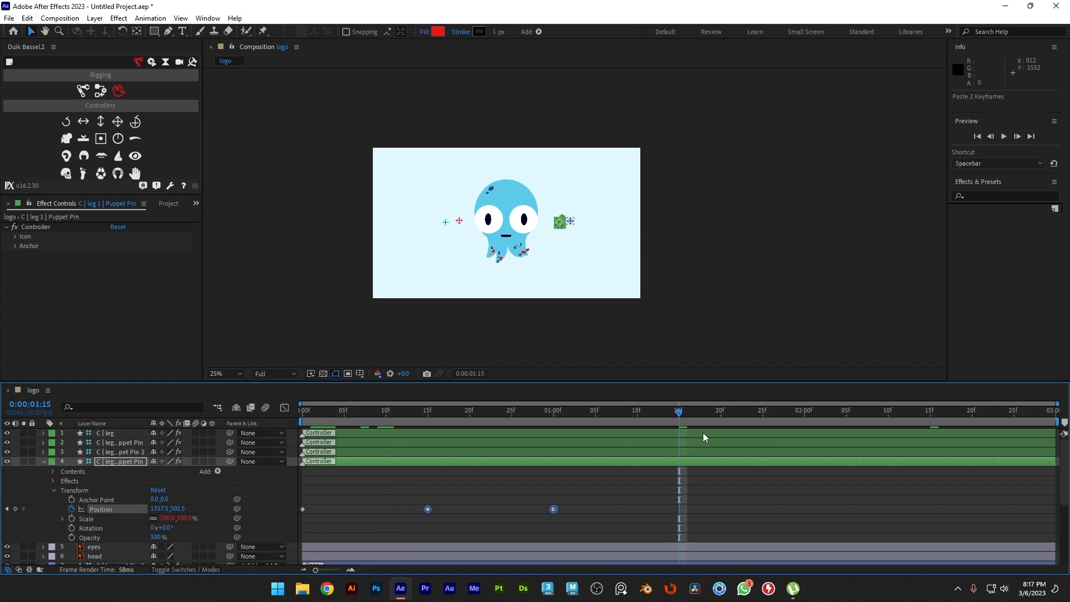
{"action": "left_click", "coordinate": [929, 413]}
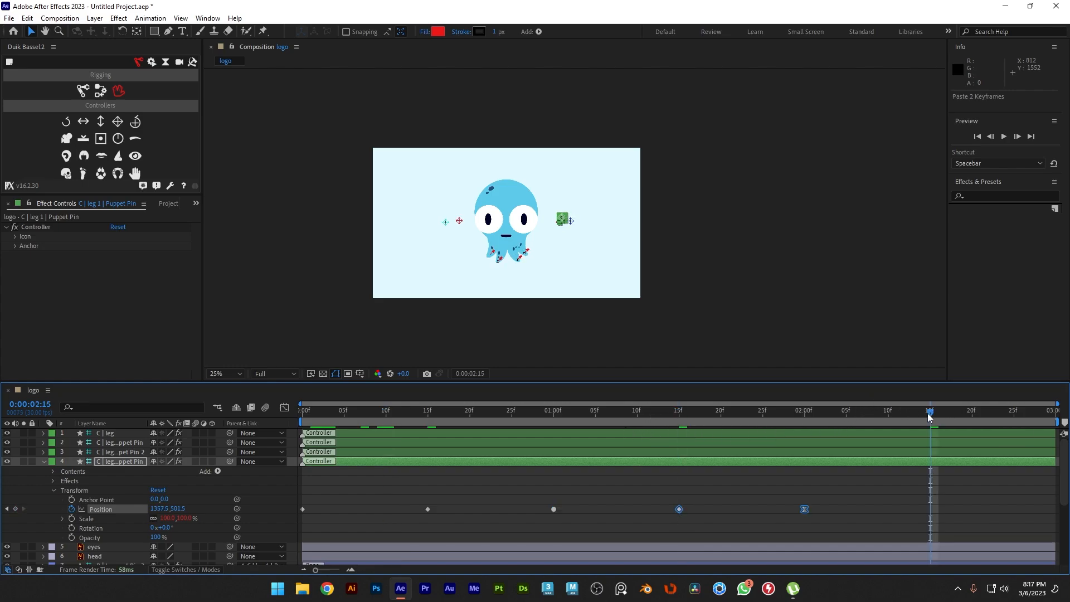
{"action": "key", "text": "ctrl+v"}
Preview the animation of all four legs from the first frame.
{"action": "left_click_drag", "start_coordinate": [423, 409], "coordinate": [302, 409]}
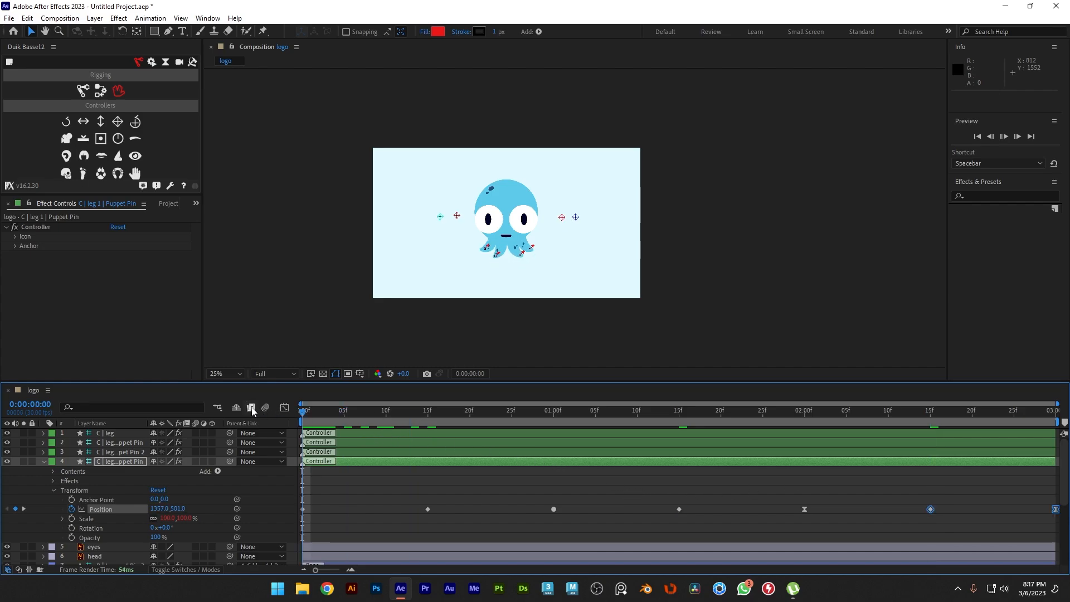
{"action": "key", "text": "space"}
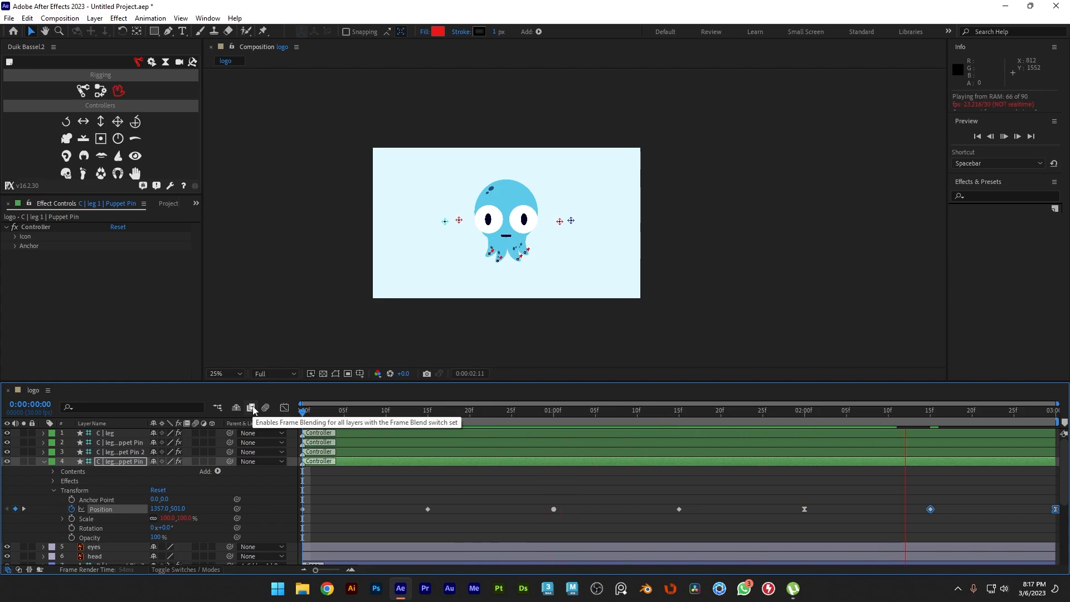
{"action": "key", "text": "space"}
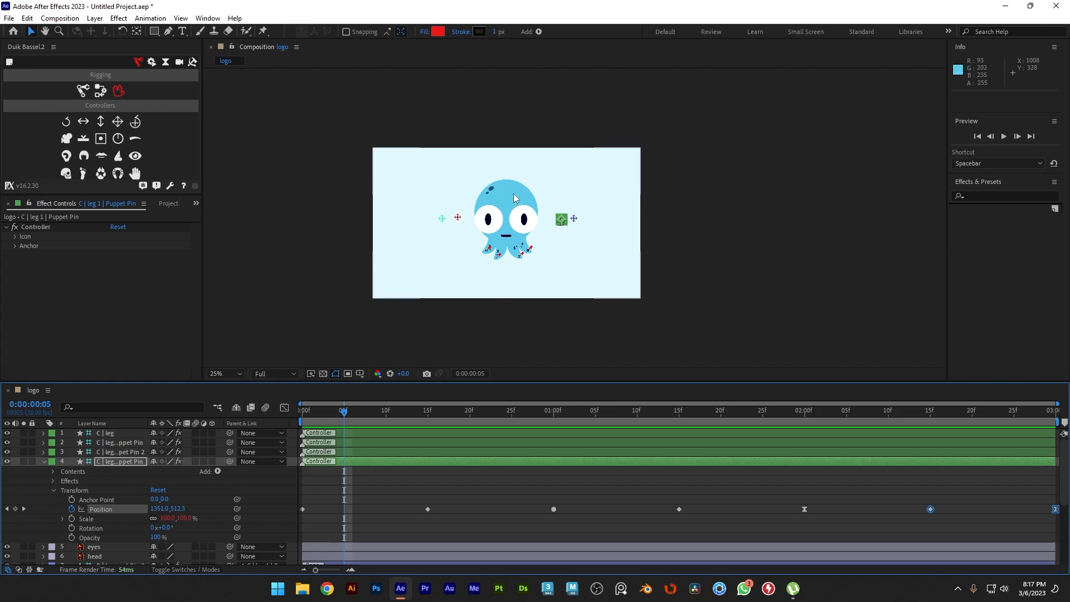
Place two puppet pins on the head layer, one near the top of the head and one just below the mouth.
{"action": "left_click", "coordinate": [45, 461]}
{"action": "left_click", "coordinate": [49, 473]}
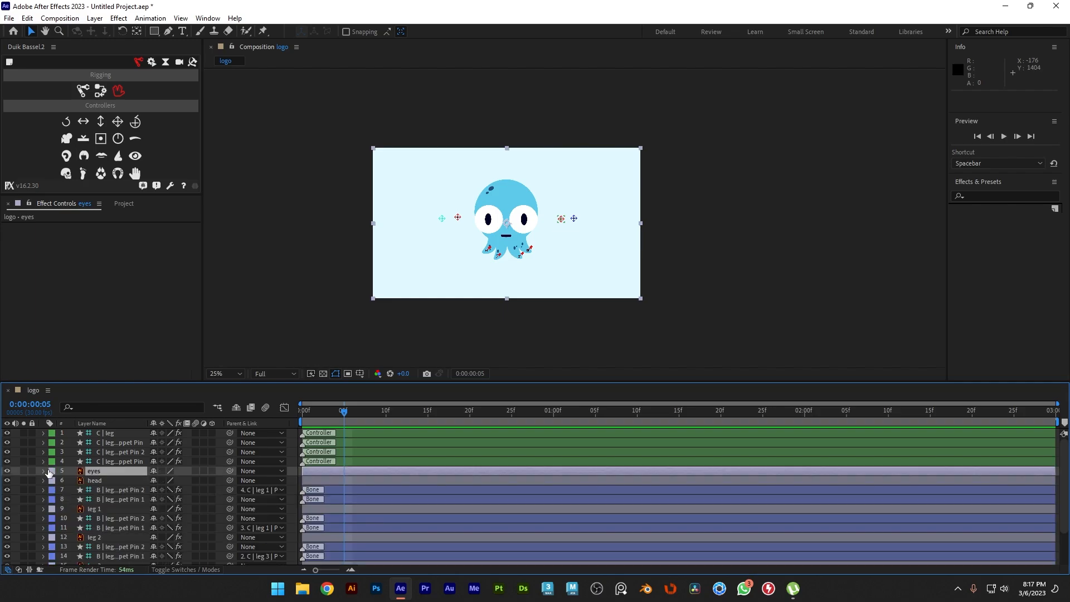
{"action": "scroll", "coordinate": [112, 506], "scroll_direction": "down", "scroll_amount": 3}
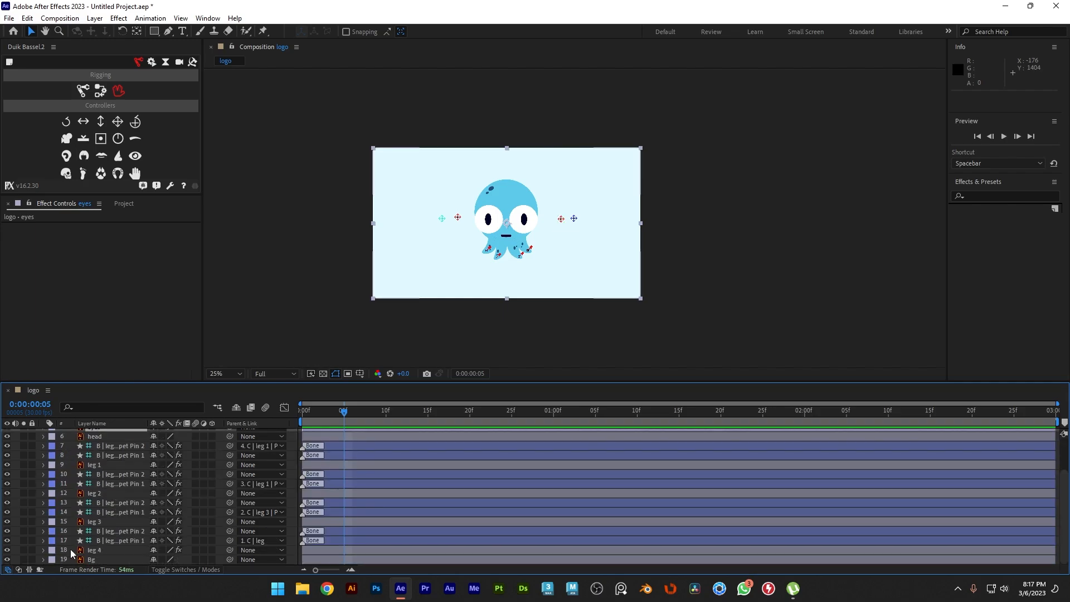
{"action": "scroll", "coordinate": [105, 507], "scroll_direction": "up", "scroll_amount": 3}
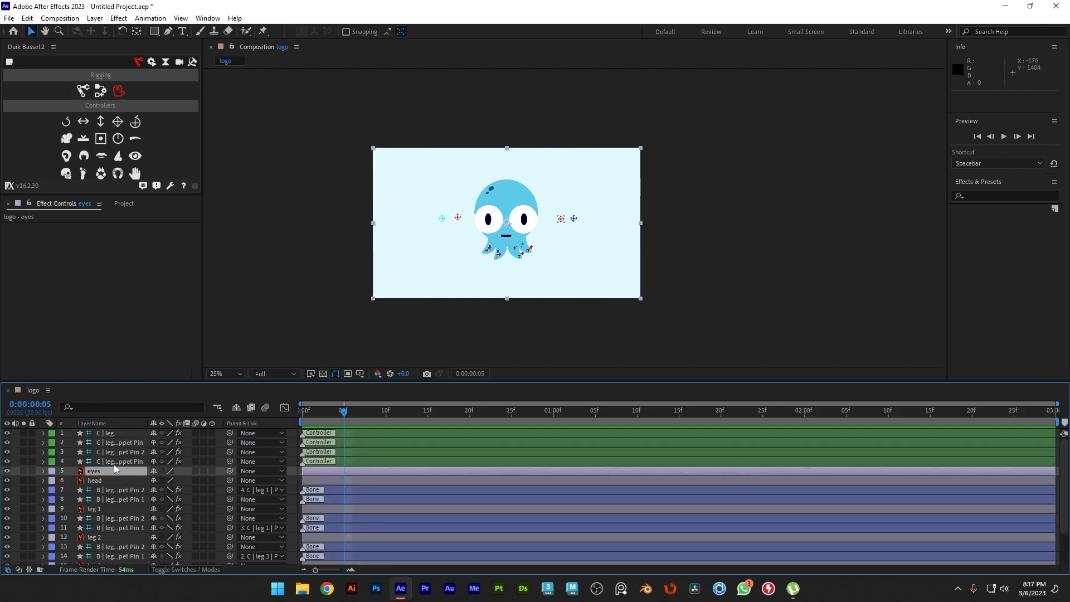
{"action": "left_click", "coordinate": [106, 480]}
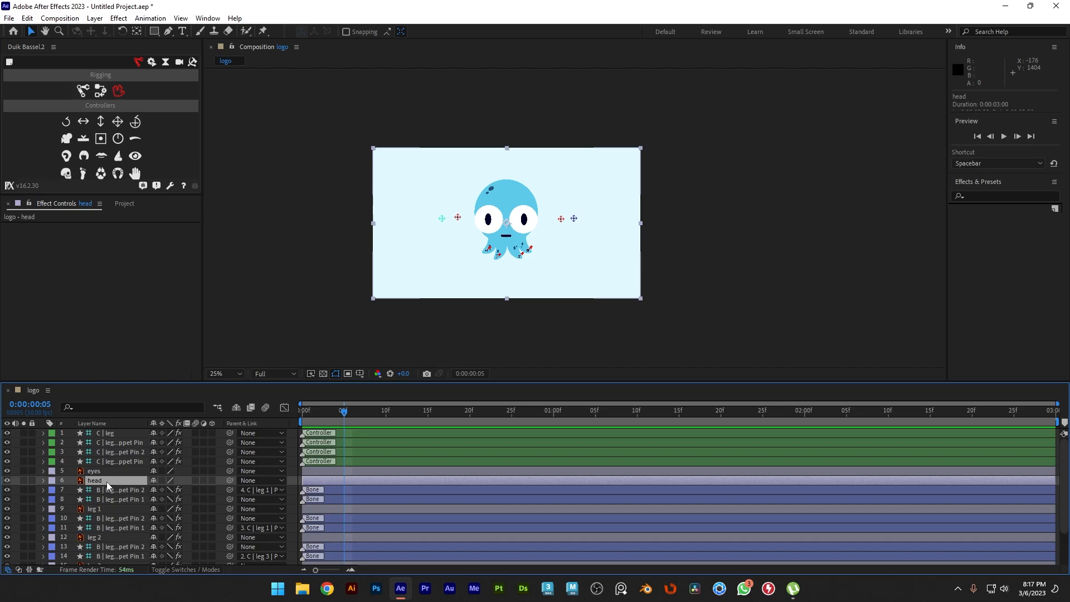
{"action": "left_click", "coordinate": [42, 480]}
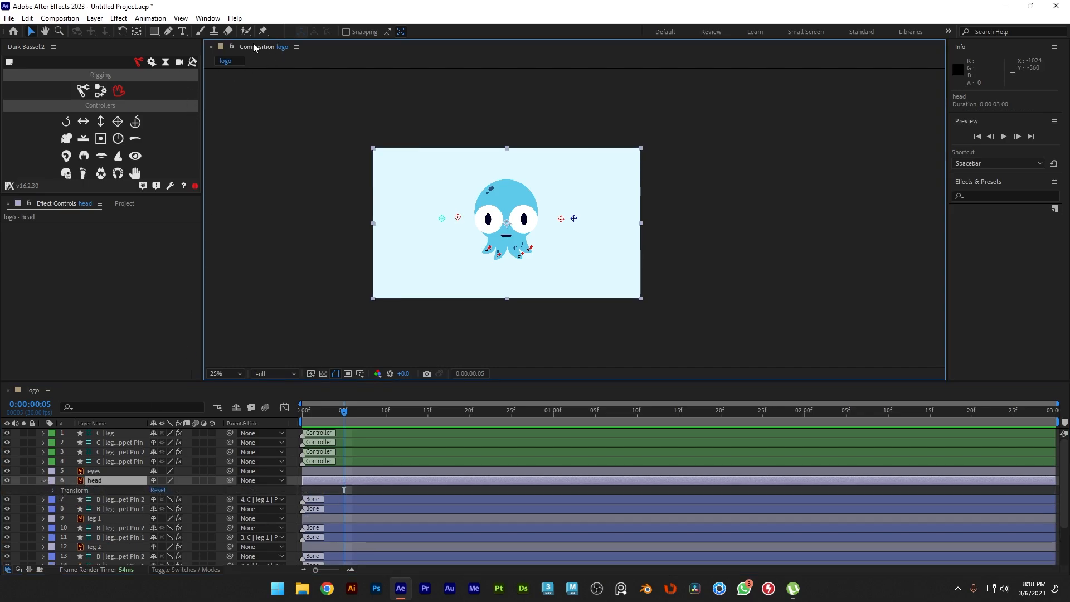
{"action": "left_click", "coordinate": [264, 30]}
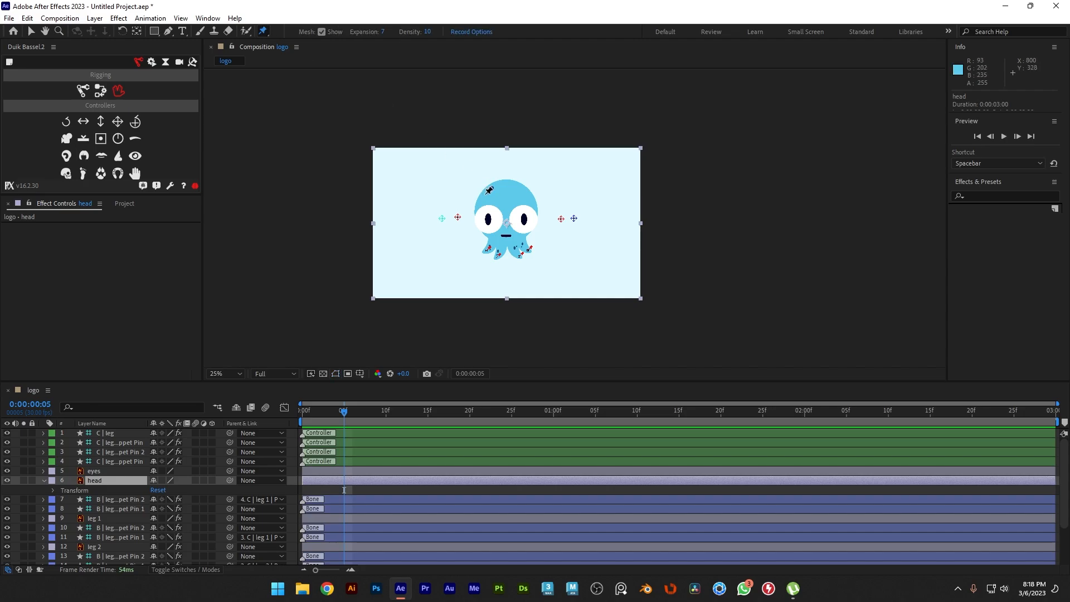
{"action": "key", "text": "period"}
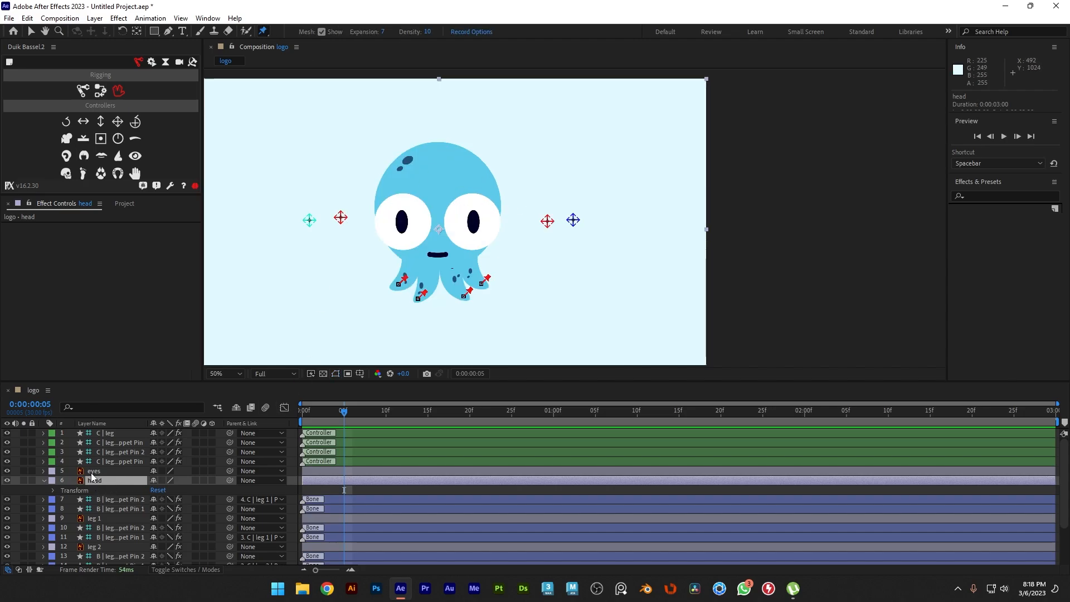
{"action": "left_click", "coordinate": [441, 151]}
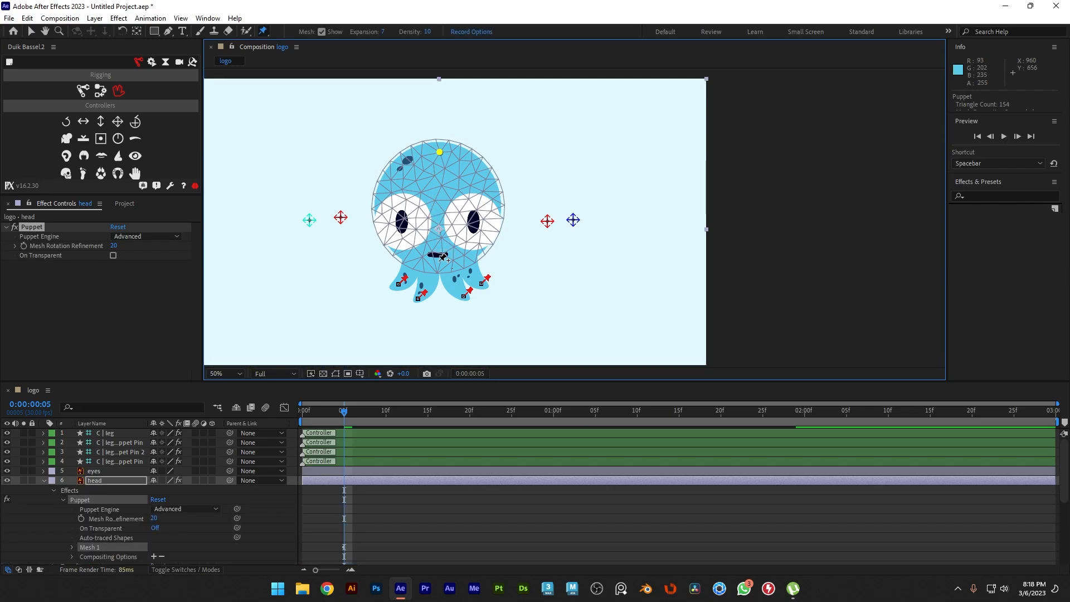
{"action": "left_click", "coordinate": [439, 262]}
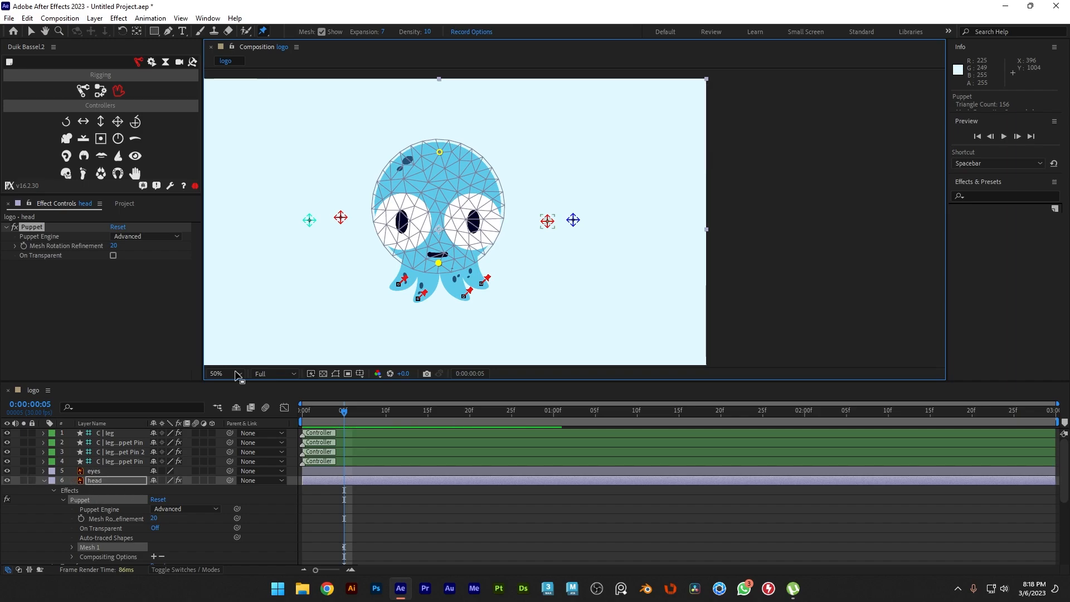
Switch the head layer's Puppet Engine to Legacy and raise Mesh 1's Triangles to 160.
{"action": "left_click", "coordinate": [205, 507]}
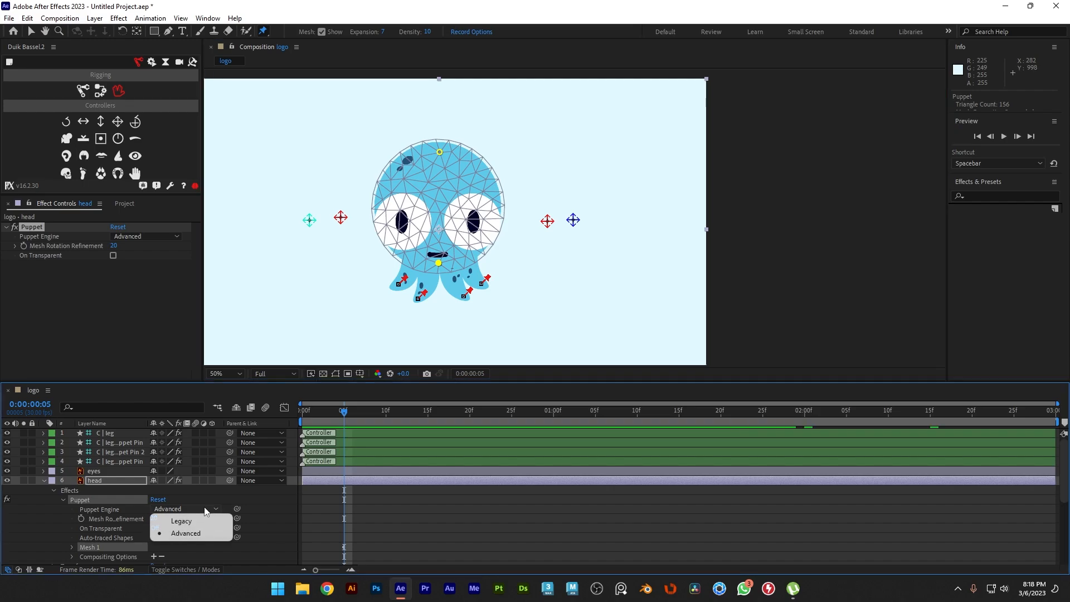
{"action": "left_click", "coordinate": [173, 517]}
{"action": "scroll", "coordinate": [116, 541], "scroll_direction": "down", "scroll_amount": 2}
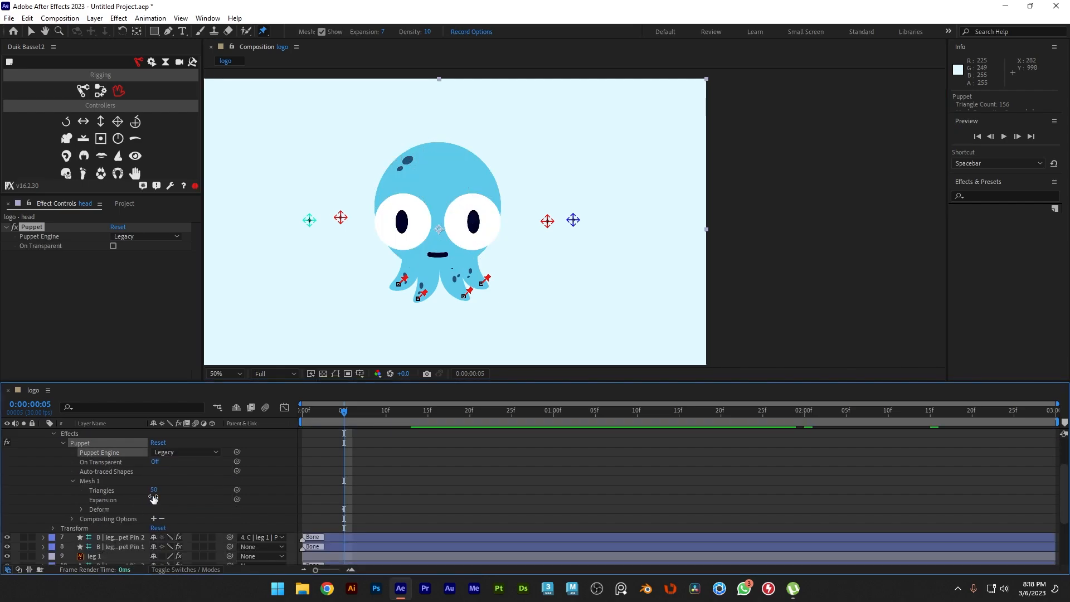
{"action": "left_click_drag", "start_coordinate": [154, 490], "coordinate": [158, 489]}
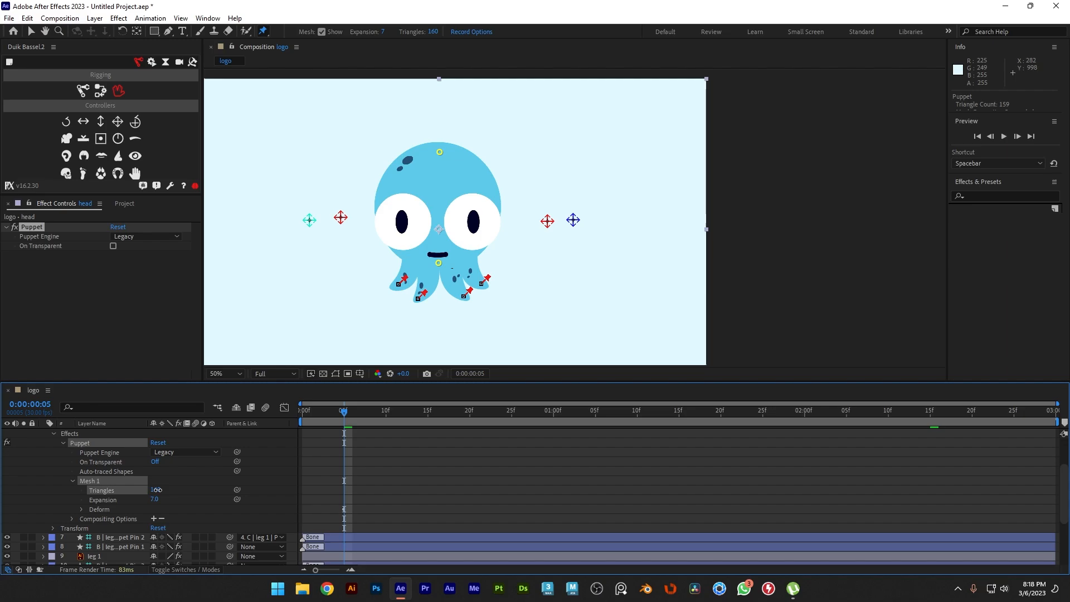
Add bones to Puppet Pin 1 and Puppet Pin 2 under the head layer's Mesh 1 Deform group.
{"action": "left_click", "coordinate": [81, 509]}
{"action": "left_click", "coordinate": [134, 527]}
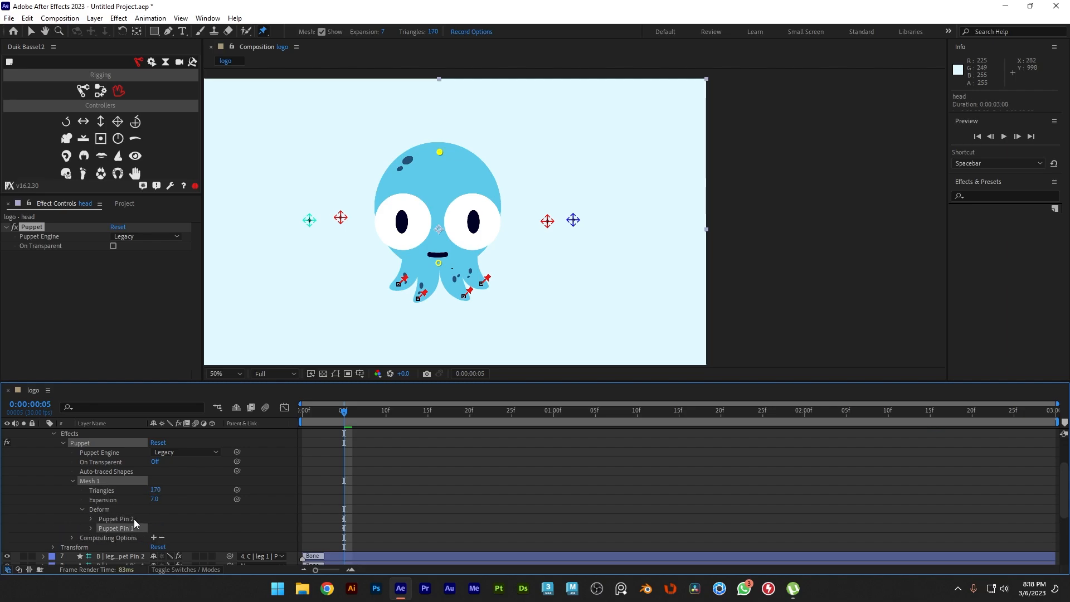
{"action": "left_click", "coordinate": [133, 518], "text": "shift"}
{"action": "left_click", "coordinate": [100, 90]}
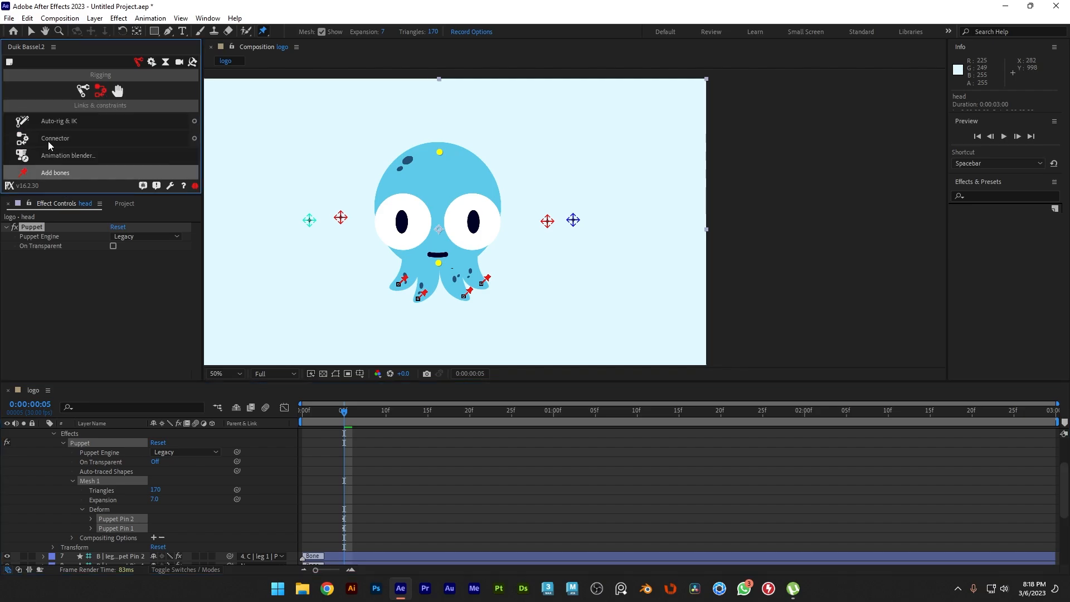
{"action": "left_click", "coordinate": [62, 172]}
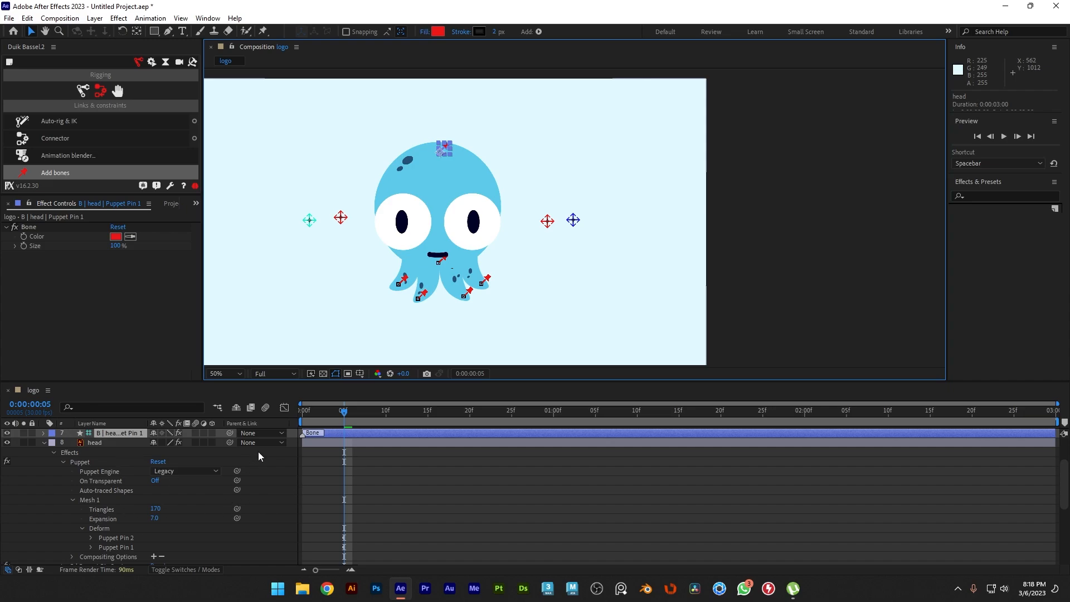
At 0:00:00:00, create a position controller from the top head bone and move it above the head to about 939, 104.
{"action": "left_click_drag", "start_coordinate": [345, 413], "coordinate": [303, 411]}
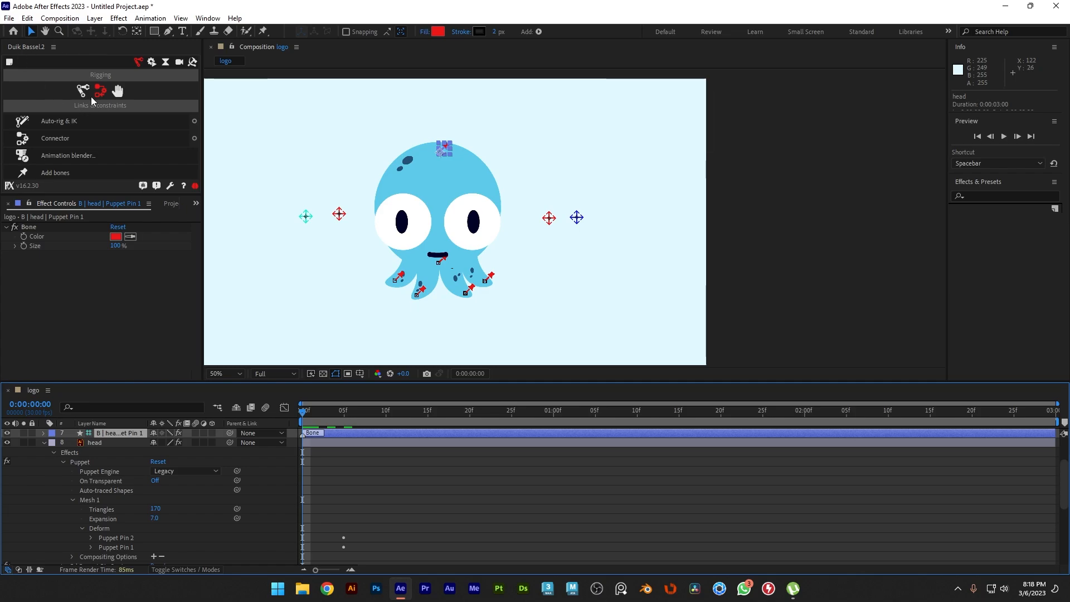
{"action": "left_click", "coordinate": [121, 92]}
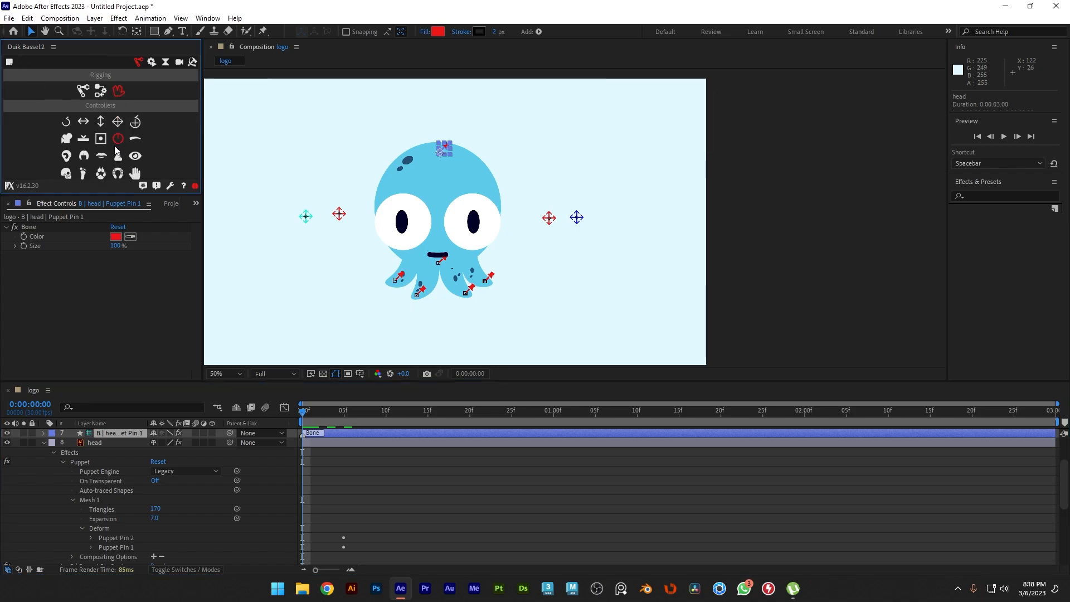
{"action": "left_click", "coordinate": [118, 123]}
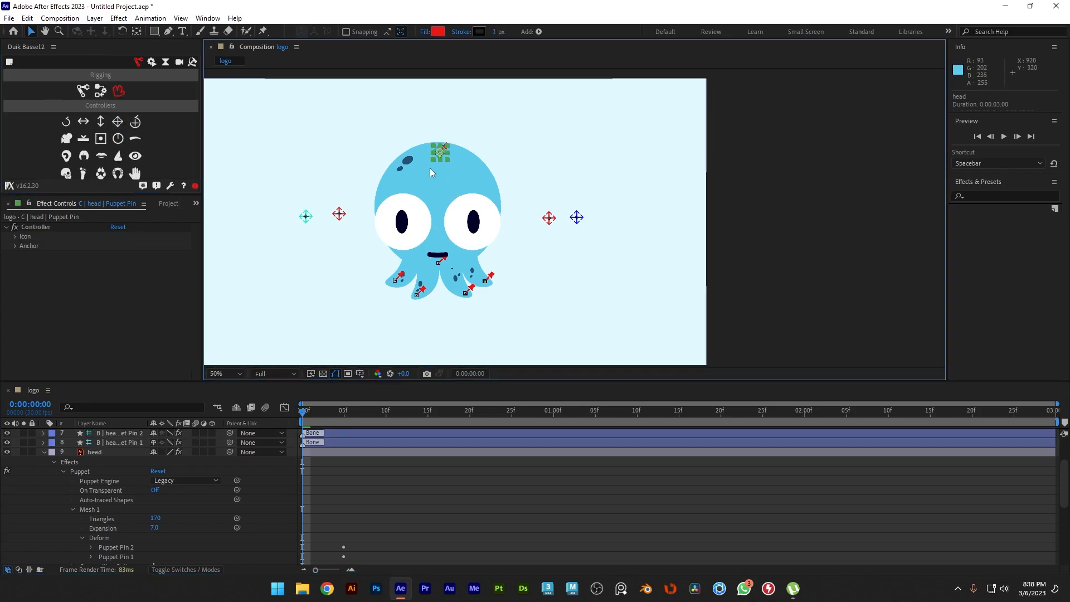
{"action": "key", "text": "."}
{"action": "left_click_drag", "start_coordinate": [359, 152], "coordinate": [448, 288]}
{"action": "left_click_drag", "start_coordinate": [394, 220], "coordinate": [380, 132]}
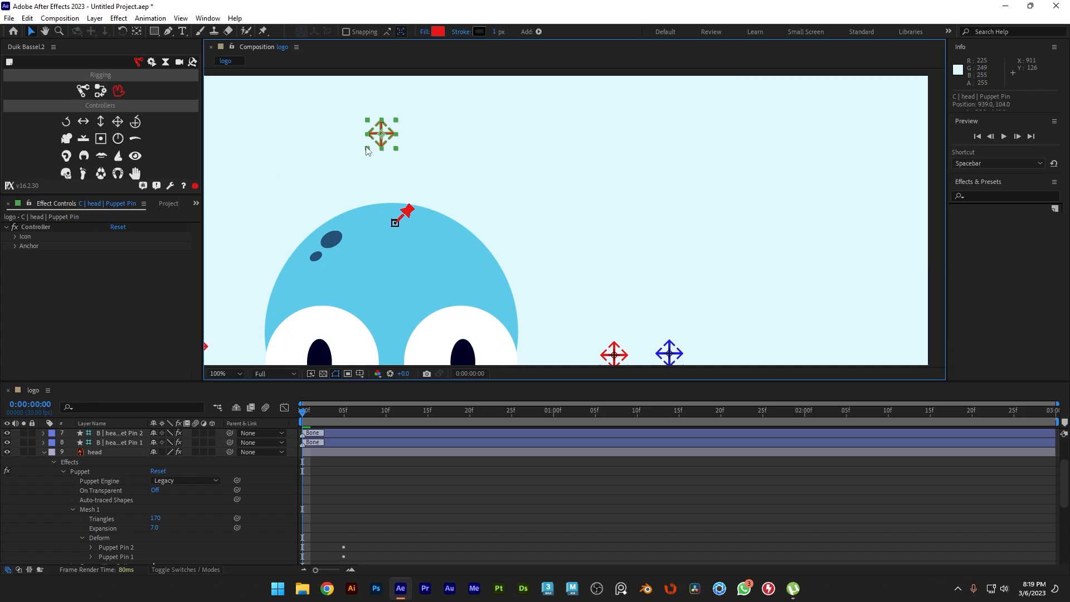
Create a second position controller and place the two side by side above the head at about 971, 98 and 878, 98.
{"action": "key", "text": "comma"}
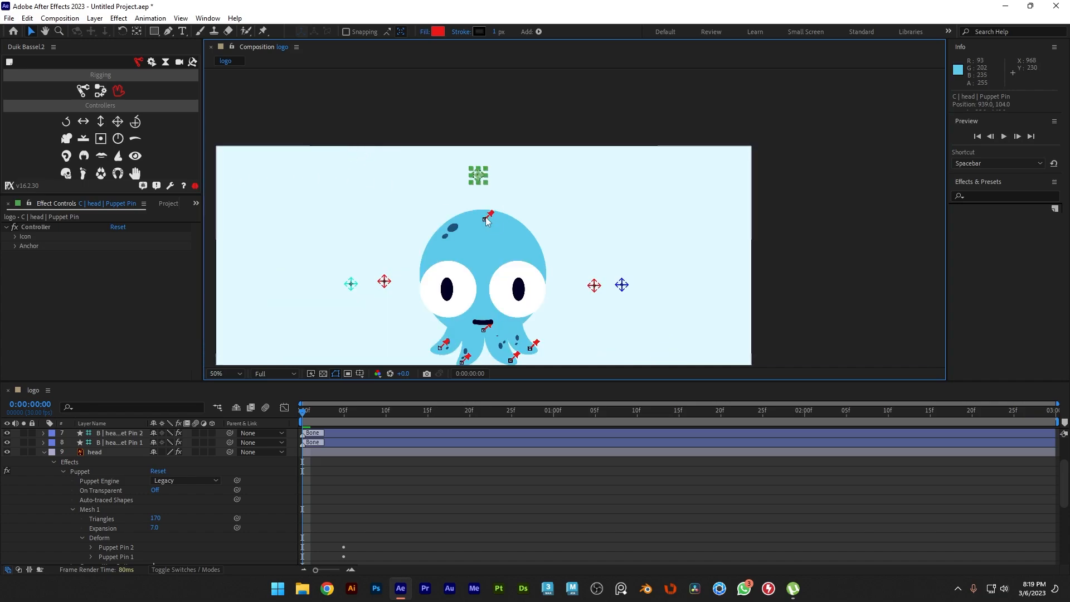
{"action": "left_click", "coordinate": [120, 126]}
{"action": "mouse_move", "coordinate": [472, 180]}
{"action": "left_mouse_down"}
{"action": "mouse_move", "coordinate": [458, 178]}
{"action": "mouse_move", "coordinate": [488, 175]}
{"action": "left_mouse_up"}
{"action": "left_click", "coordinate": [463, 179]}
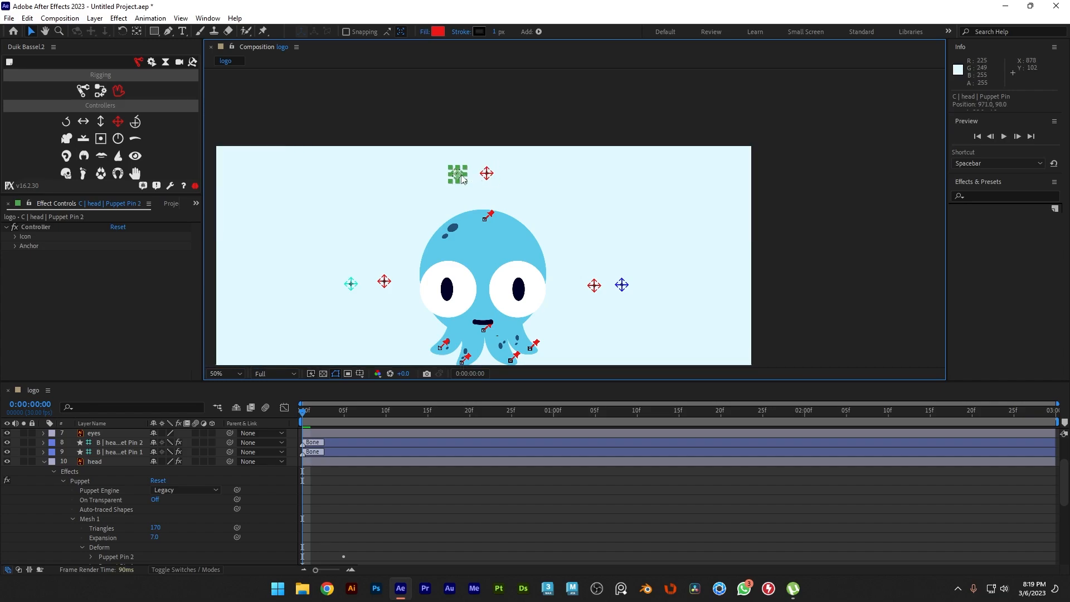
{"action": "scroll", "coordinate": [472, 177], "scroll_direction": "up", "scroll_amount": 2}
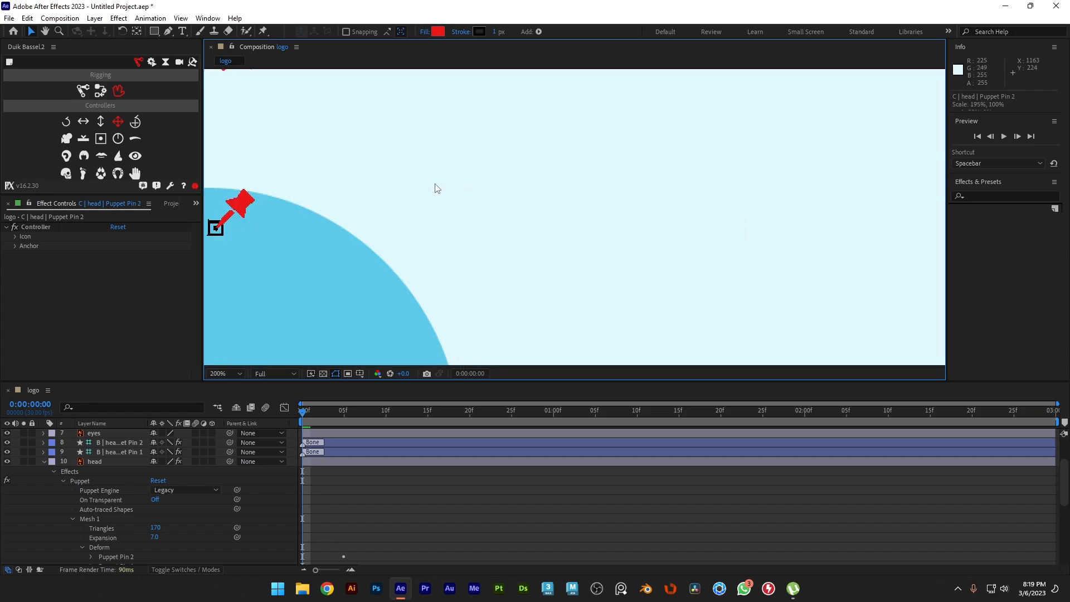
{"action": "scroll", "coordinate": [417, 196], "scroll_direction": "down", "scroll_amount": 1}
{"action": "left_click_drag", "start_coordinate": [442, 185], "coordinate": [472, 209]}
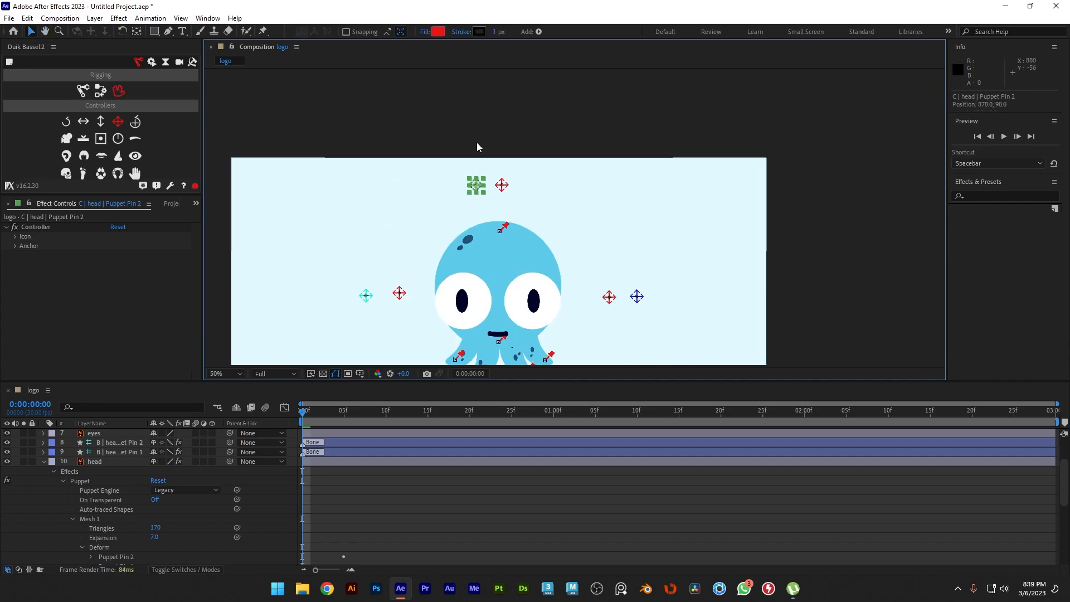
{"action": "key", "text": "comma"}
{"action": "left_click_drag", "start_coordinate": [480, 197], "coordinate": [440, 145]}
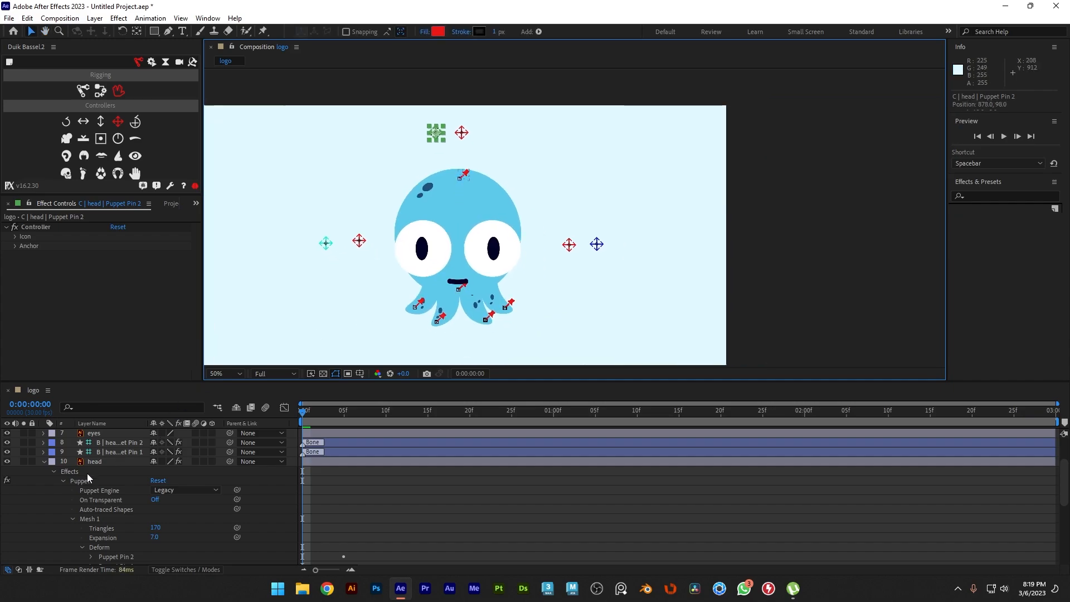
Collapse the head layer's properties and parent the B | head | Puppet Pin 1 bone to the C | head | Puppet Pin controller.
{"action": "scroll", "coordinate": [162, 532], "scroll_direction": "down", "scroll_amount": 1}
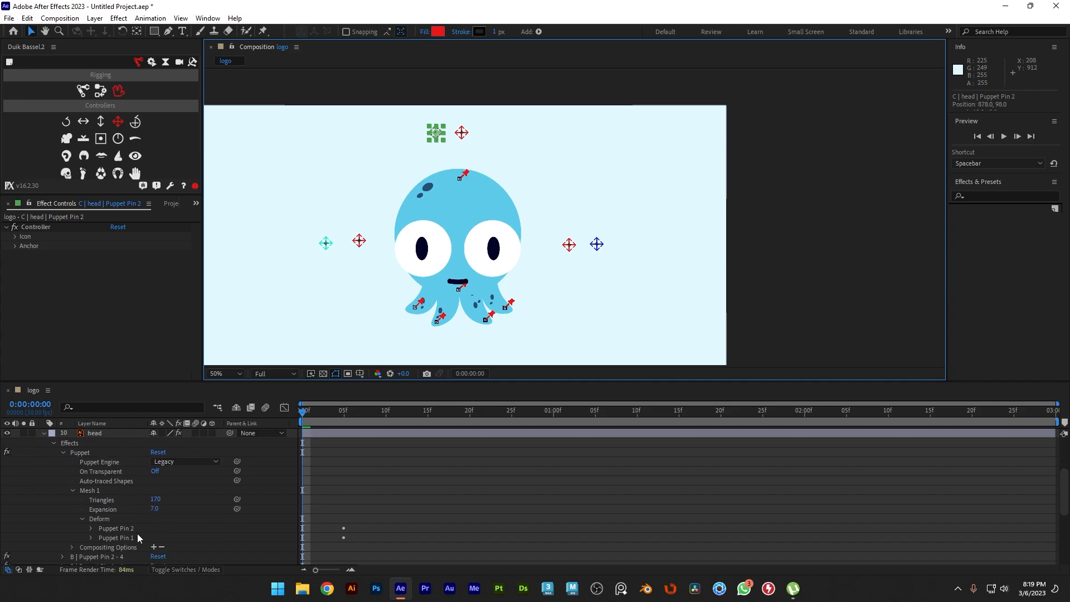
{"action": "left_click", "coordinate": [137, 537]}
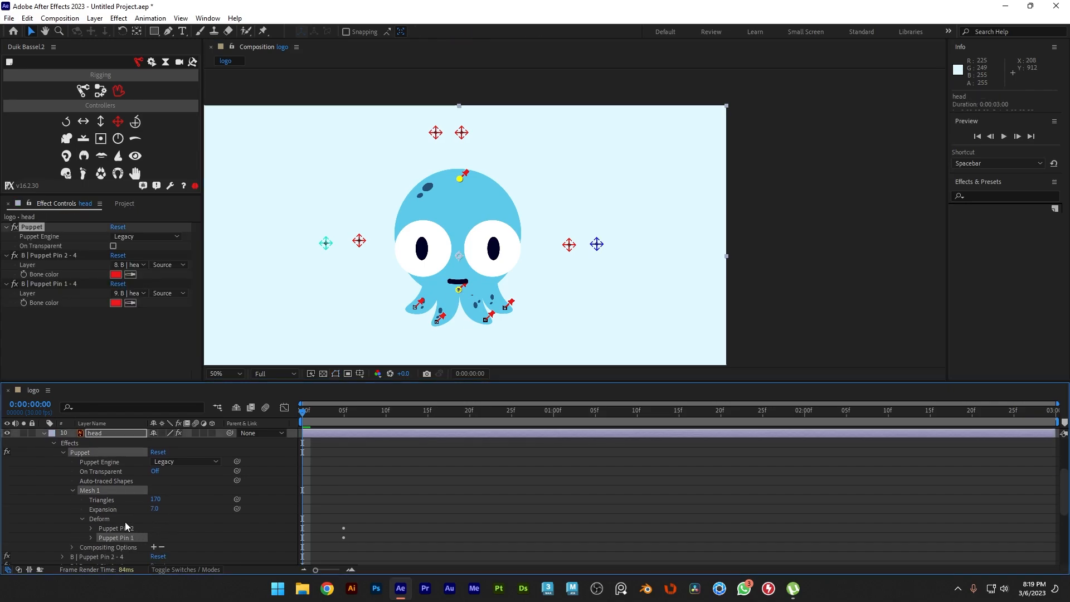
{"action": "left_click", "coordinate": [122, 528]}
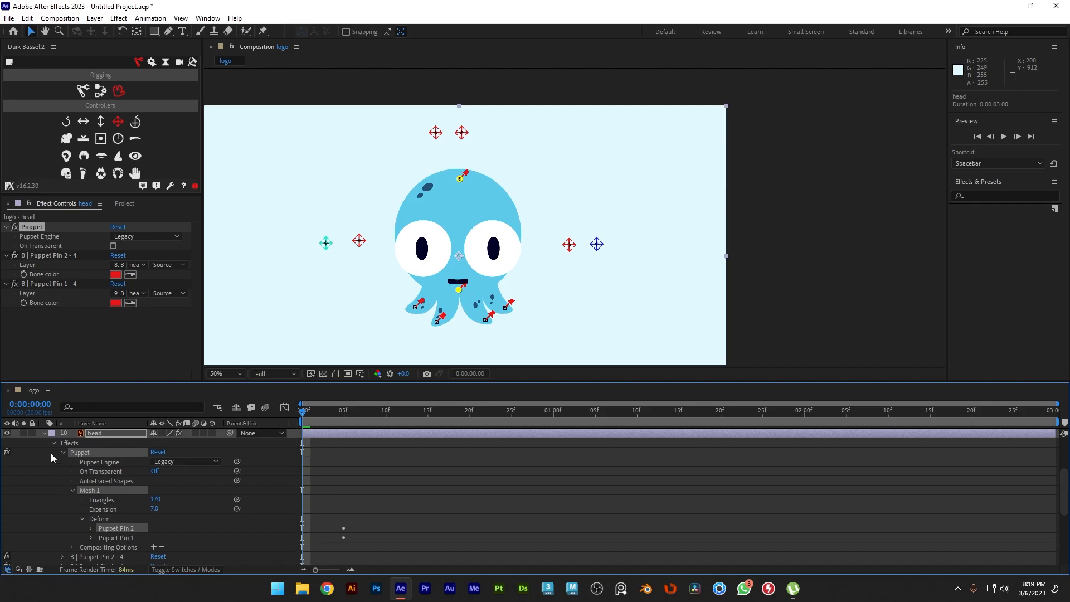
{"action": "left_click", "coordinate": [45, 433]}
{"action": "scroll", "coordinate": [115, 469], "scroll_direction": "up", "scroll_amount": 2}
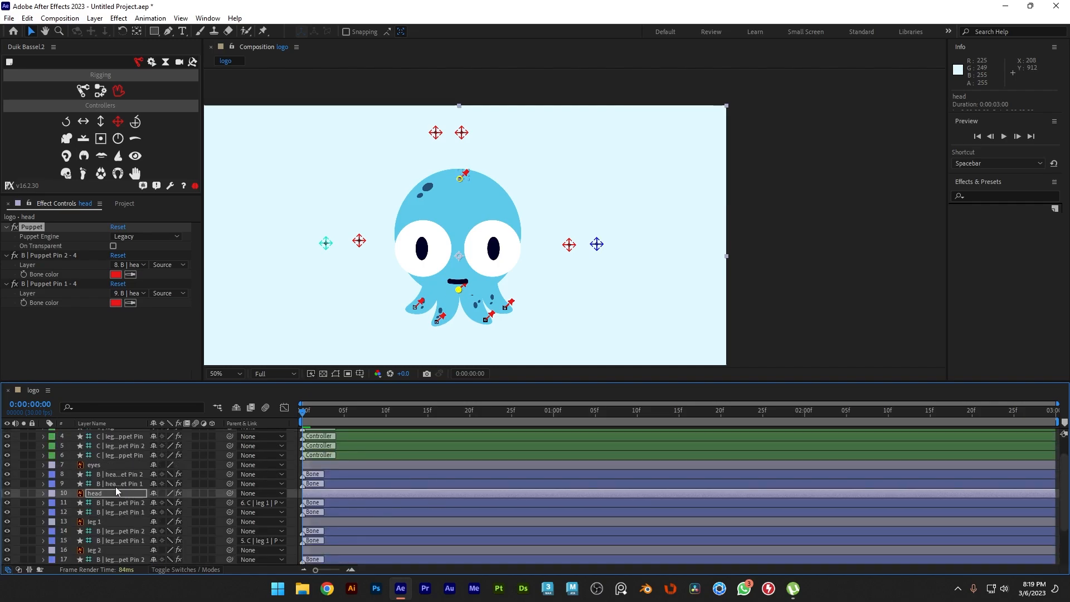
{"action": "left_click", "coordinate": [122, 484]}
{"action": "left_click", "coordinate": [132, 475]}
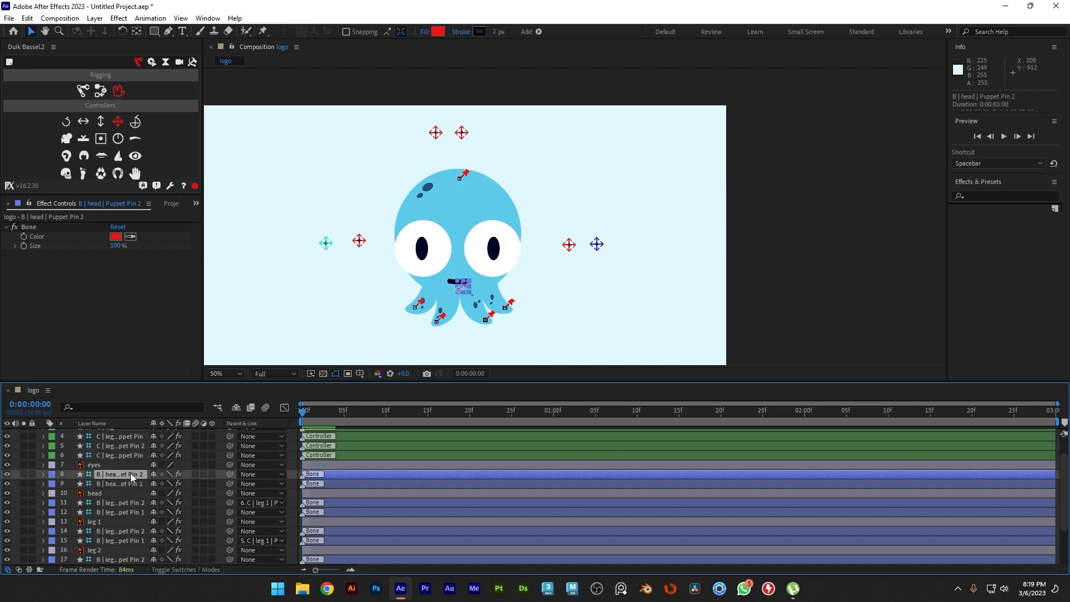
{"action": "left_click", "coordinate": [132, 484]}
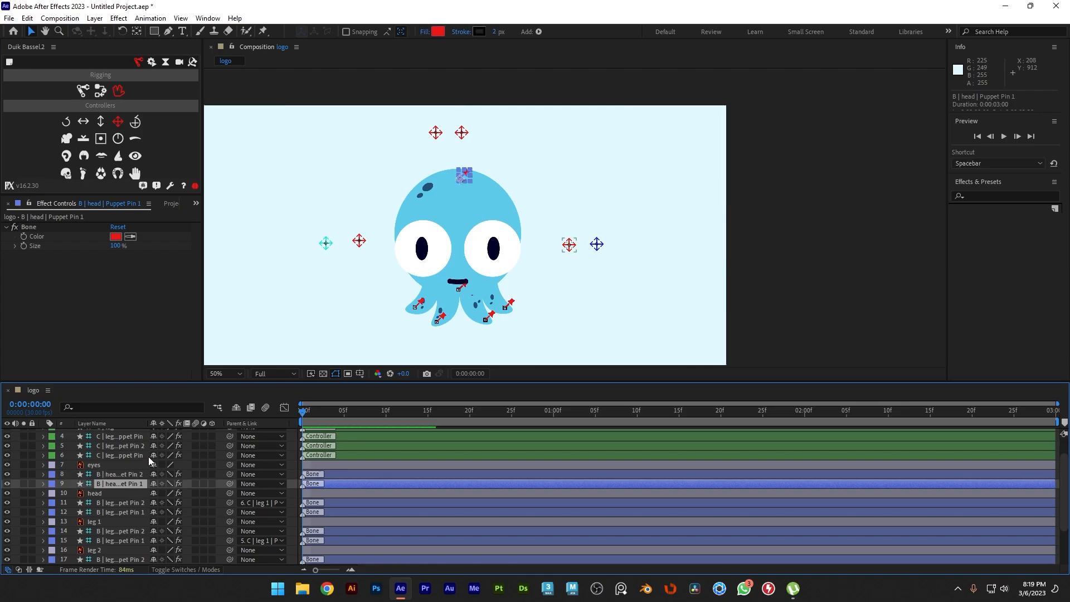
{"action": "scroll", "coordinate": [139, 490], "scroll_direction": "up", "scroll_amount": 1}
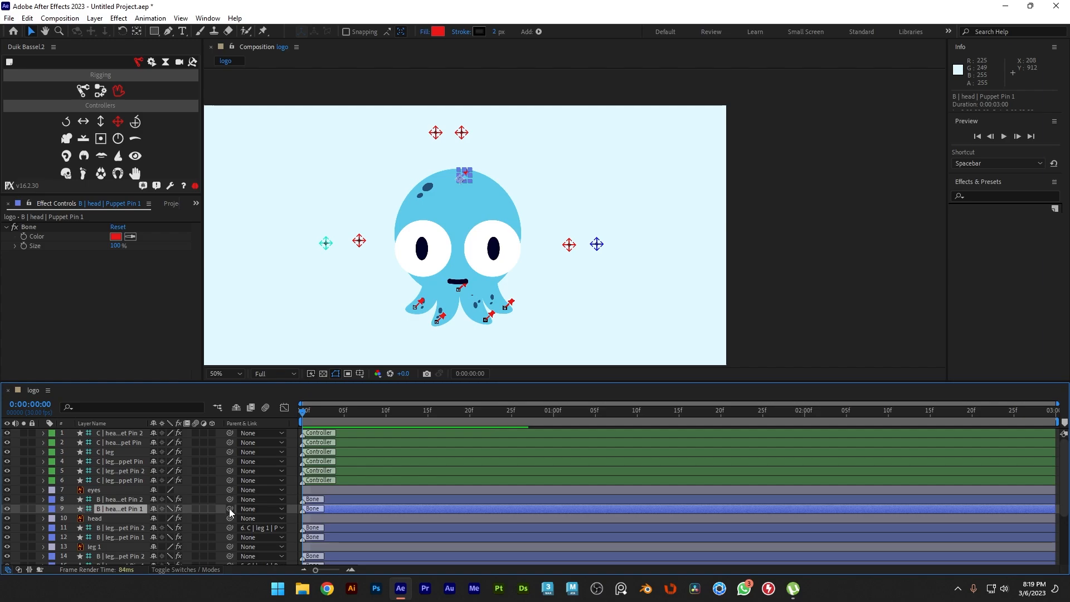
{"action": "left_click_drag", "start_coordinate": [230, 510], "coordinate": [130, 446]}
Try moving the C | head | Puppet Pin controller slightly upward, and undo the move.
{"action": "left_click", "coordinate": [462, 132]}
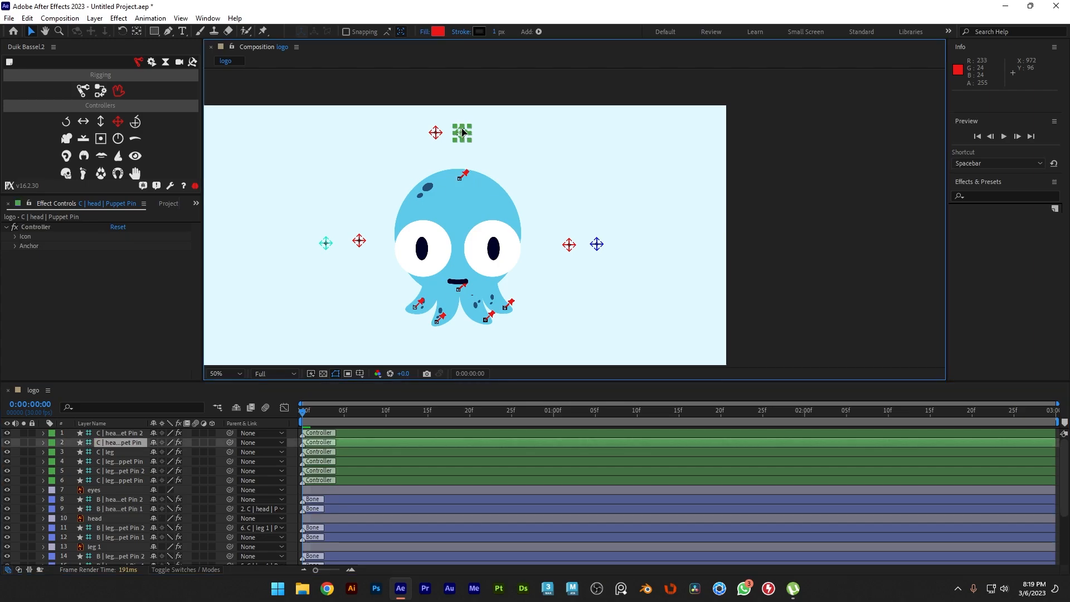
{"action": "left_click_drag", "start_coordinate": [462, 133], "coordinate": [462, 129]}
{"action": "key", "text": "ctrl+z"}
Parent the B | head | Puppet Pin 2 bone to the C | head | Puppet Pin 2 controller.
{"action": "left_click", "coordinate": [117, 528]}
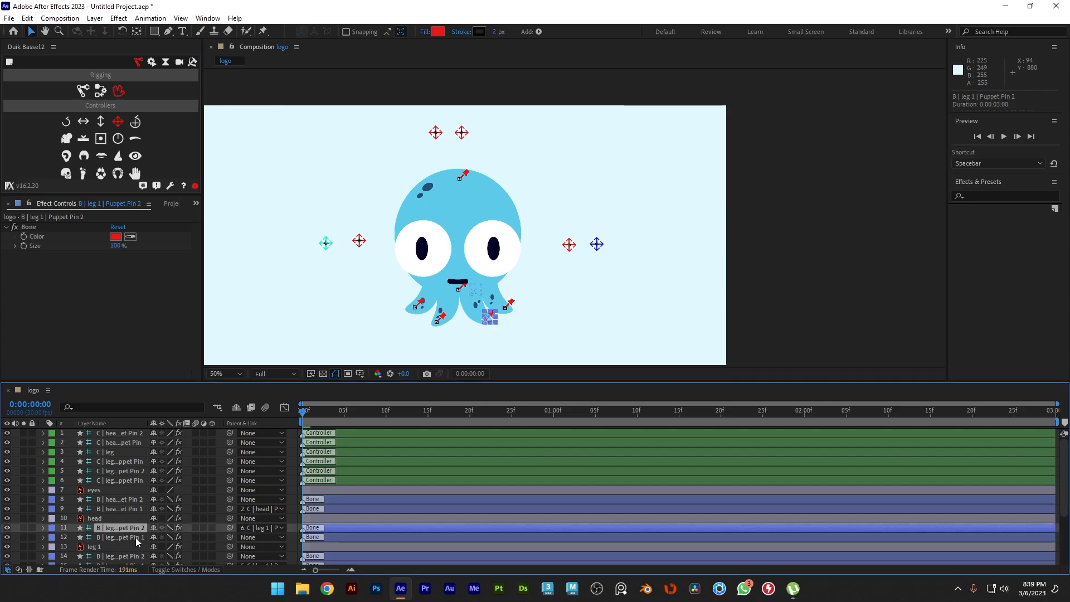
{"action": "left_click", "coordinate": [137, 538]}
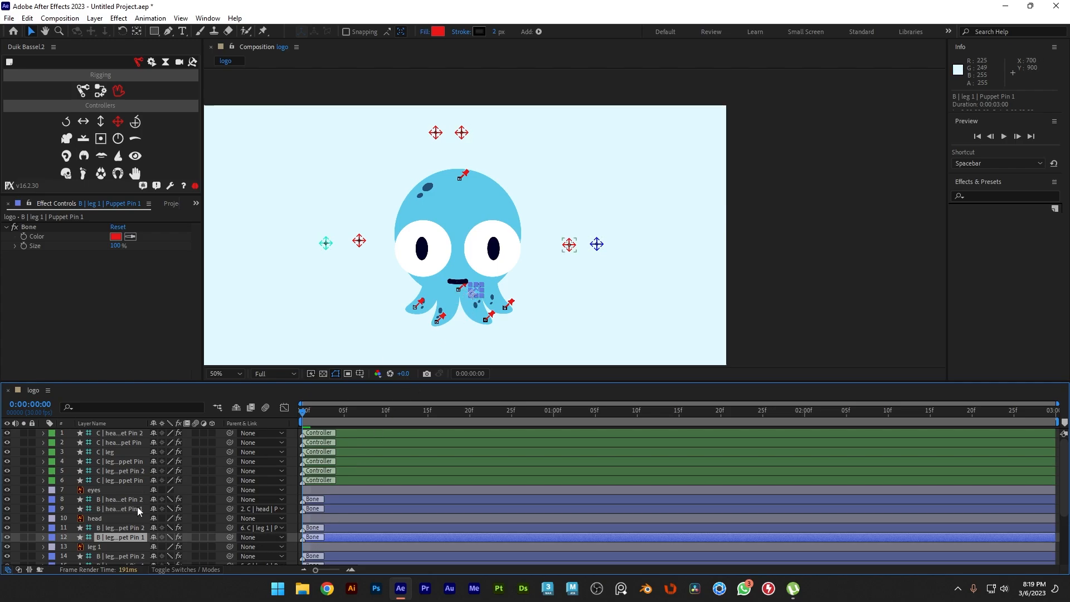
{"action": "left_click", "coordinate": [111, 508]}
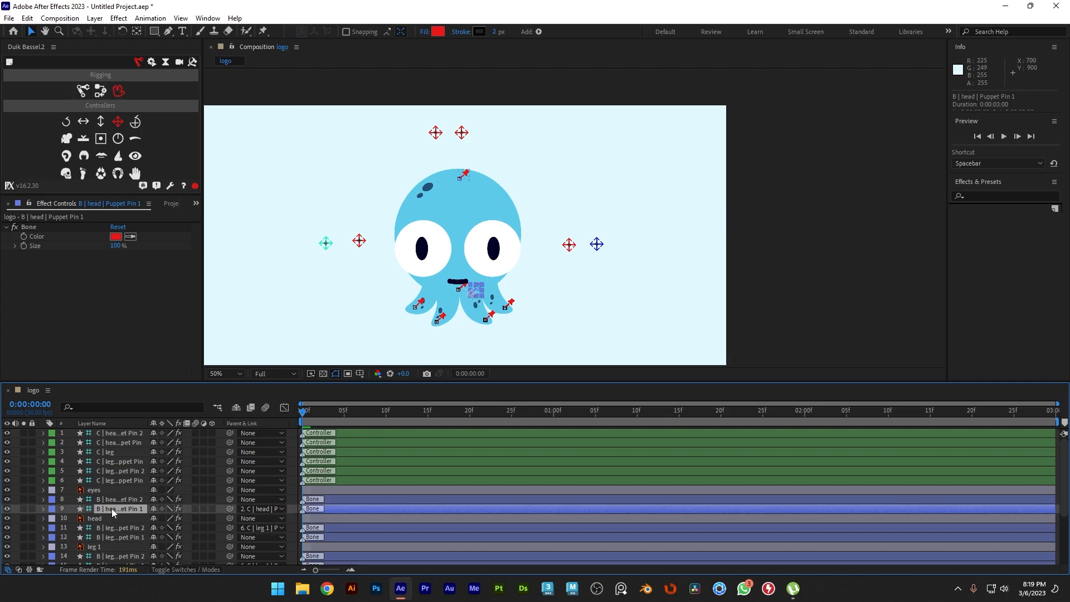
{"action": "left_click", "coordinate": [125, 499]}
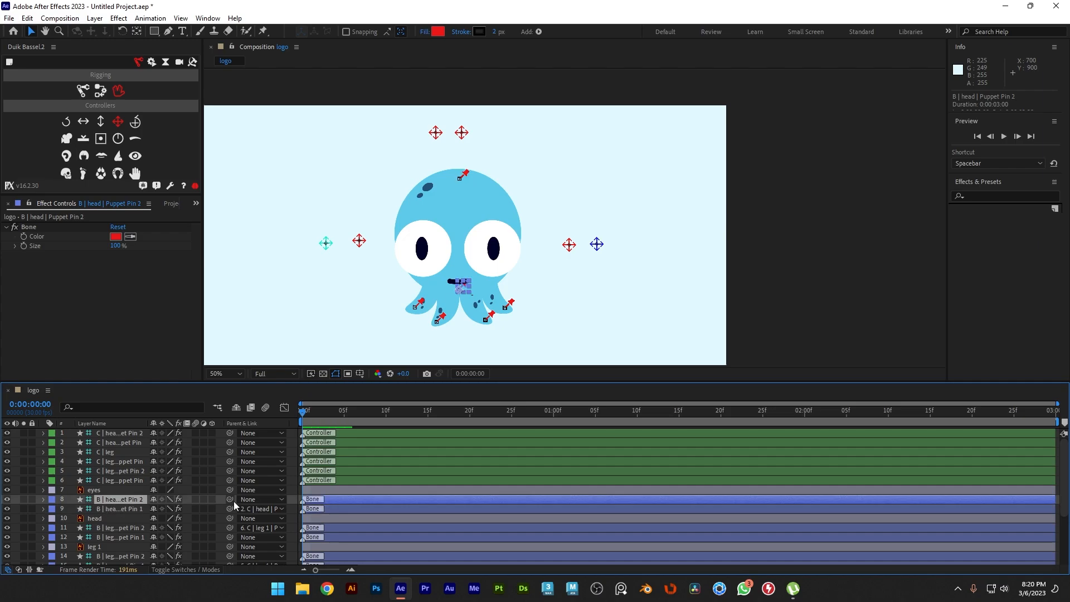
{"action": "left_click_drag", "start_coordinate": [229, 499], "coordinate": [132, 435]}
Keyframe the C | head | Puppet Pin controller's Position at 0:00:00:00 and raise it to about 969, 64 at 0:00:00:15.
{"action": "left_click", "coordinate": [43, 442]}
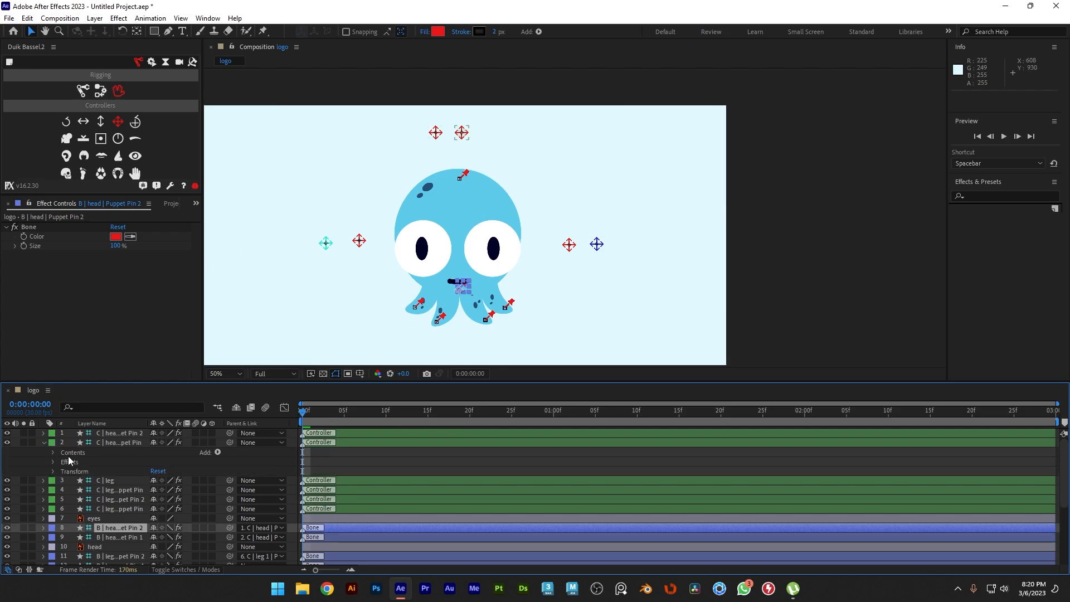
{"action": "left_click", "coordinate": [53, 471]}
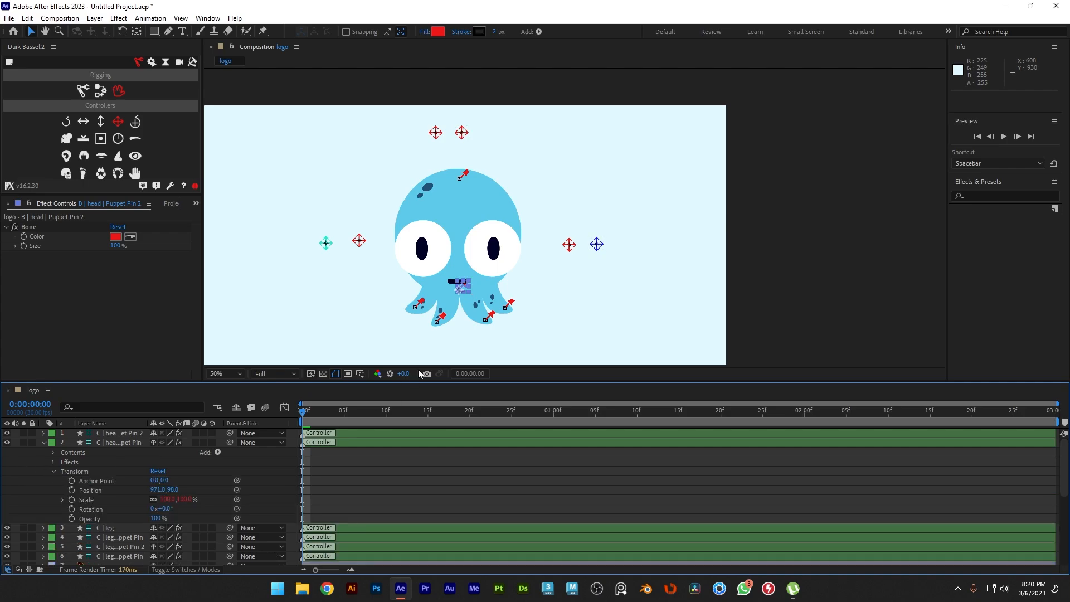
{"action": "left_click", "coordinate": [72, 490]}
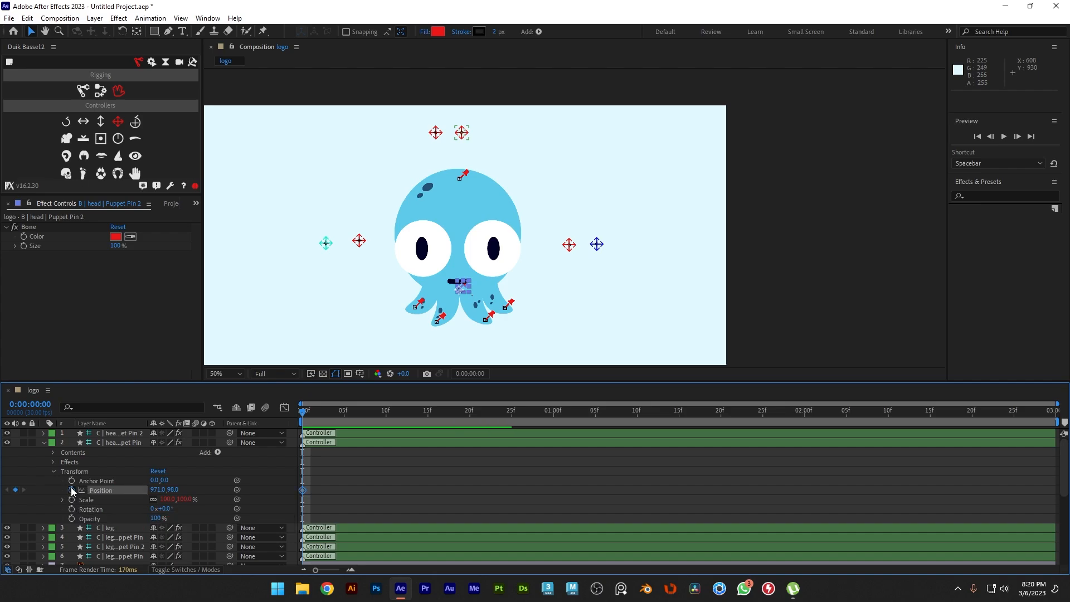
{"action": "left_click", "coordinate": [312, 442]}
{"action": "left_click_drag", "start_coordinate": [308, 419], "coordinate": [429, 419]}
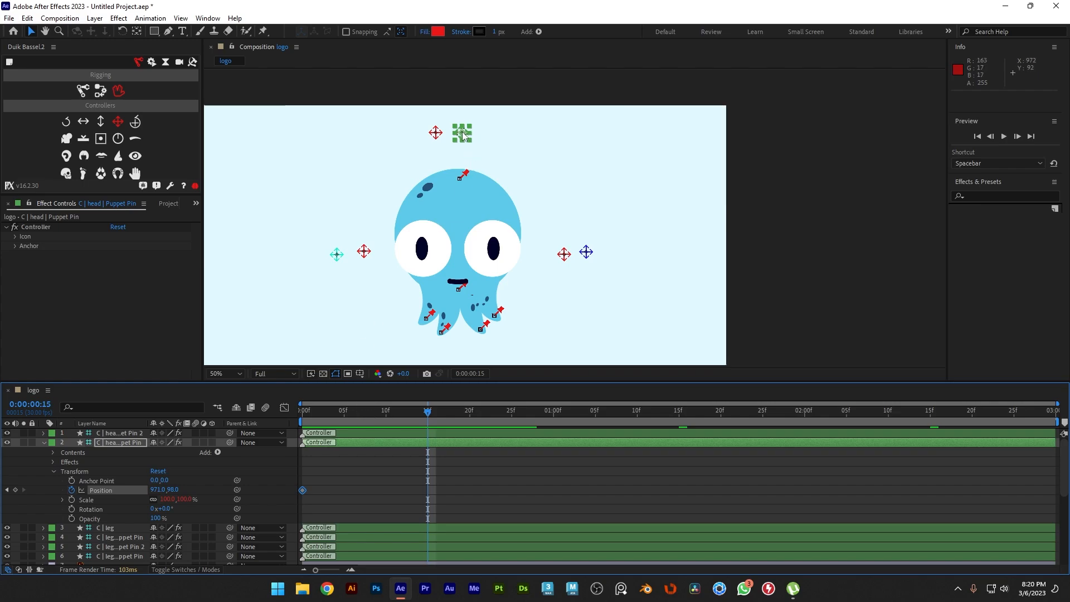
{"action": "left_click_drag", "start_coordinate": [462, 134], "coordinate": [462, 126]}
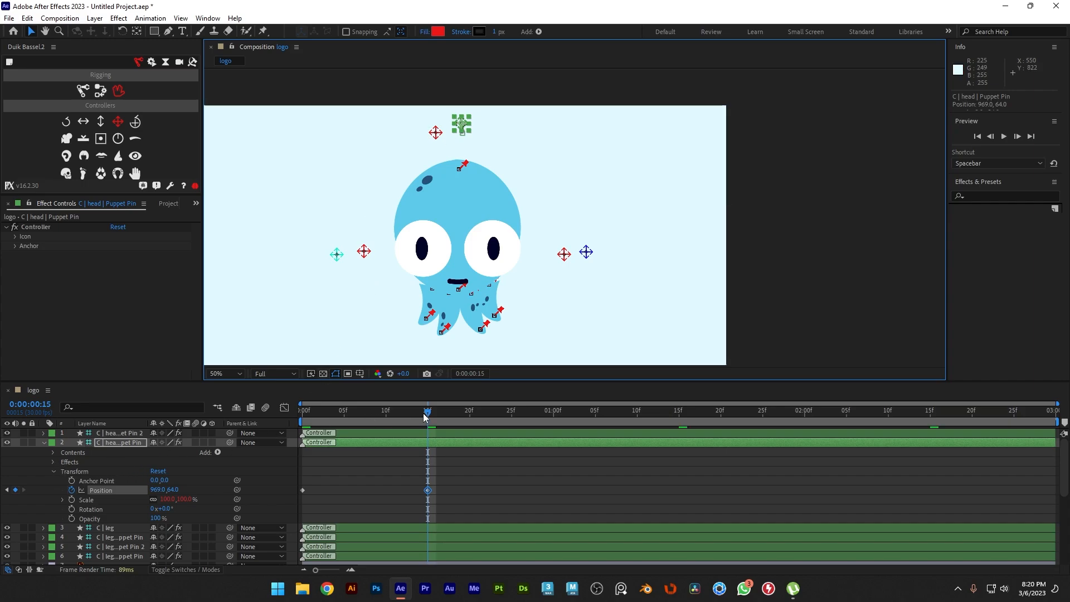
At 0:00:01:00, lower the C | head | Puppet Pin controller to about 973.5, 95 to add a Position keyframe.
{"action": "left_click_drag", "start_coordinate": [430, 413], "coordinate": [555, 411]}
{"action": "scroll", "coordinate": [467, 146], "scroll_direction": "up", "scroll_amount": 2}
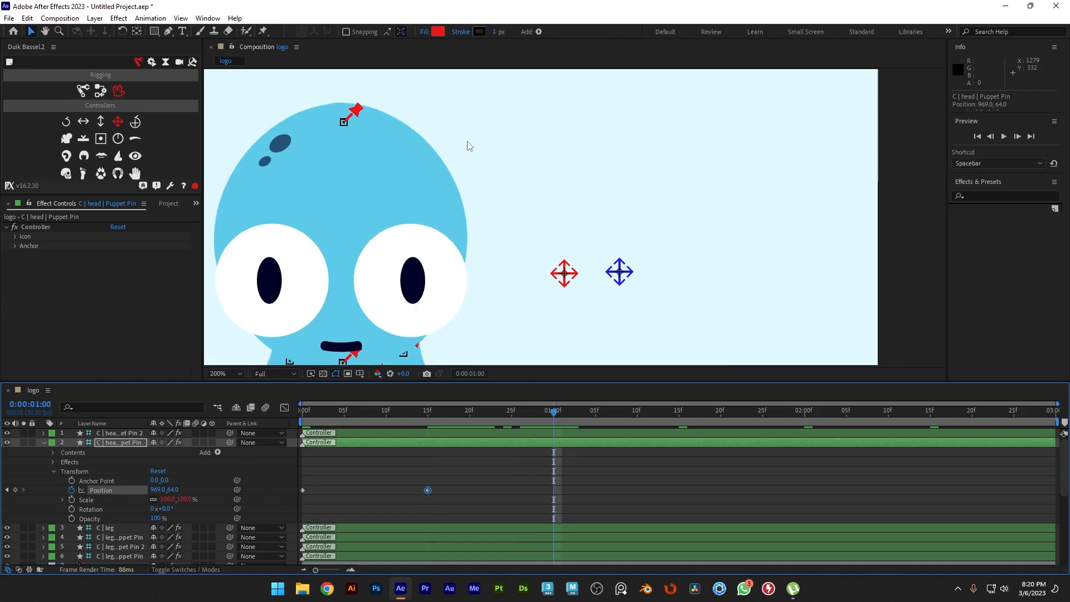
{"action": "left_click_drag", "start_coordinate": [414, 156], "coordinate": [676, 388]}
{"action": "left_click_drag", "start_coordinate": [487, 197], "coordinate": [498, 239]}
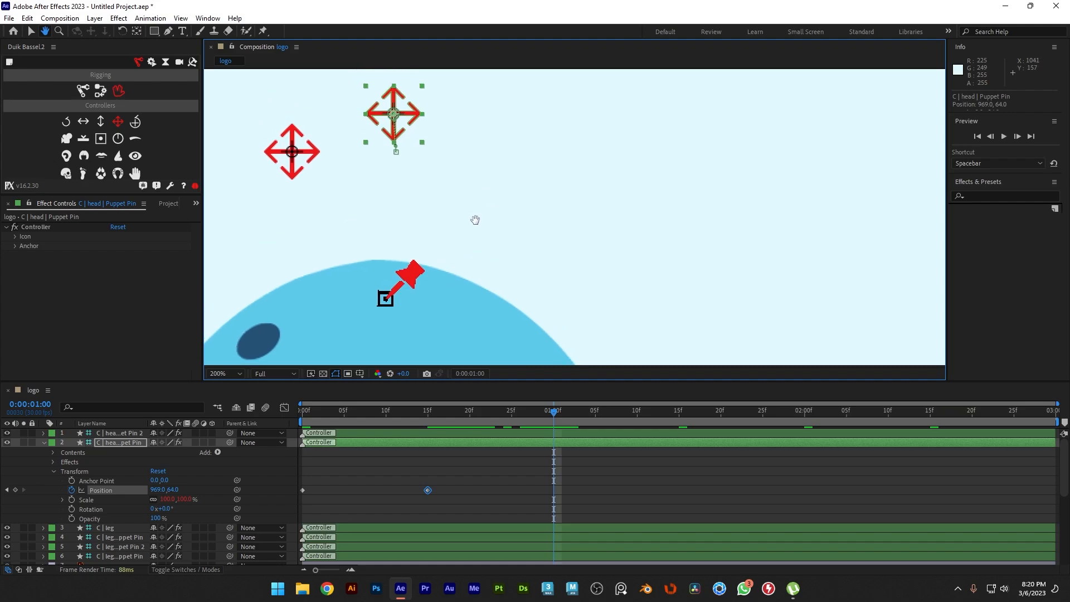
{"action": "key", "text": "v"}
{"action": "left_click_drag", "start_coordinate": [387, 117], "coordinate": [393, 151]}
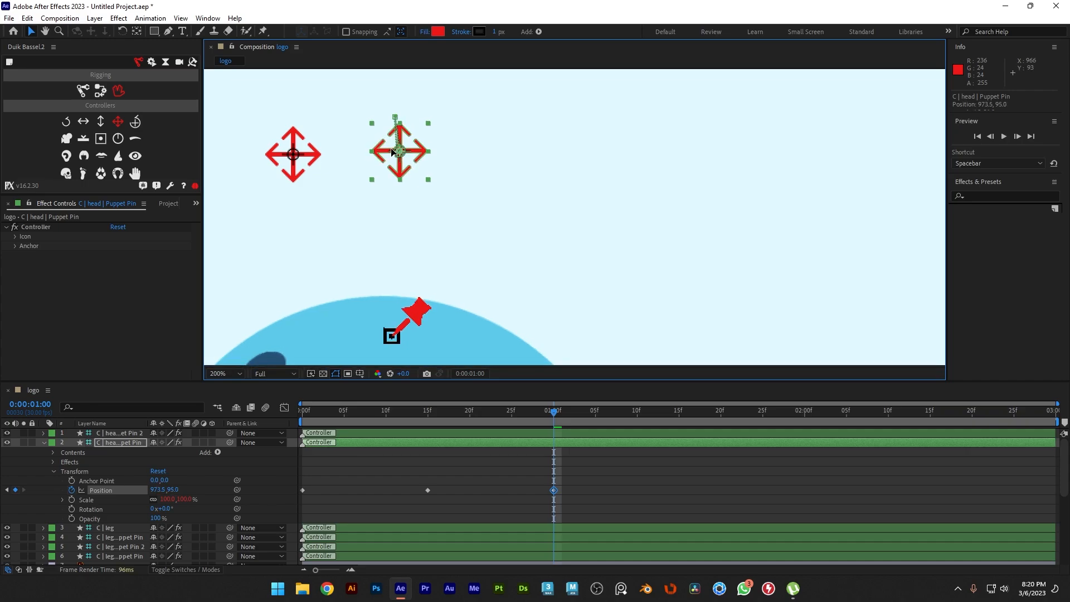
{"action": "key", "text": "comma"}
{"action": "scroll", "coordinate": [403, 184], "scroll_direction": "down", "scroll_amount": 1}
{"action": "left_click_drag", "start_coordinate": [579, 272], "coordinate": [527, 217]}
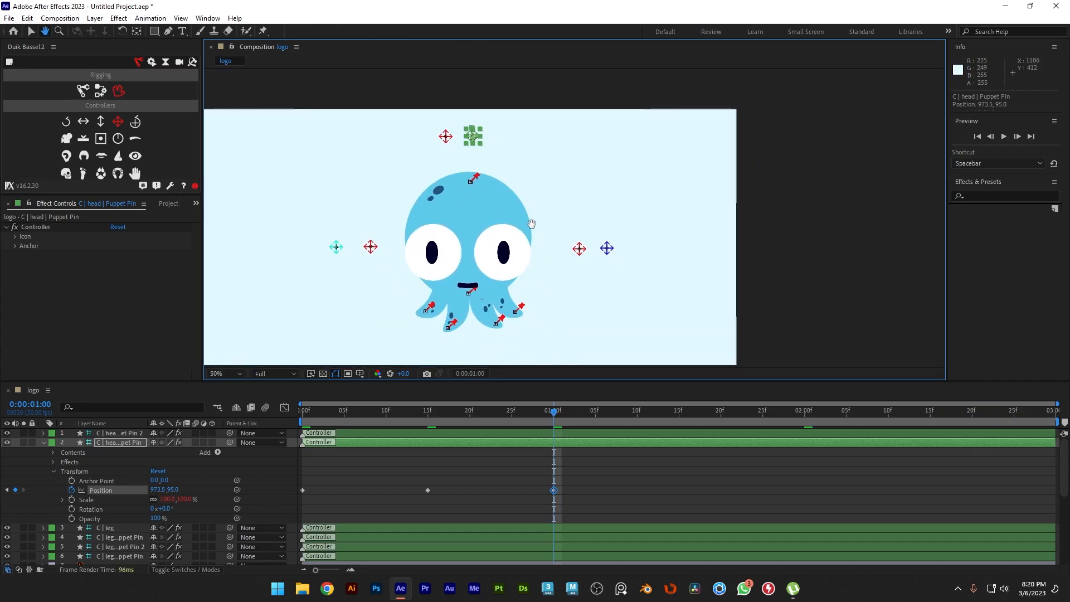
Try copying the C | head | Puppet Pin Position keyframes from 0:00:00:15 and 0:00:01:00 to 0:00:01:15, and undo the paste.
{"action": "left_click", "coordinate": [554, 413]}
{"action": "left_click", "coordinate": [554, 490]}
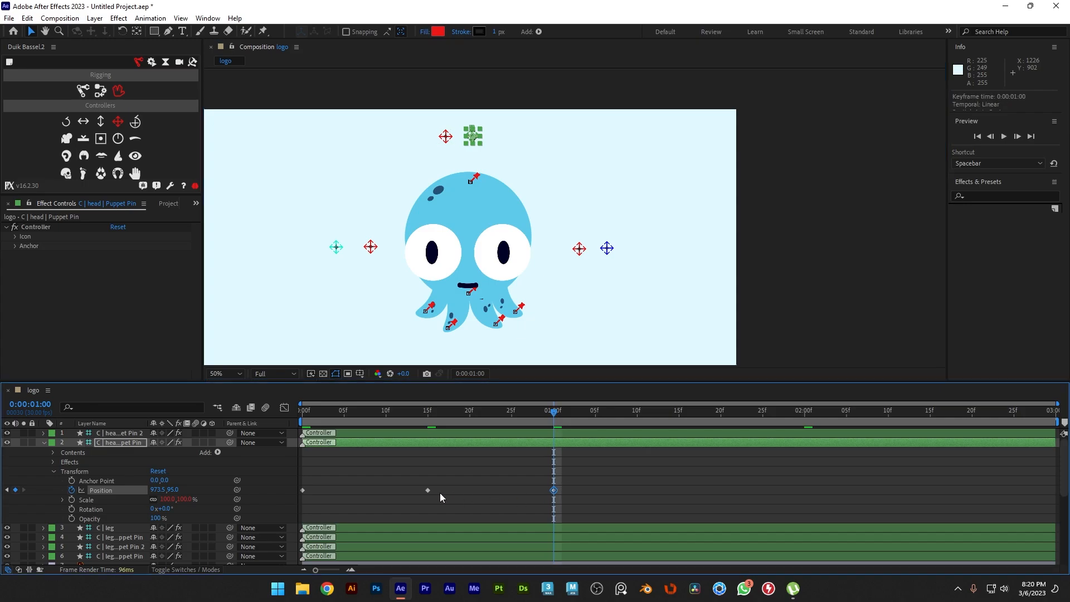
{"action": "key", "text": "ctrl+c"}
{"action": "left_click_drag", "start_coordinate": [553, 416], "coordinate": [676, 411]}
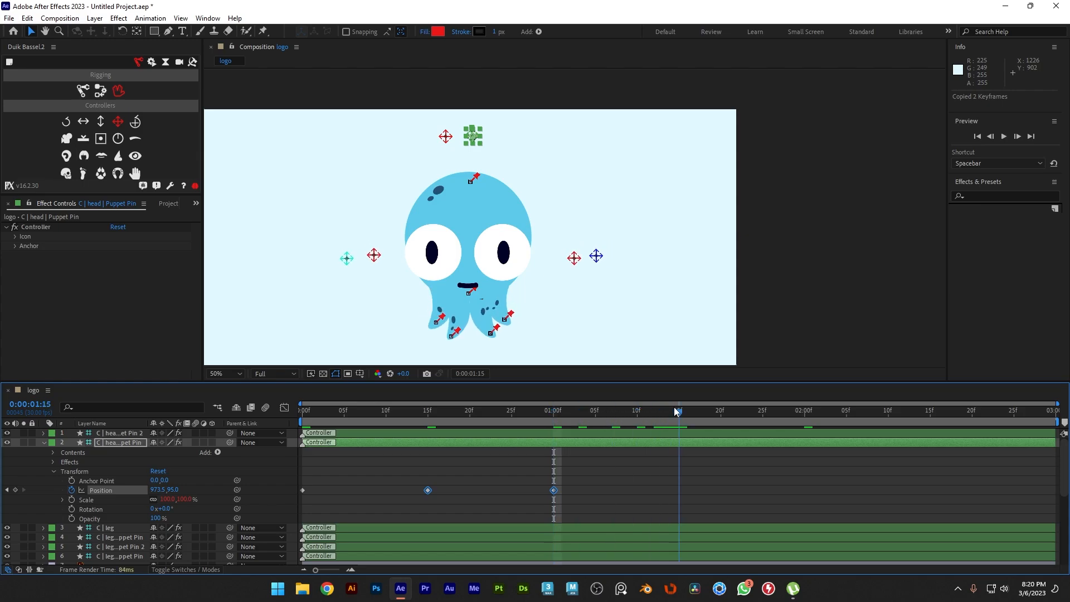
{"action": "key", "text": "ctrl+v"}
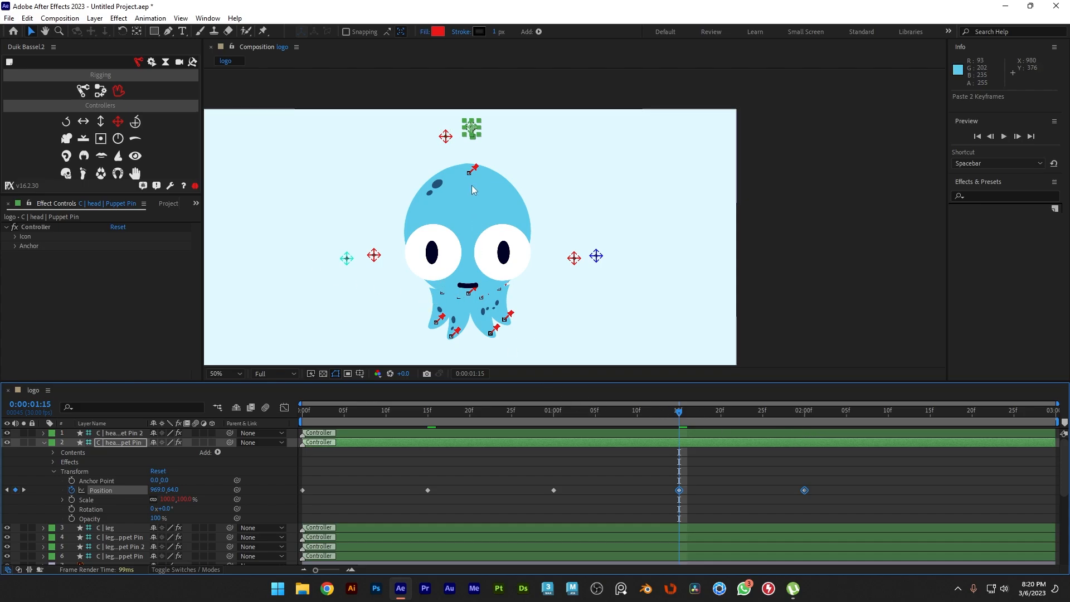
{"action": "key", "text": "ctrl+z"}
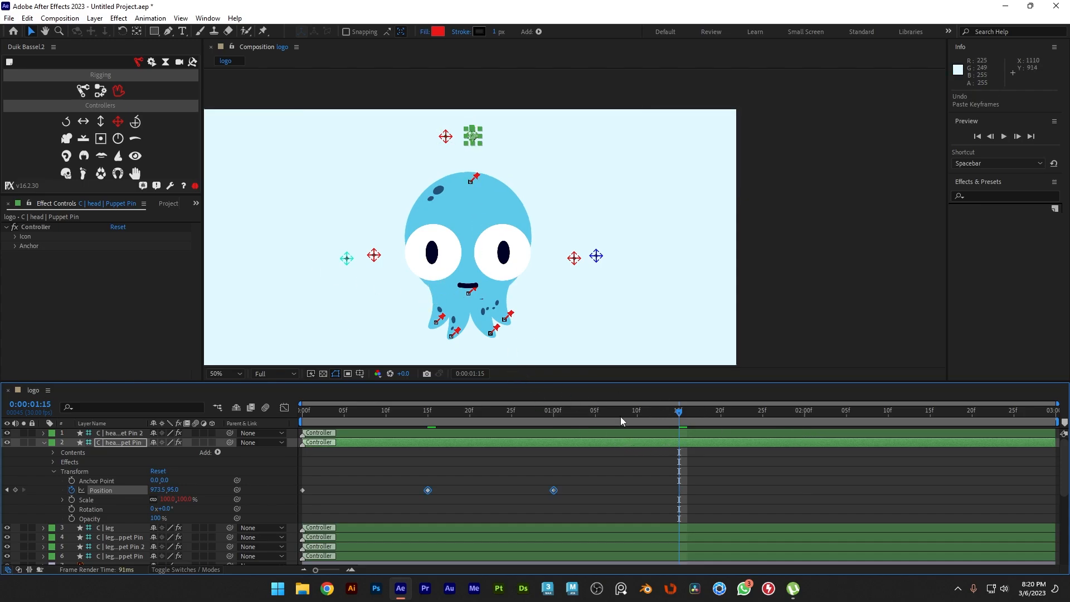
Try lowering the C | head | Puppet Pin controller to about 969, 69 at 0:00:00:15.
{"action": "left_click", "coordinate": [496, 410]}
{"action": "left_click_drag", "start_coordinate": [496, 411], "coordinate": [427, 415]}
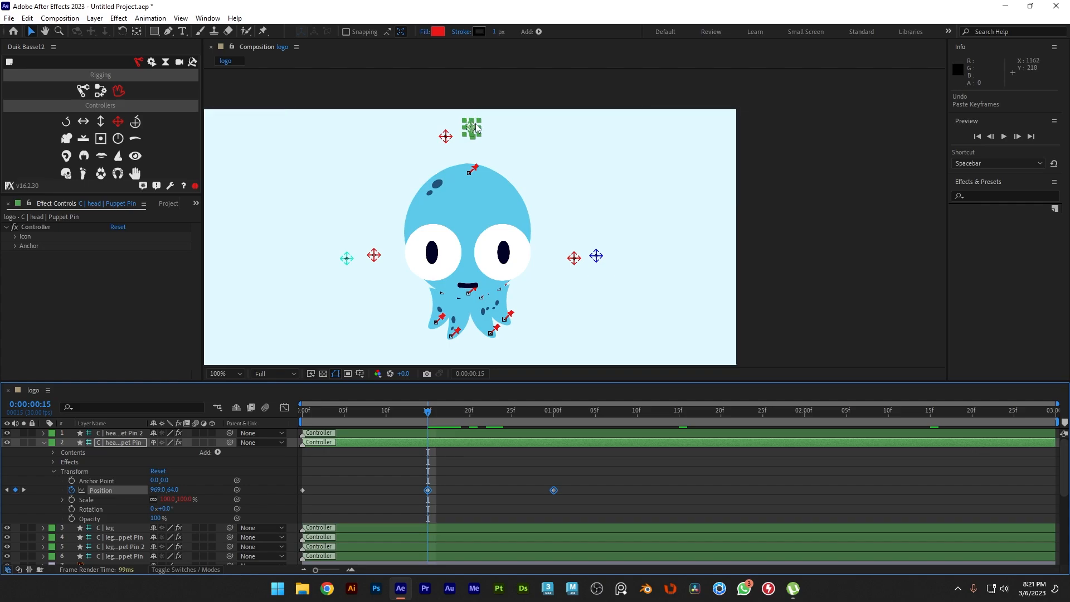
{"action": "scroll", "coordinate": [579, 212], "scroll_direction": "up", "scroll_amount": 2}
{"action": "left_click_drag", "start_coordinate": [457, 154], "coordinate": [506, 243]}
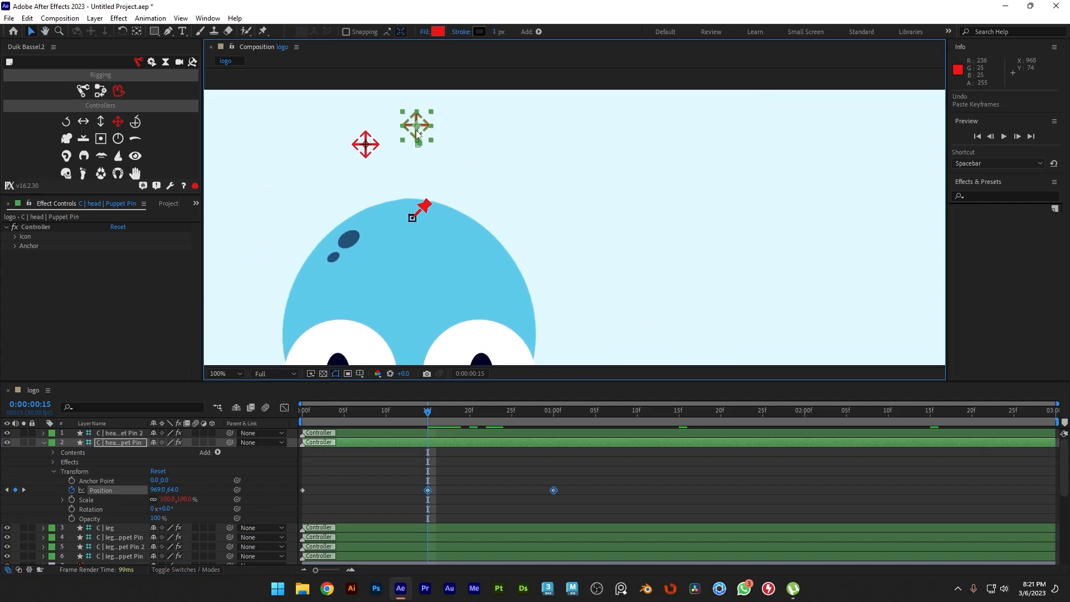
{"action": "left_click_drag", "start_coordinate": [416, 127], "coordinate": [417, 131]}
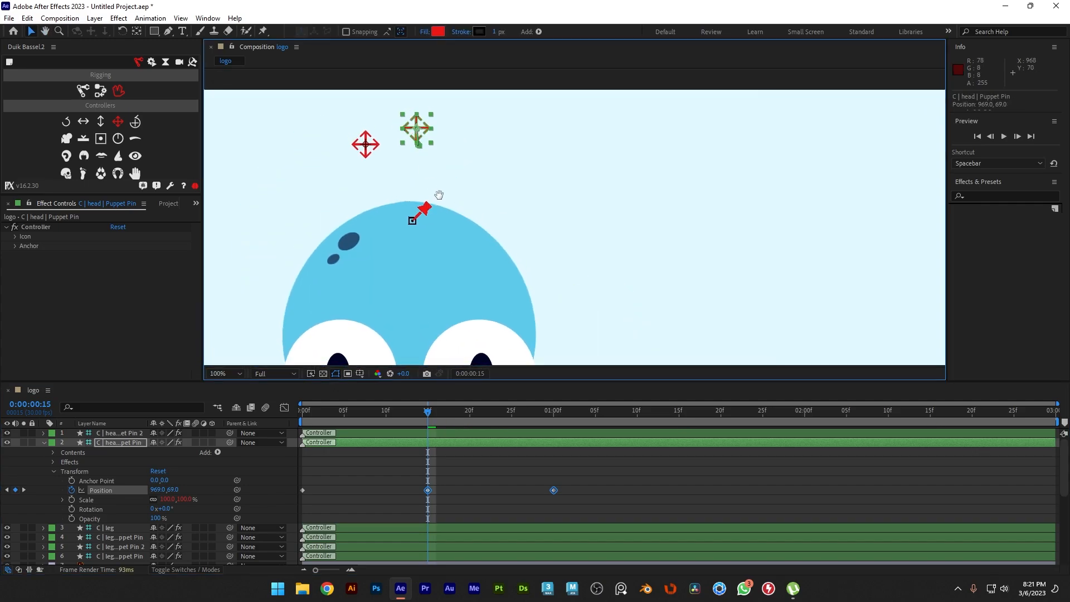
Try lowering the C | head | Puppet Pin controller further to about Y 81, and undo both position changes at 0:00:00:15.
{"action": "left_click_drag", "start_coordinate": [439, 195], "coordinate": [478, 167]}
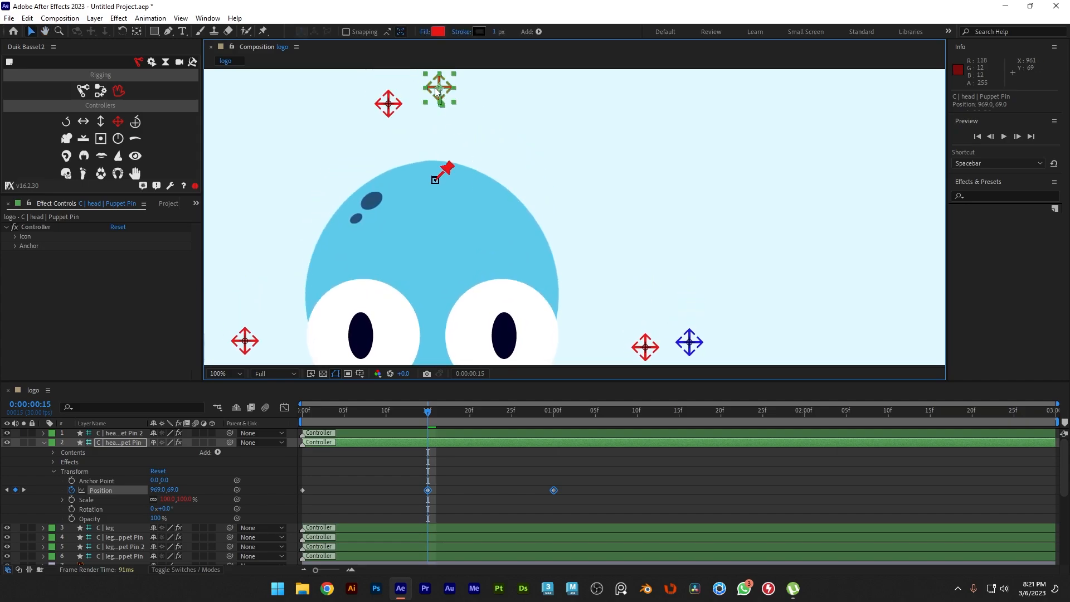
{"action": "left_click_drag", "start_coordinate": [438, 88], "coordinate": [438, 94]}
{"action": "left_click_drag", "start_coordinate": [464, 196], "coordinate": [466, 108]}
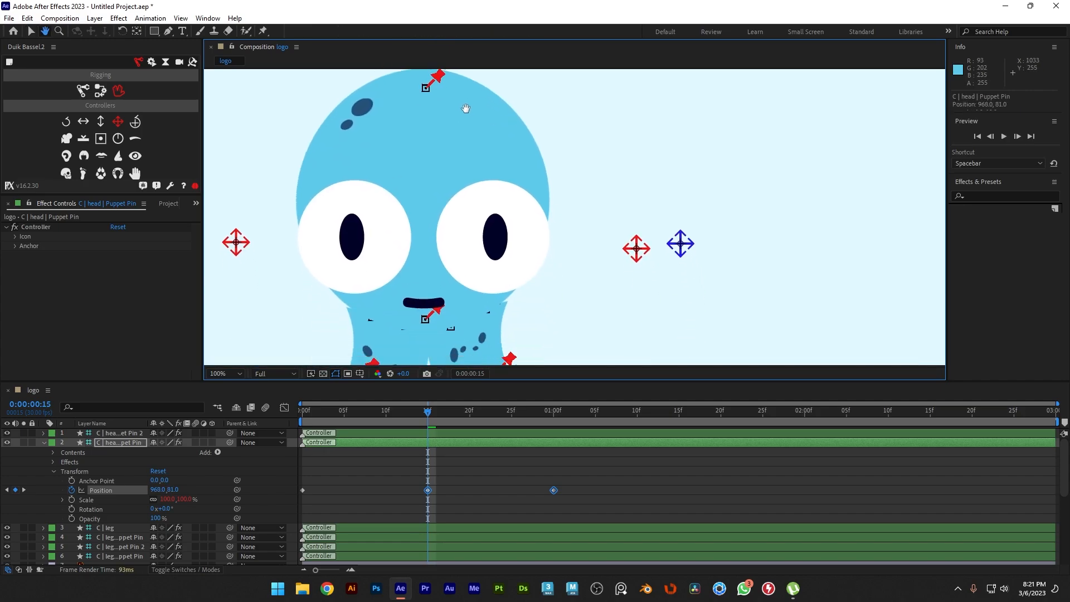
{"action": "key", "text": "v"}
{"action": "key", "text": "ctrl+z"}
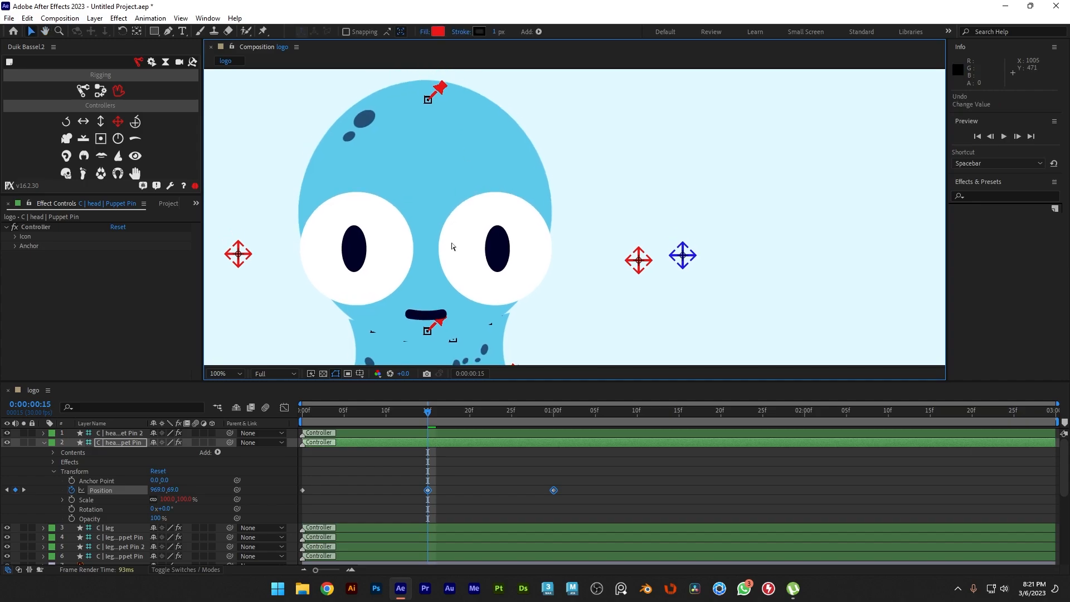
{"action": "scroll", "coordinate": [437, 294], "scroll_direction": "down", "scroll_amount": 1}
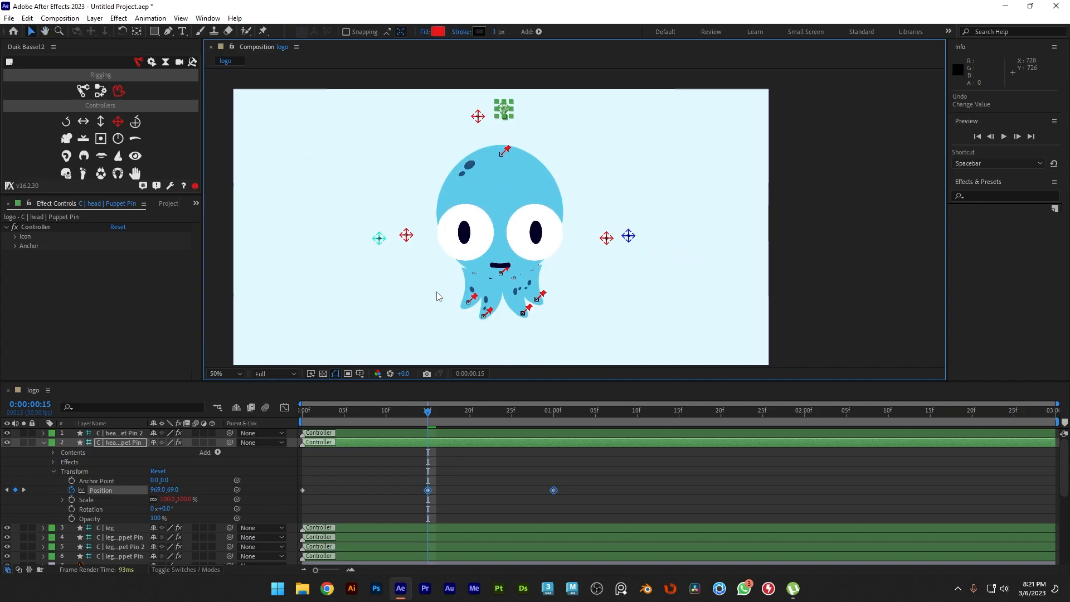
{"action": "key", "text": "ctrl+z"}
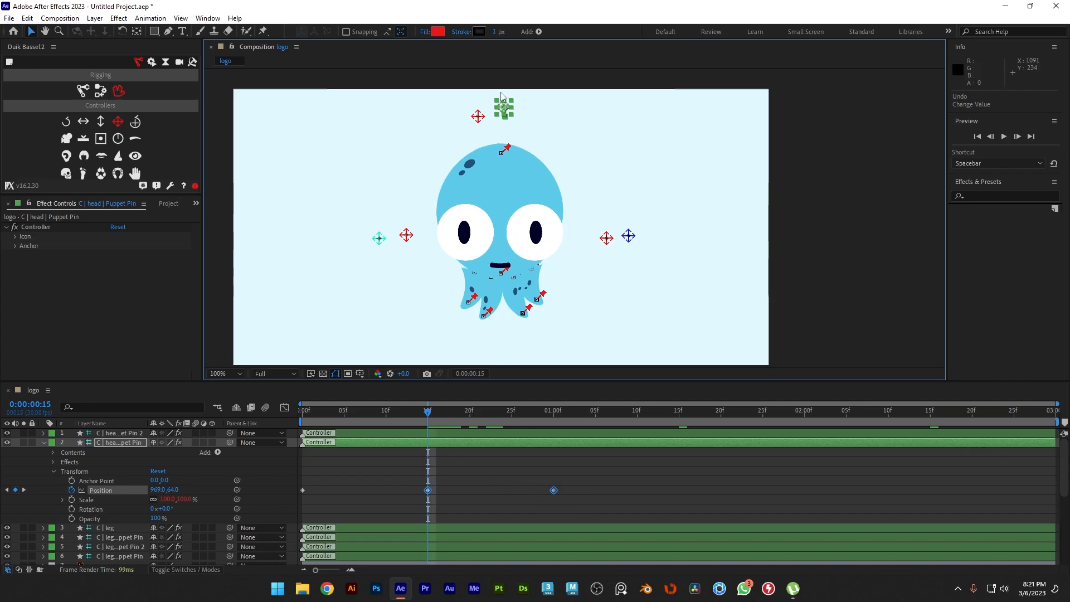
{"action": "scroll", "coordinate": [469, 375], "scroll_direction": "up", "scroll_amount": 2}
{"action": "scroll", "coordinate": [471, 350], "scroll_direction": "down", "scroll_amount": 2}
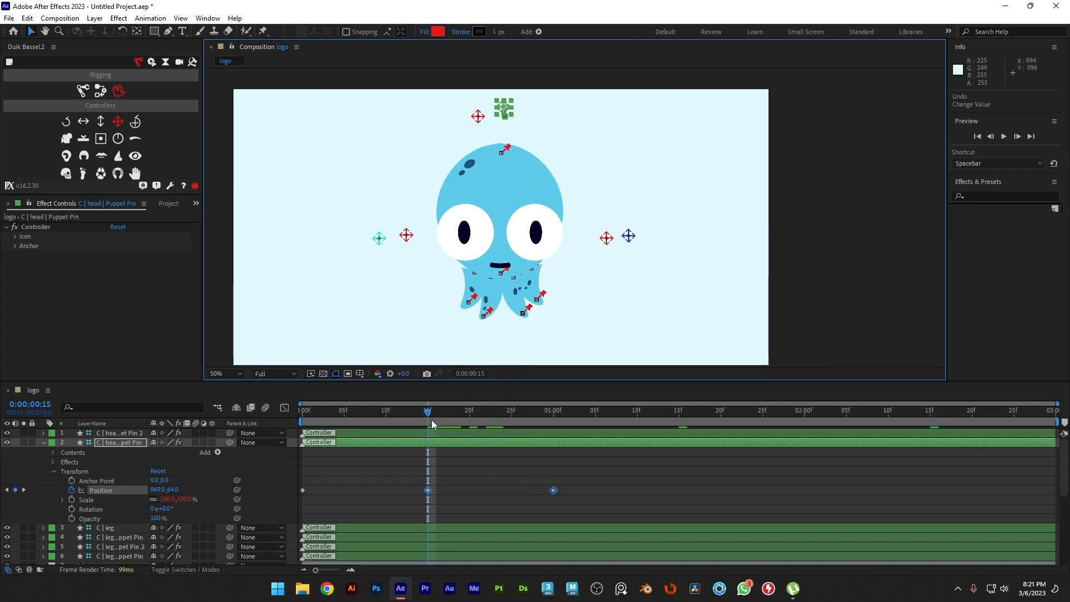
Copy the C | head | Puppet Pin Position keyframes at 0:00:00:15 and 0:00:01:00, and paste them at 0:00:01:15 and 0:00:02:15.
{"action": "mouse_move", "coordinate": [431, 418]}
{"action": "left_mouse_down"}
{"action": "mouse_move", "coordinate": [344, 420]}
{"action": "mouse_move", "coordinate": [528, 413]}
{"action": "mouse_move", "coordinate": [425, 419]}
{"action": "left_mouse_up"}
{"action": "left_click", "coordinate": [468, 487]}
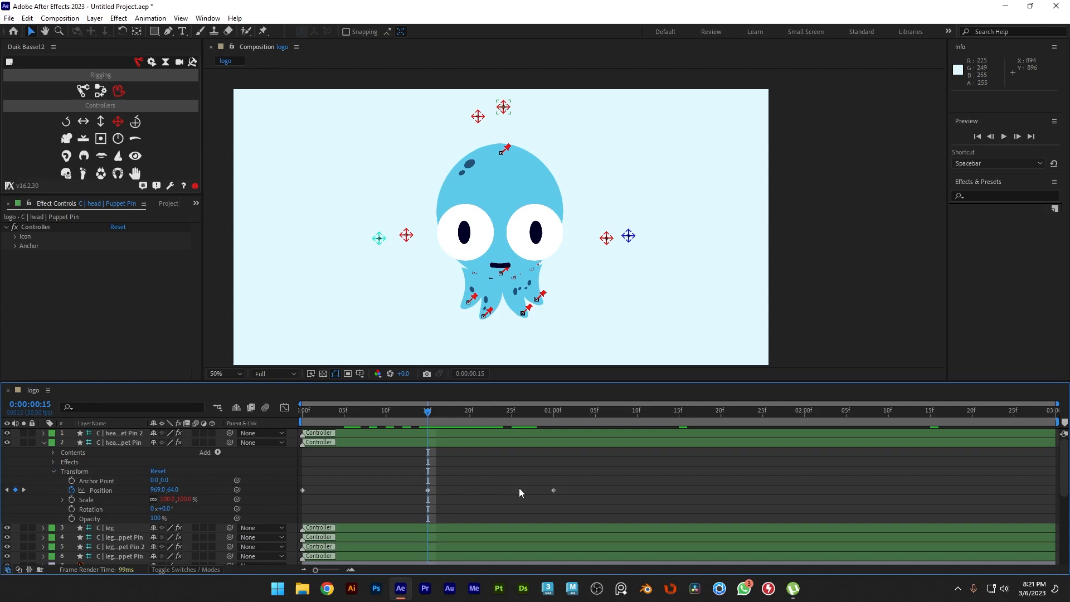
{"action": "left_click", "coordinate": [428, 491]}
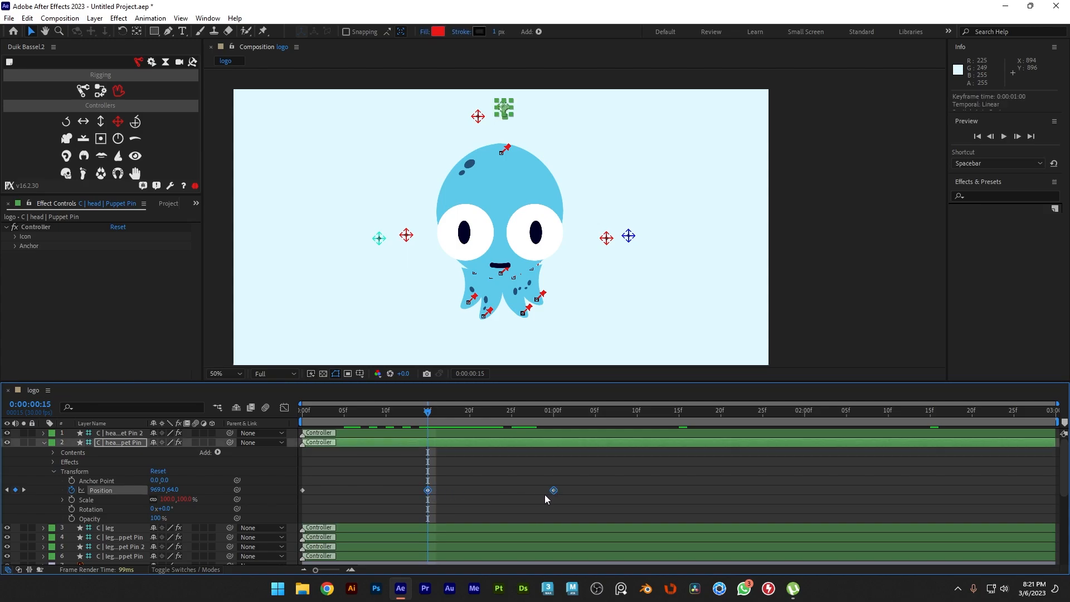
{"action": "key", "text": "ctrl+c"}
{"action": "left_click_drag", "start_coordinate": [429, 418], "coordinate": [920, 432]}
{"action": "key", "text": "ctrl+v"}
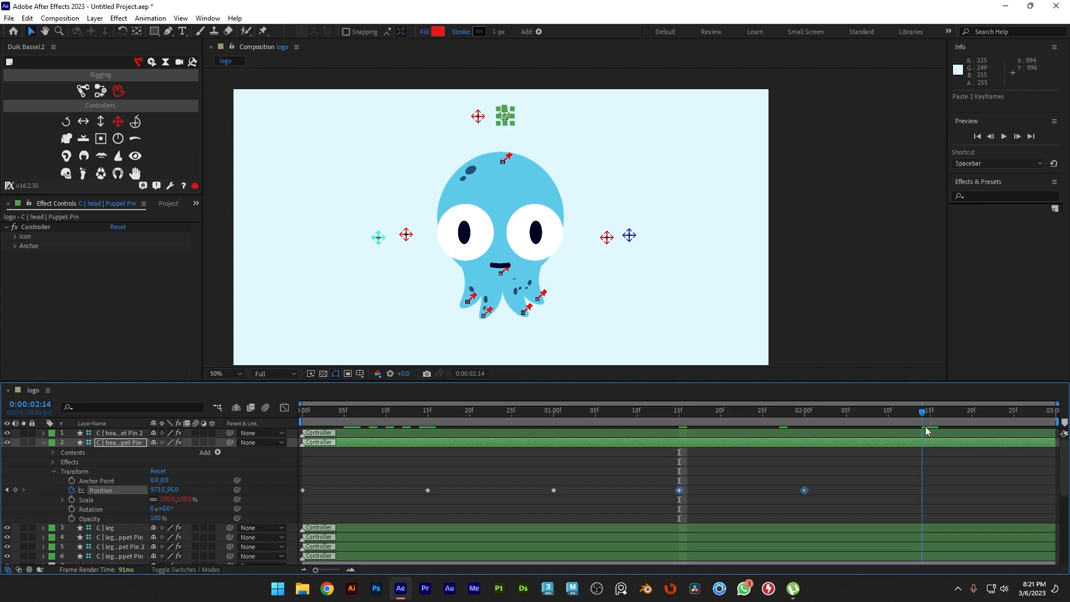
{"action": "key", "text": "Page_Down"}
{"action": "key", "text": "ctrl+v"}
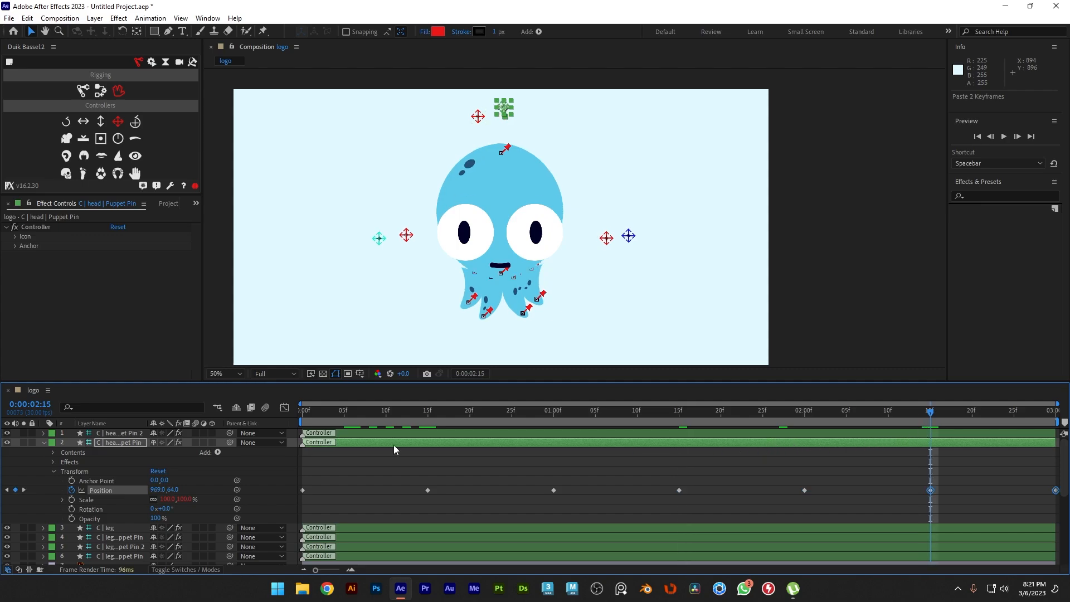
Keyframe the C | head | Puppet Pin 2 controller's Position at 0:00:00:00 and lower it to about 884, 134 at 0:00:00:15.
{"action": "left_click", "coordinate": [45, 442]}
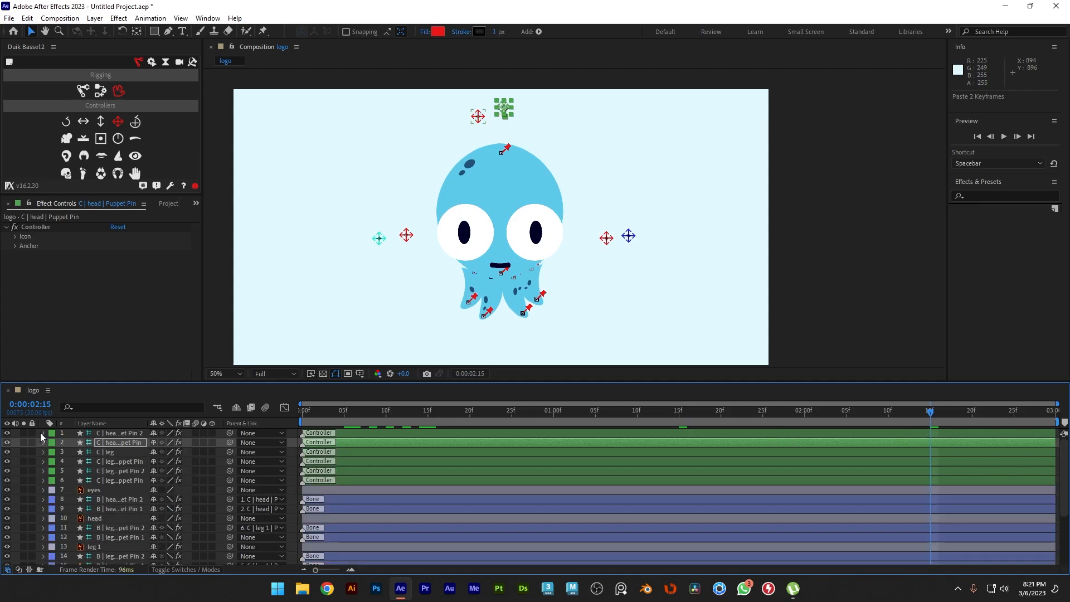
{"action": "left_click", "coordinate": [42, 433]}
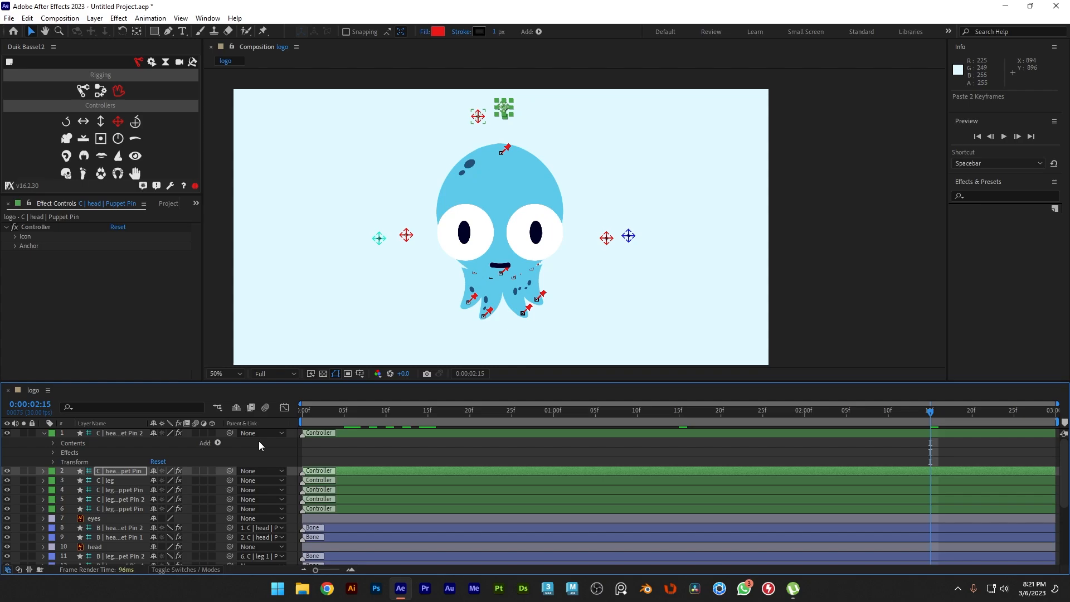
{"action": "left_click", "coordinate": [54, 461]}
{"action": "left_click_drag", "start_coordinate": [323, 410], "coordinate": [274, 411]}
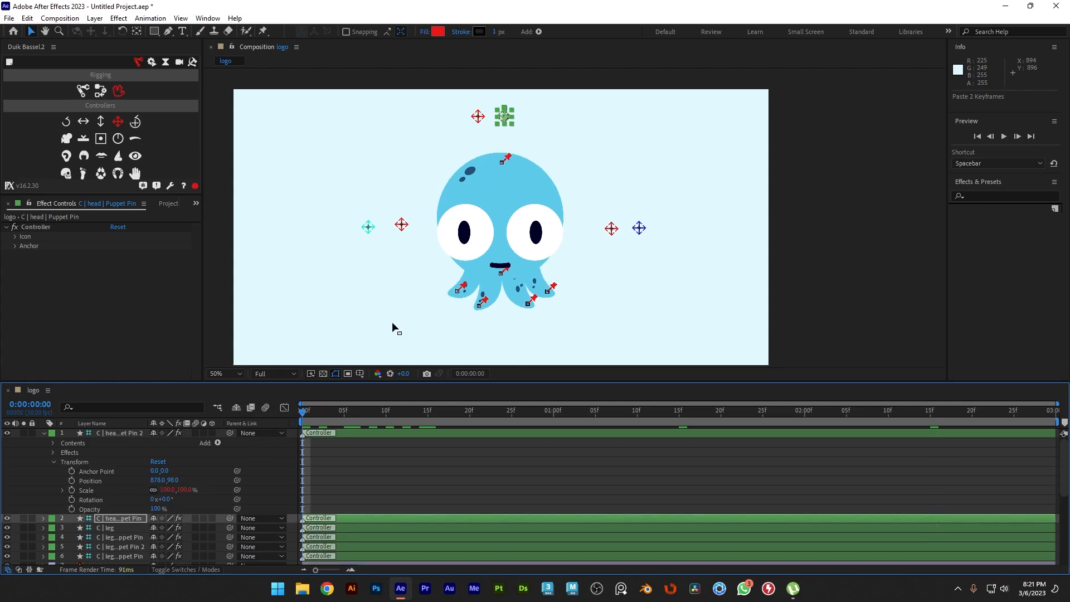
{"action": "left_click", "coordinate": [327, 434]}
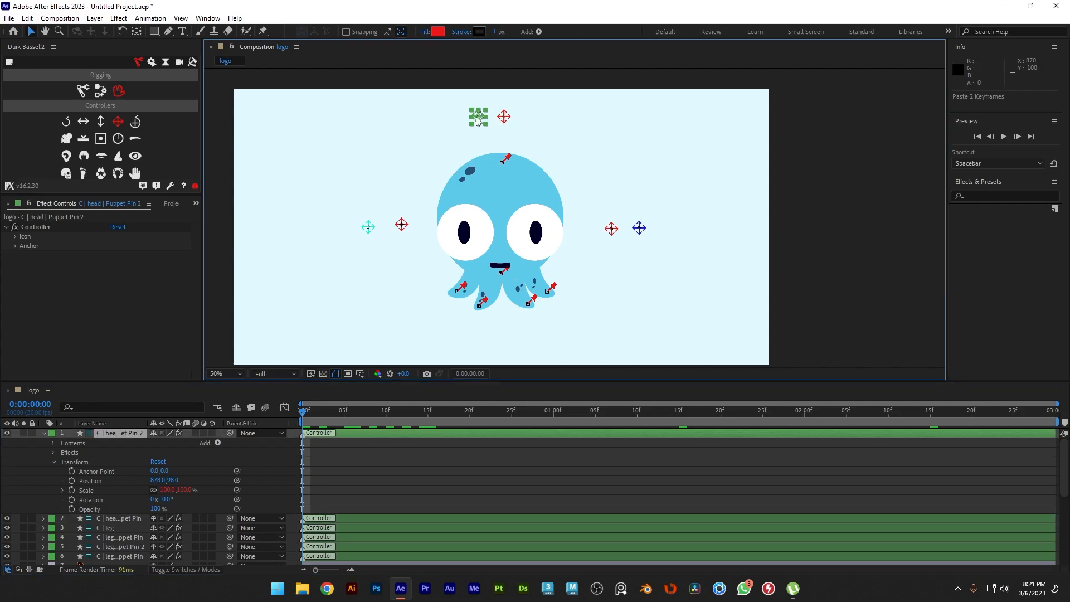
{"action": "left_click", "coordinate": [71, 480]}
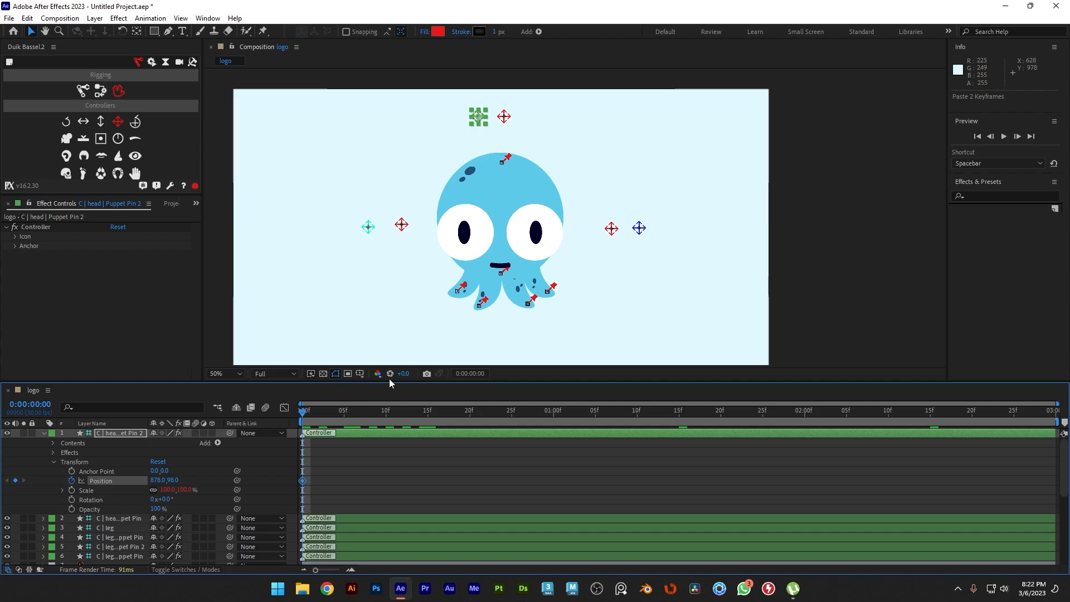
{"action": "left_click_drag", "start_coordinate": [344, 419], "coordinate": [428, 416]}
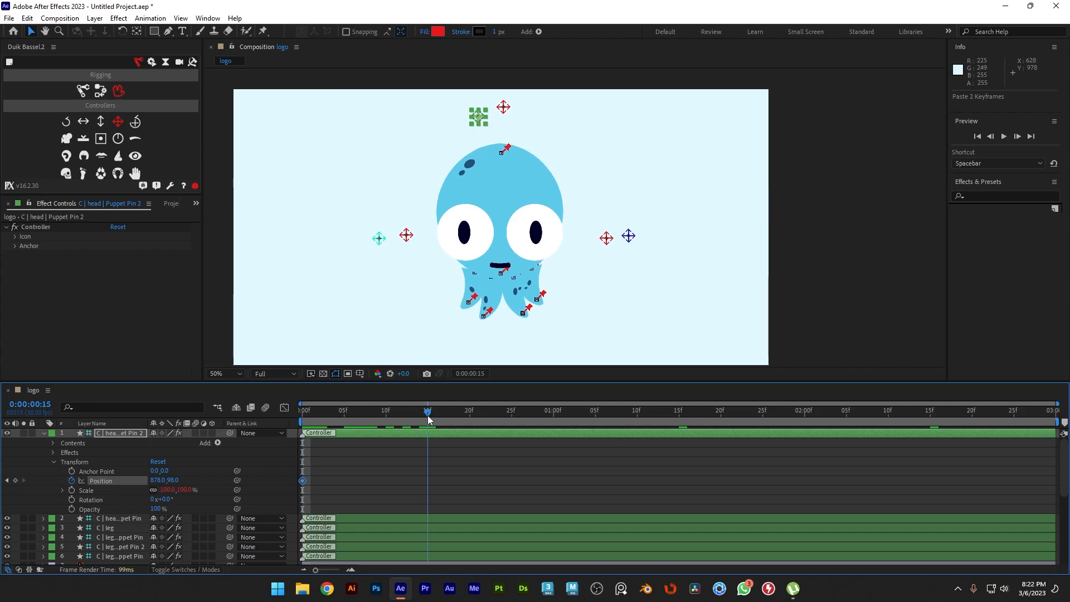
{"action": "left_click_drag", "start_coordinate": [478, 118], "coordinate": [481, 126]}
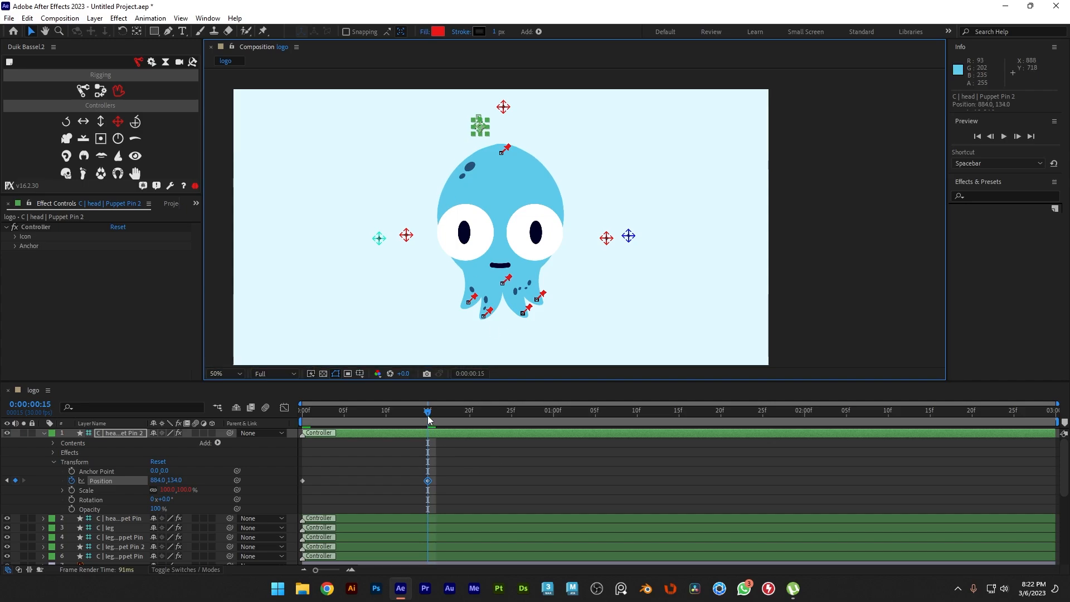
At 0:00:01:00, raise the C | head | Puppet Pin 2 controller to about 877.5, 103 to add a Position keyframe.
{"action": "left_click_drag", "start_coordinate": [427, 412], "coordinate": [552, 411]}
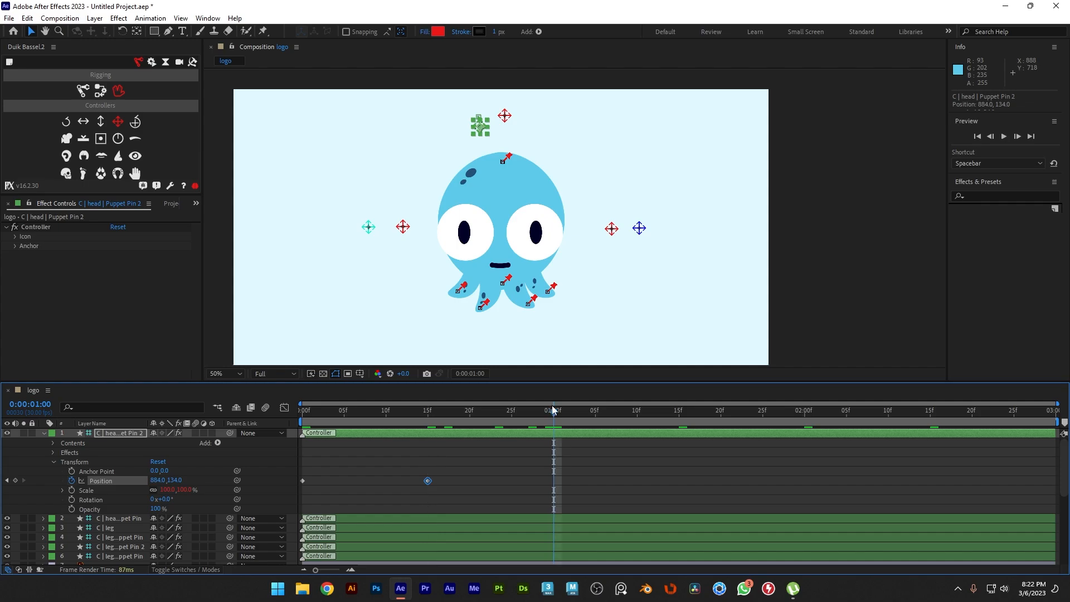
{"action": "scroll", "coordinate": [482, 114], "scroll_direction": "up", "scroll_amount": 1}
{"action": "left_click_drag", "start_coordinate": [468, 121], "coordinate": [507, 279]}
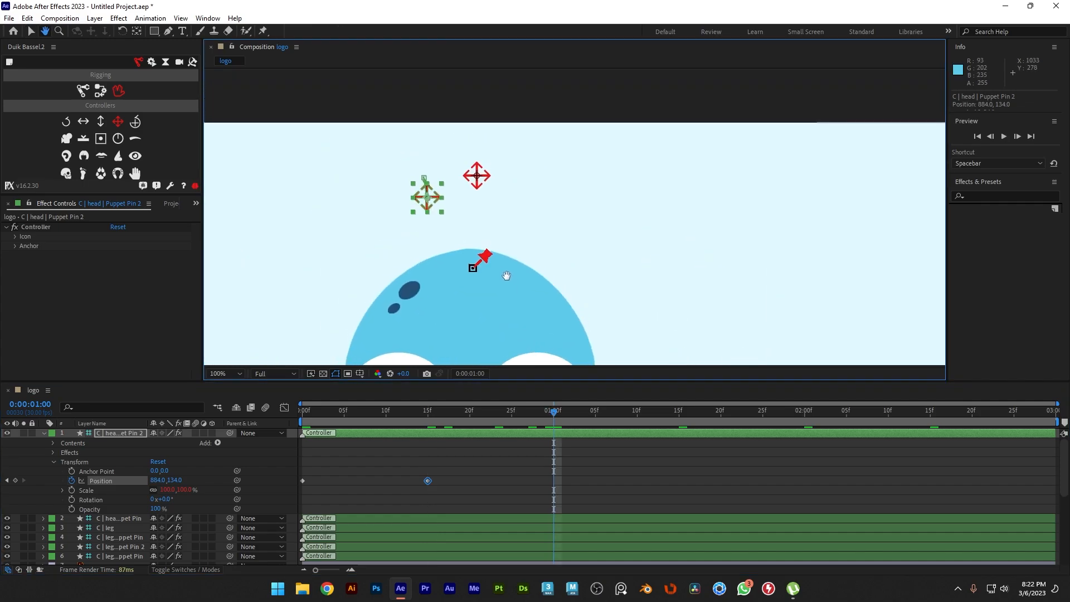
{"action": "scroll", "coordinate": [379, 187], "scroll_direction": "up", "scroll_amount": 1}
{"action": "left_click_drag", "start_coordinate": [373, 186], "coordinate": [464, 255]}
{"action": "key", "text": "v"}
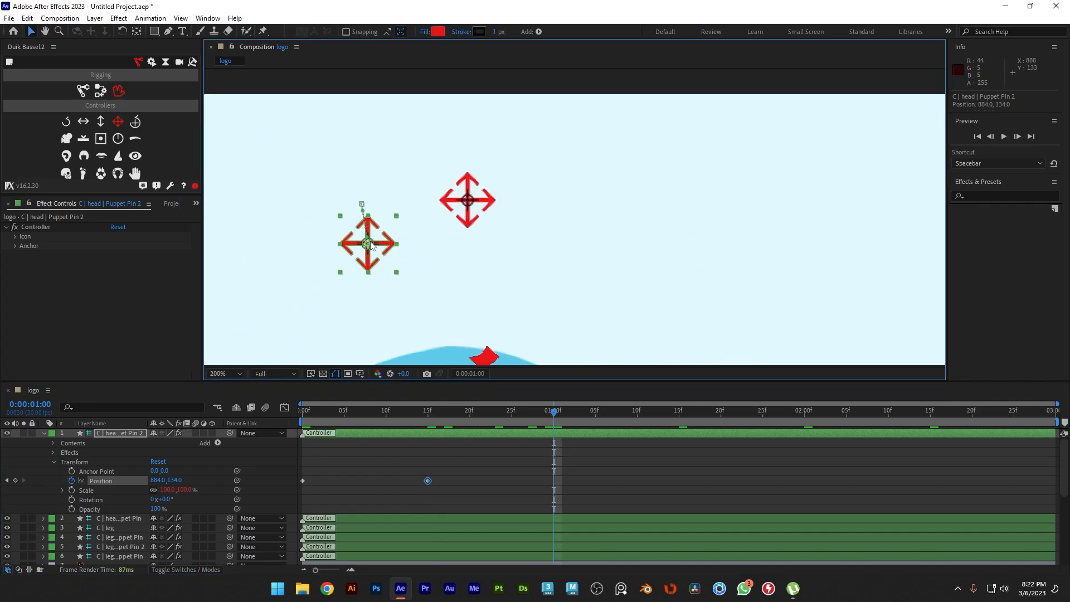
{"action": "left_click_drag", "start_coordinate": [369, 242], "coordinate": [363, 208]}
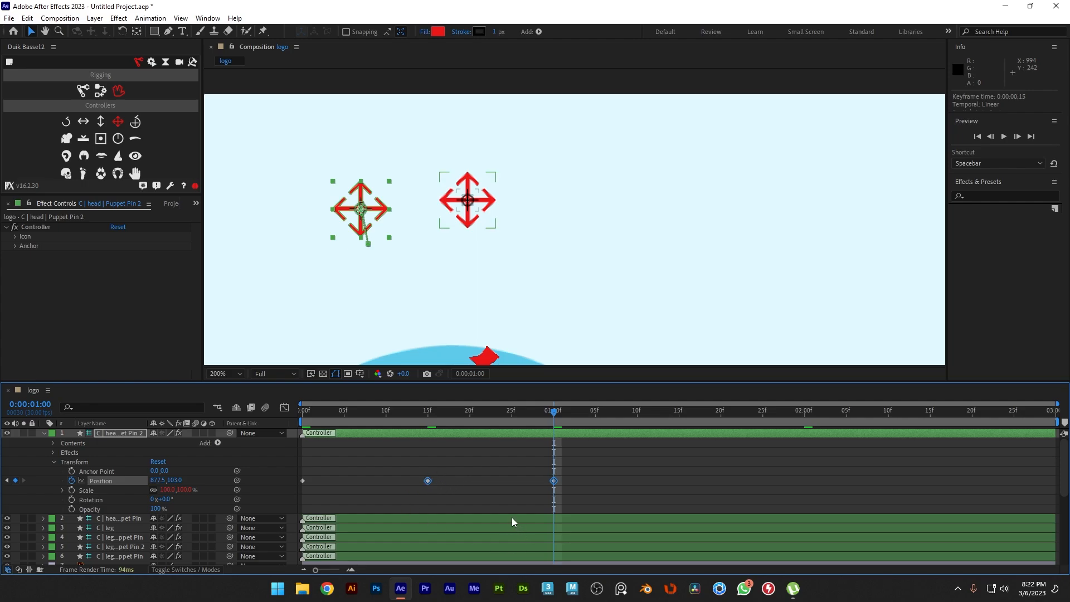
Try pasting the C | head | Puppet Pin 2 controller's last two Position keyframes at 0:00:01:15 and 0:00:02:15, and undo both pastes.
{"action": "key", "text": "ctrl+c"}
{"action": "left_click_drag", "start_coordinate": [566, 413], "coordinate": [679, 413]}
{"action": "key", "text": "ctrl+v"}
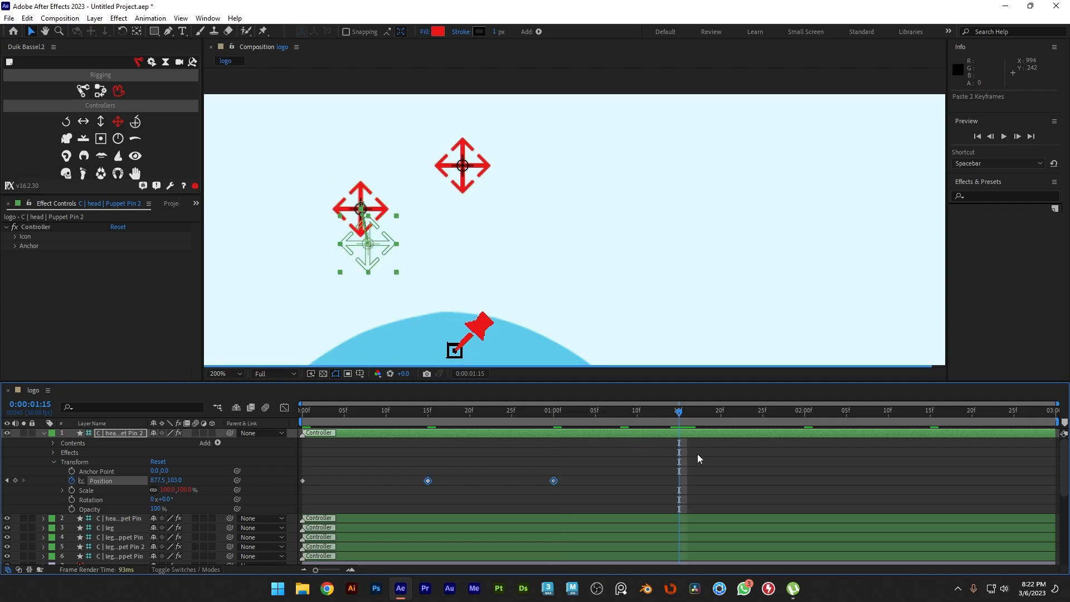
{"action": "left_click", "coordinate": [930, 413]}
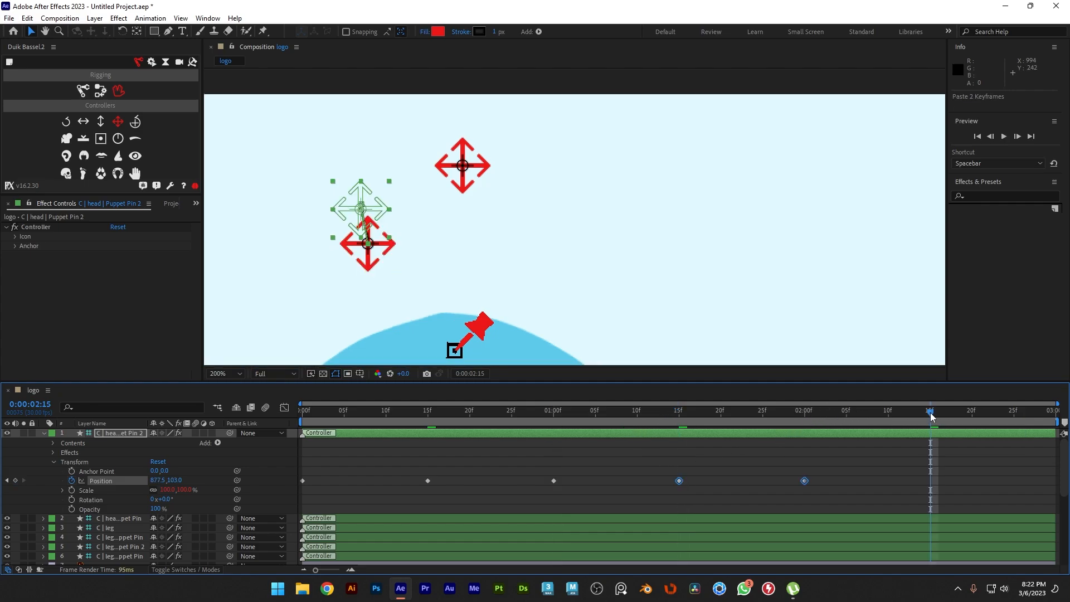
{"action": "key", "text": "ctrl+v"}
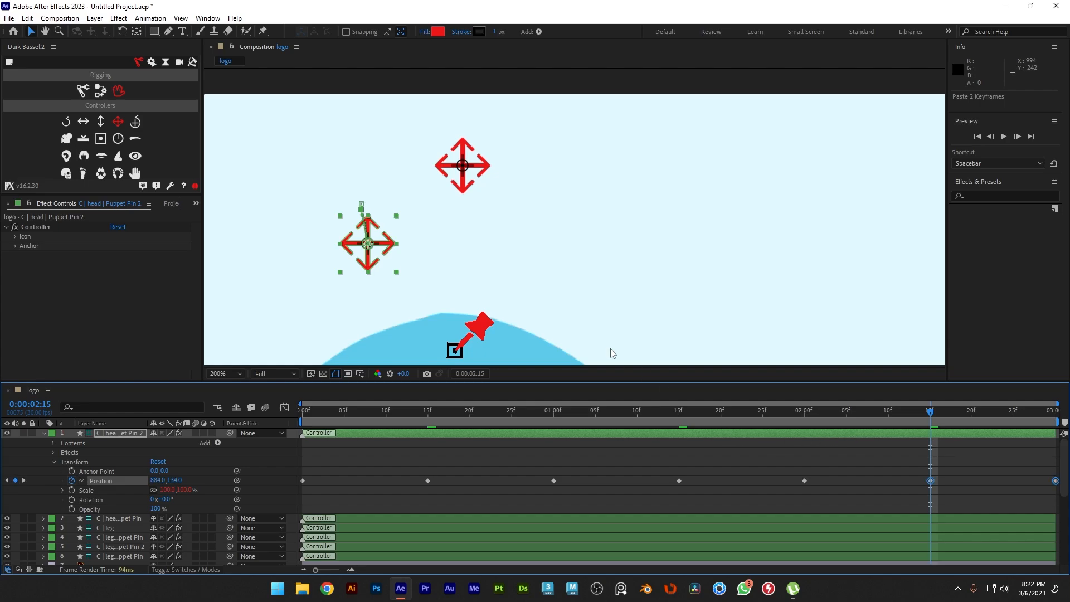
{"action": "key", "text": "comma"}
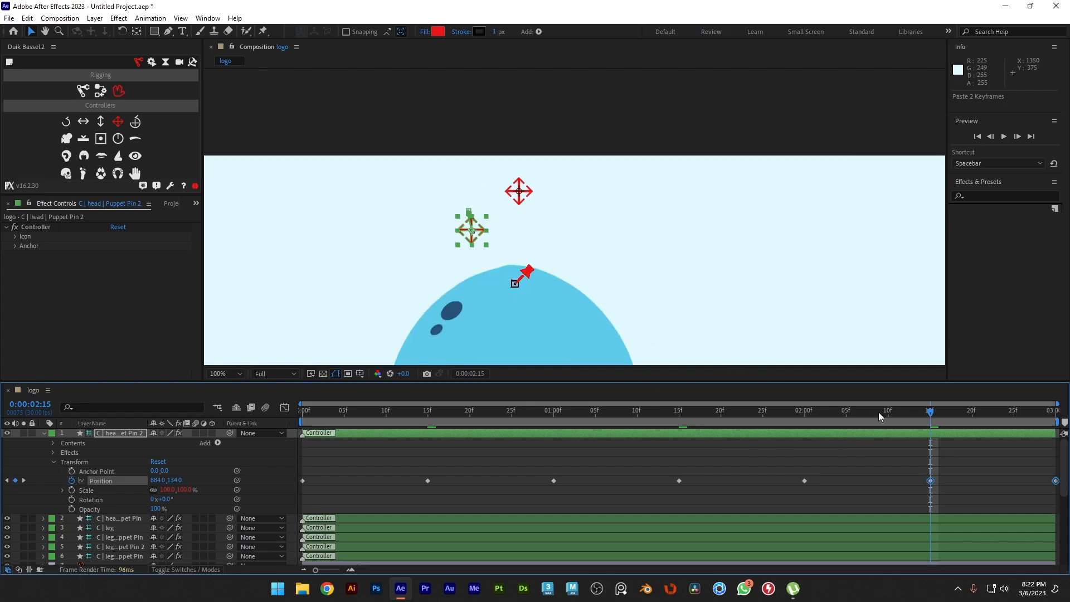
{"action": "key", "text": "ctrl+z"}
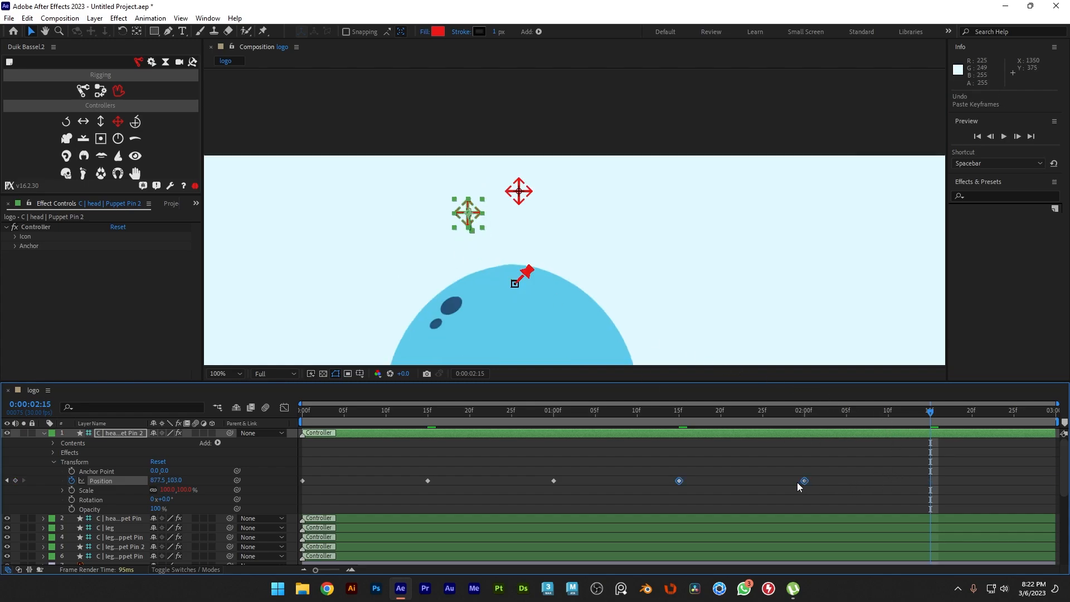
{"action": "key", "text": "ctrl+z"}
Copy the C | head | Puppet Pin 2 Position keyframes at 0:00:00:15 and 0:00:01:00, and paste them at 0:00:01:15 and 0:00:02:15.
{"action": "left_click", "coordinate": [594, 470]}
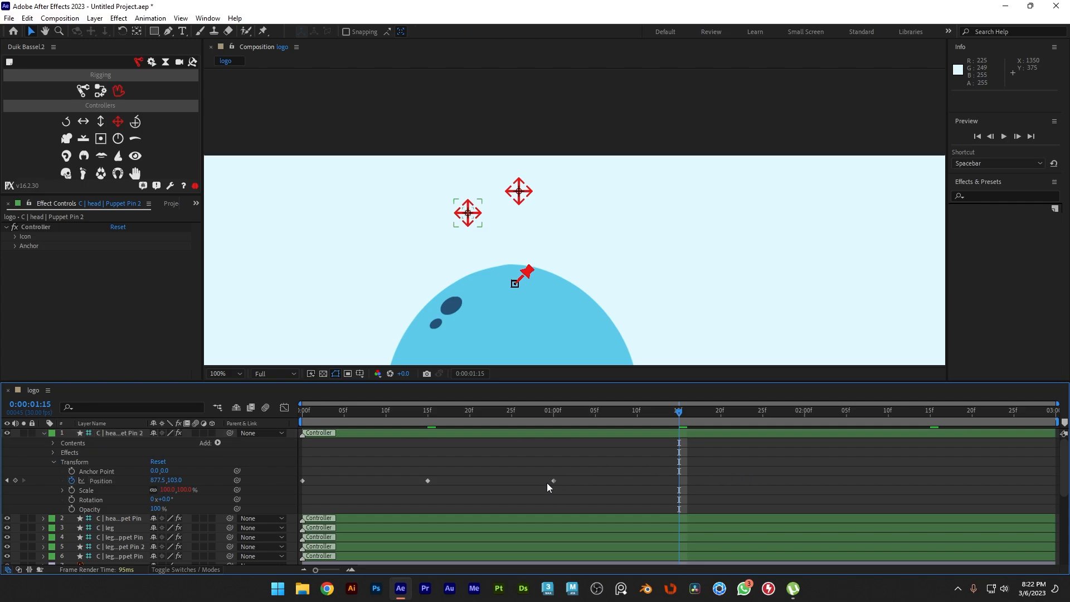
{"action": "left_click", "coordinate": [553, 412]}
{"action": "left_click_drag", "start_coordinate": [555, 414], "coordinate": [428, 412]}
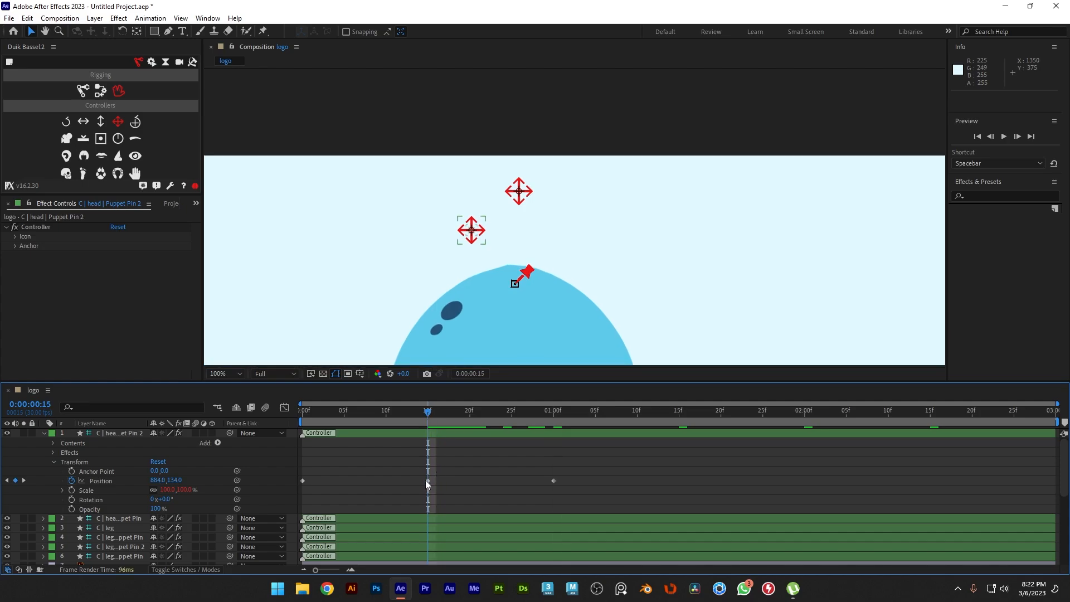
{"action": "left_click", "coordinate": [427, 481]}
{"action": "left_click", "coordinate": [553, 481], "text": "ctrl"}
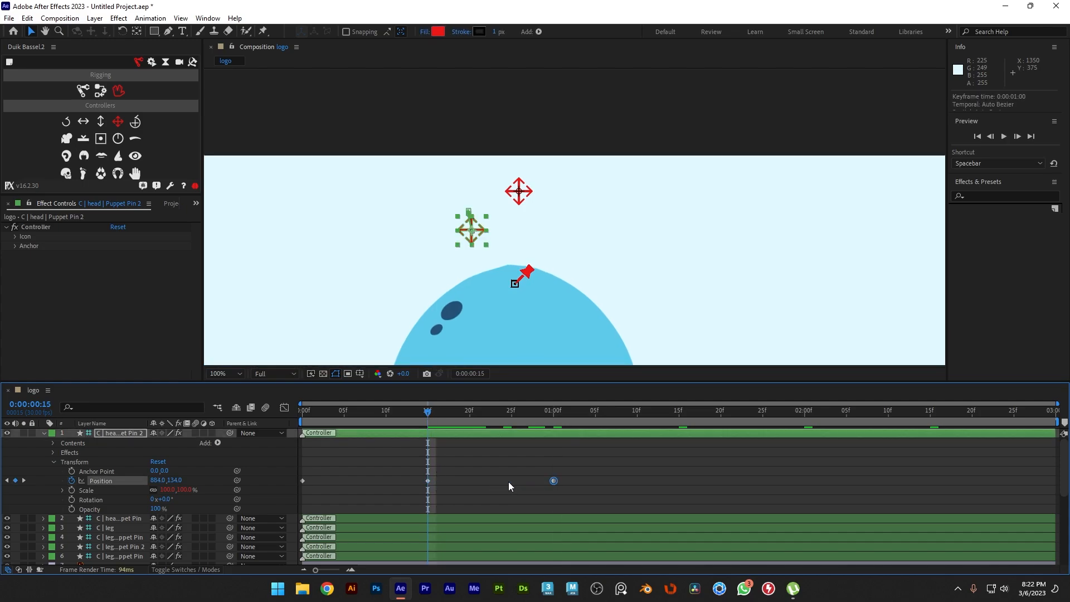
{"action": "left_click", "coordinate": [428, 481], "text": "shift"}
{"action": "key", "text": "ctrl+c"}
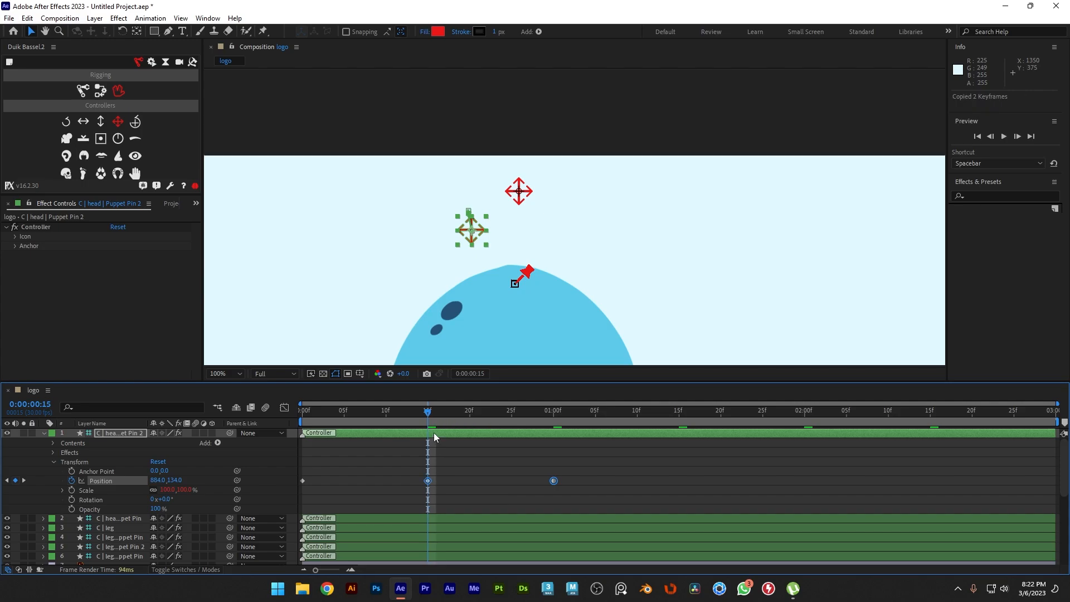
{"action": "left_click_drag", "start_coordinate": [478, 412], "coordinate": [932, 412]}
{"action": "key", "text": "ctrl+v"}
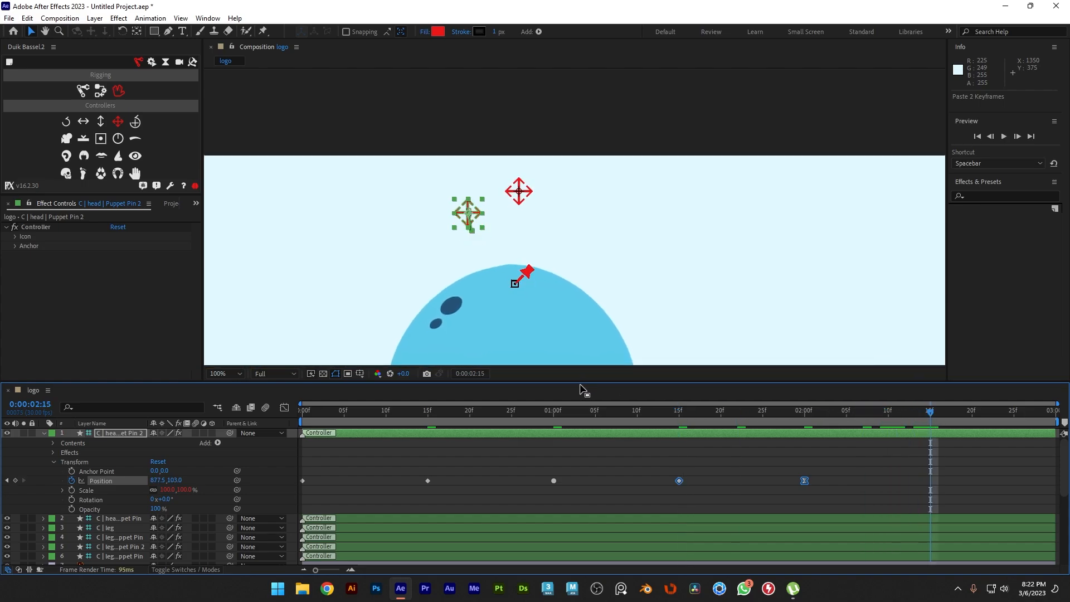
{"action": "key", "text": "ctrl+v"}
Preview the full octopus animation from 0:00:00:00 and collapse the C | head | Puppet Pin 2 layer's properties.
{"action": "scroll", "coordinate": [464, 245], "scroll_direction": "down", "scroll_amount": 2}
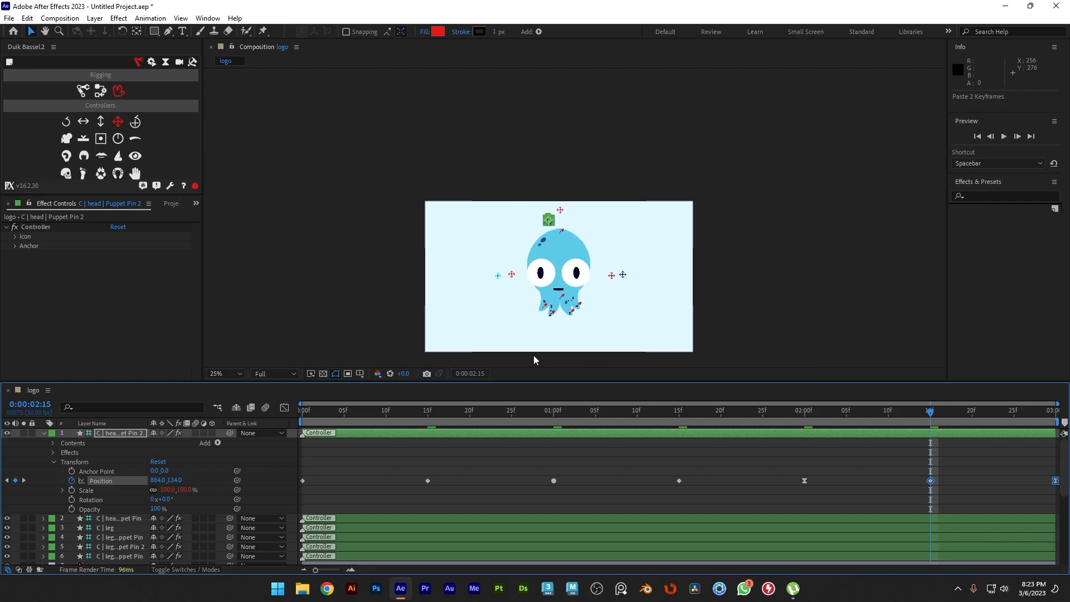
{"action": "left_click_drag", "start_coordinate": [446, 411], "coordinate": [293, 397]}
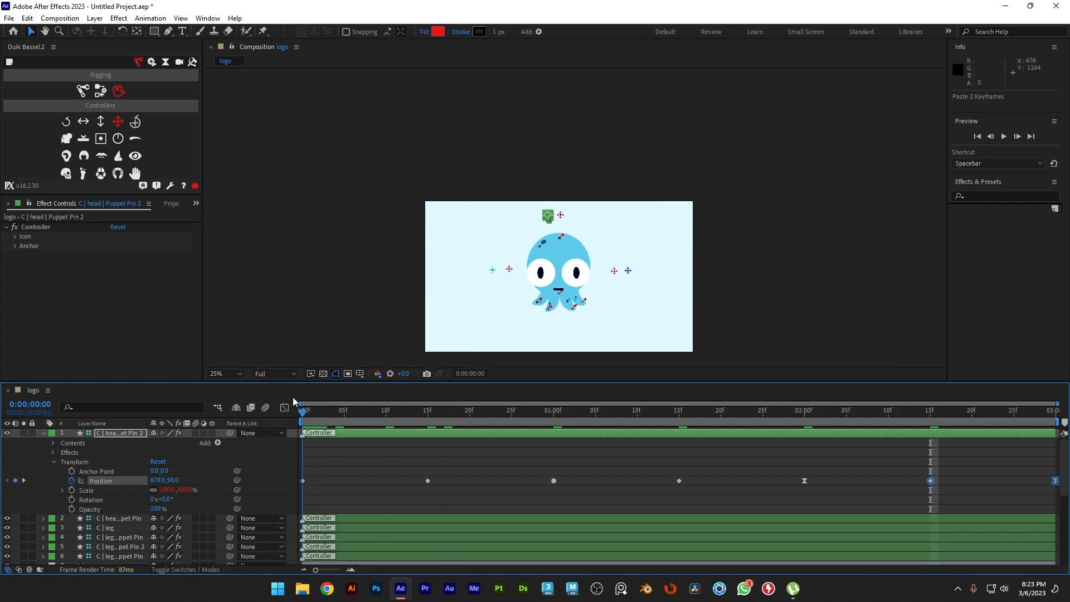
{"action": "key", "text": "space"}
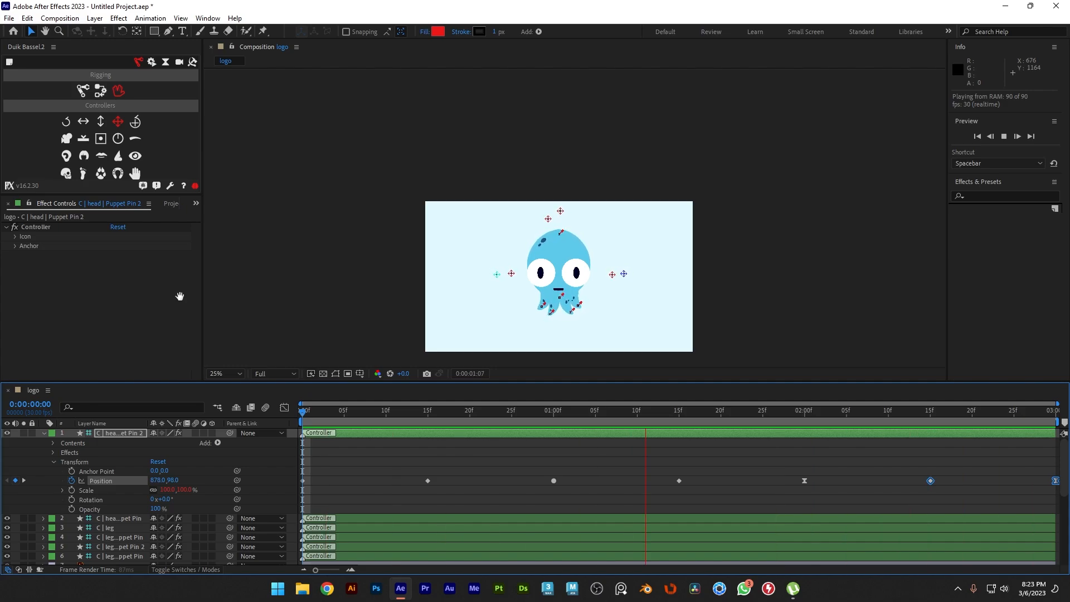
{"action": "key", "text": "space"}
{"action": "left_click", "coordinate": [43, 434]}
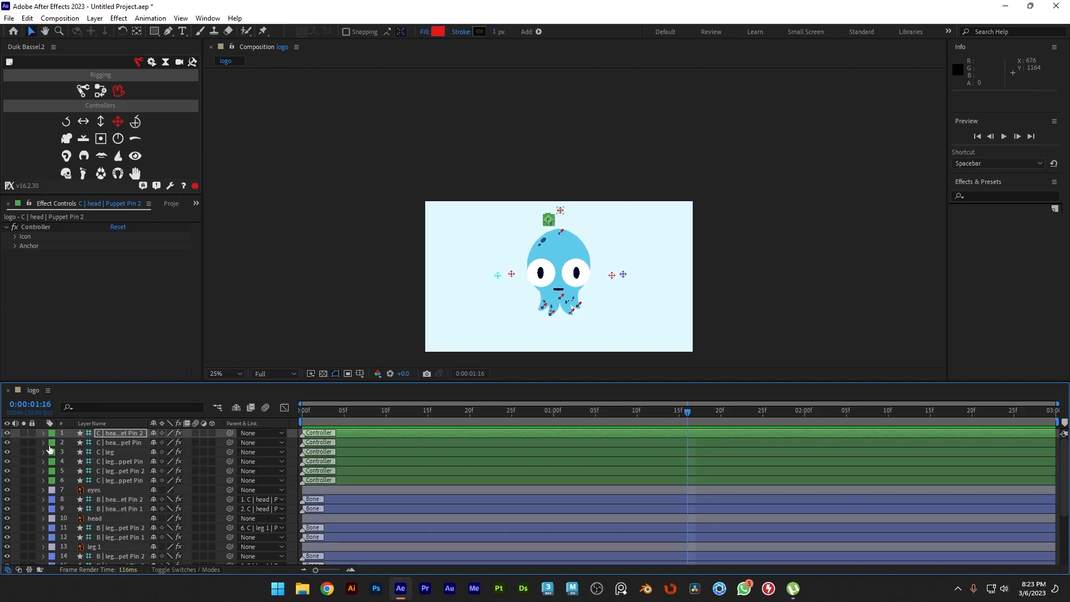
Try parenting the eyes layer to the head layer.
{"action": "left_click", "coordinate": [114, 489]}
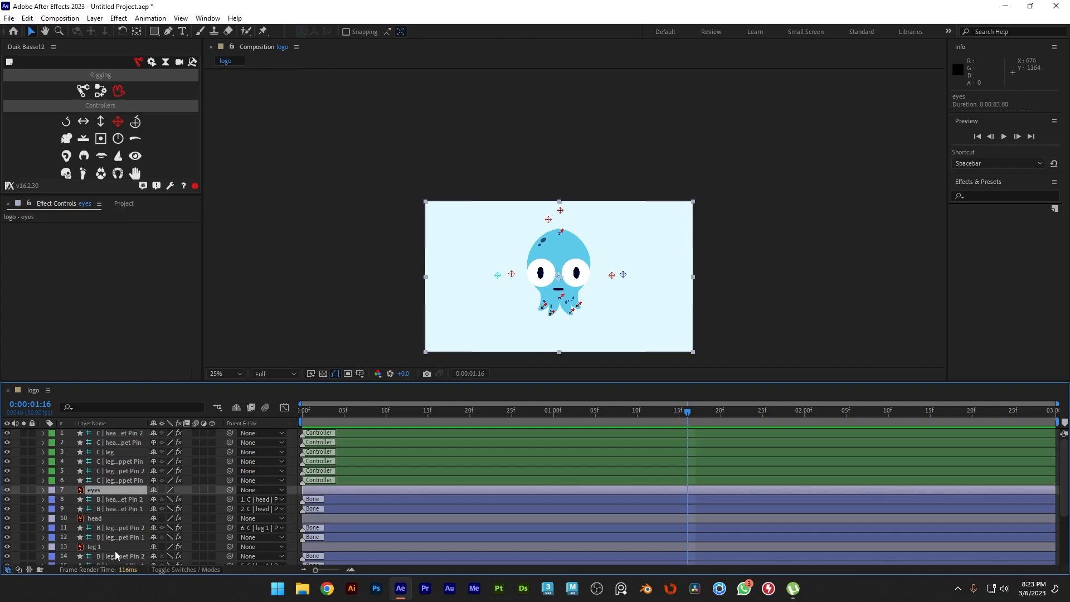
{"action": "scroll", "coordinate": [105, 509], "scroll_direction": "down", "scroll_amount": 1}
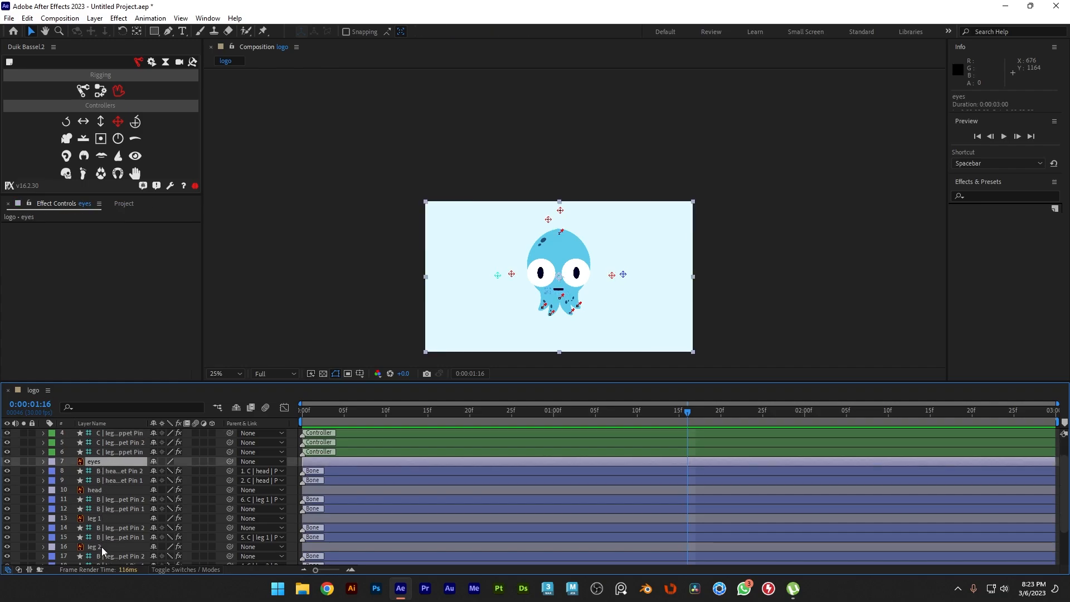
{"action": "scroll", "coordinate": [110, 515], "scroll_direction": "up", "scroll_amount": 3}
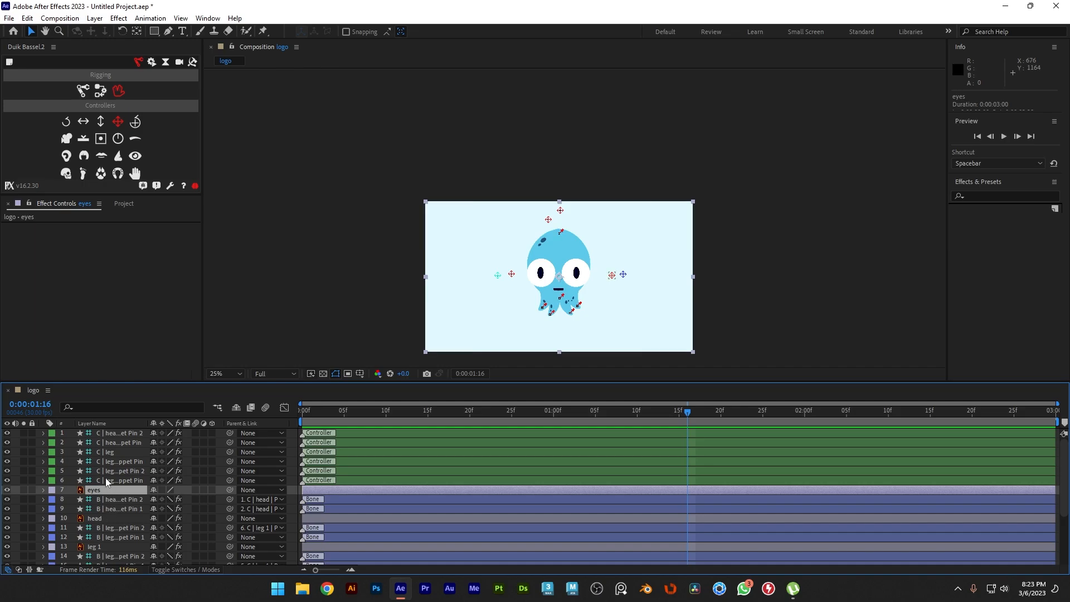
{"action": "left_click", "coordinate": [109, 518]}
{"action": "left_click", "coordinate": [131, 491]}
{"action": "left_click_drag", "start_coordinate": [229, 489], "coordinate": [106, 523]}
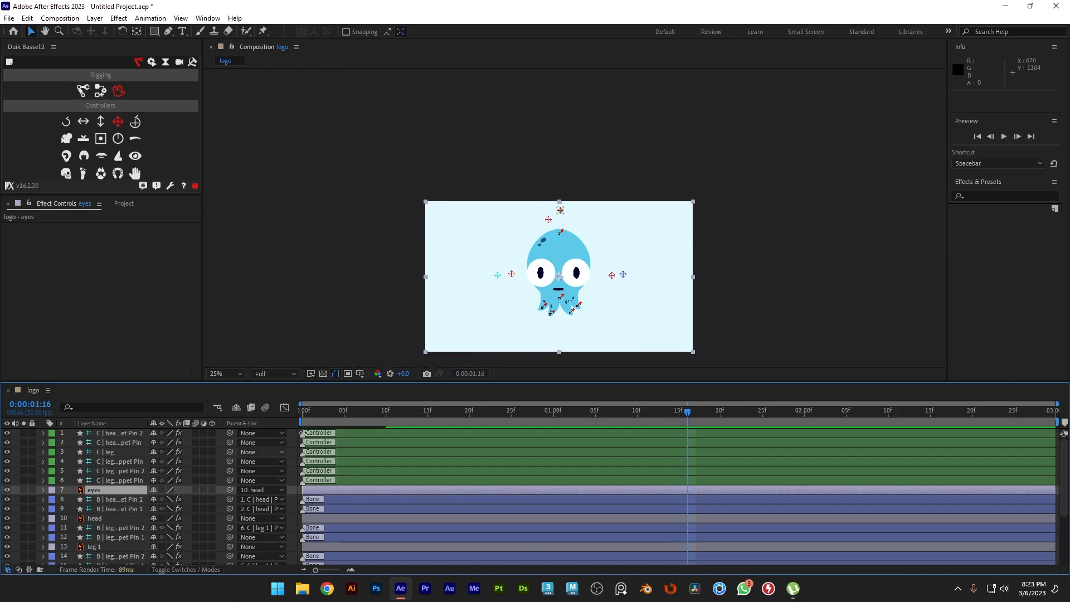
Preview the animation from the start and undo parenting the eyes layer to the head layer.
{"action": "left_click_drag", "start_coordinate": [330, 413], "coordinate": [285, 413]}
{"action": "key", "text": "space"}
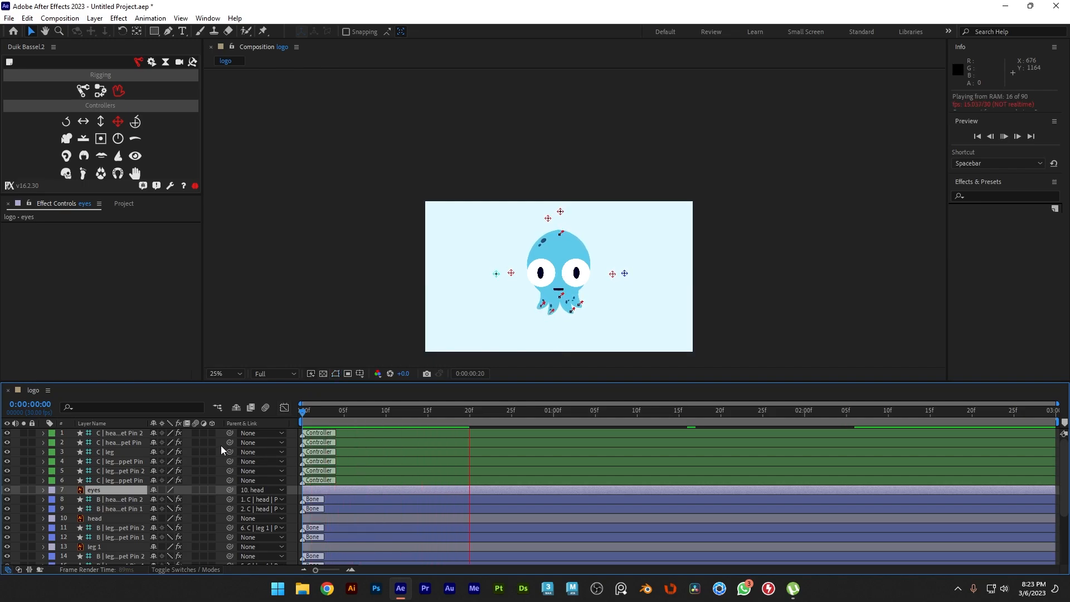
{"action": "key", "text": "space"}
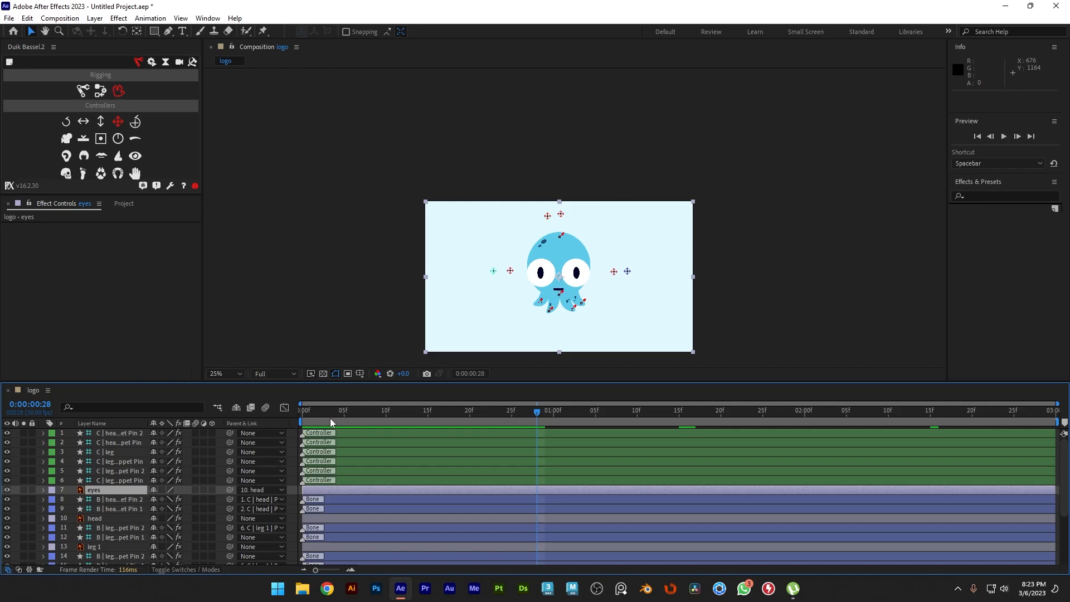
{"action": "left_click_drag", "start_coordinate": [326, 409], "coordinate": [294, 413]}
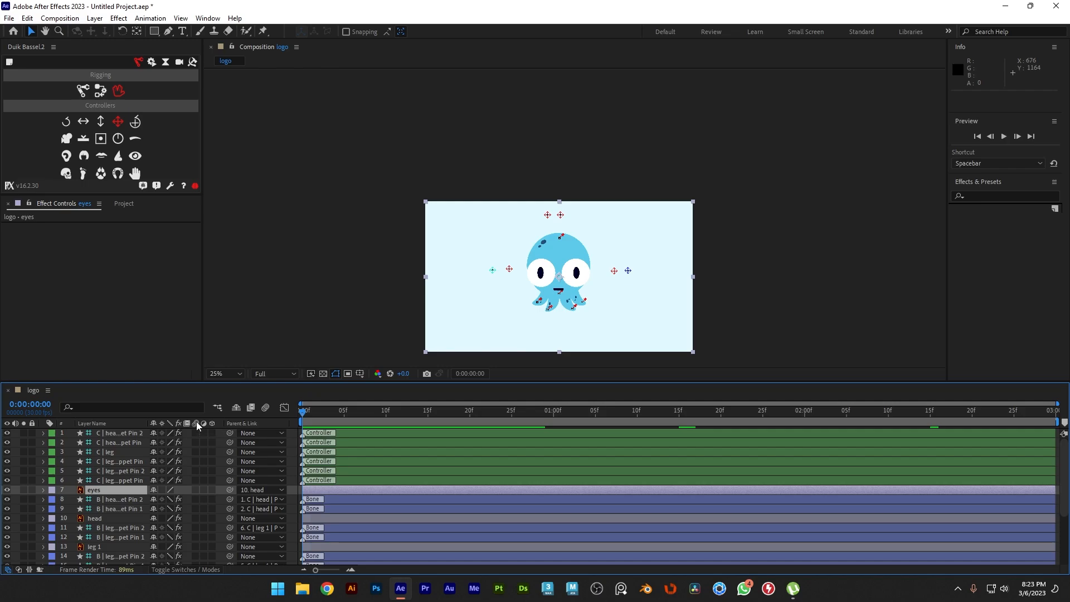
{"action": "key", "text": "ctrl+z"}
Parent the eyes layer to the C | head | Puppet Pin controller and preview the animation from 0:00:00:00.
{"action": "left_click", "coordinate": [129, 489]}
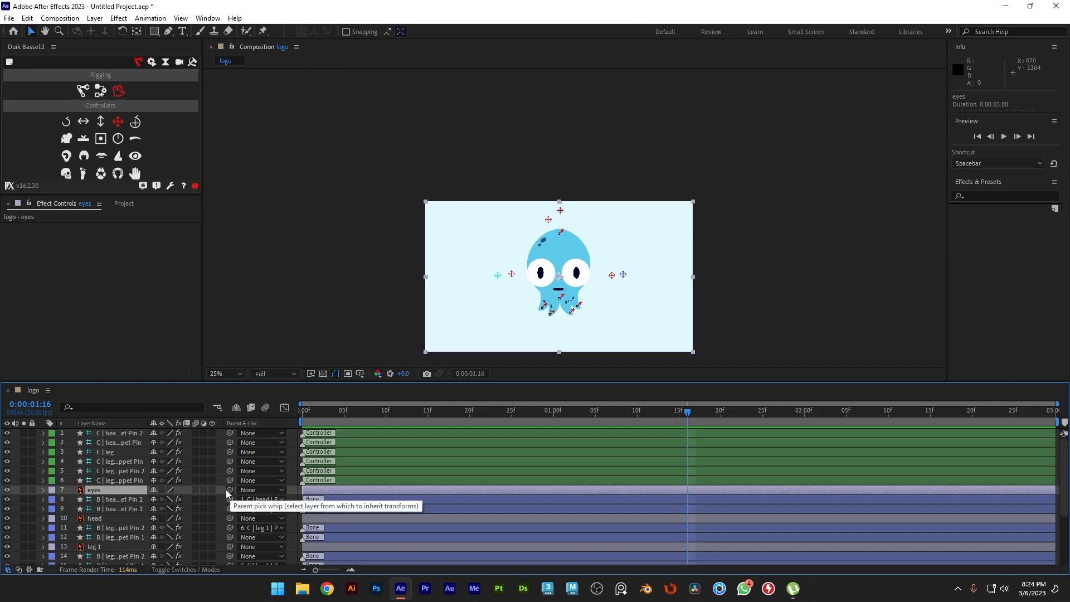
{"action": "left_click_drag", "start_coordinate": [226, 490], "coordinate": [134, 442]}
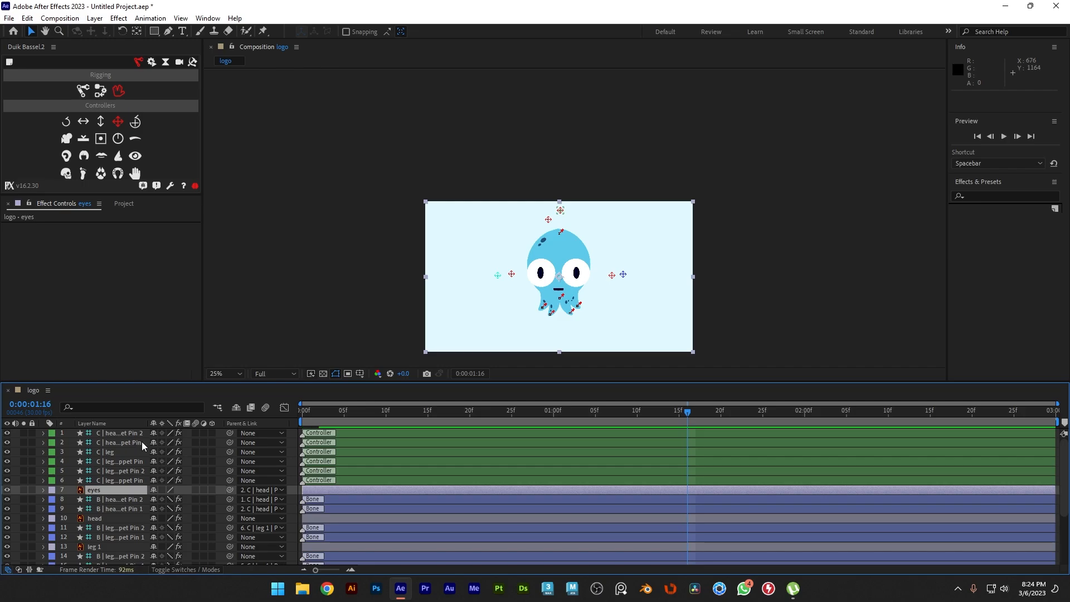
{"action": "left_click_drag", "start_coordinate": [330, 409], "coordinate": [284, 409]}
{"action": "key", "text": "space"}
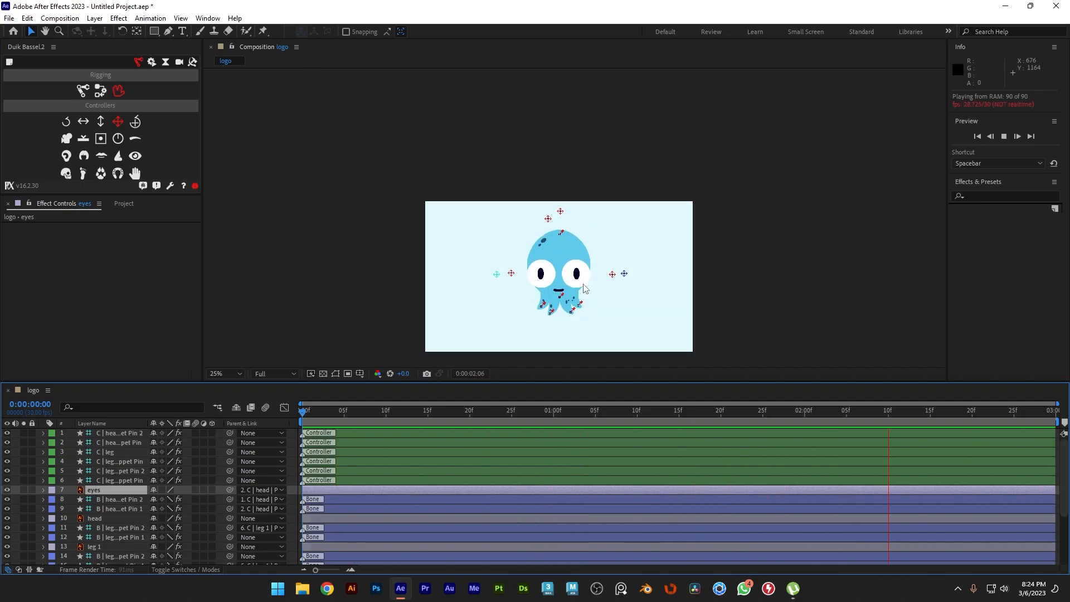
Replay the animation in a closer view of the octopus to check how the eyes, head and legs move together.
{"action": "scroll", "coordinate": [581, 287], "scroll_direction": "up", "scroll_amount": 2}
{"action": "key", "text": "space"}
{"action": "left_click_drag", "start_coordinate": [581, 287], "coordinate": [546, 182]}
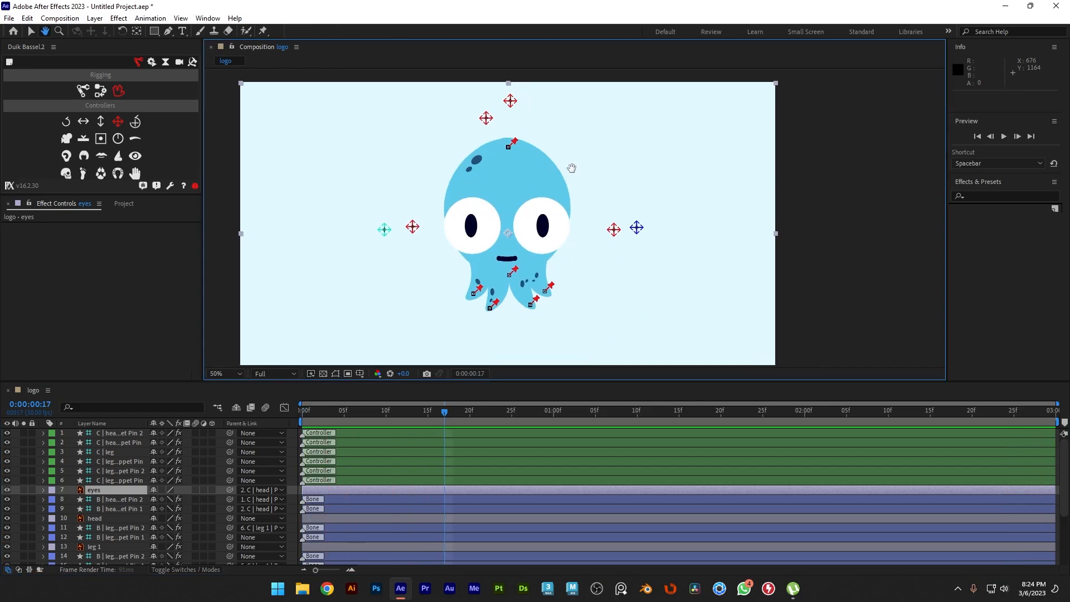
{"action": "key", "text": "space"}
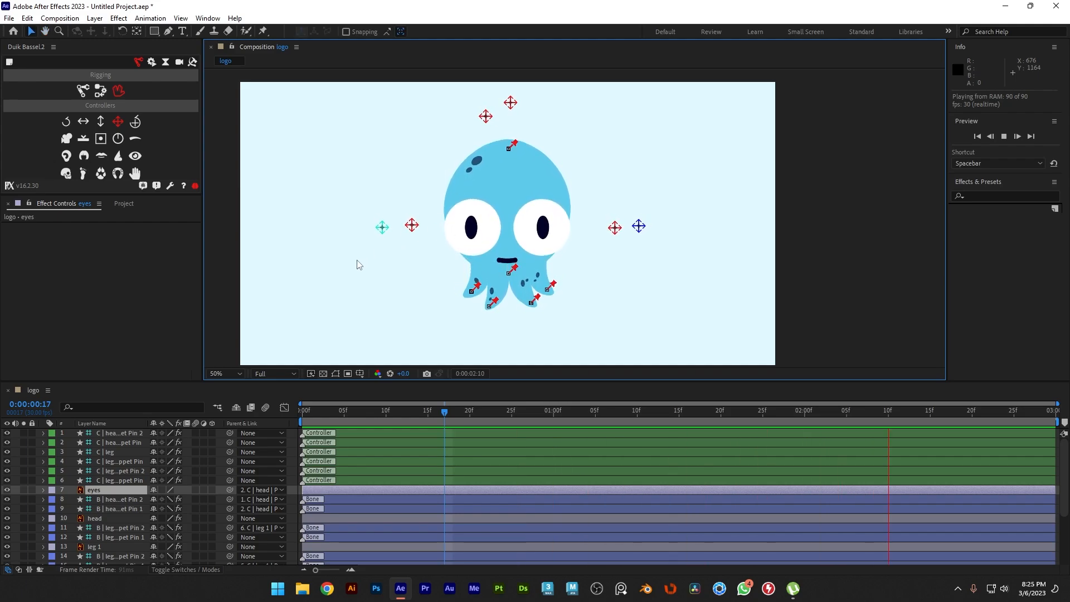
{"action": "key", "text": "space"}
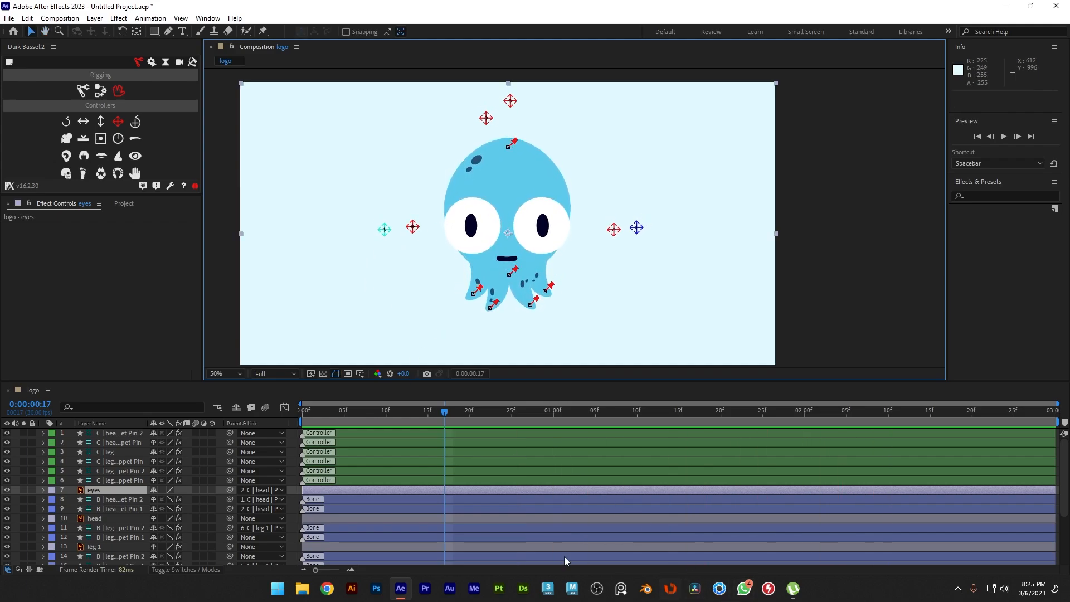
{"action": "left_click", "coordinate": [958, 588]}
{"action": "left_click", "coordinate": [936, 557]}
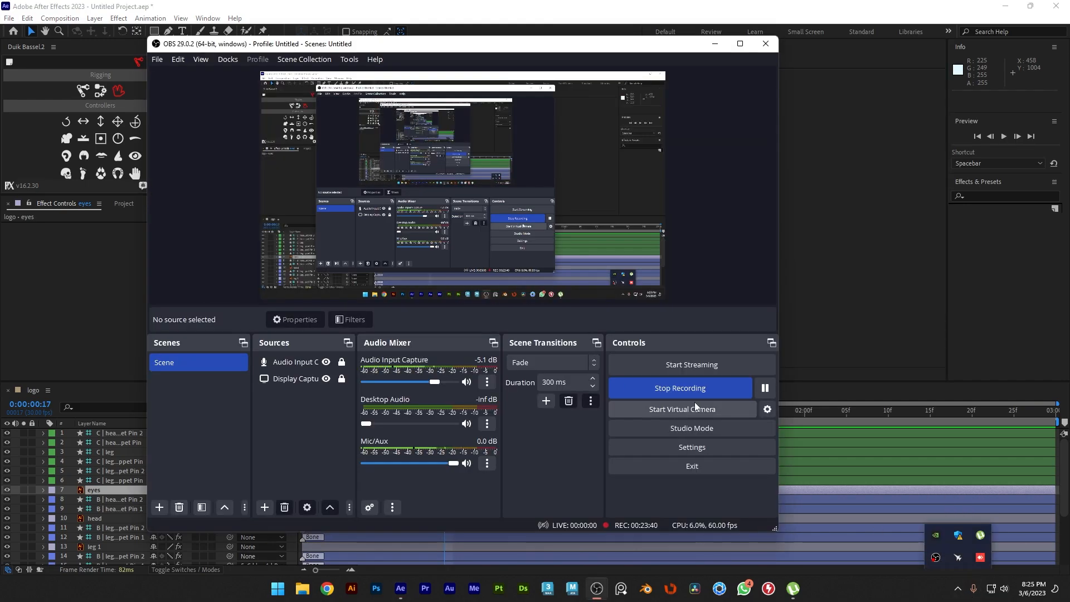